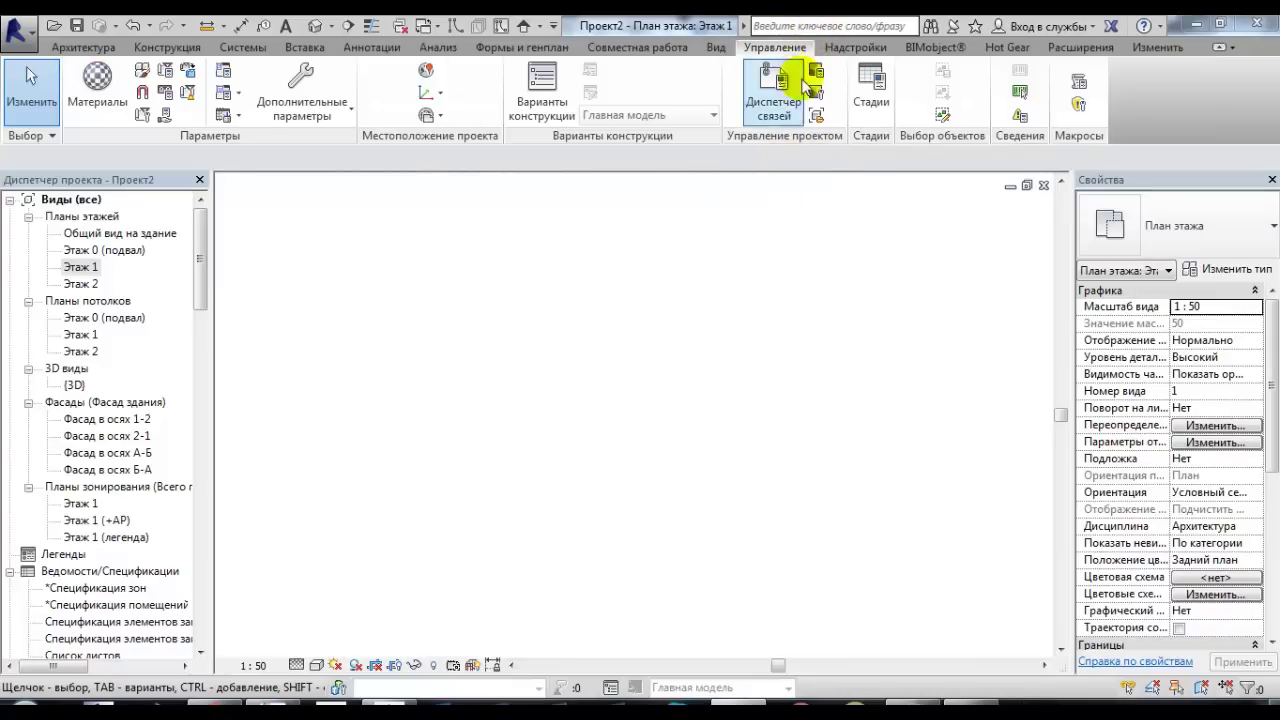
# - Open Стадии and browse the phase list, Фильтры стадий and Переопределения графики tabs, ending on Стадии
pyautogui.click(866, 82)
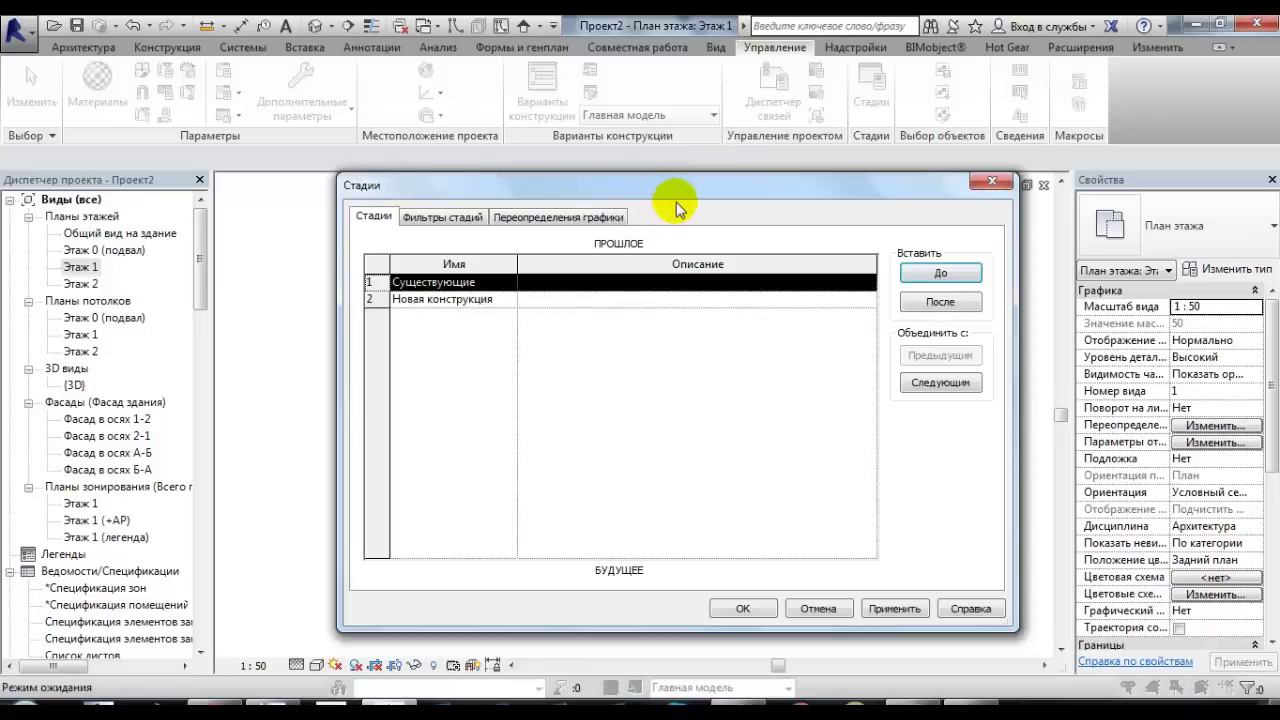
pyautogui.moveTo(629, 185); pyautogui.dragTo(660, 161)
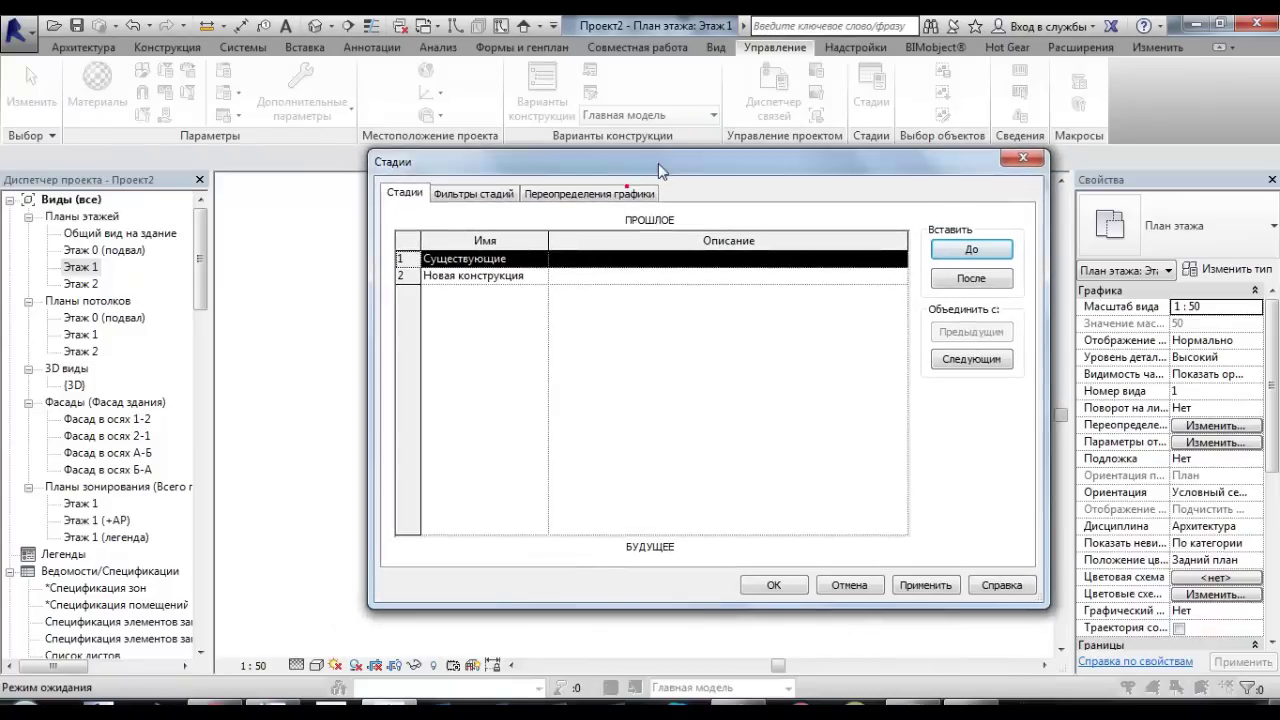
pyautogui.click(469, 196)
pyautogui.click(565, 190)
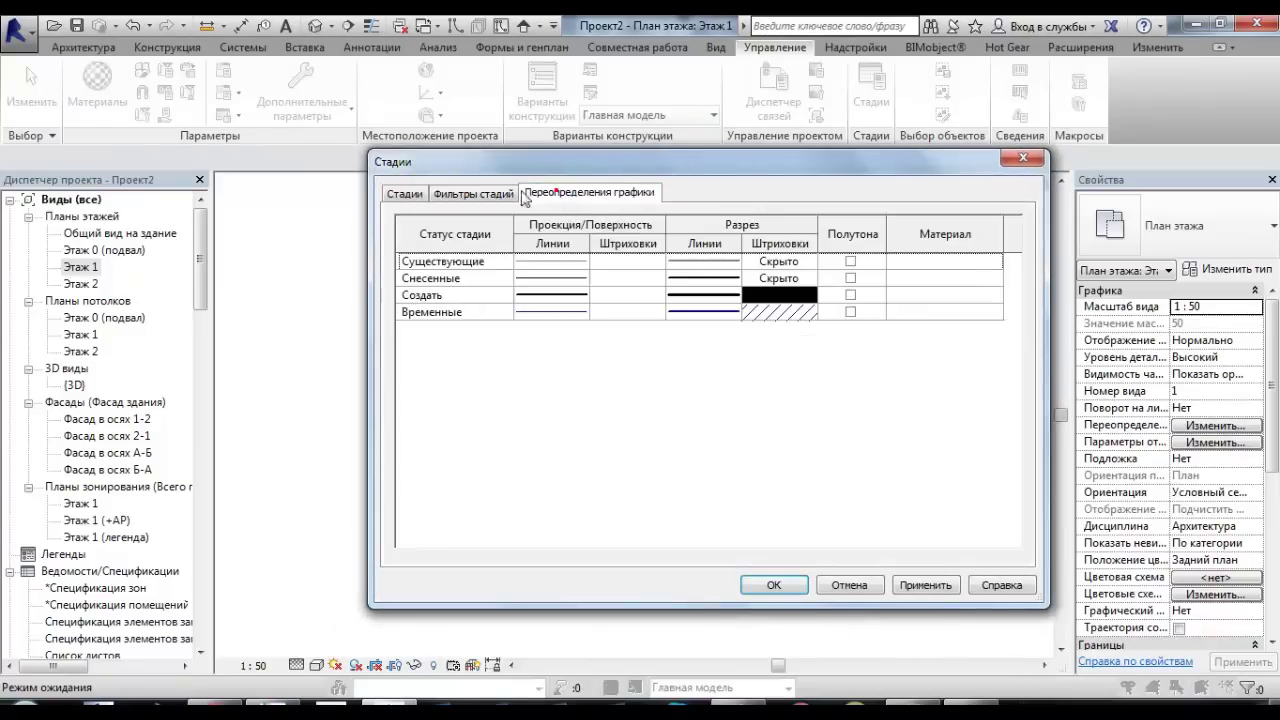
pyautogui.click(489, 196)
pyautogui.click(410, 193)
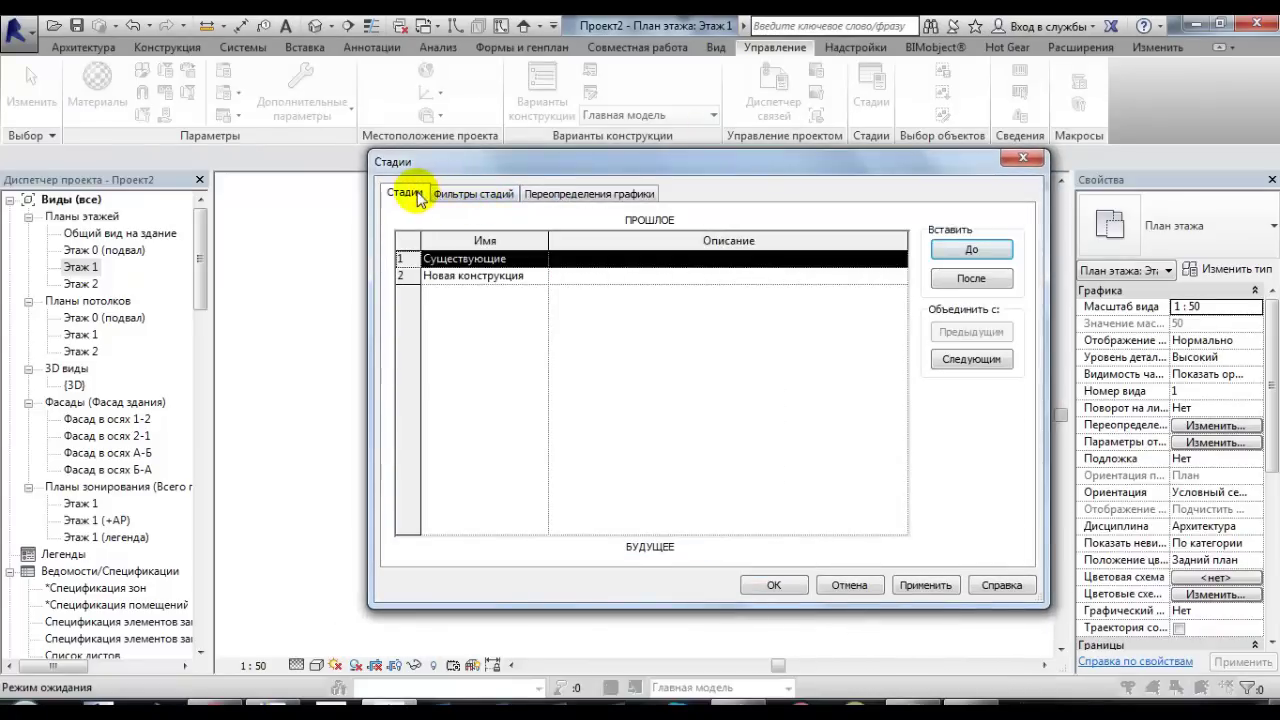
pyautogui.click(472, 194)
pyautogui.click(590, 198)
pyautogui.click(590, 200)
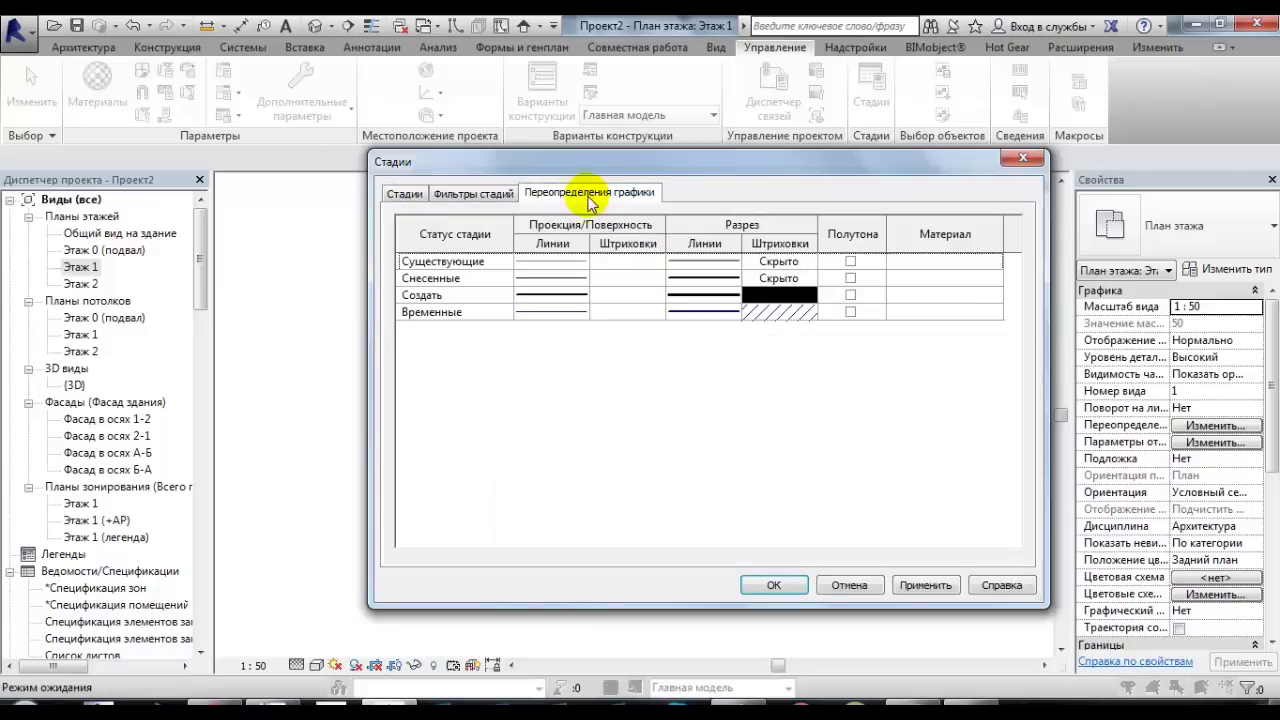
pyautogui.click(404, 196)
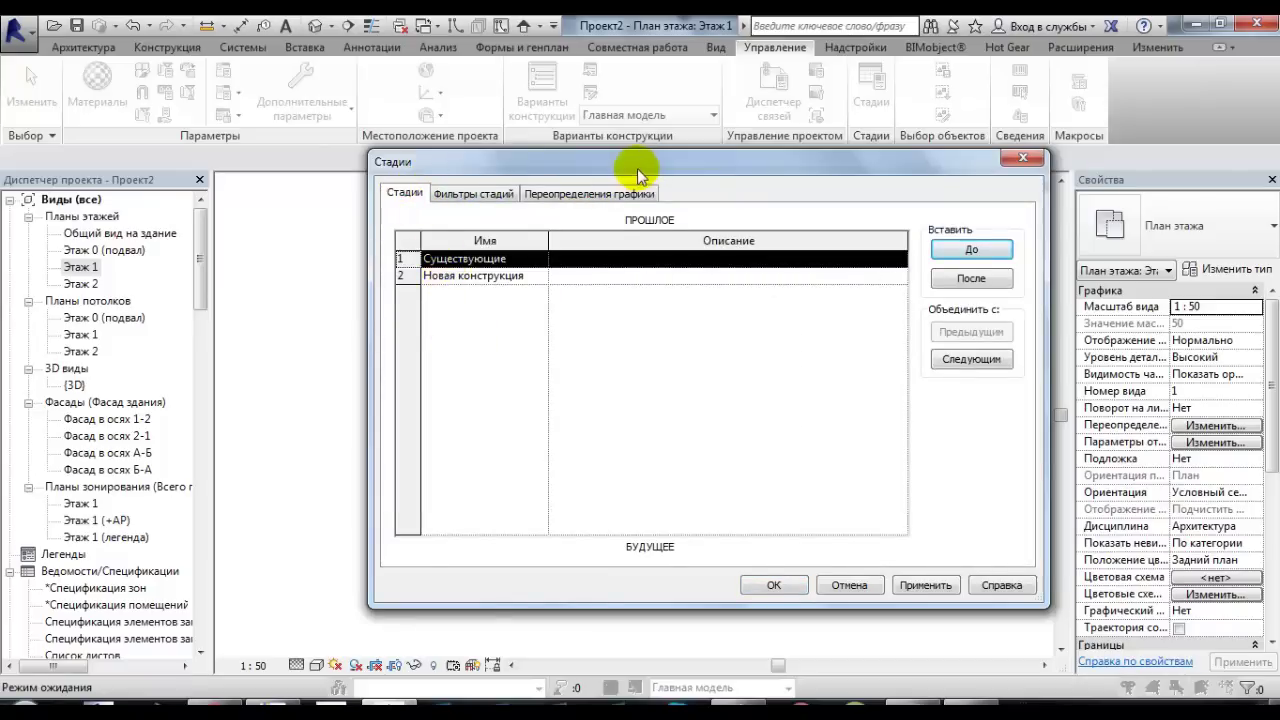
pyautogui.moveTo(637, 163); pyautogui.dragTo(635, 119)
pyautogui.click(493, 234)
# - Rename Существующие to '1 Стадия' and Новая конструкция to '2 Стадия'
pyautogui.doubleClick(491, 214)
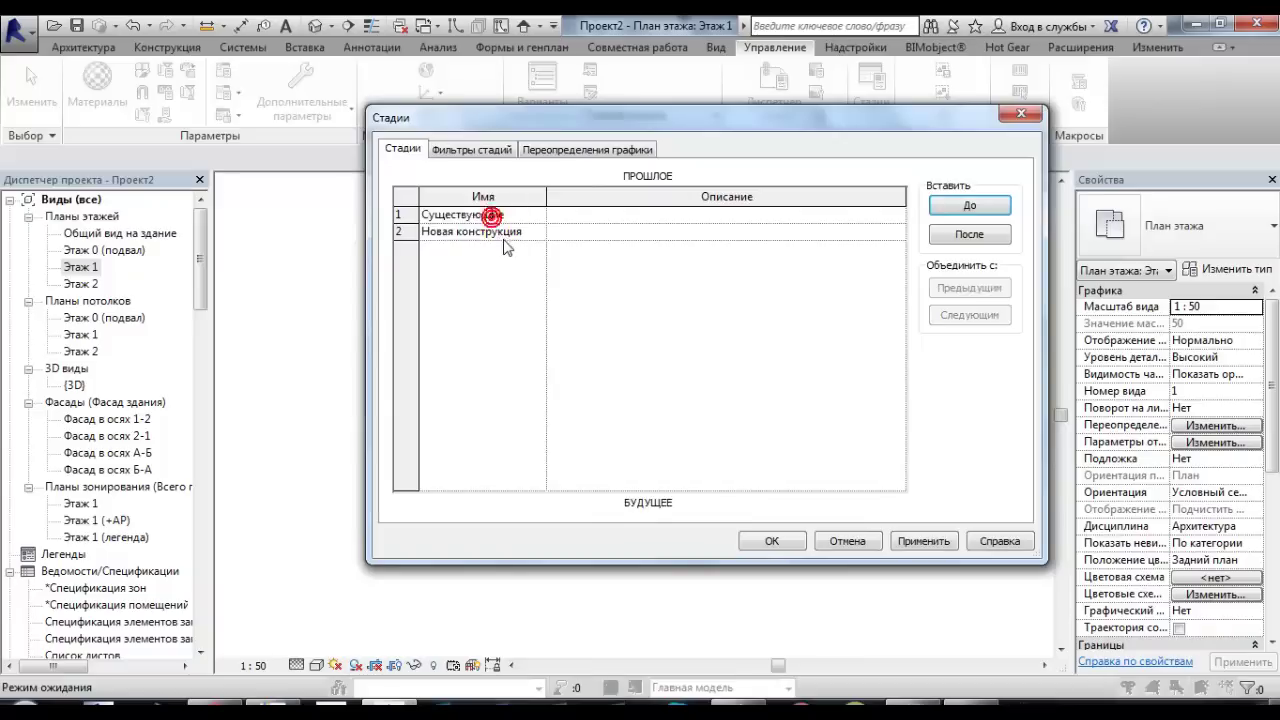
pyautogui.click(540, 232)
pyautogui.click(536, 215)
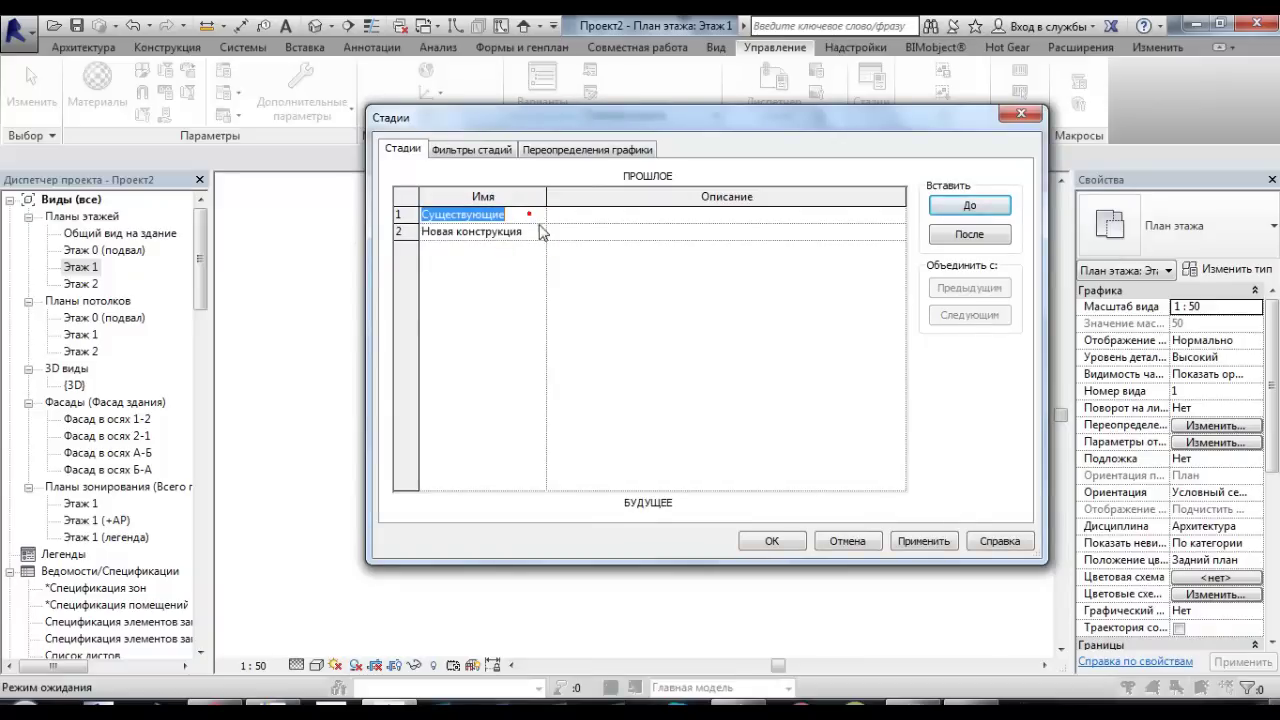
pyautogui.click(545, 232)
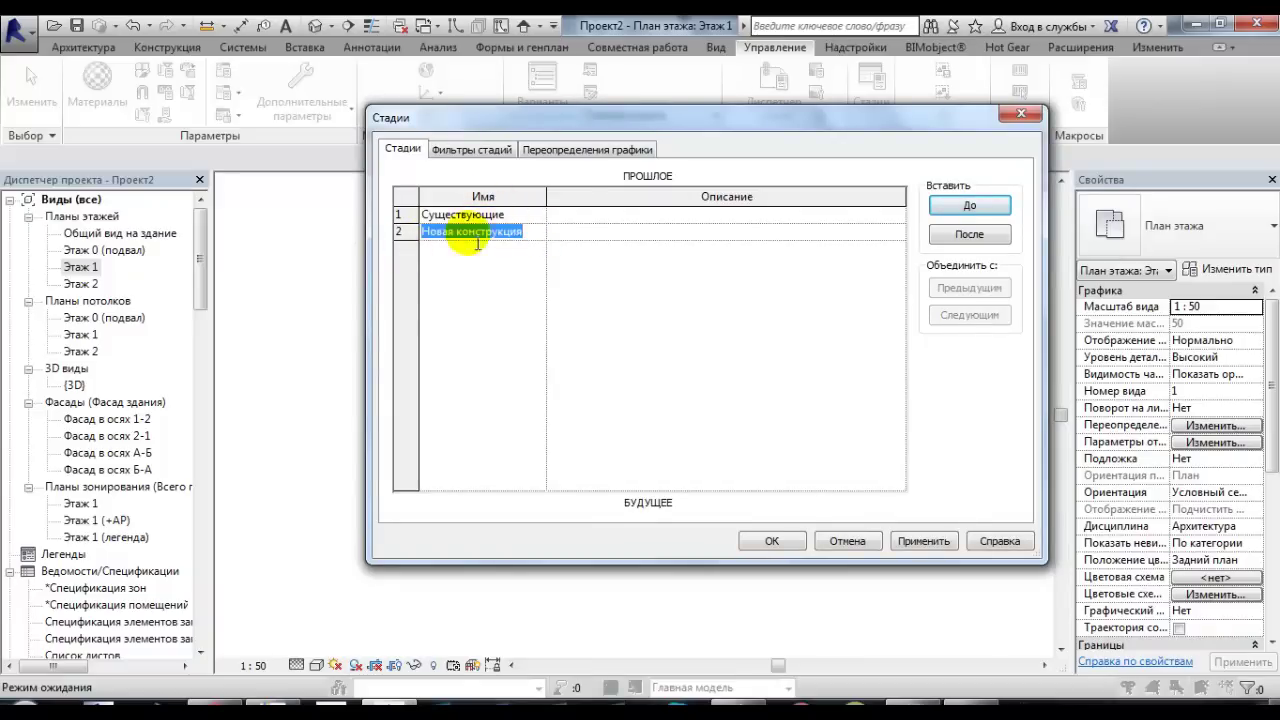
pyautogui.click(527, 212)
pyautogui.click(527, 231)
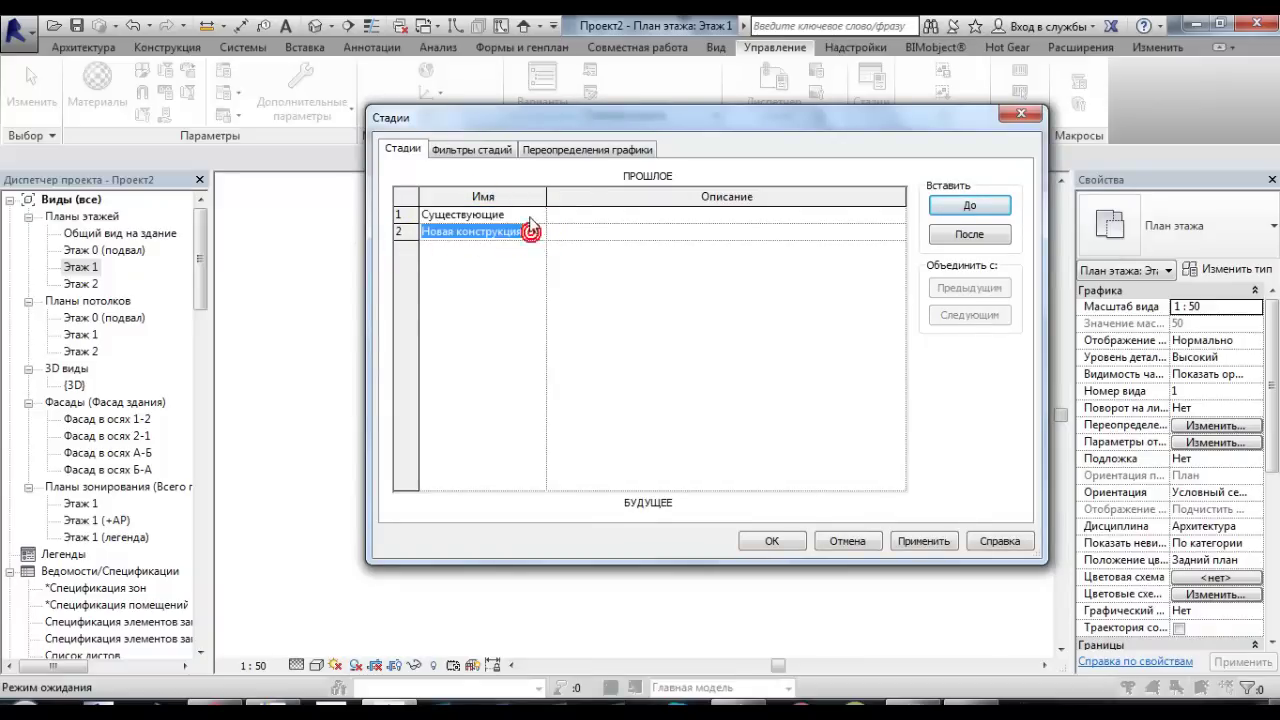
pyautogui.click(527, 214)
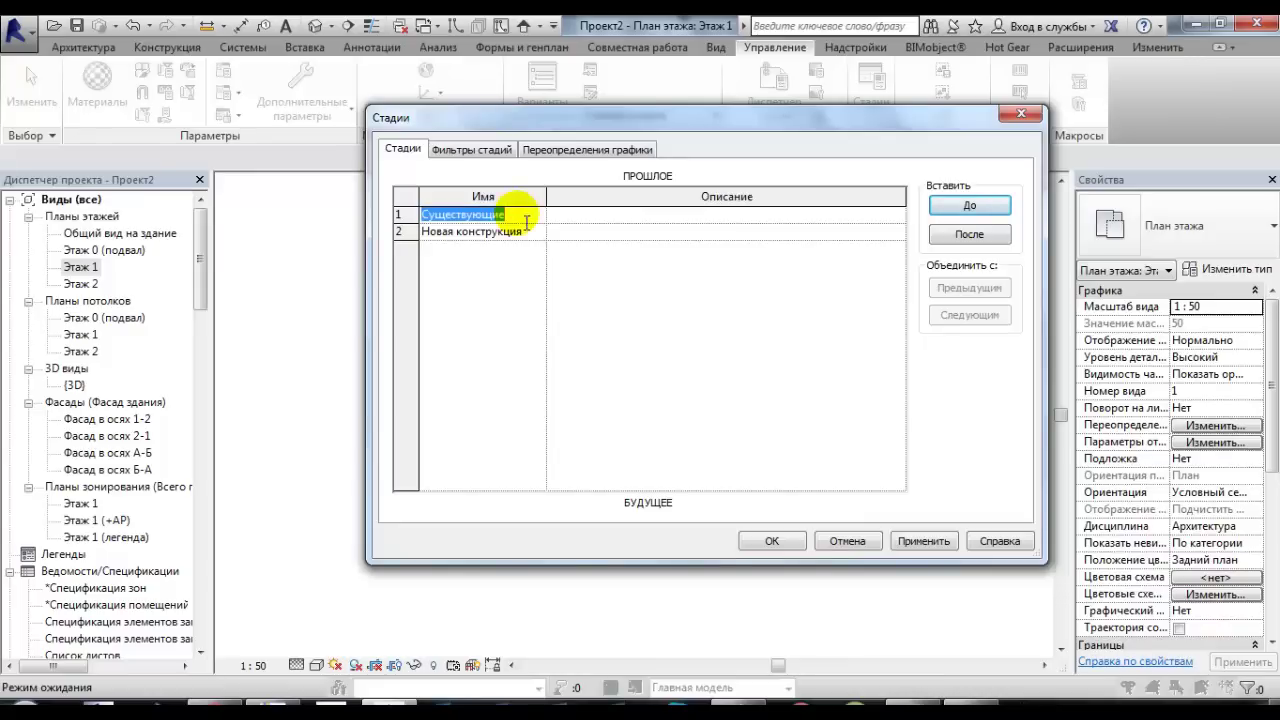
pyautogui.write('1 Стадия')
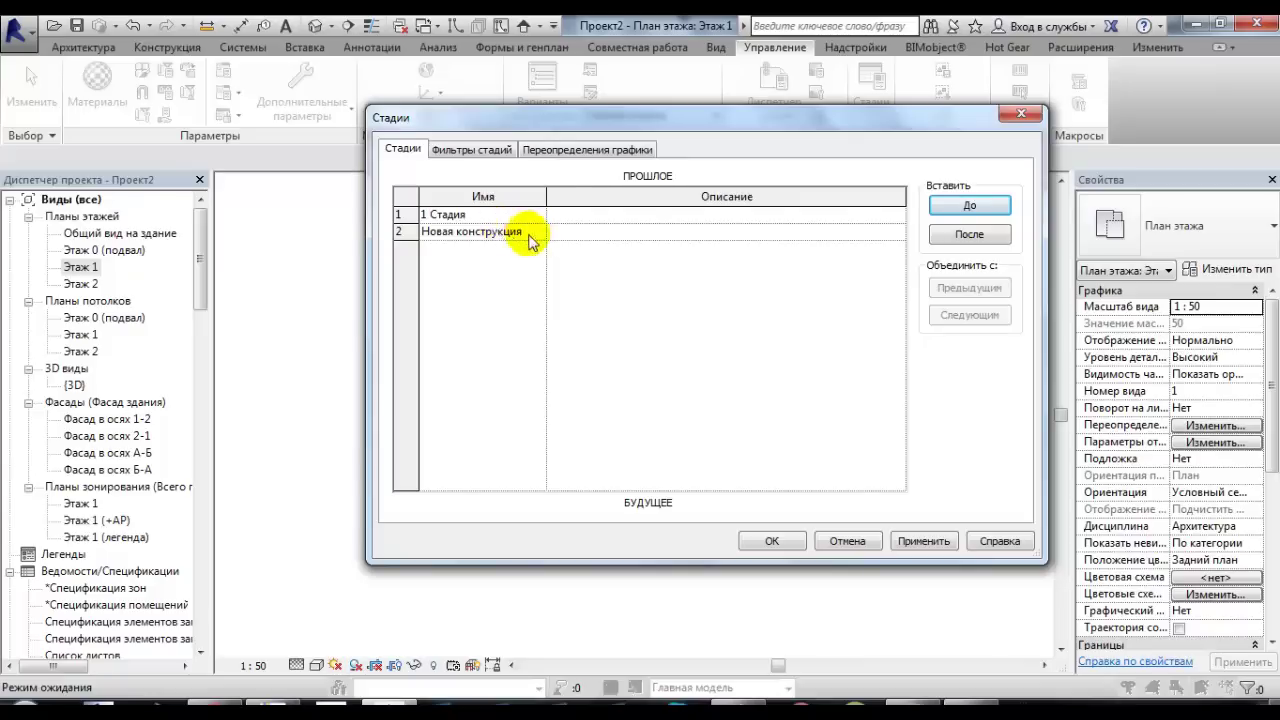
pyautogui.click(530, 233)
pyautogui.write('2 Стадия')
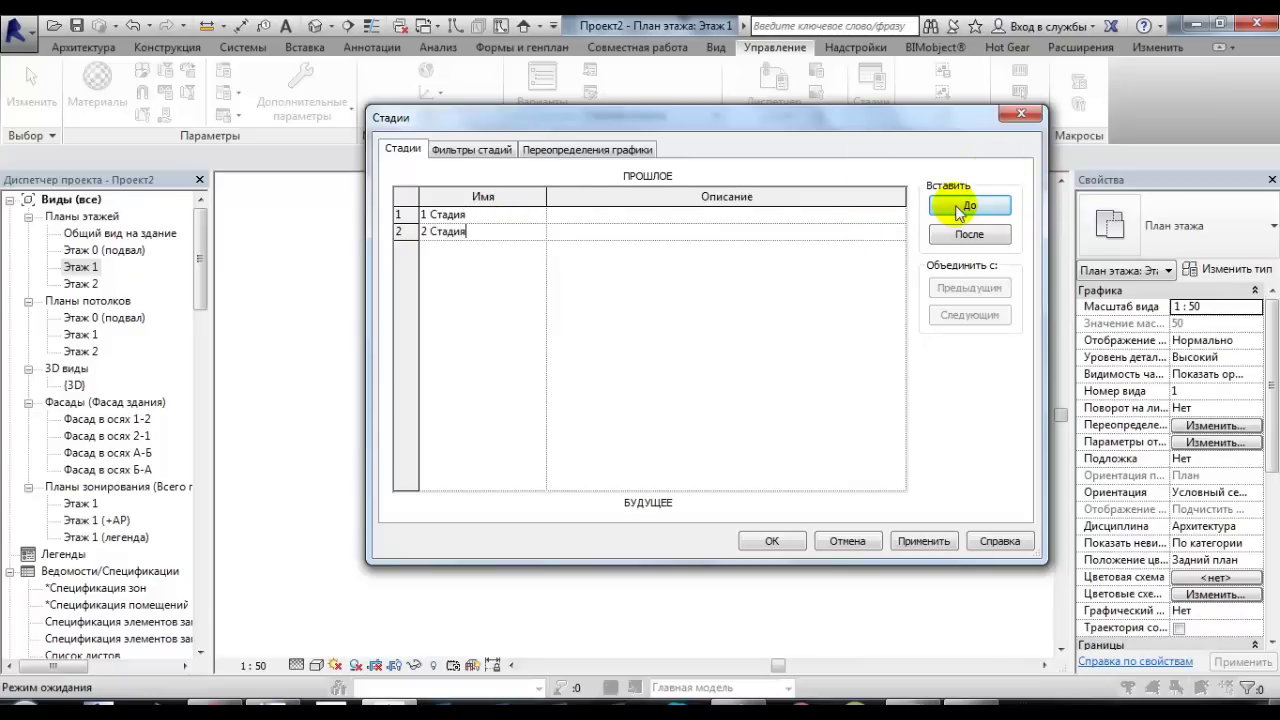
# - Insert a new phase after them and name it '3 Стадия'
pyautogui.click(975, 235)
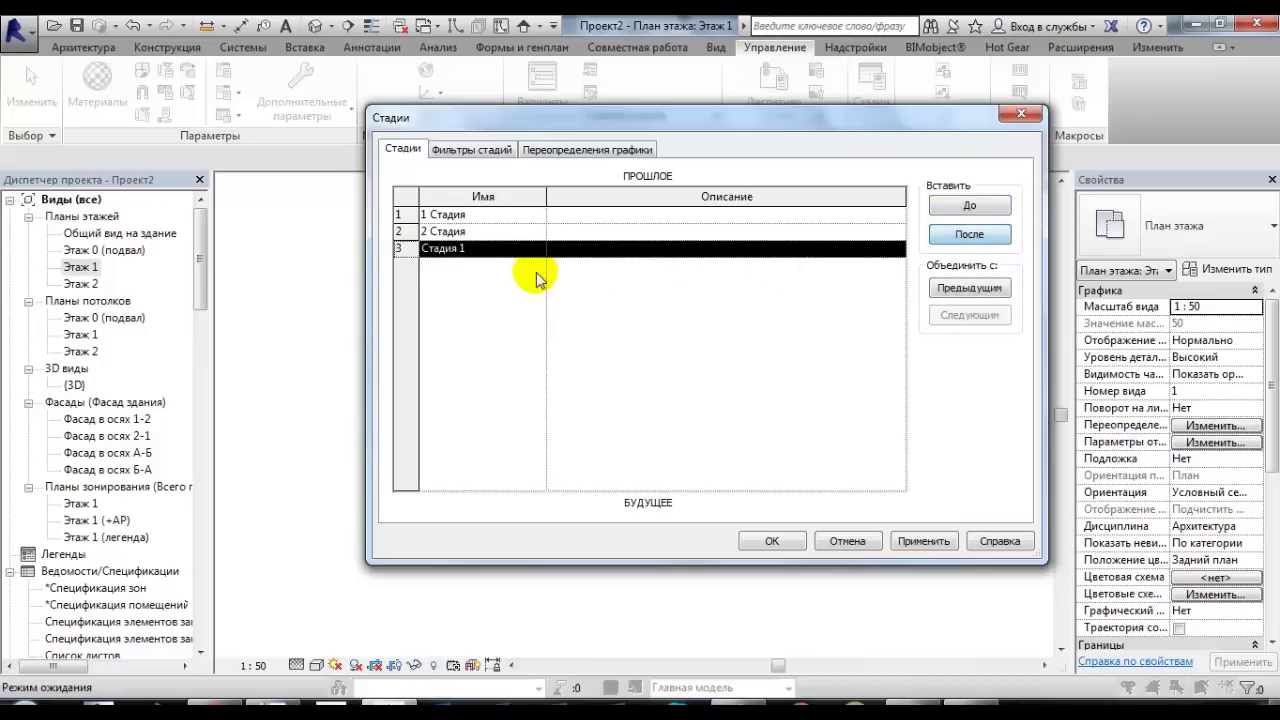
pyautogui.click(500, 258)
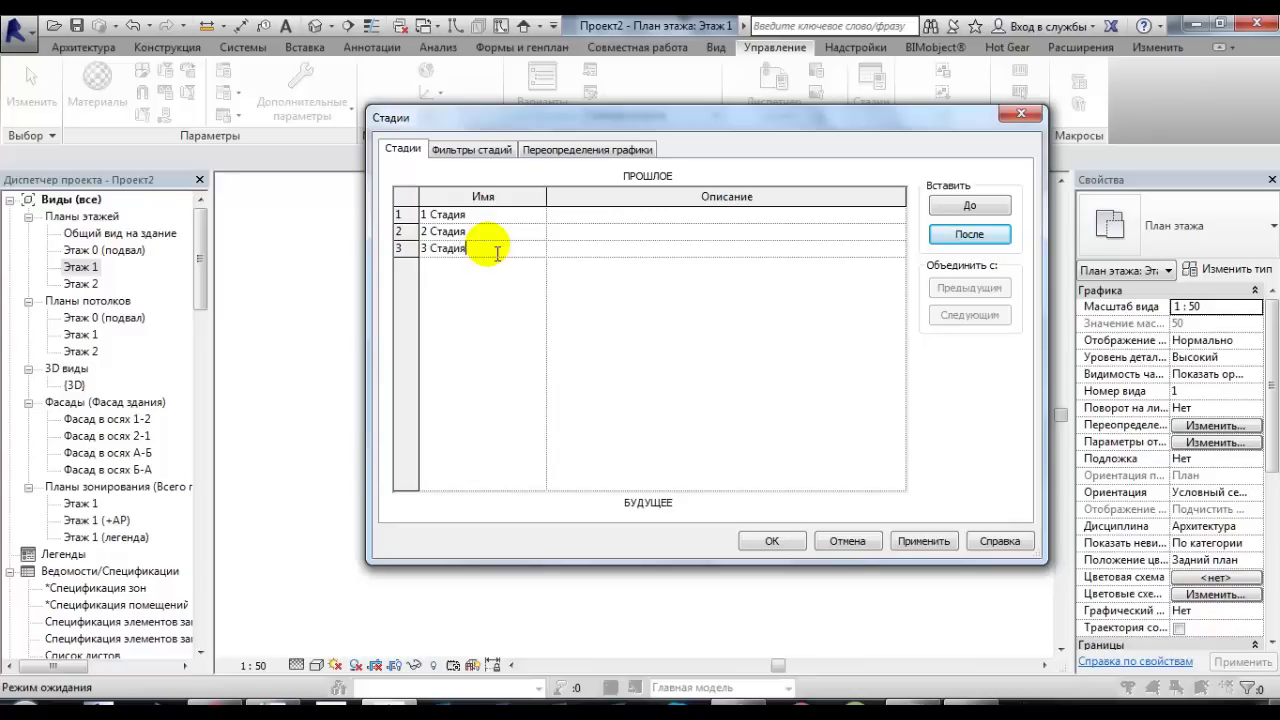
pyautogui.click(665, 310)
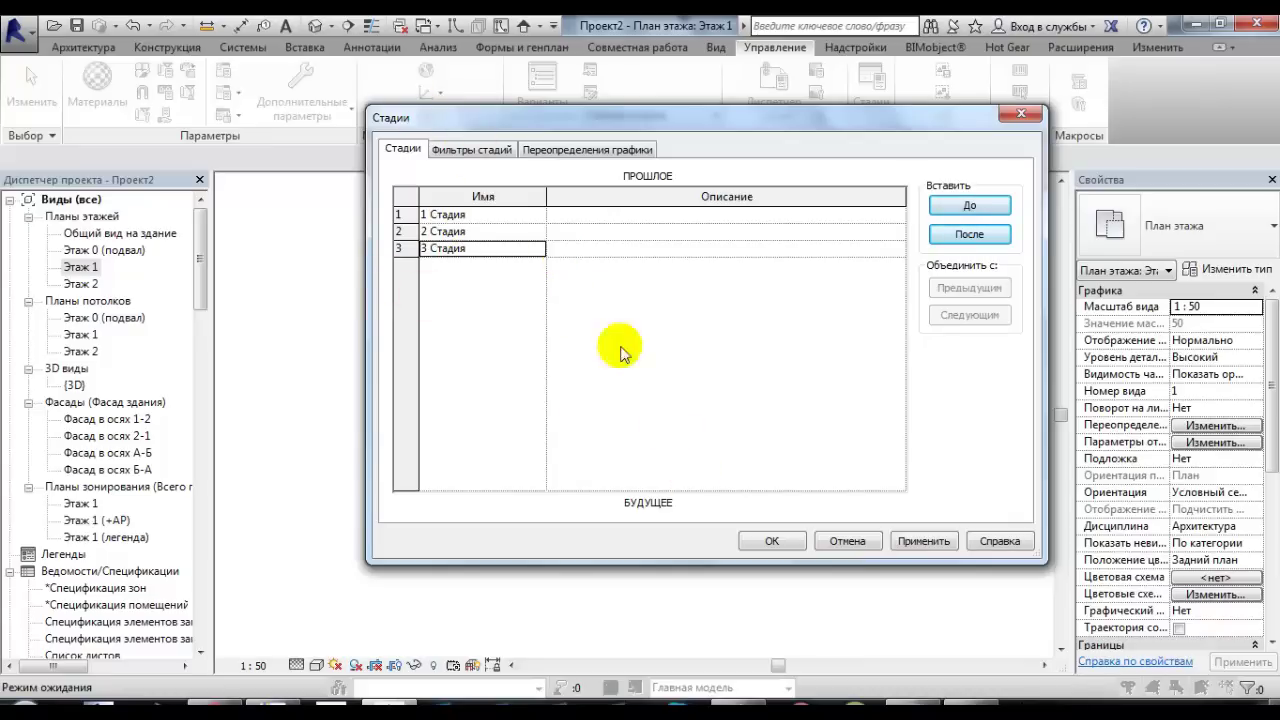
# - Delete phase filters 7 down to 2, keeping only Показать все, then show the graphic overrides table
pyautogui.click(477, 152)
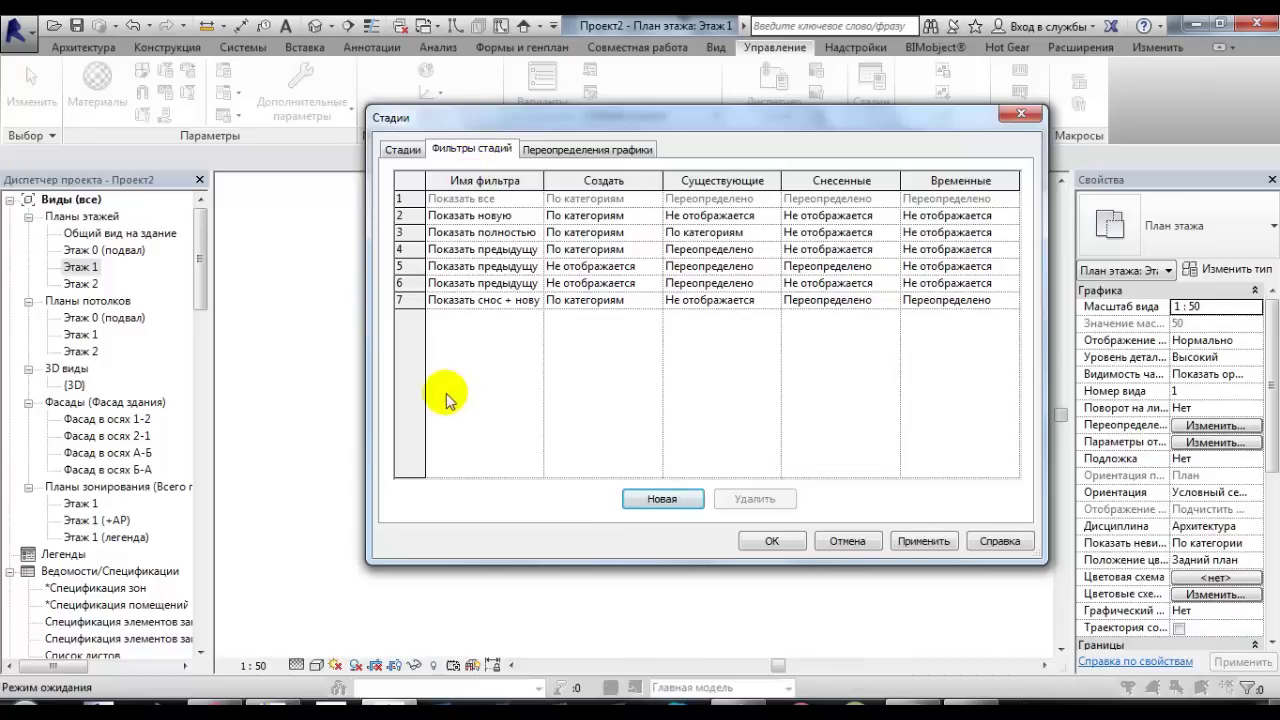
pyautogui.click(402, 301)
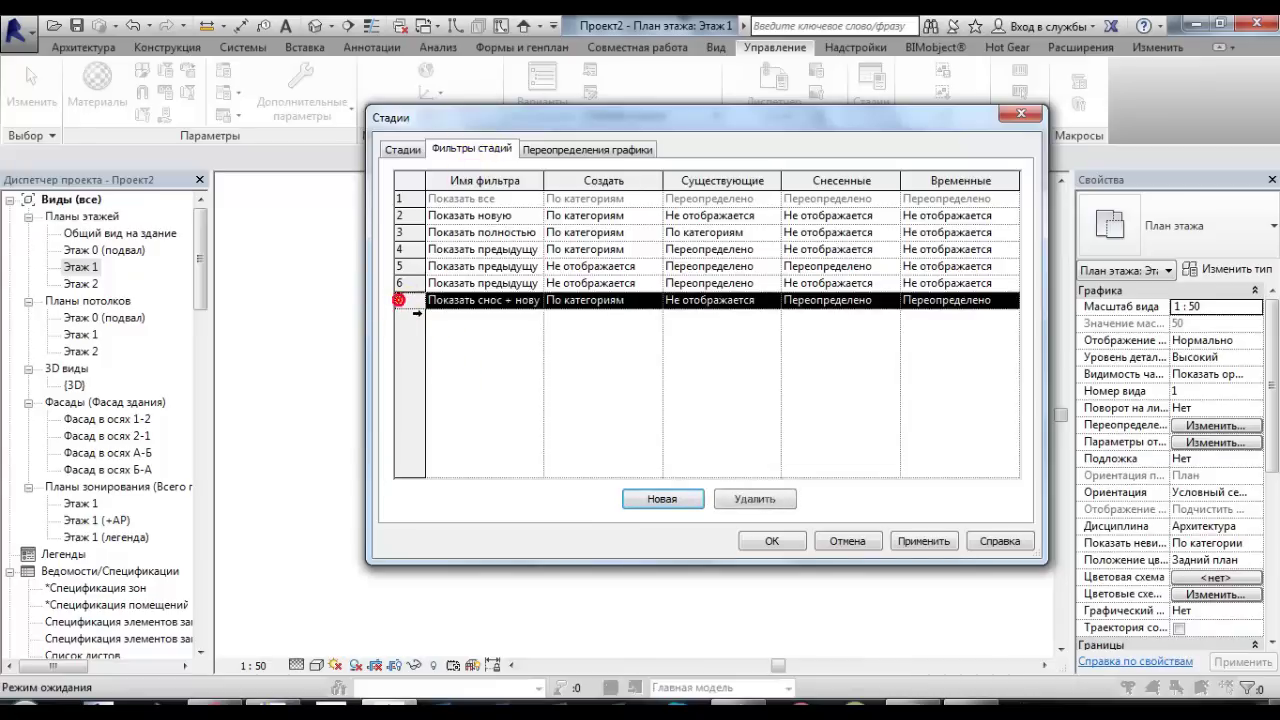
pyautogui.click(760, 498)
pyautogui.click(760, 498)
pyautogui.click(760, 498)
pyautogui.click(760, 498)
pyautogui.click(760, 498)
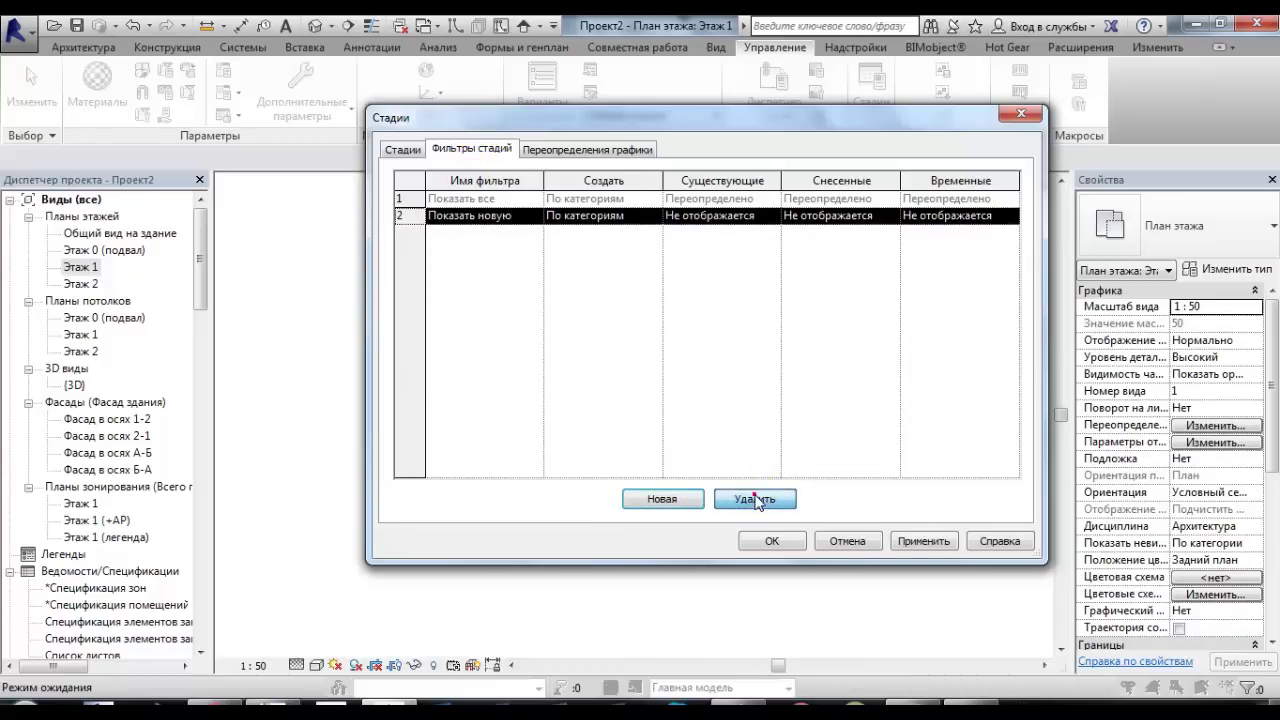
pyautogui.click(760, 498)
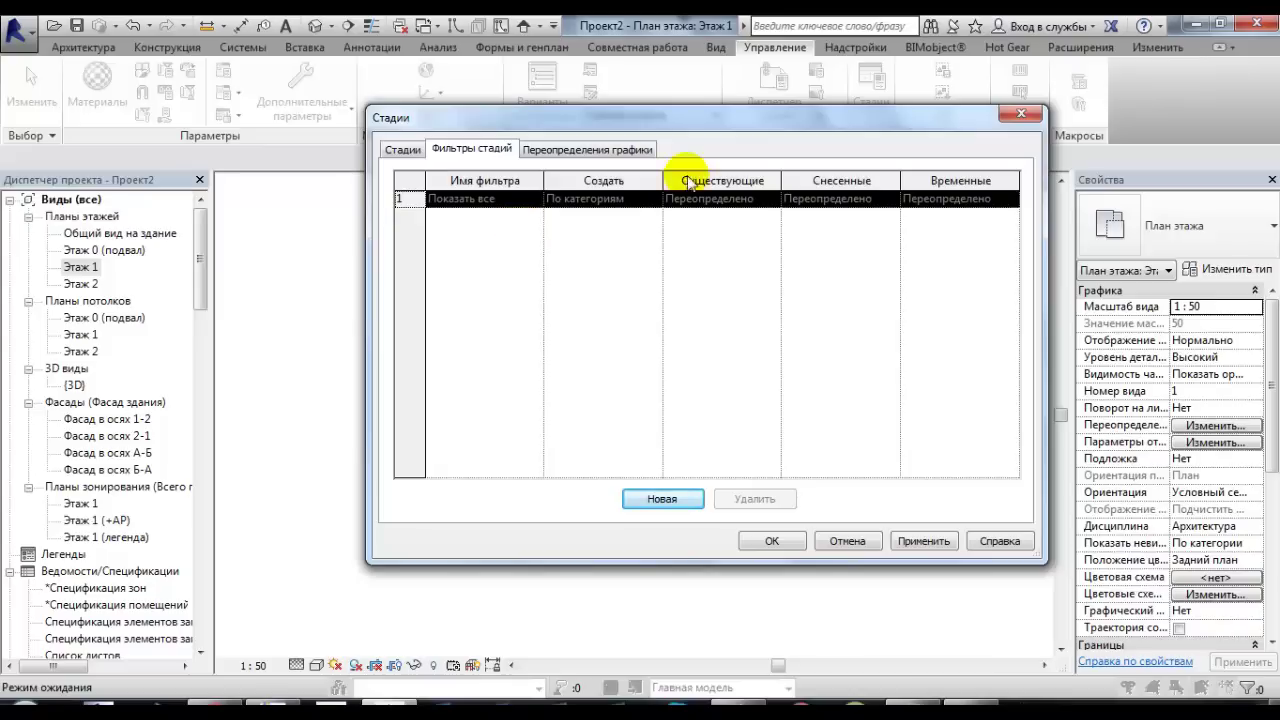
pyautogui.click(626, 158)
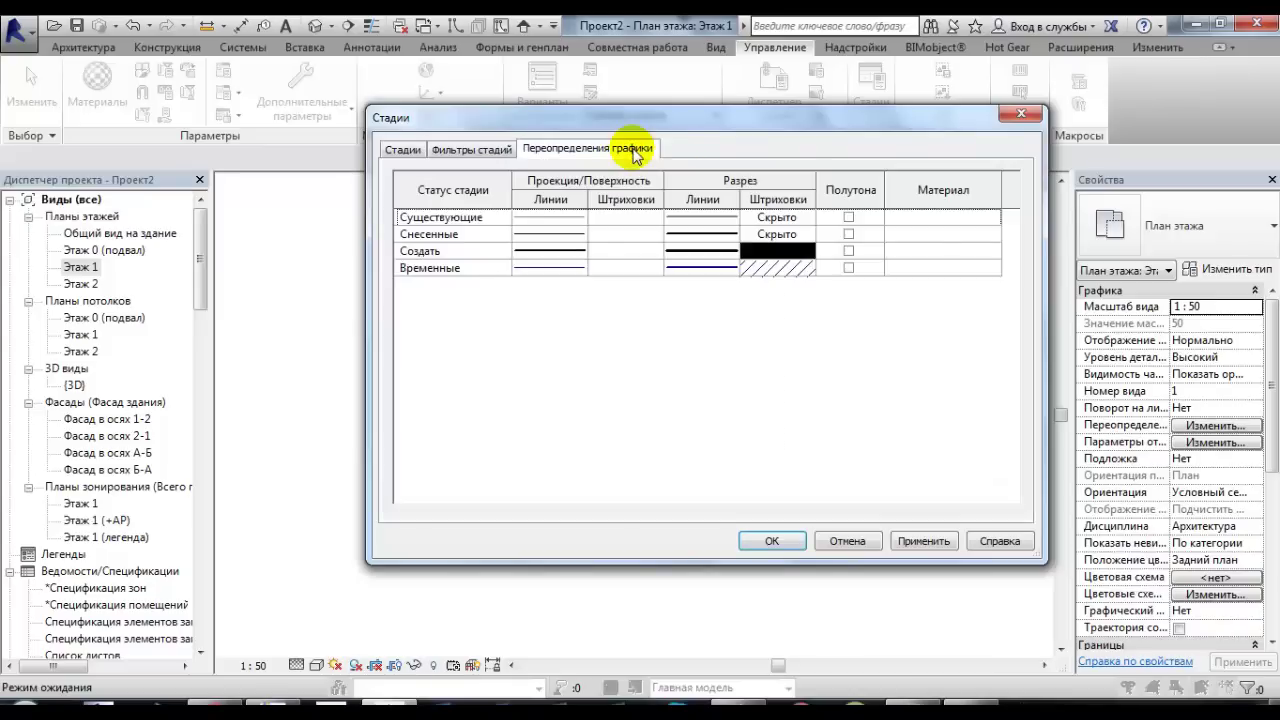
# - Move the Стадии dialog aside to review the overrides table, then confirm it with OK
pyautogui.moveTo(683, 128); pyautogui.dragTo(800, 188)
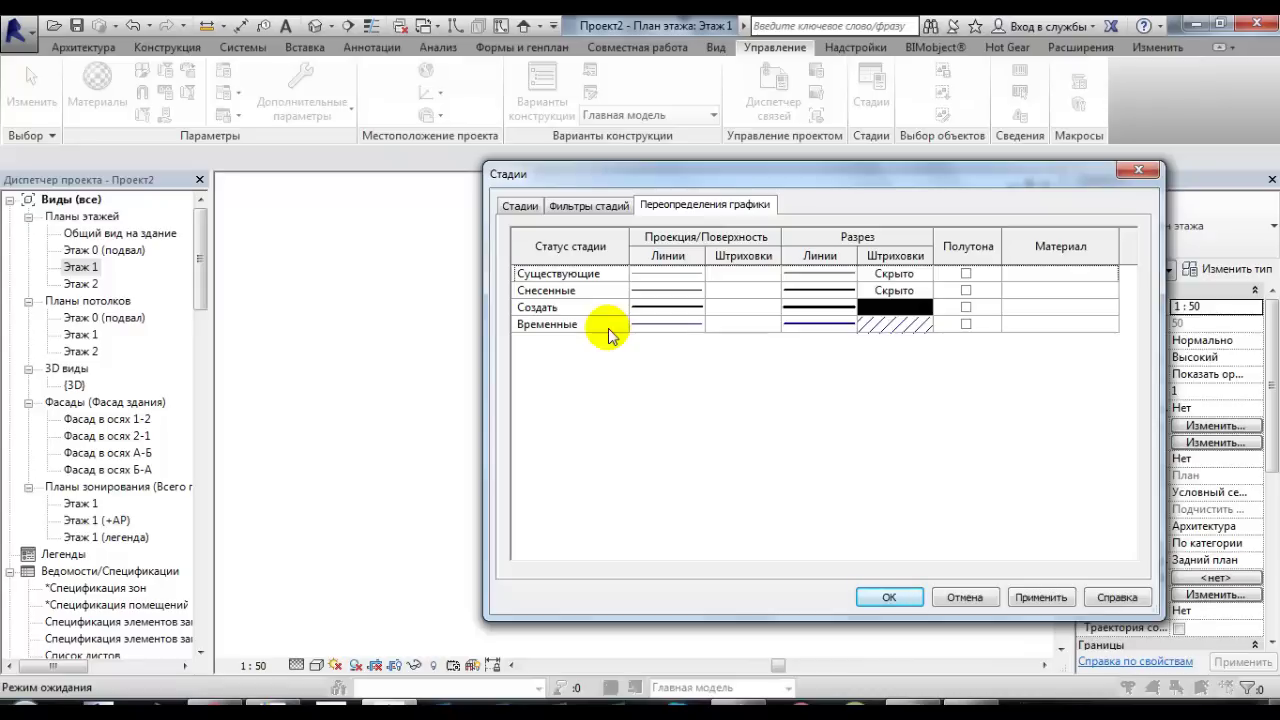
pyautogui.moveTo(790, 178); pyautogui.dragTo(852, 182)
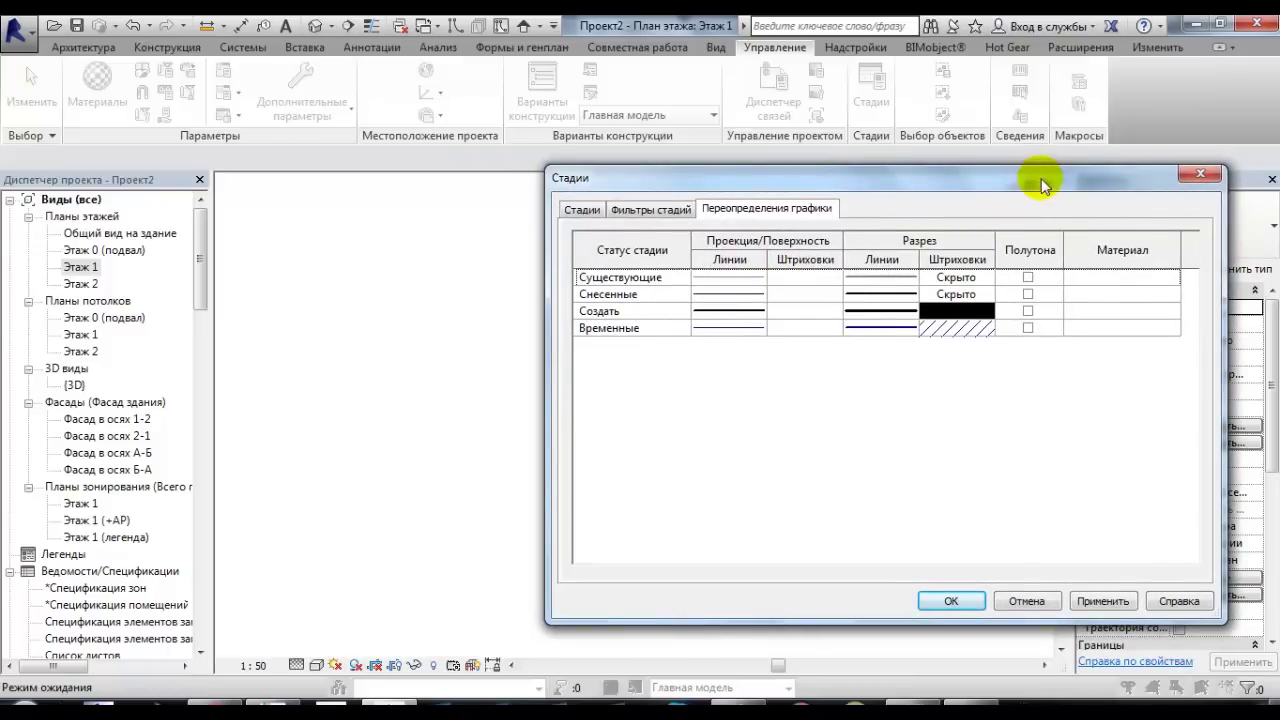
pyautogui.moveTo(1046, 180); pyautogui.dragTo(1080, 176)
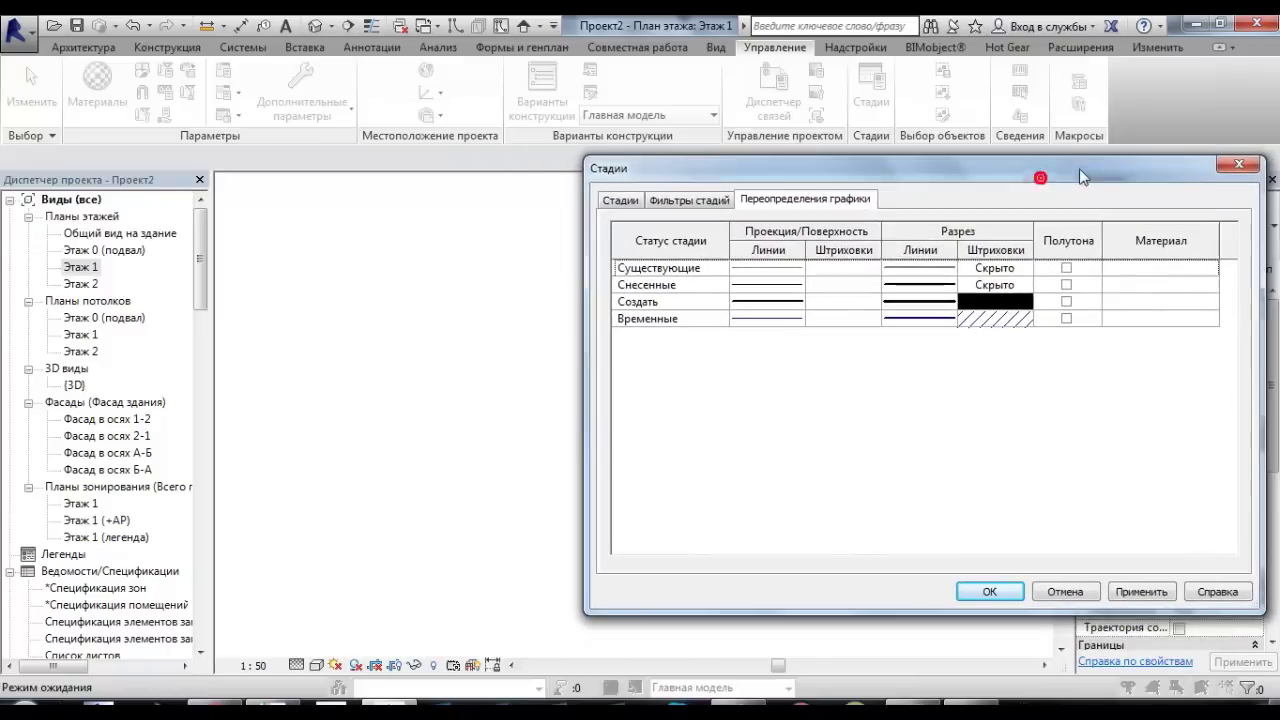
pyautogui.click(985, 592)
# - Draw two vertical walls on the Этаж 1 plan with the WA wall tool
pyautogui.click(84, 47)
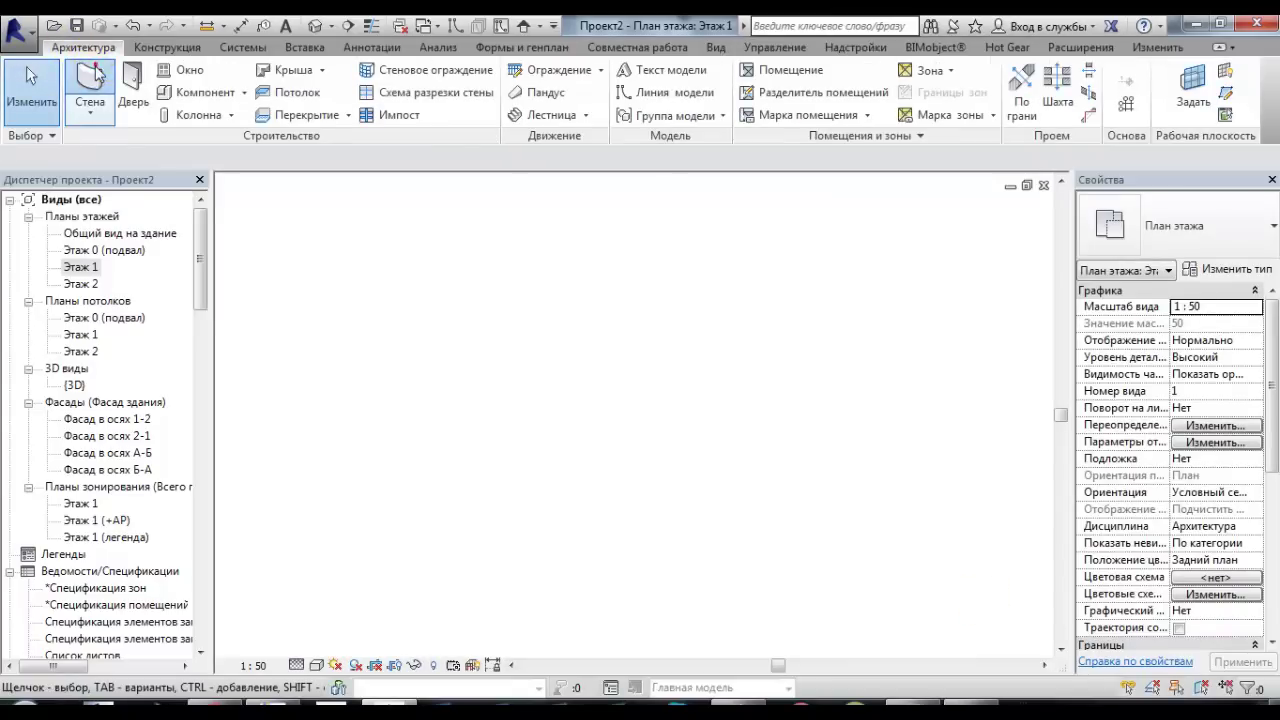
pyautogui.press('w')
pyautogui.press('a')
pyautogui.click(468, 303)
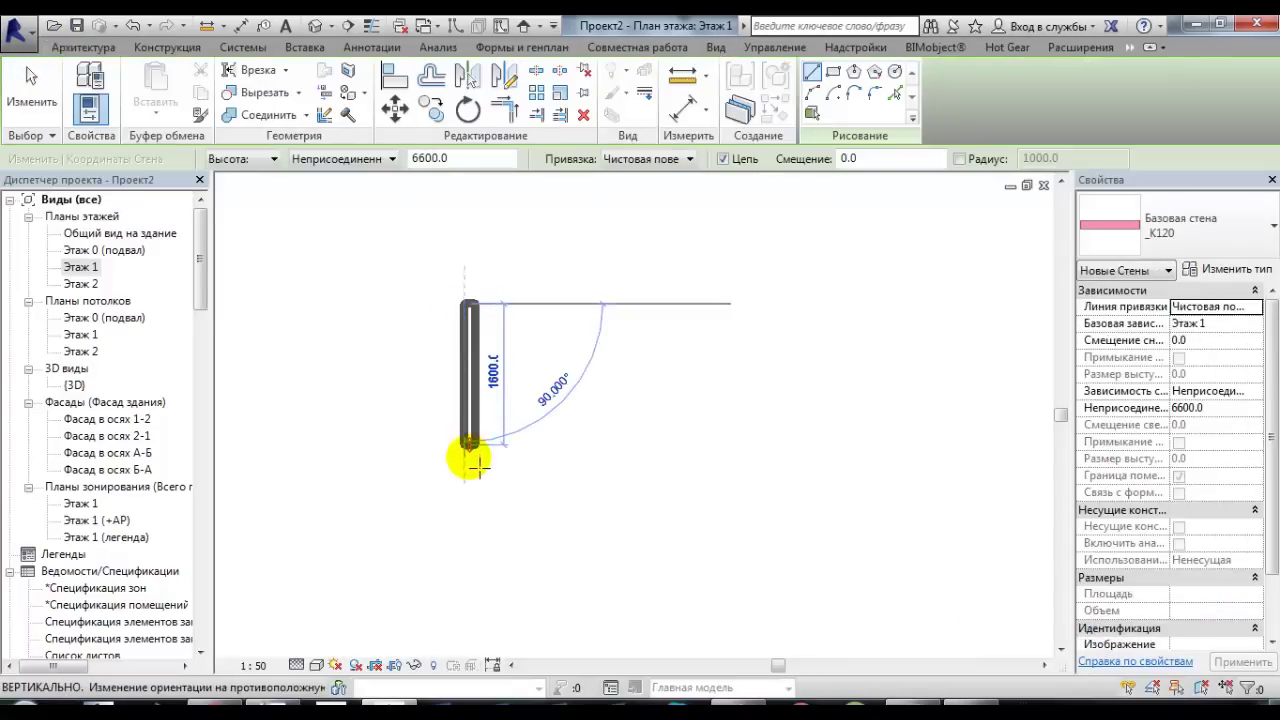
pyautogui.click(470, 472)
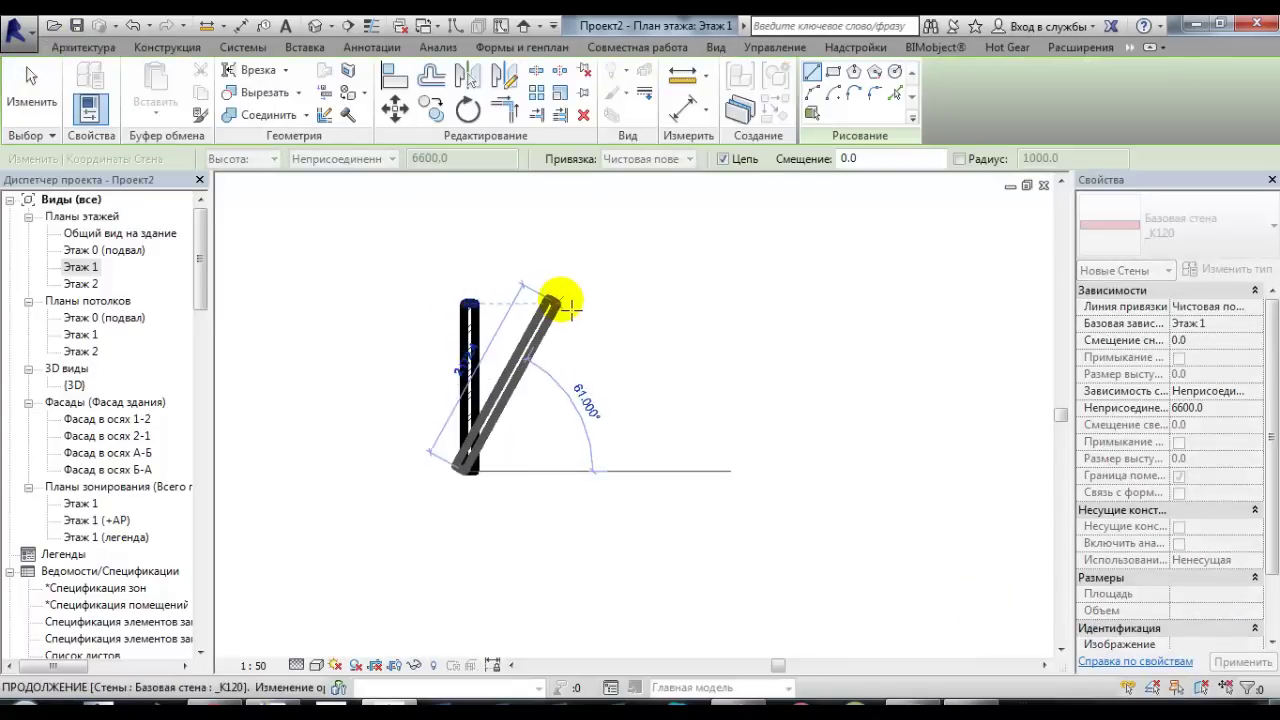
pyautogui.press('Escape')
pyautogui.click(553, 298)
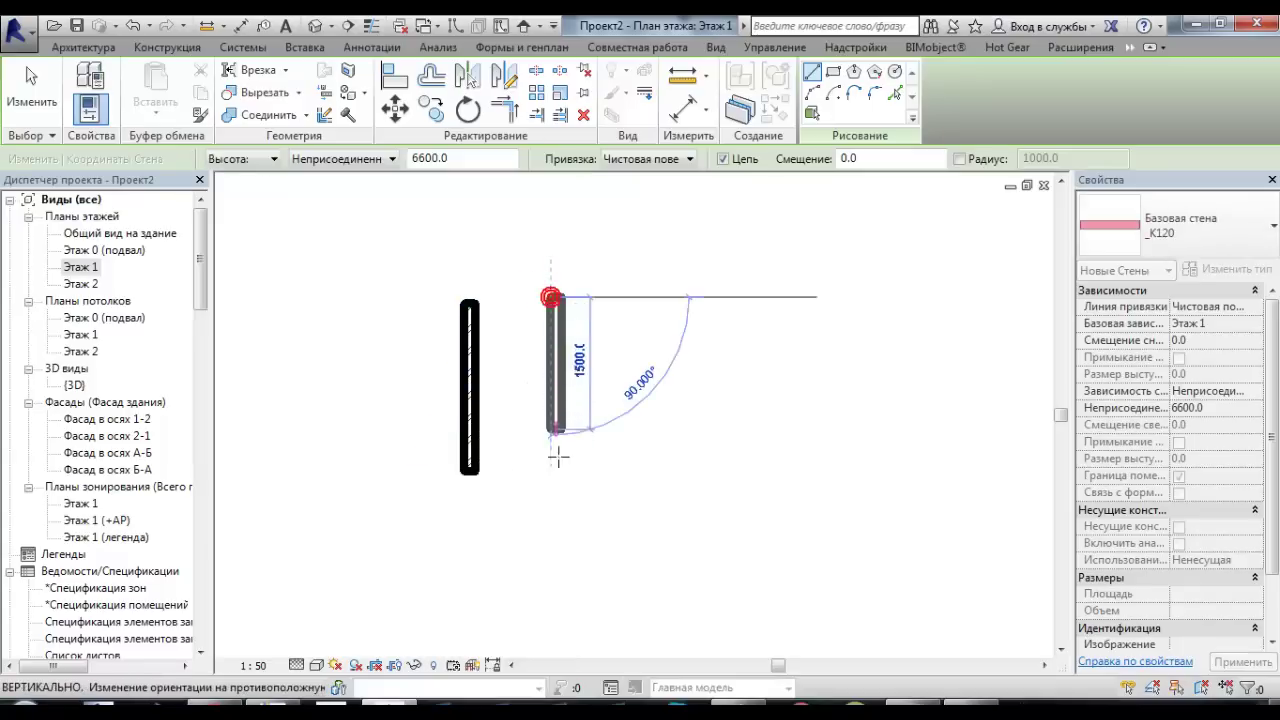
pyautogui.click(553, 471)
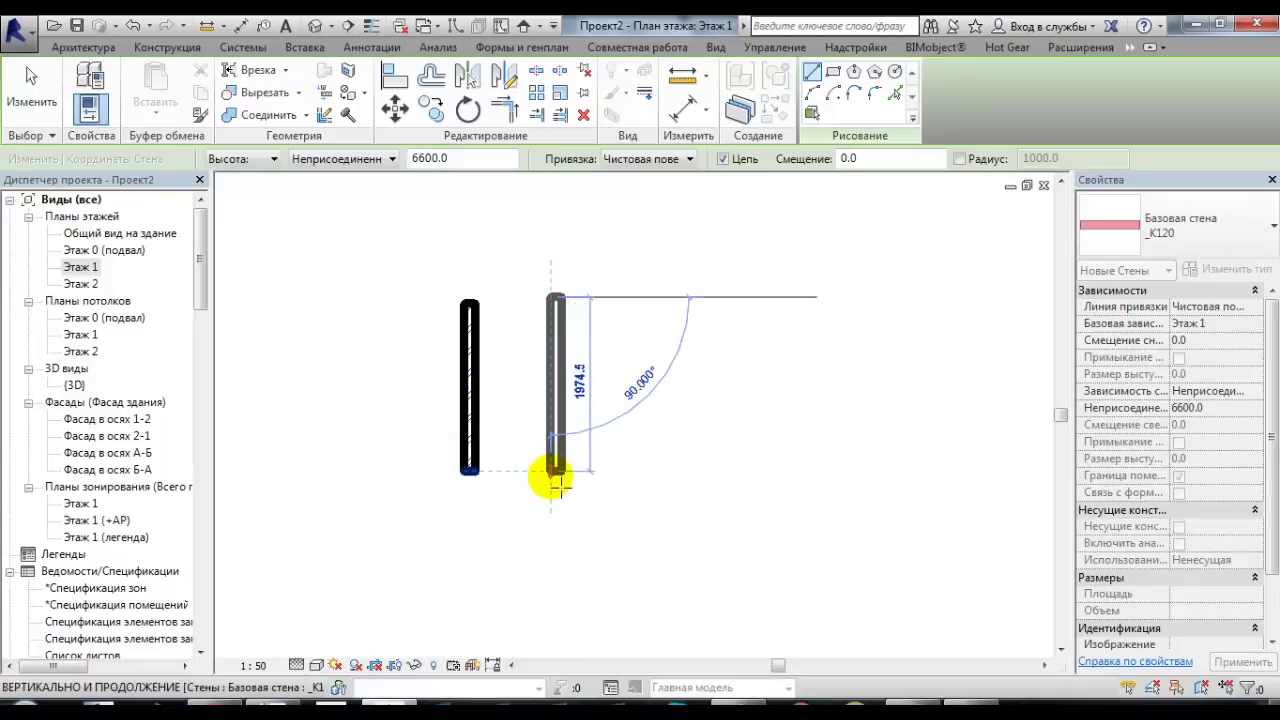
pyautogui.press('Escape')
# - Draw two more vertical walls to the right and switch the view to Thin Lines
pyautogui.click(667, 290)
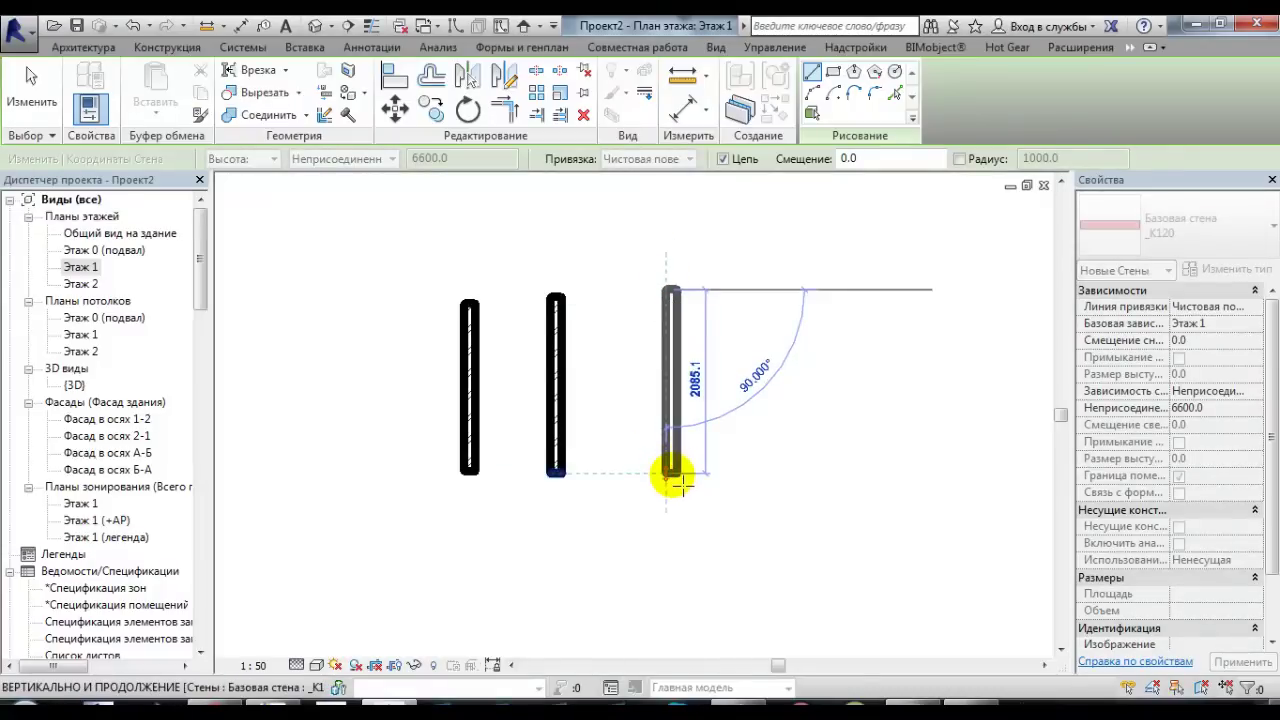
pyautogui.click(676, 476)
pyautogui.click(777, 290)
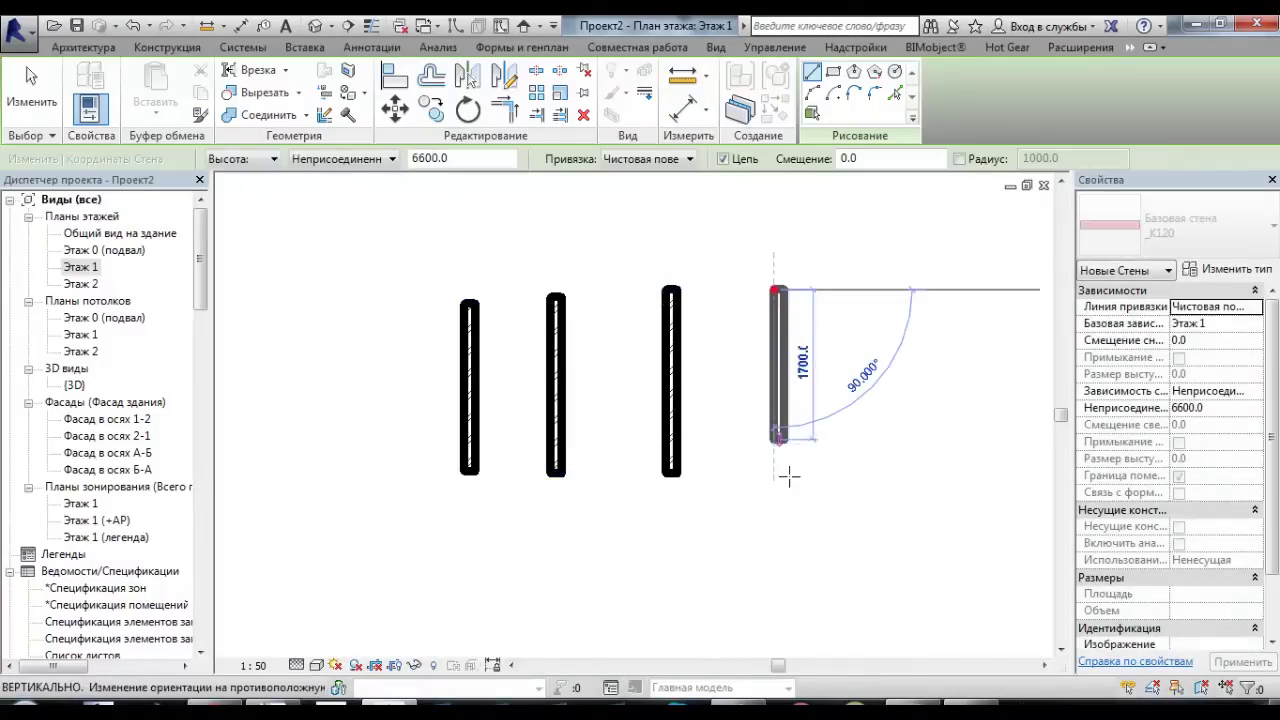
pyautogui.click(779, 474)
pyautogui.press('Escape')
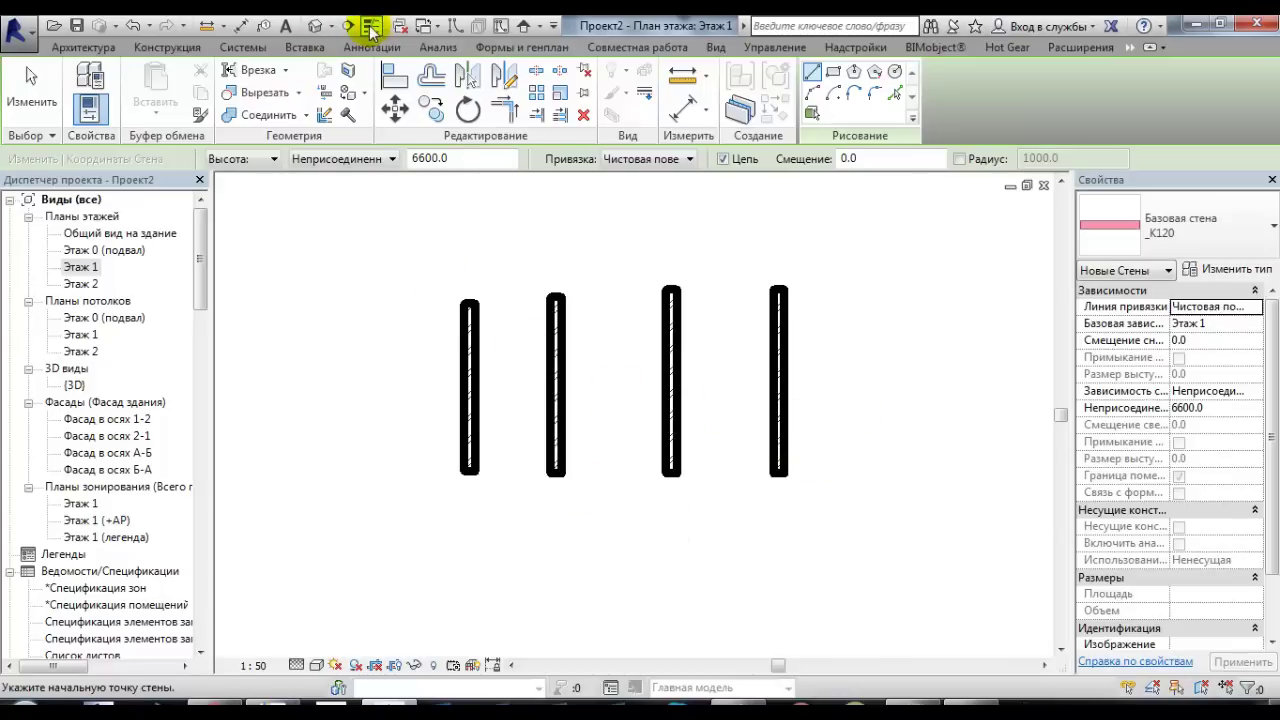
pyautogui.click(370, 30)
pyautogui.scroll(1, 680, 520)
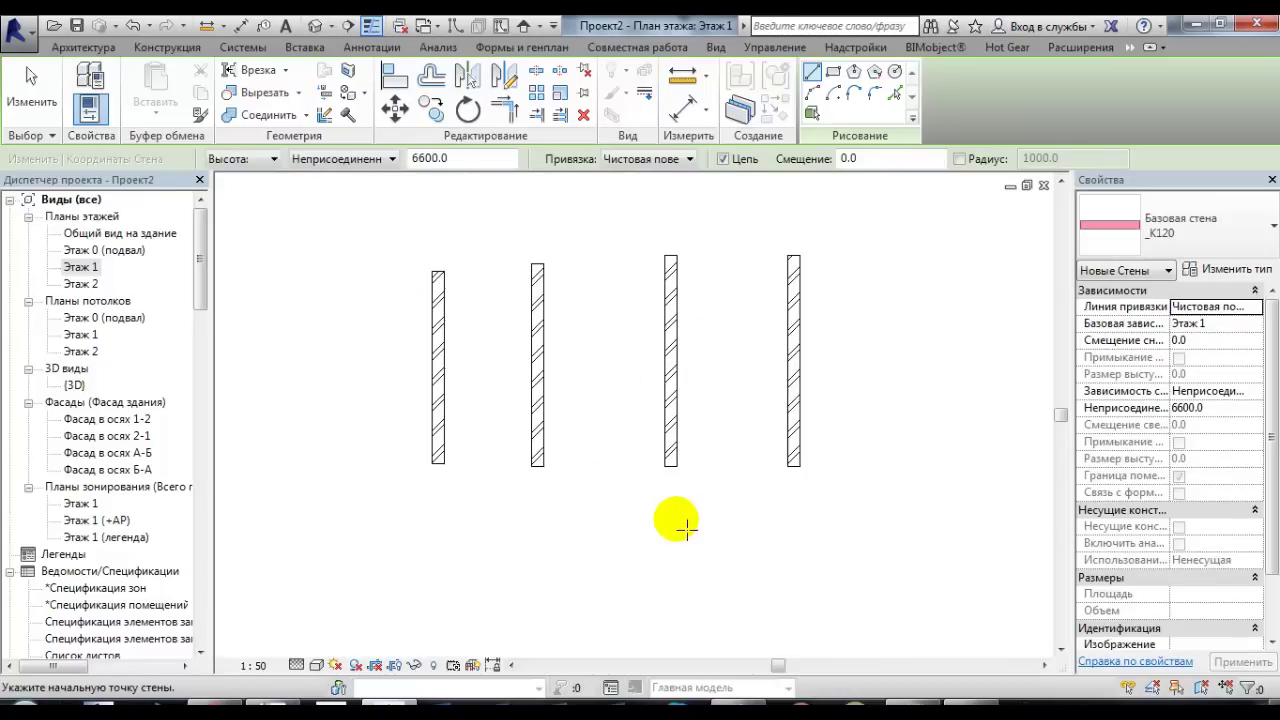
pyautogui.press('Escape')
pyautogui.press('Escape')
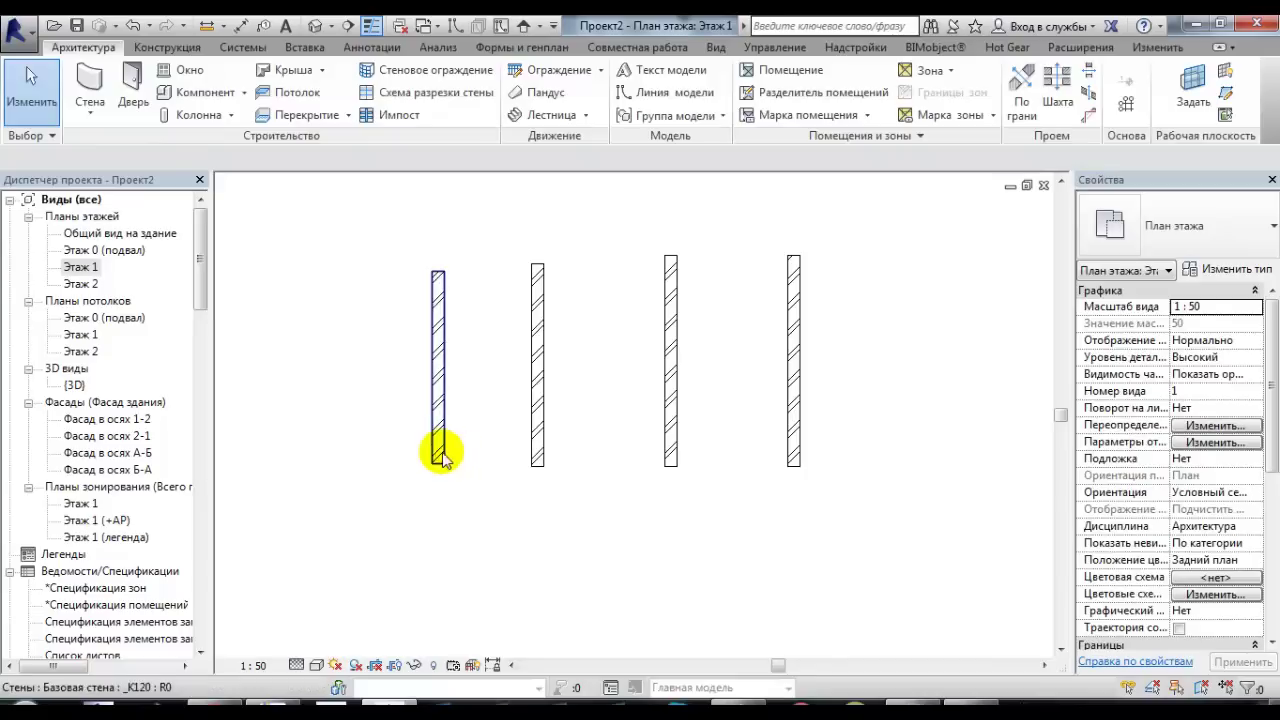
# - In Properties, confirm the view's phase is 2 Стадия with phase filter Показать все
pyautogui.moveTo(1270, 330); pyautogui.dragTo(1262, 560)
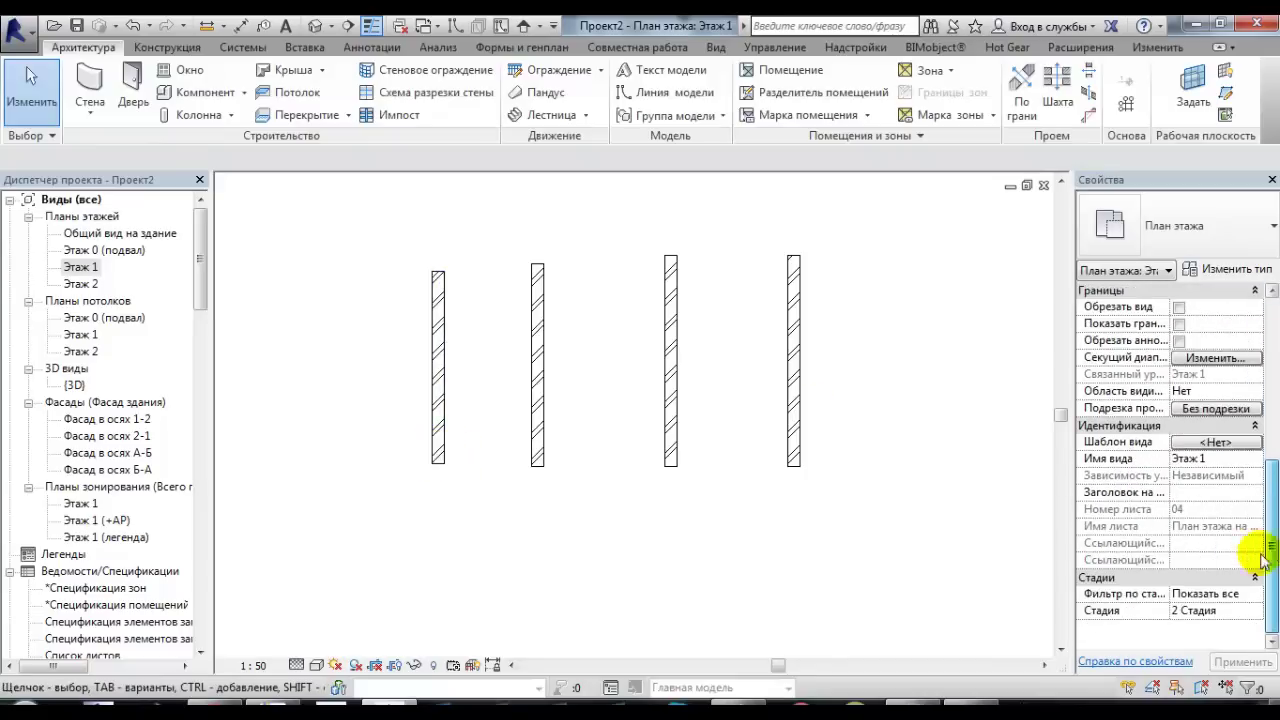
pyautogui.click(1248, 620)
pyautogui.click(1254, 614)
pyautogui.click(1254, 616)
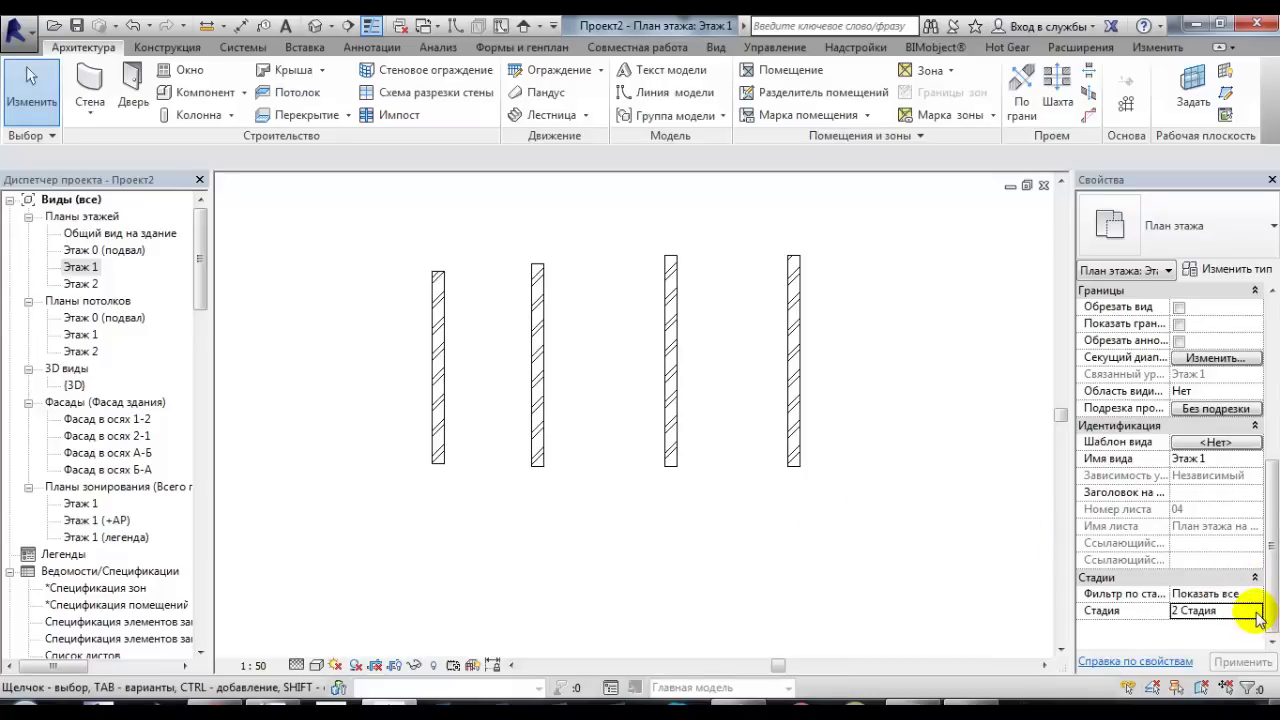
pyautogui.click(1256, 614)
pyautogui.click(1254, 612)
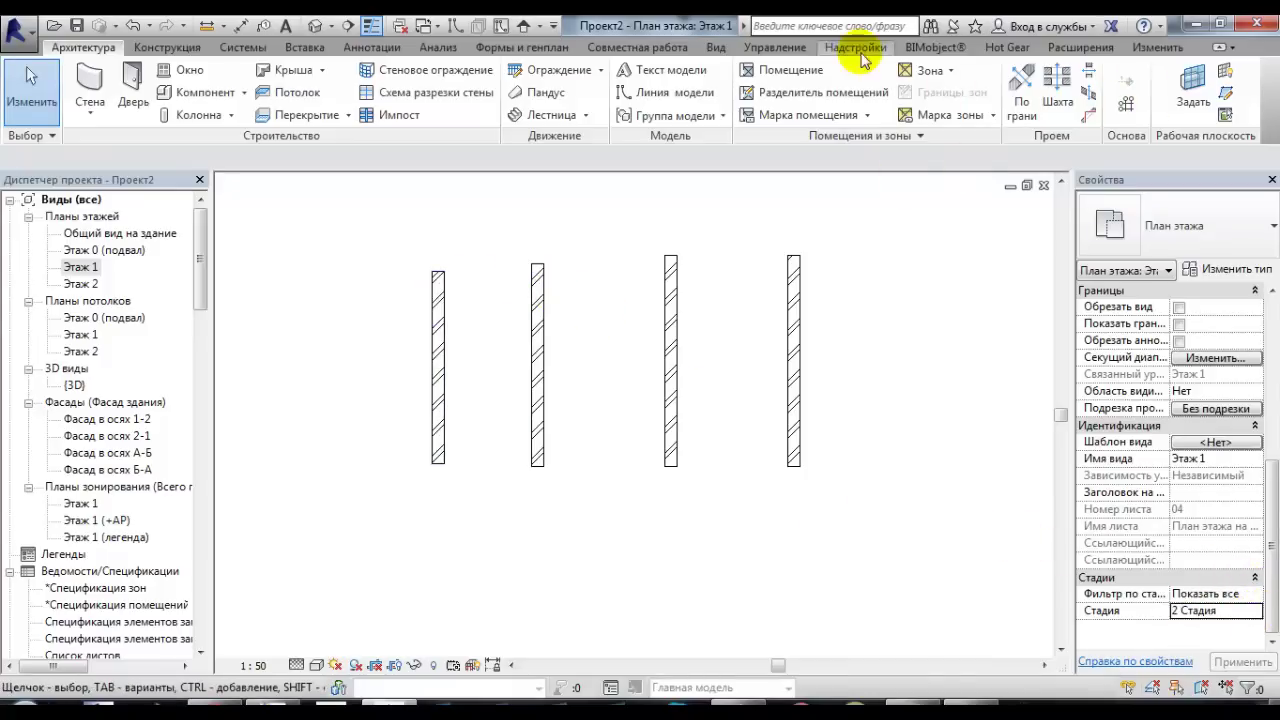
# - Reopen Стадии from the Управление tab on the Переопределения графики table and reposition the dialog
pyautogui.click(768, 47)
pyautogui.click(872, 80)
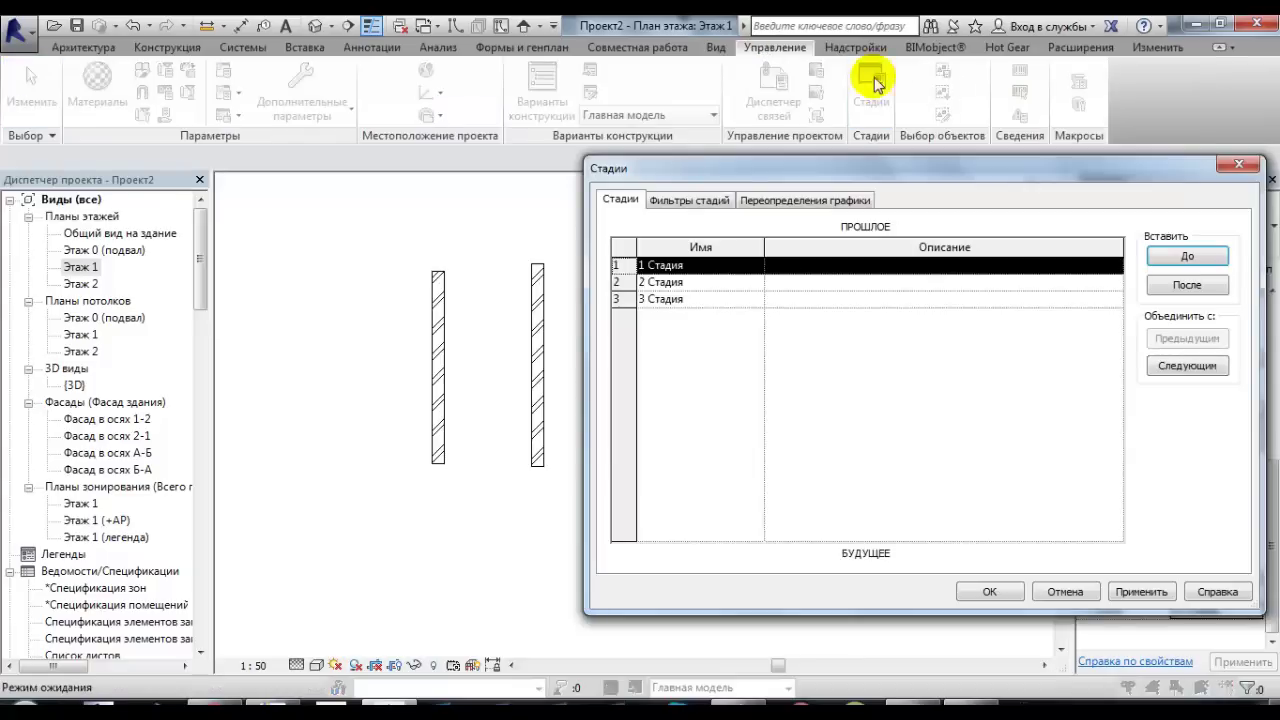
pyautogui.click(680, 202)
pyautogui.click(838, 205)
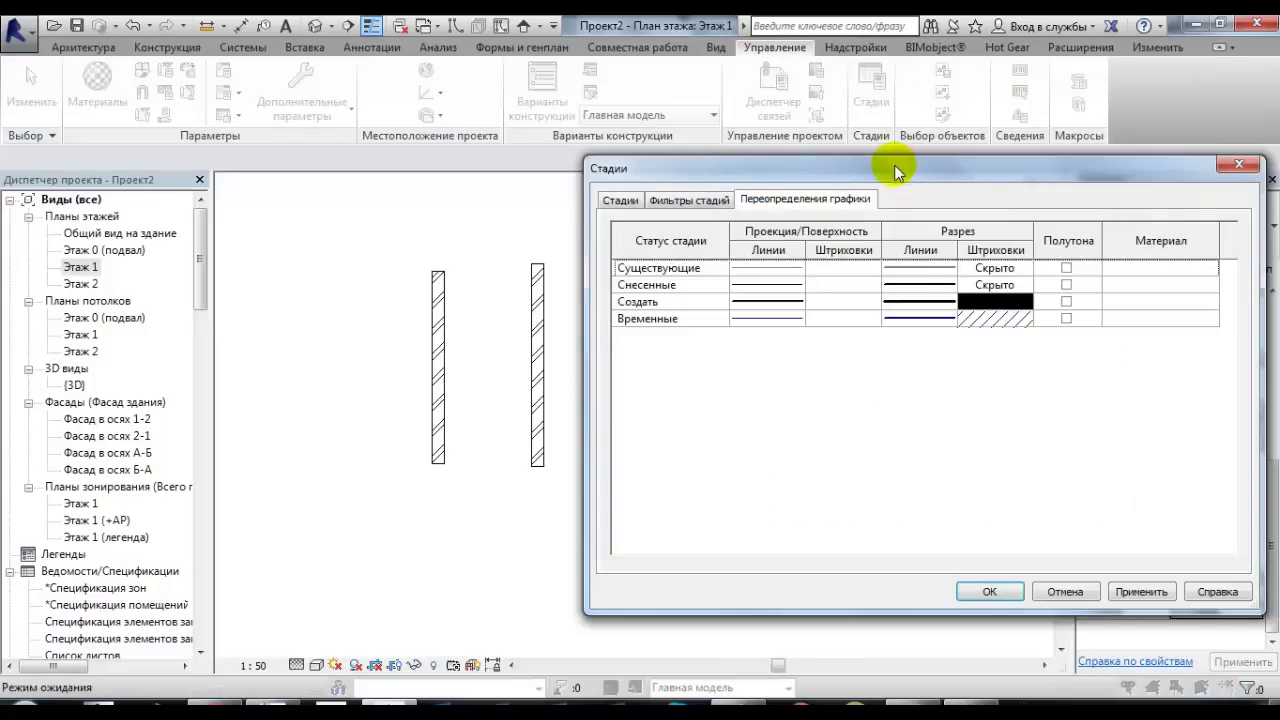
pyautogui.moveTo(896, 172); pyautogui.dragTo(1142, 145)
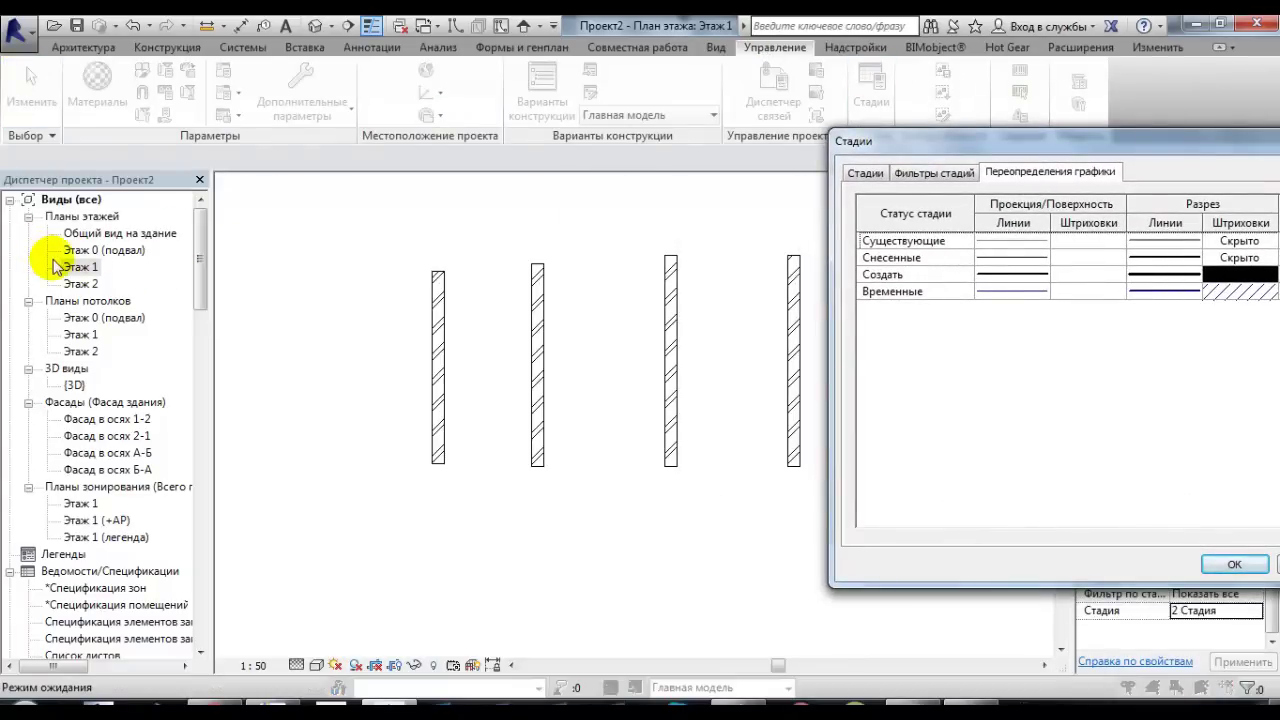
pyautogui.moveTo(960, 145); pyautogui.dragTo(892, 431)
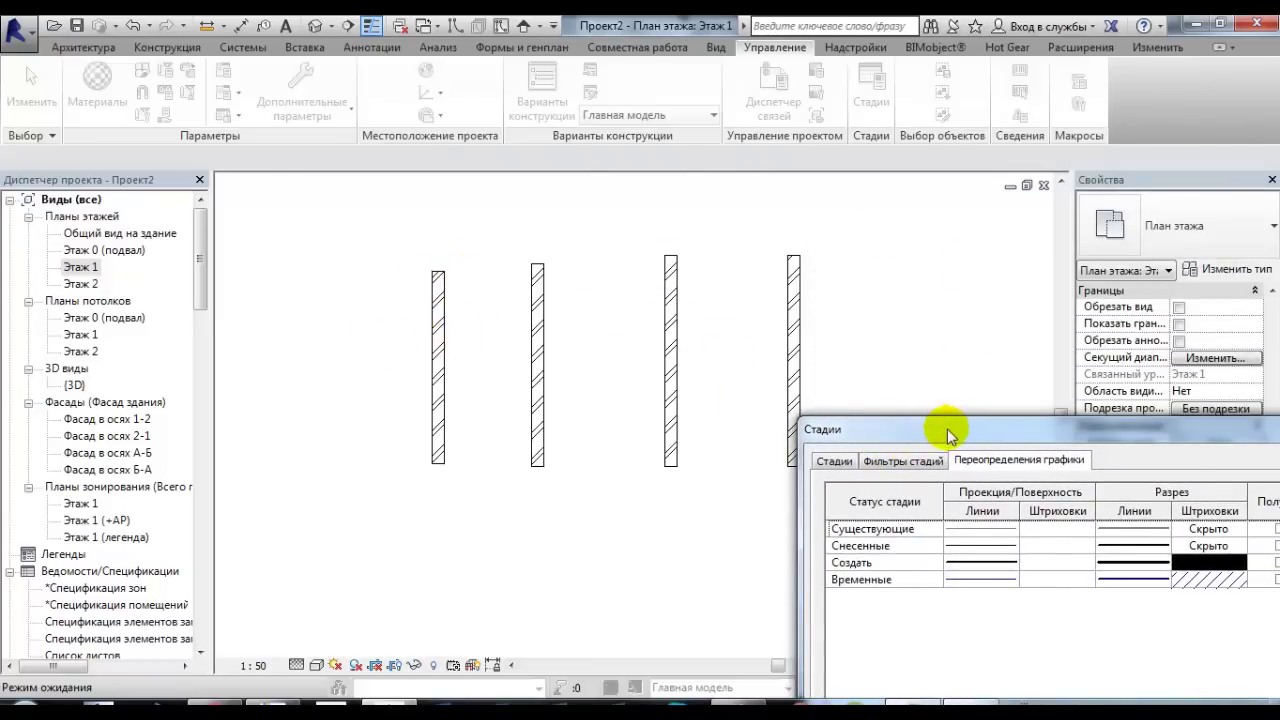
pyautogui.moveTo(948, 433)
pyautogui.mouseDown()
pyautogui.moveTo(760, 153)
pyautogui.moveTo(682, 197)
pyautogui.mouseUp()
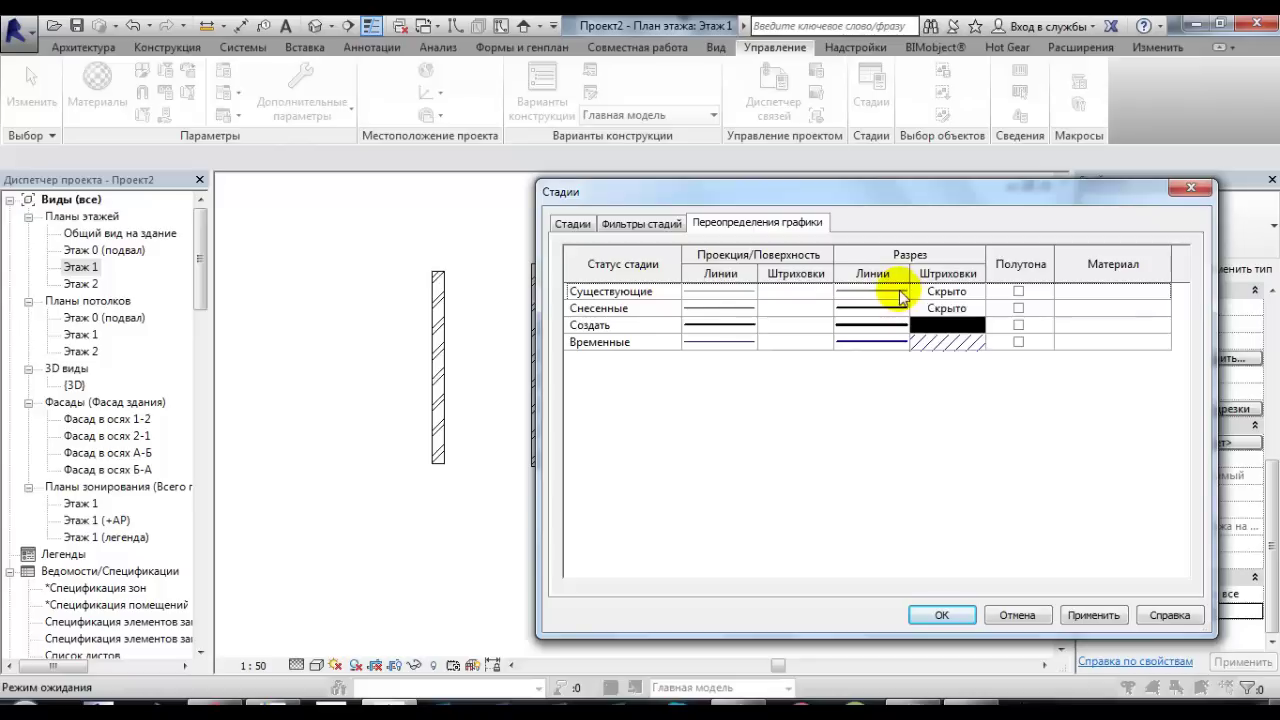
# - Give Существующие a visible grey (128-128-128) Диагонально вверх 3 мм cut pattern override
pyautogui.click(979, 291)
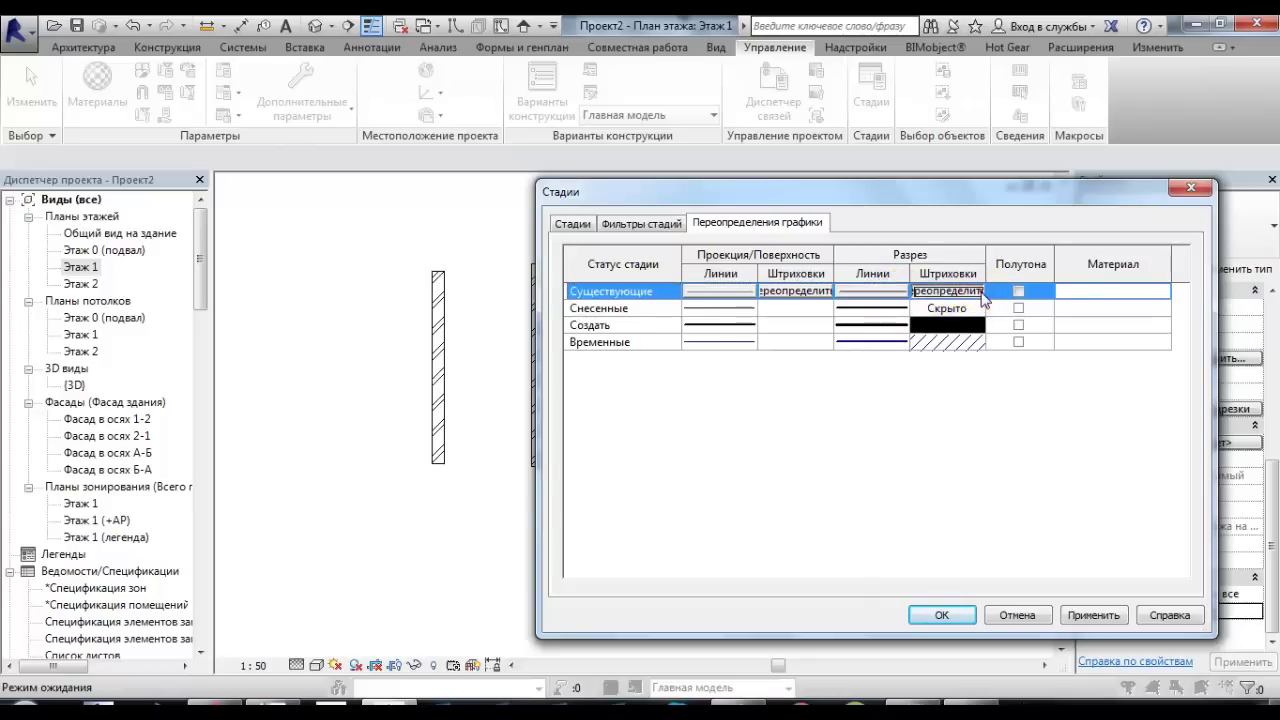
pyautogui.click(980, 291)
pyautogui.click(463, 312)
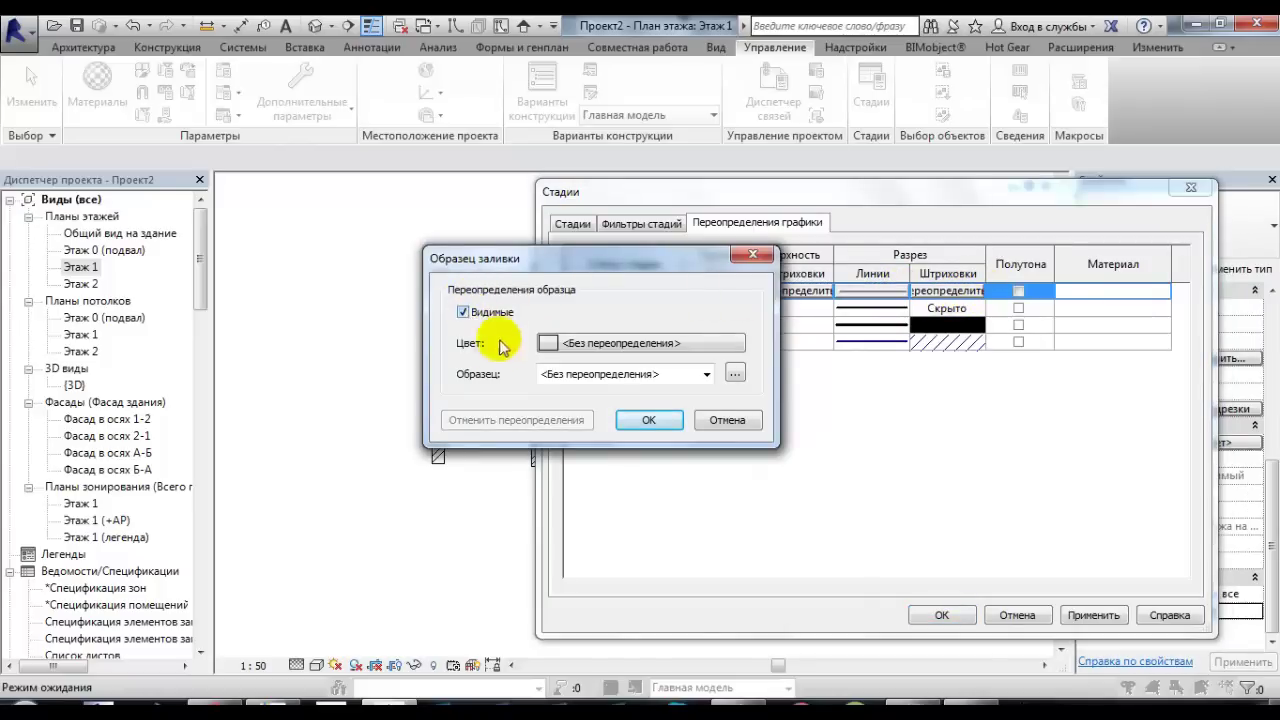
pyautogui.click(706, 374)
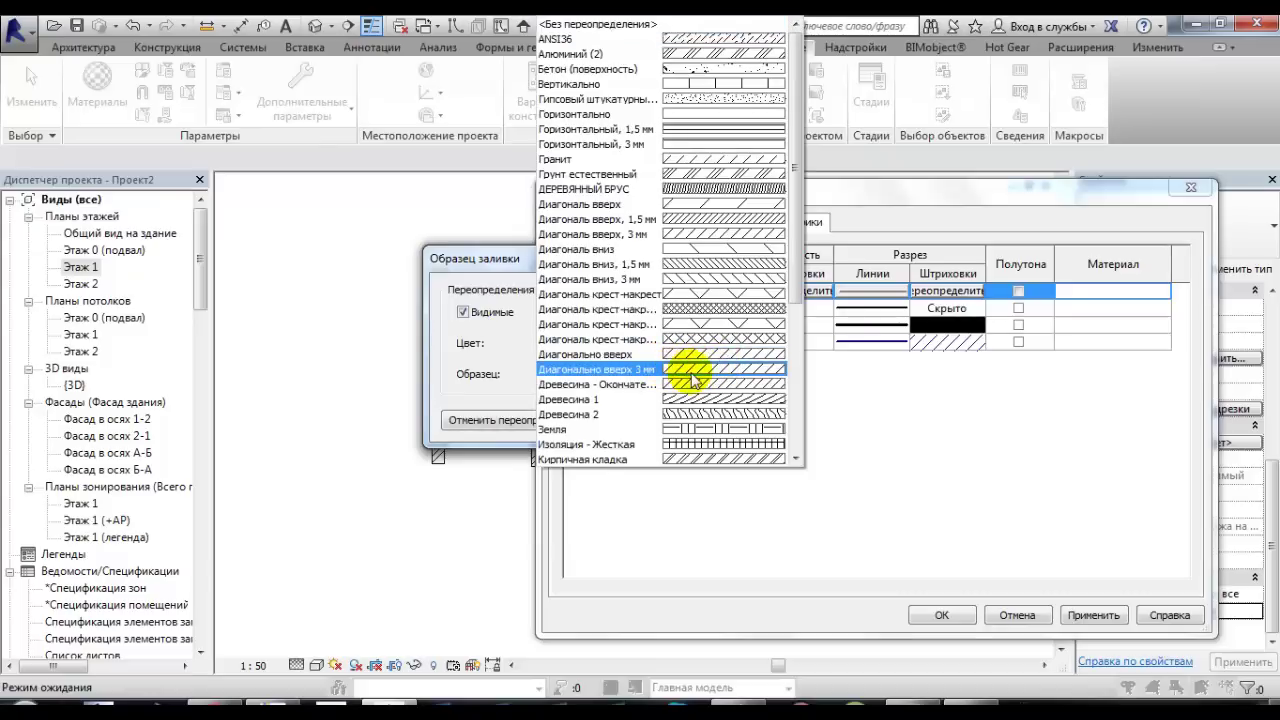
pyautogui.click(695, 378)
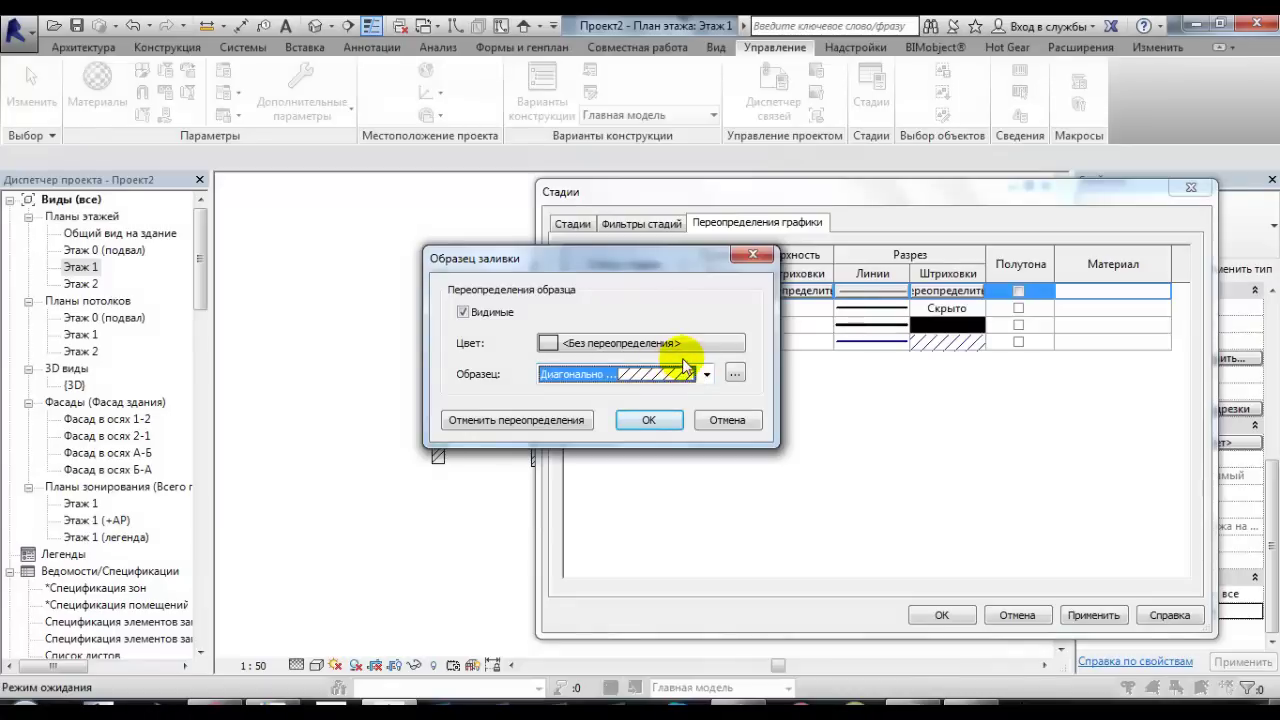
pyautogui.click(668, 346)
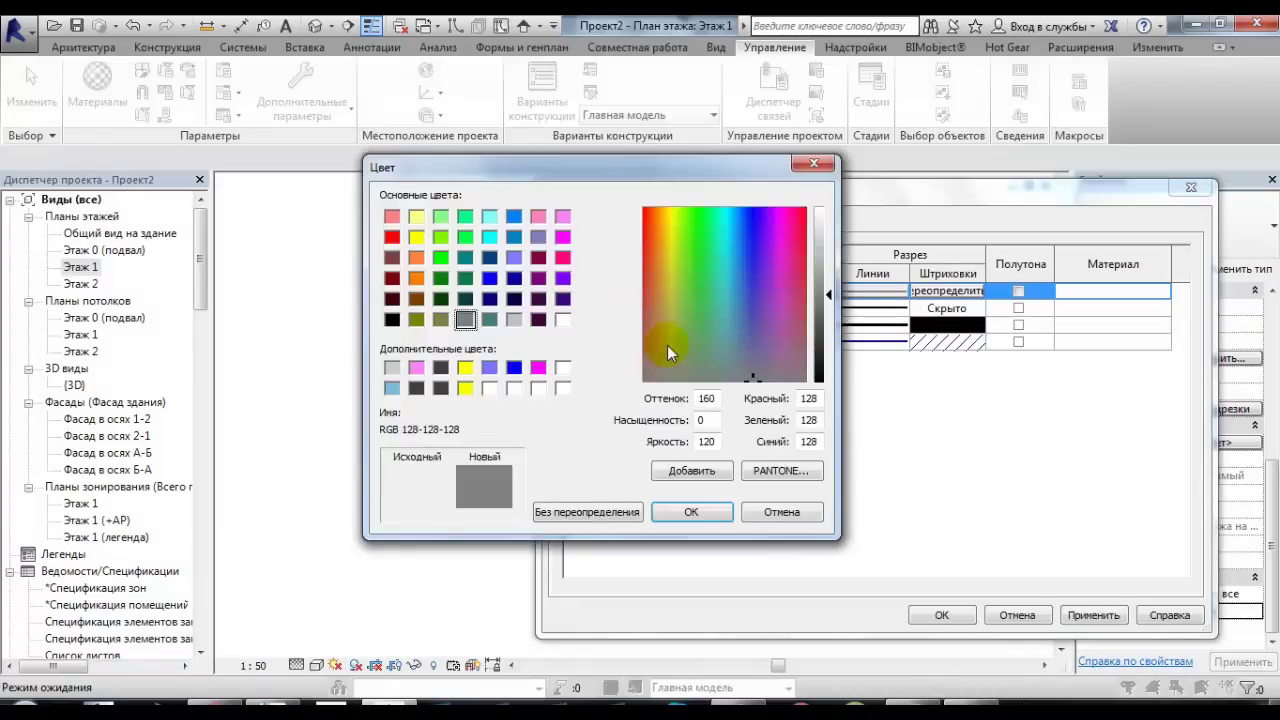
pyautogui.click(686, 512)
pyautogui.click(645, 418)
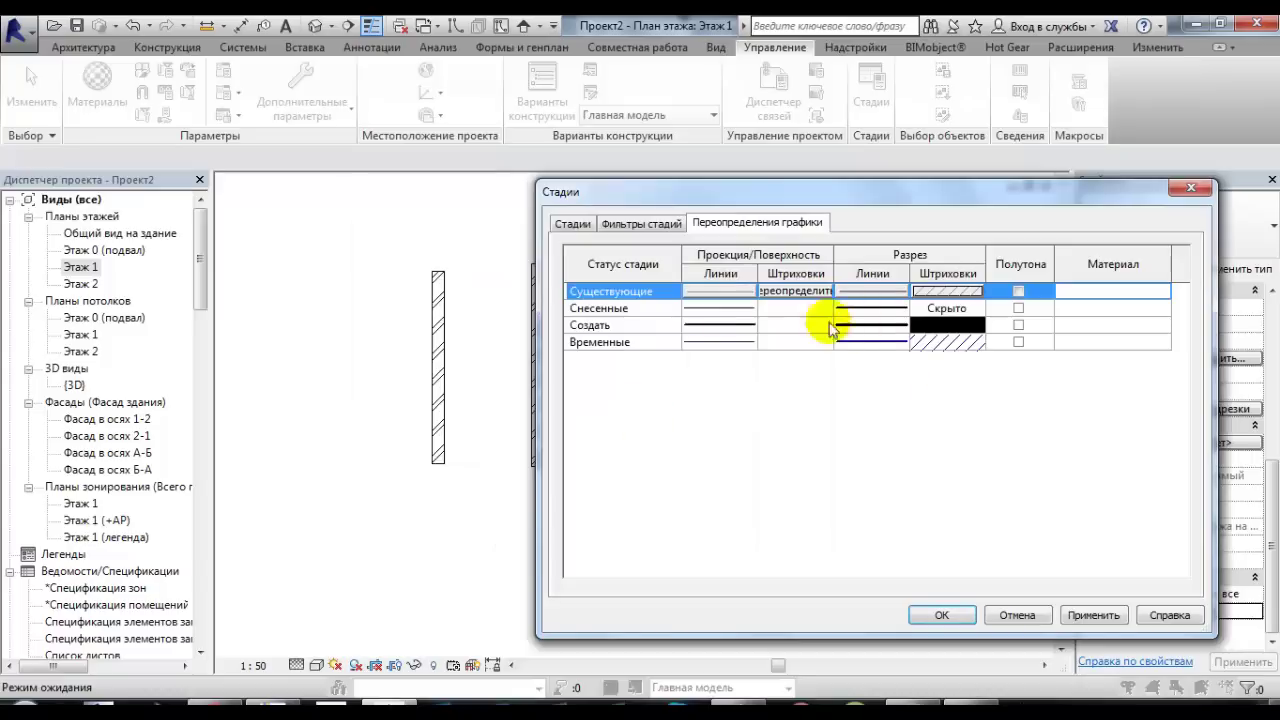
# - Set Снесенные cut lines to weight 3 in red
pyautogui.click(881, 309)
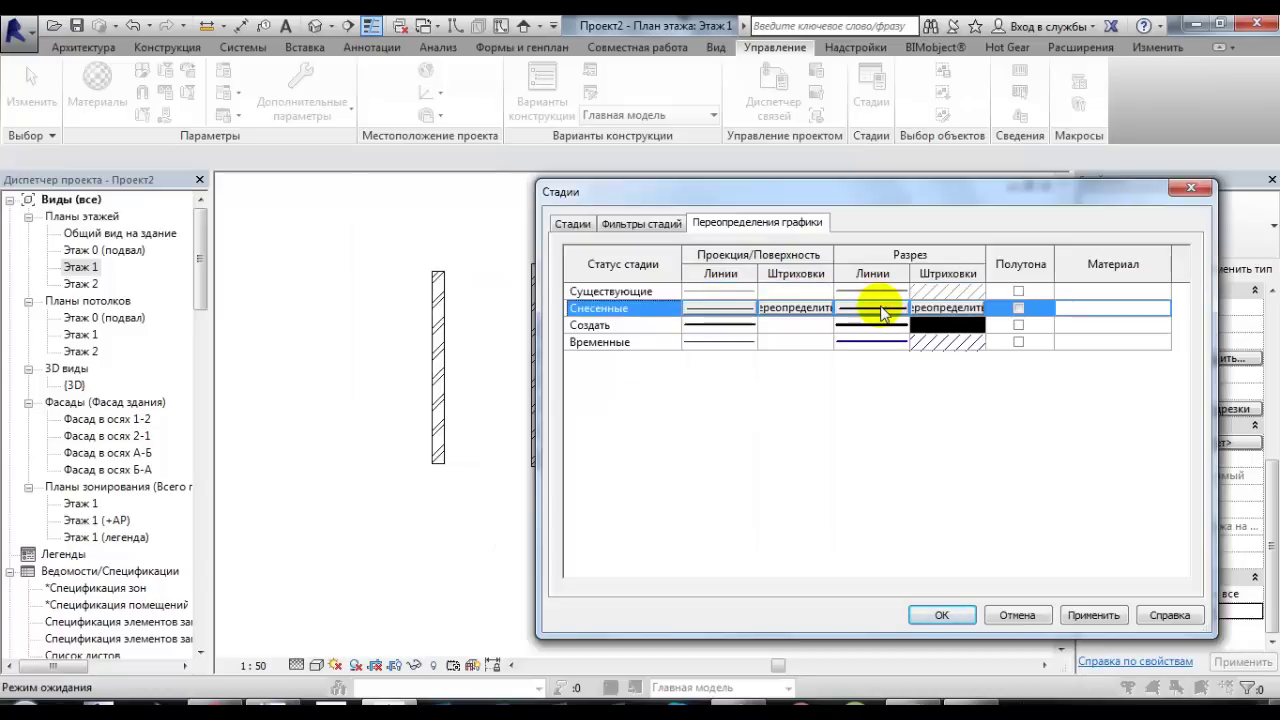
pyautogui.click(883, 313)
pyautogui.click(573, 424)
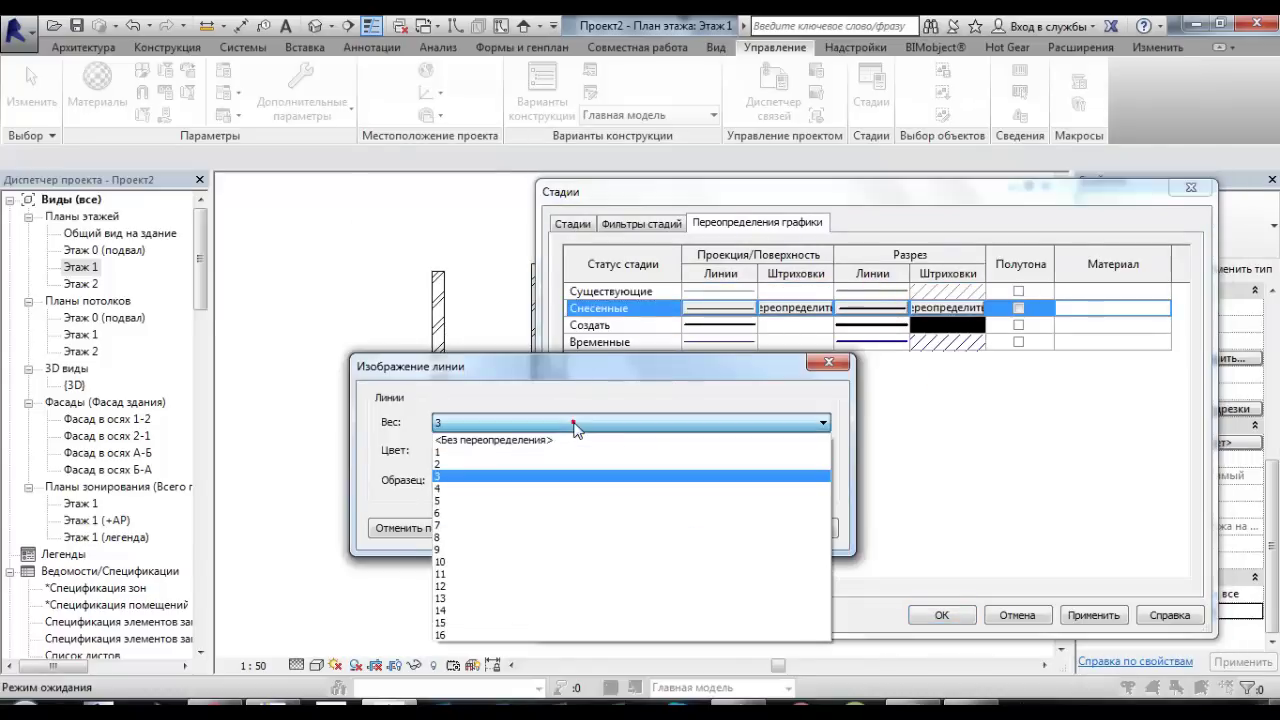
pyautogui.click(517, 482)
pyautogui.click(455, 450)
pyautogui.click(393, 345)
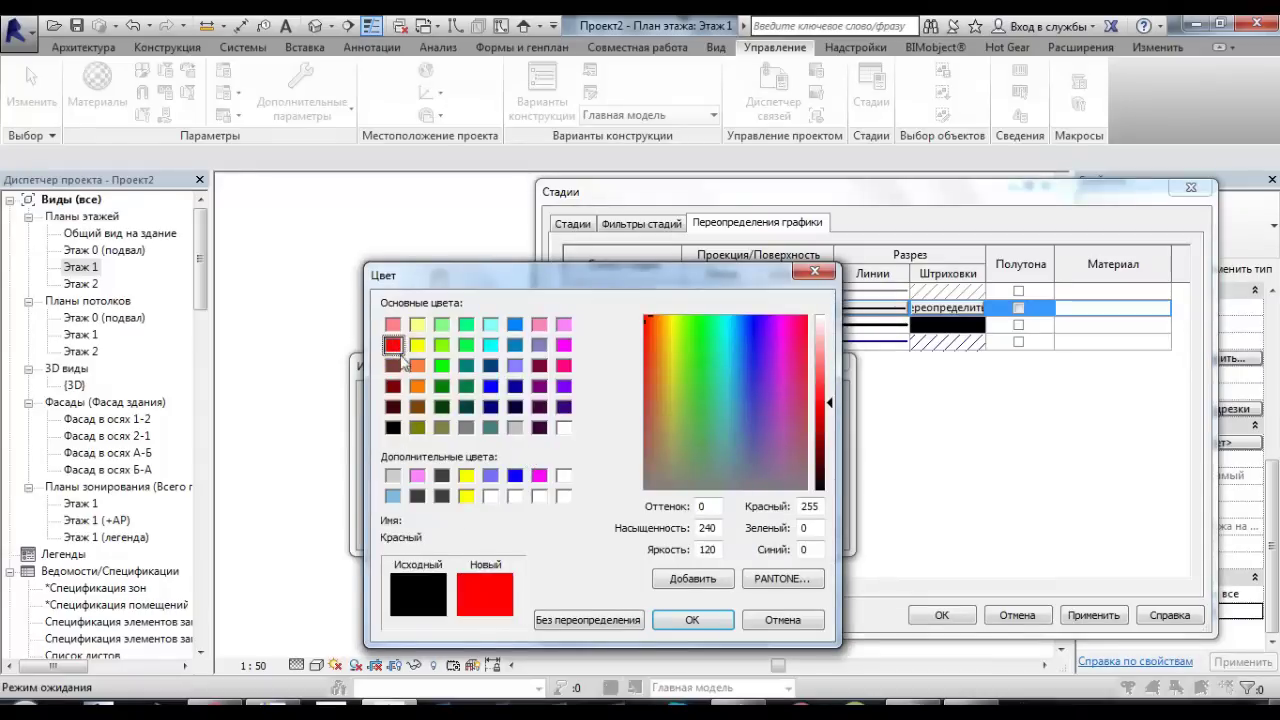
pyautogui.click(692, 620)
pyautogui.click(713, 532)
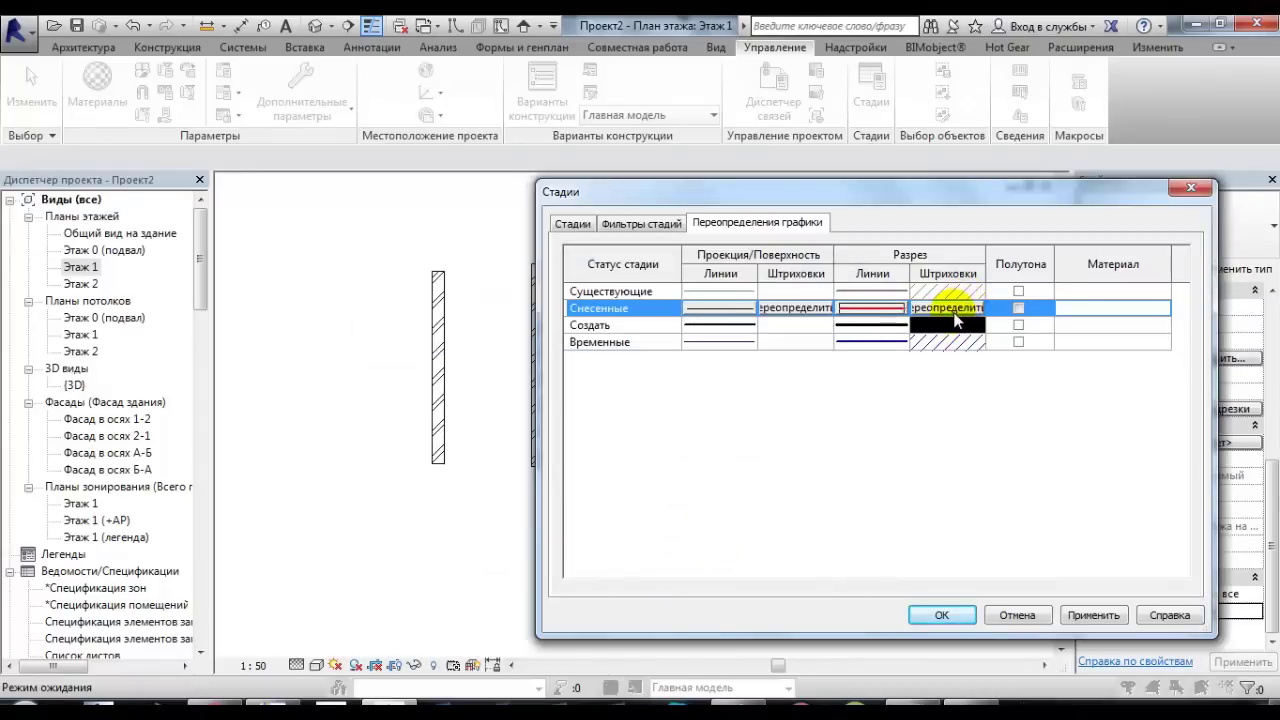
# - Give Снесенные a visible red cut fill pattern
pyautogui.click(955, 318)
pyautogui.click(648, 339)
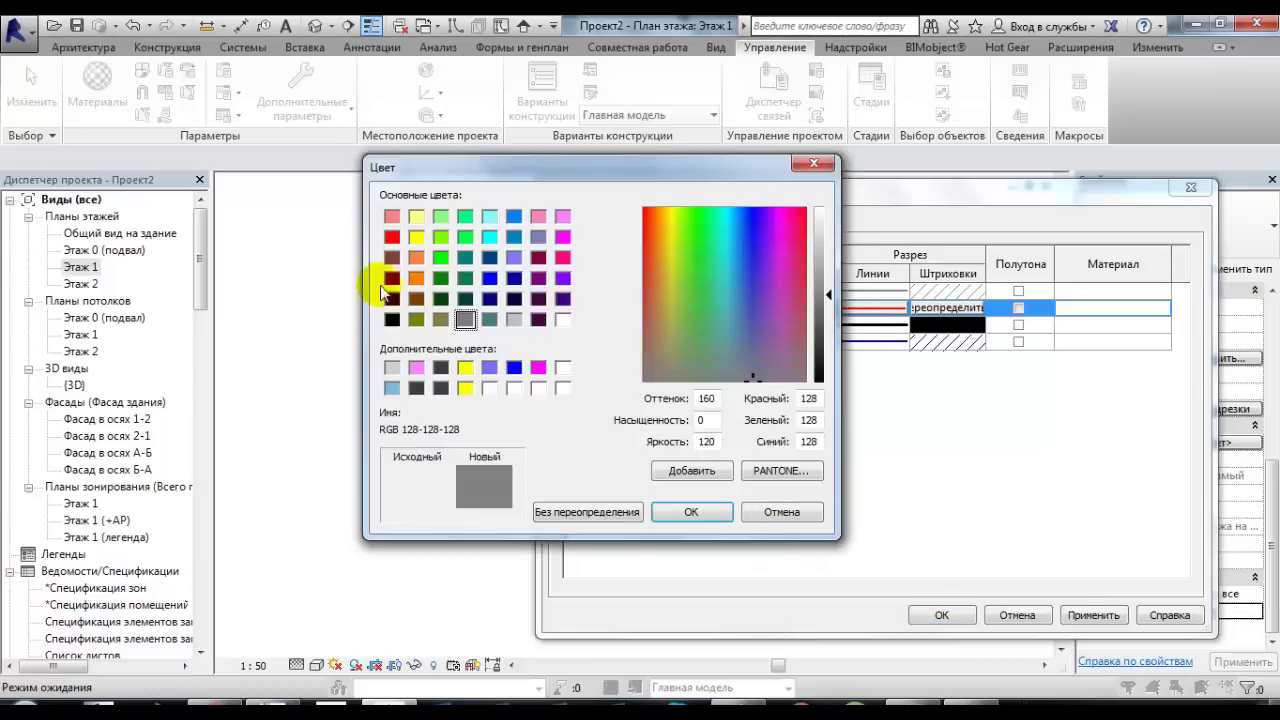
pyautogui.click(391, 237)
pyautogui.click(660, 511)
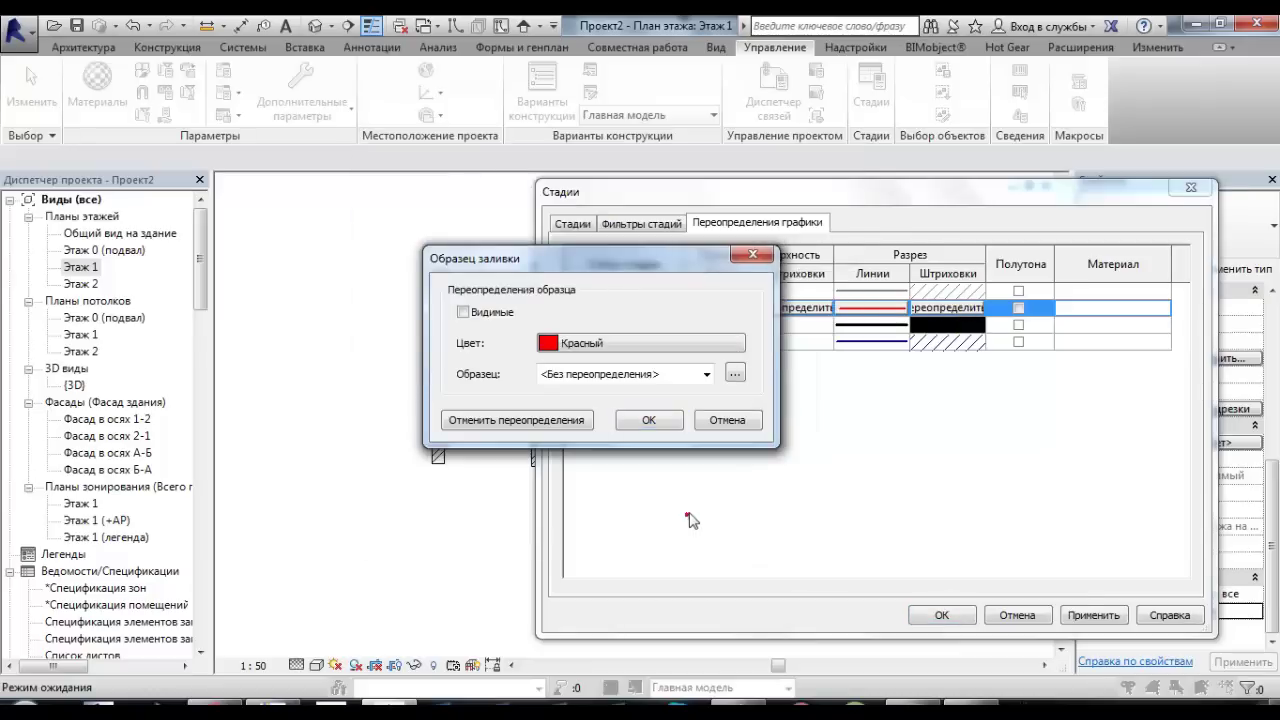
pyautogui.click(650, 425)
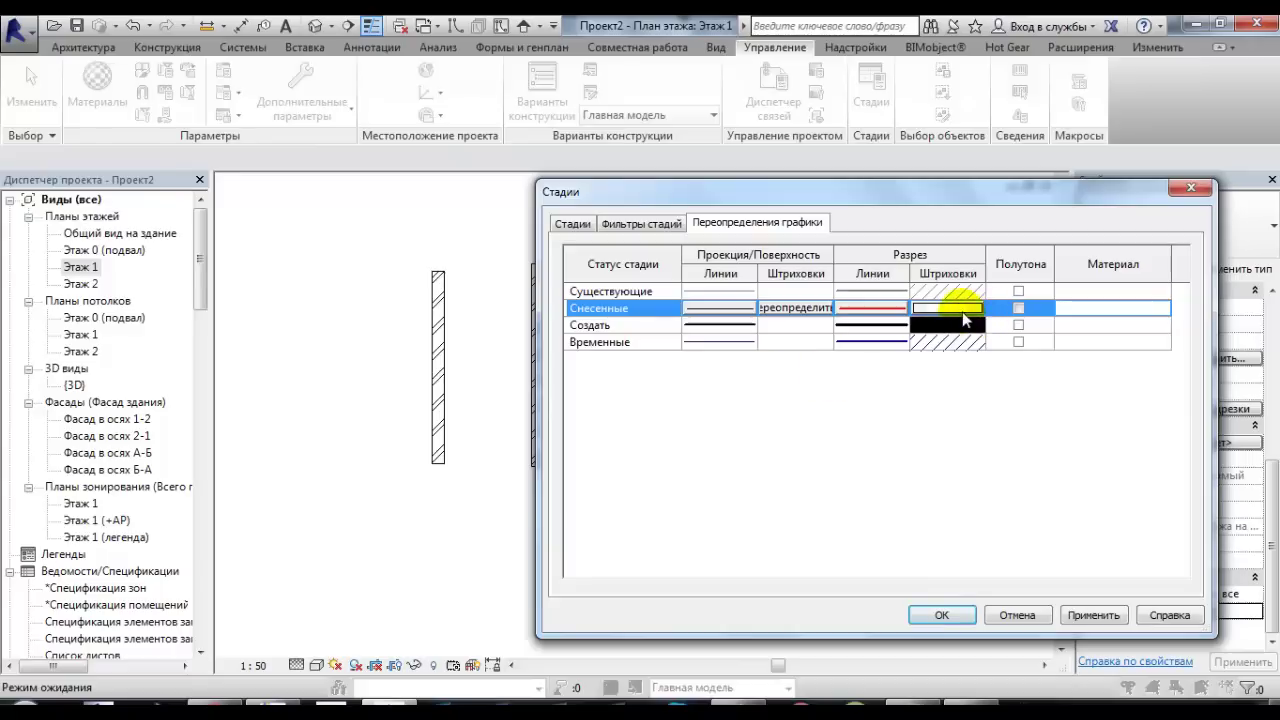
pyautogui.click(966, 310)
pyautogui.click(462, 312)
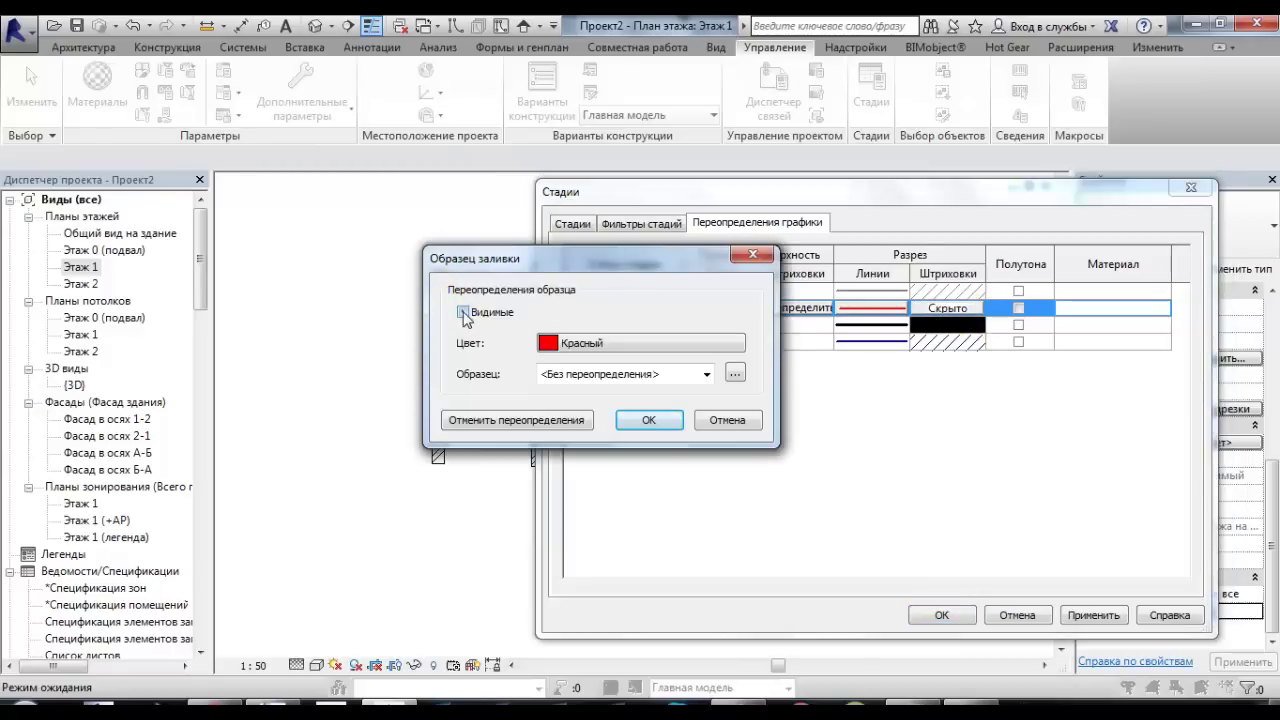
pyautogui.click(648, 420)
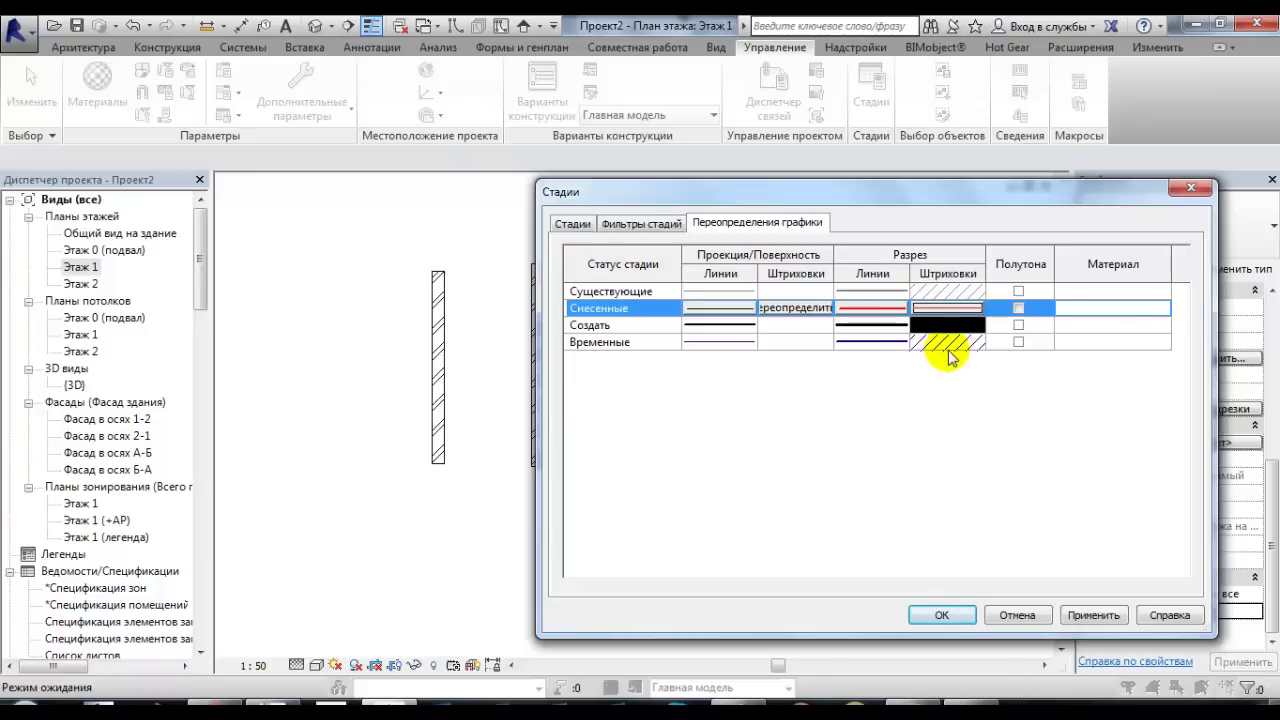
pyautogui.click(880, 335)
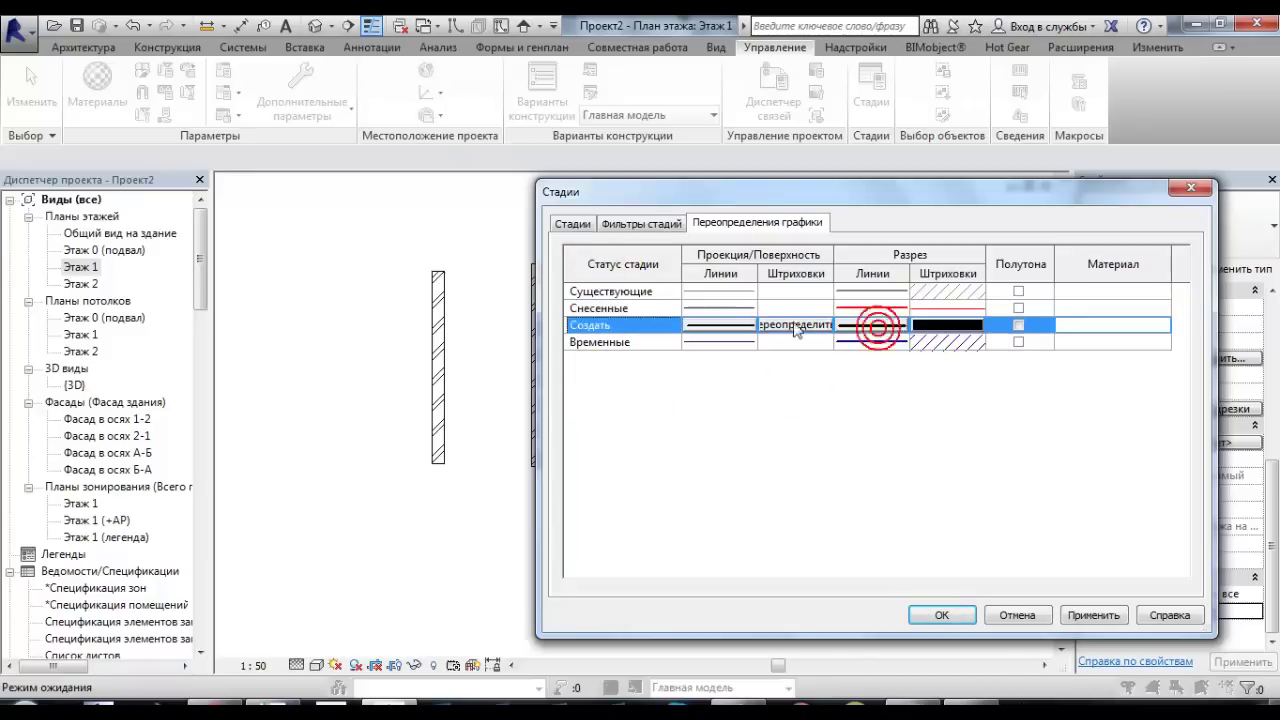
# - Set Создать cut lines to weight 3 in blue
pyautogui.click(870, 330)
pyautogui.click(528, 430)
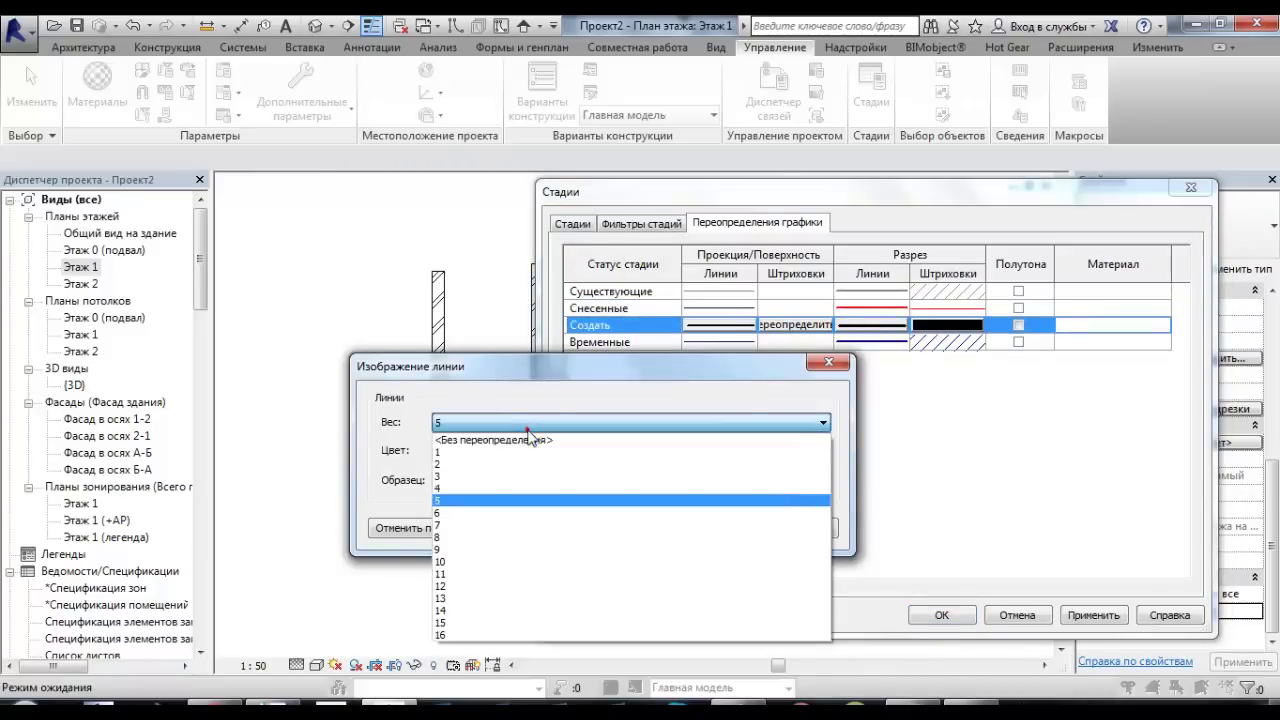
pyautogui.click(466, 480)
pyautogui.click(460, 451)
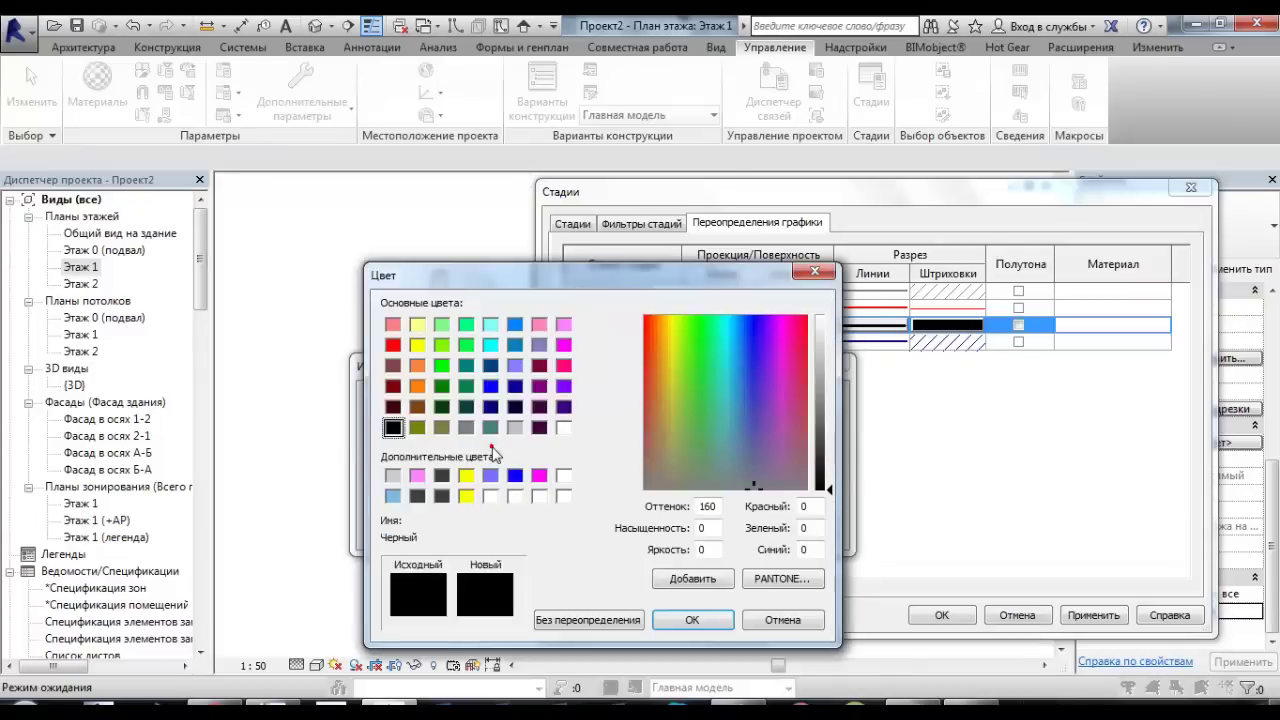
pyautogui.click(490, 386)
pyautogui.click(684, 621)
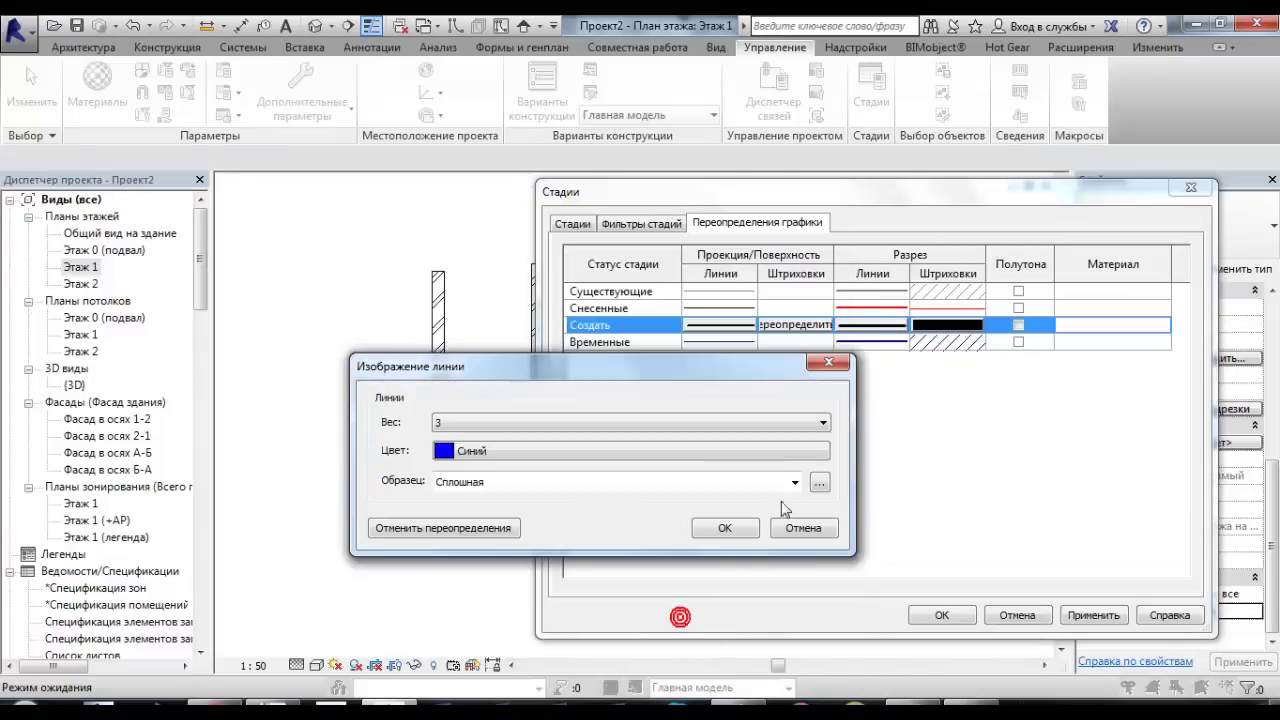
pyautogui.click(730, 527)
# - Give Создать a blue diagonal hatch cut pattern
pyautogui.click(947, 326)
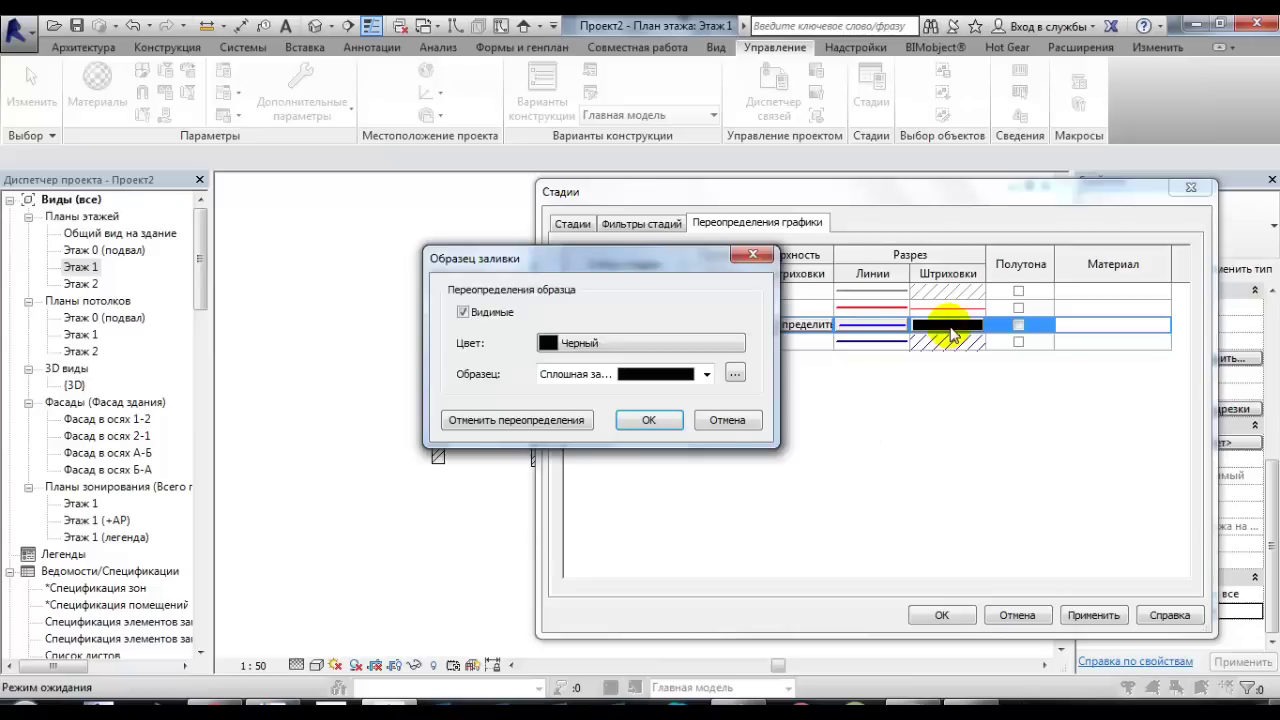
pyautogui.click(648, 340)
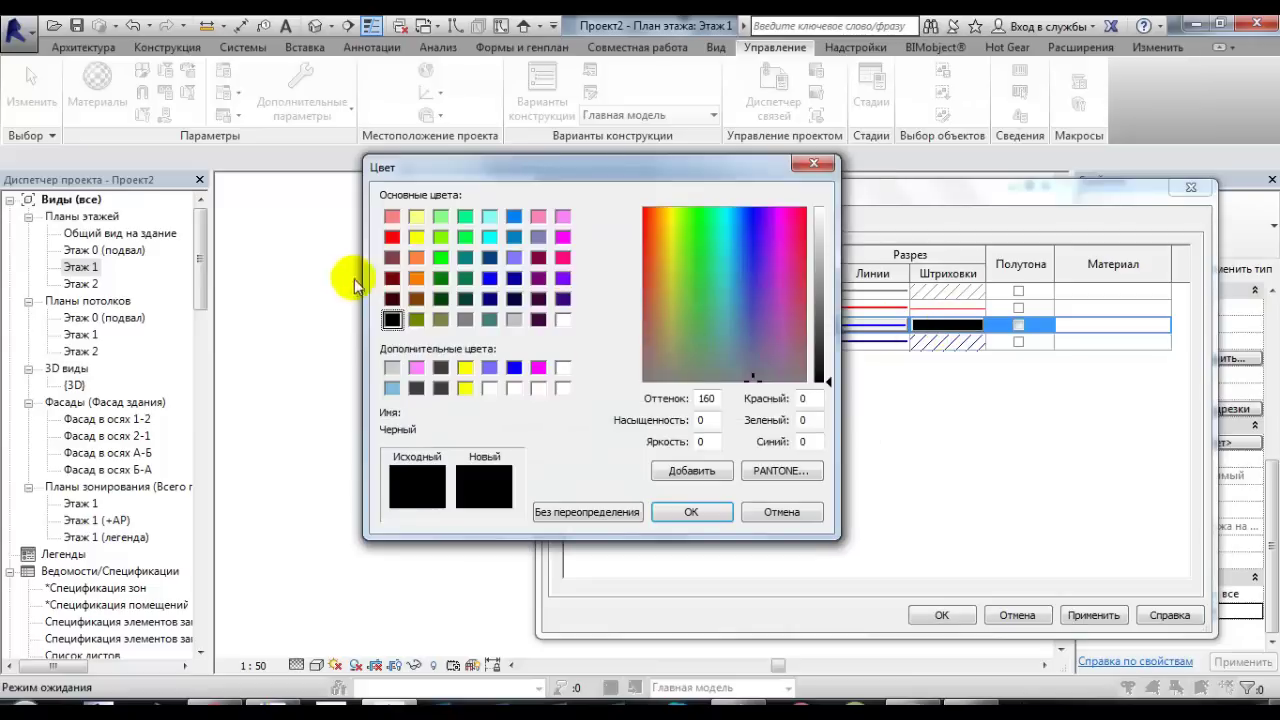
pyautogui.click(513, 368)
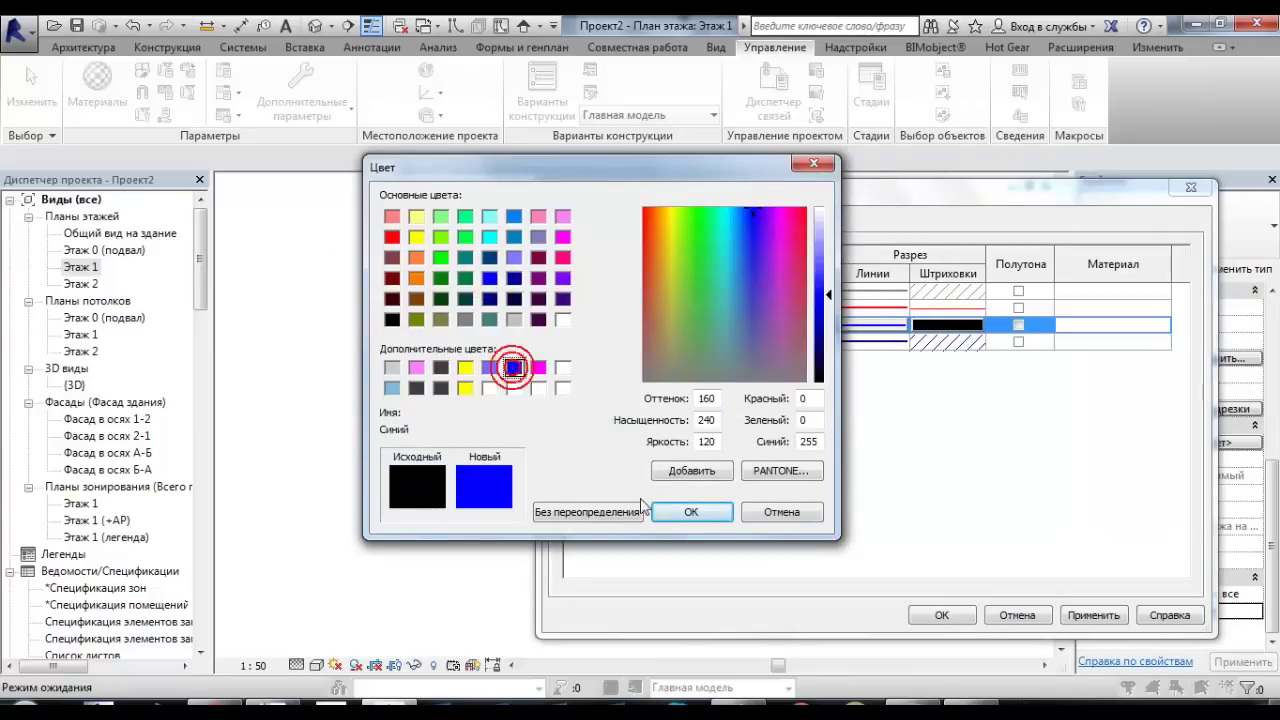
pyautogui.click(690, 512)
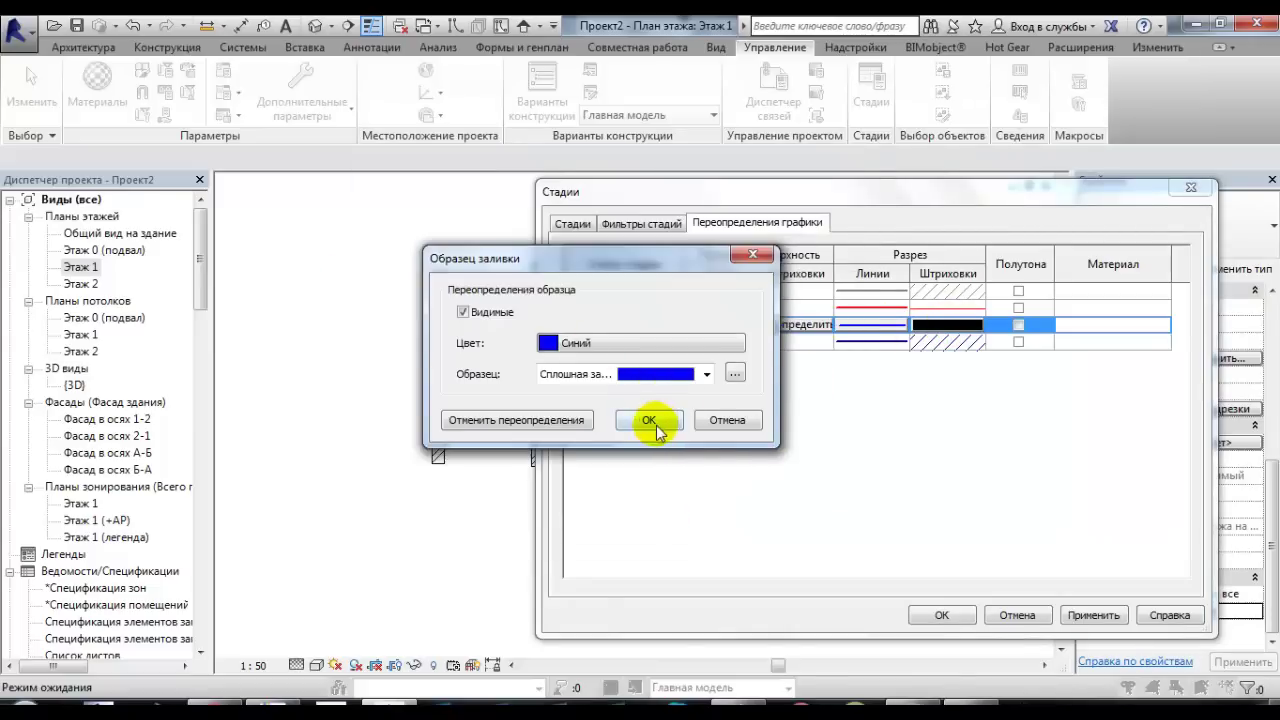
pyautogui.click(649, 420)
pyautogui.click(938, 325)
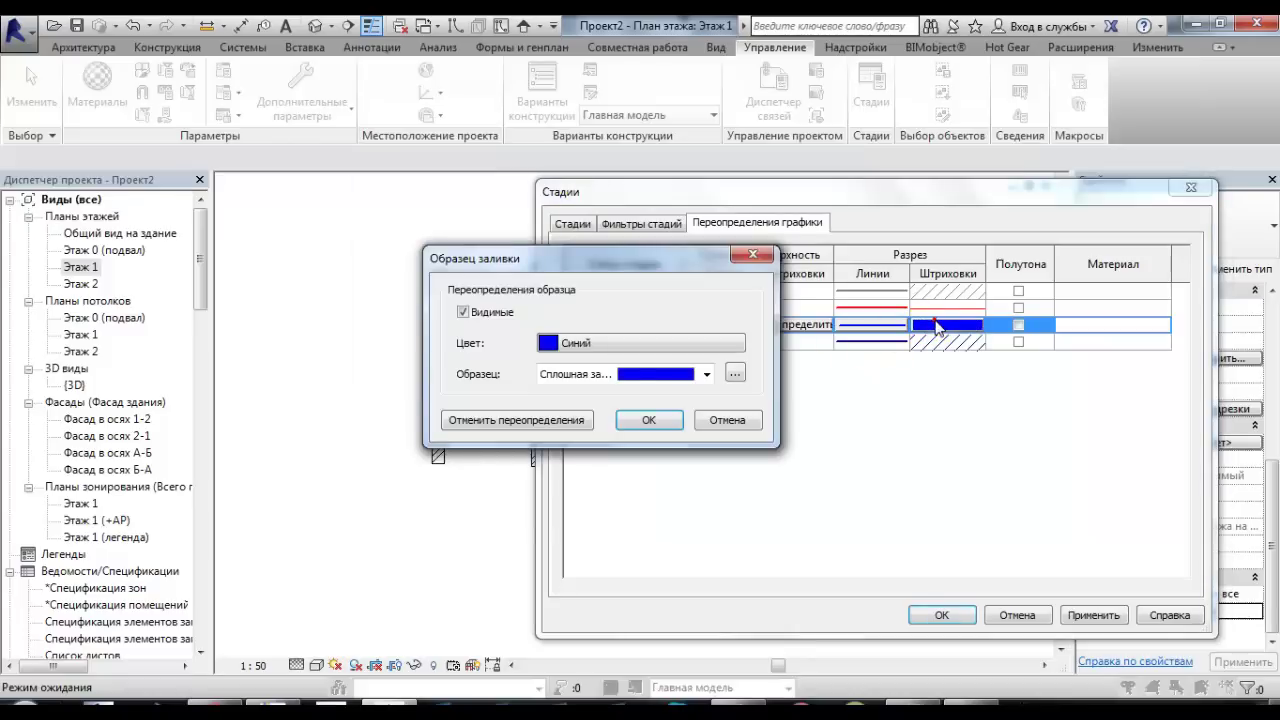
pyautogui.click(706, 374)
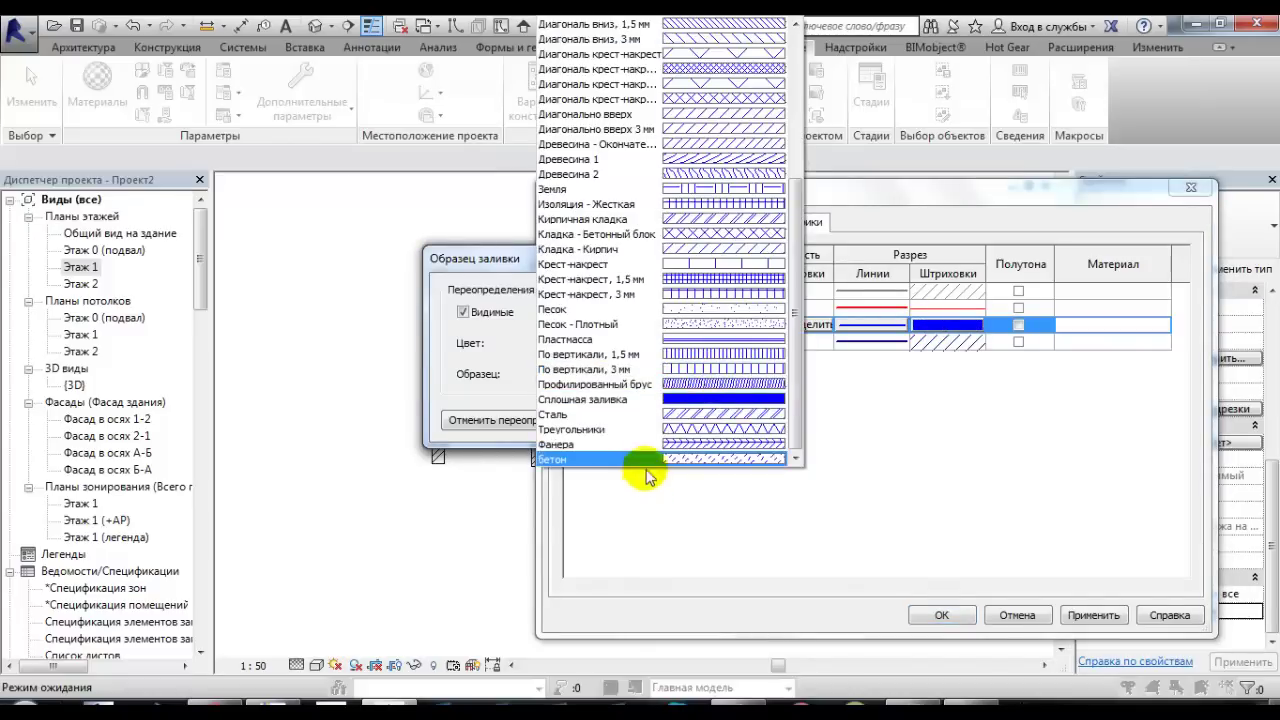
pyautogui.click(740, 130)
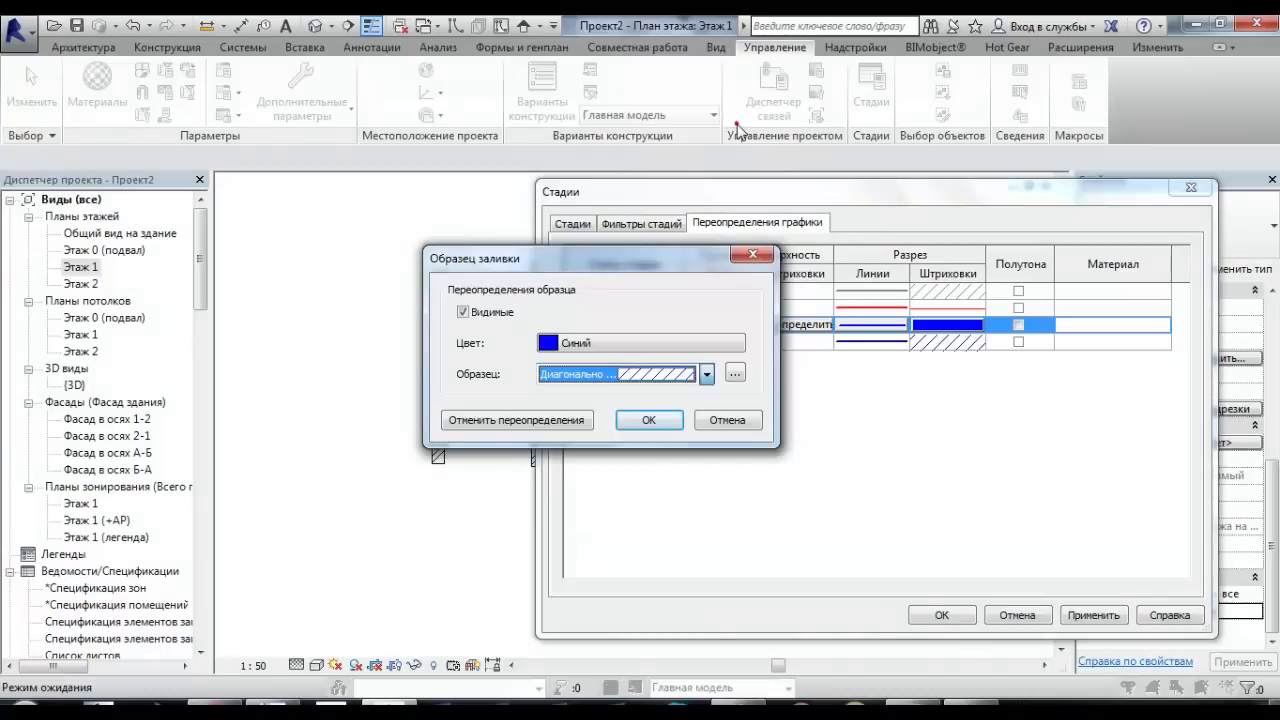
pyautogui.click(649, 420)
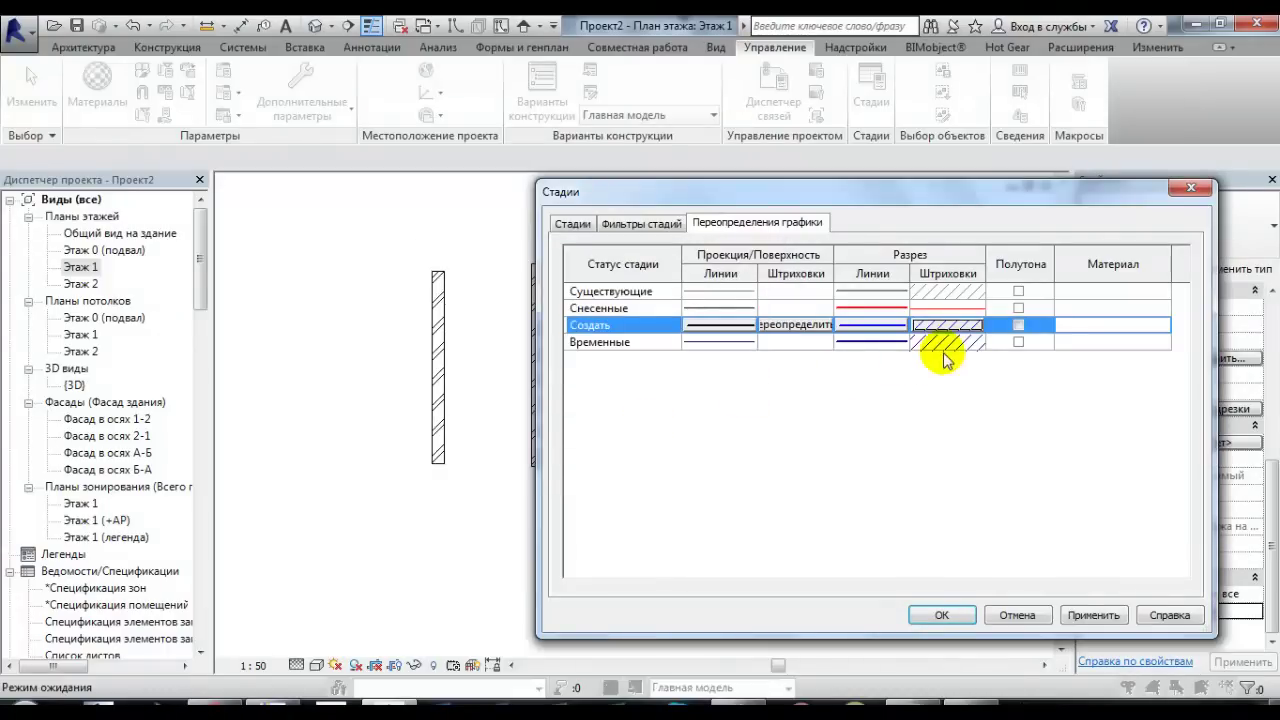
# - Set the Временные section line colour to green (RGB 0-128-0)
pyautogui.click(893, 342)
pyautogui.click(886, 342)
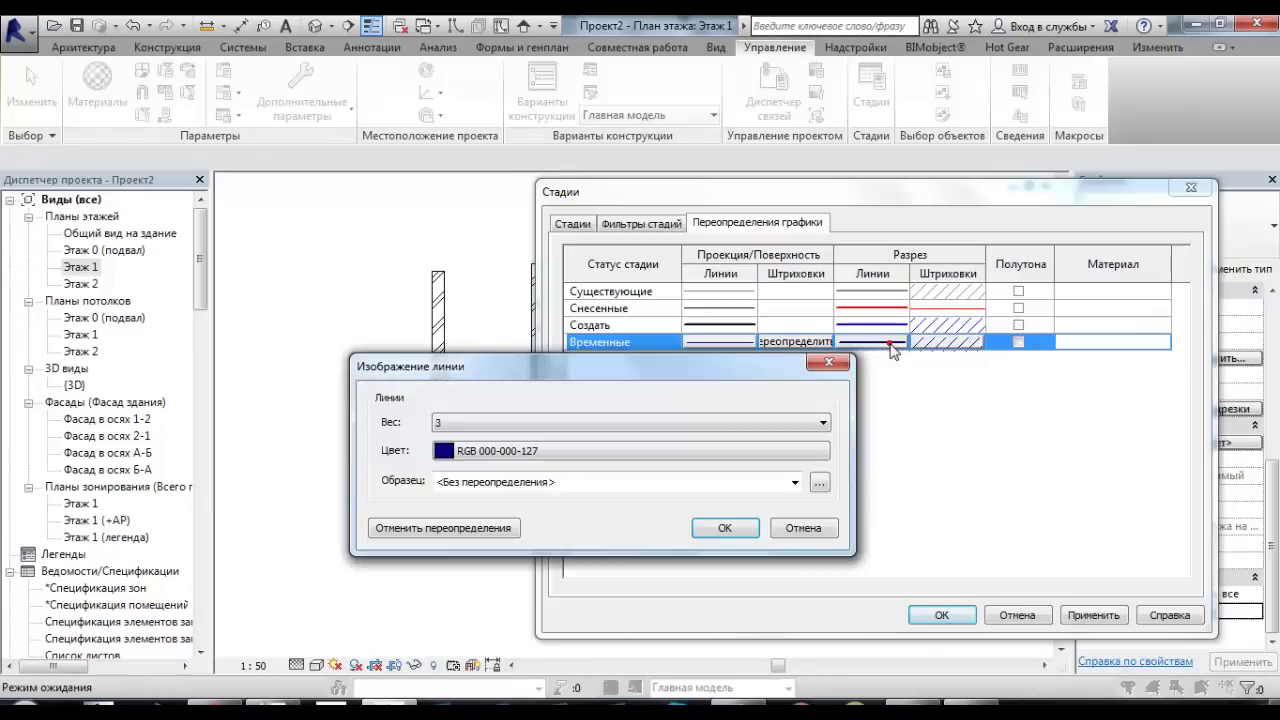
pyautogui.click(549, 455)
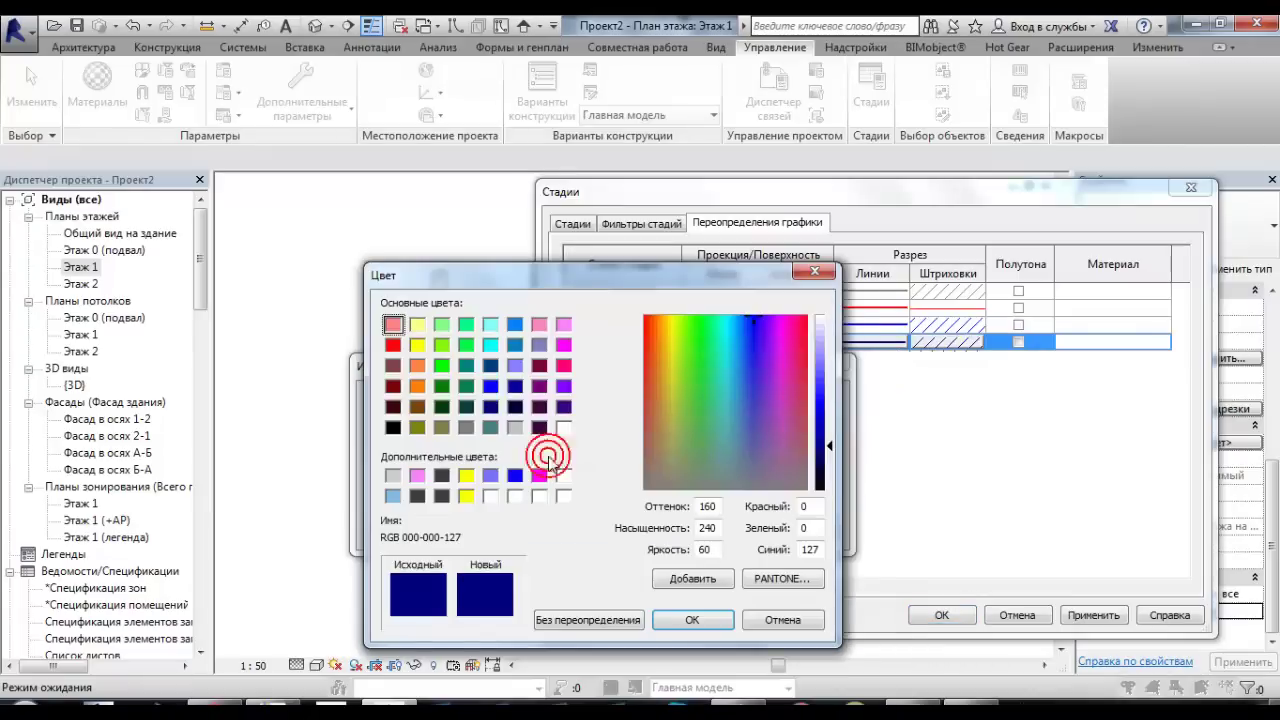
pyautogui.click(442, 388)
pyautogui.click(702, 630)
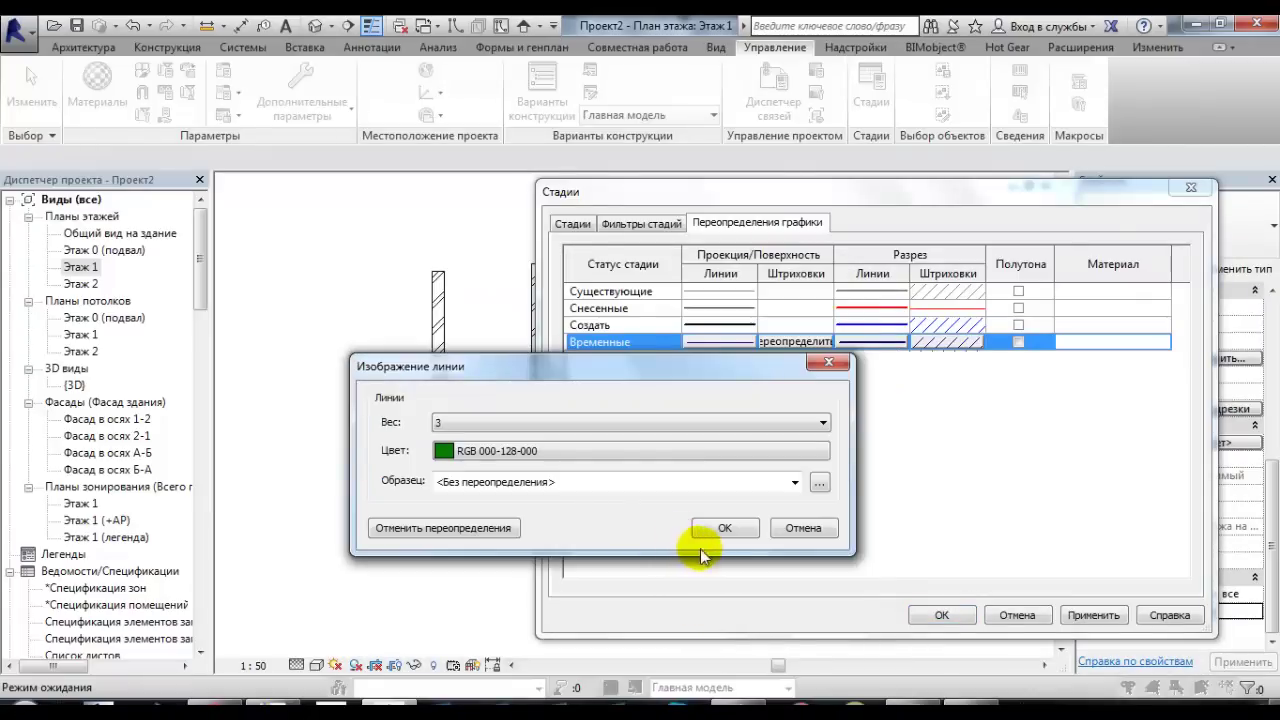
pyautogui.click(748, 530)
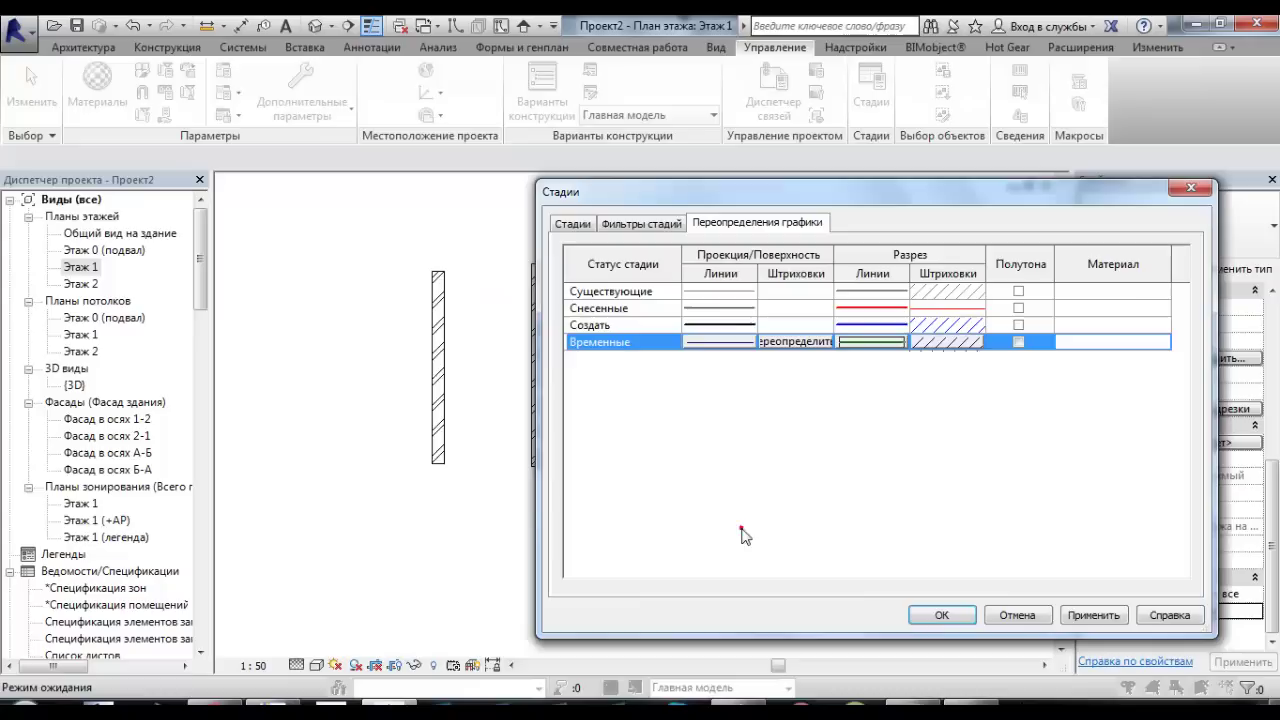
# - Set the Временные section hatch pattern colour to the same green
pyautogui.click(960, 345)
pyautogui.click(655, 340)
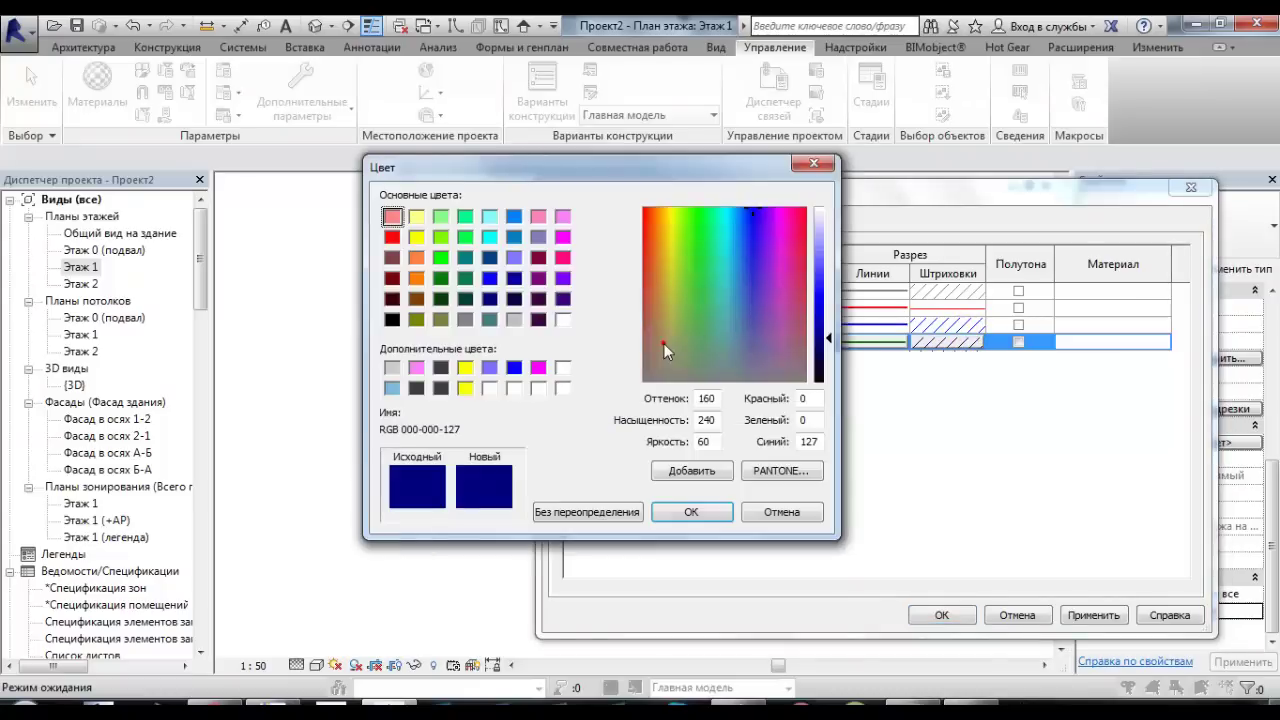
pyautogui.click(440, 278)
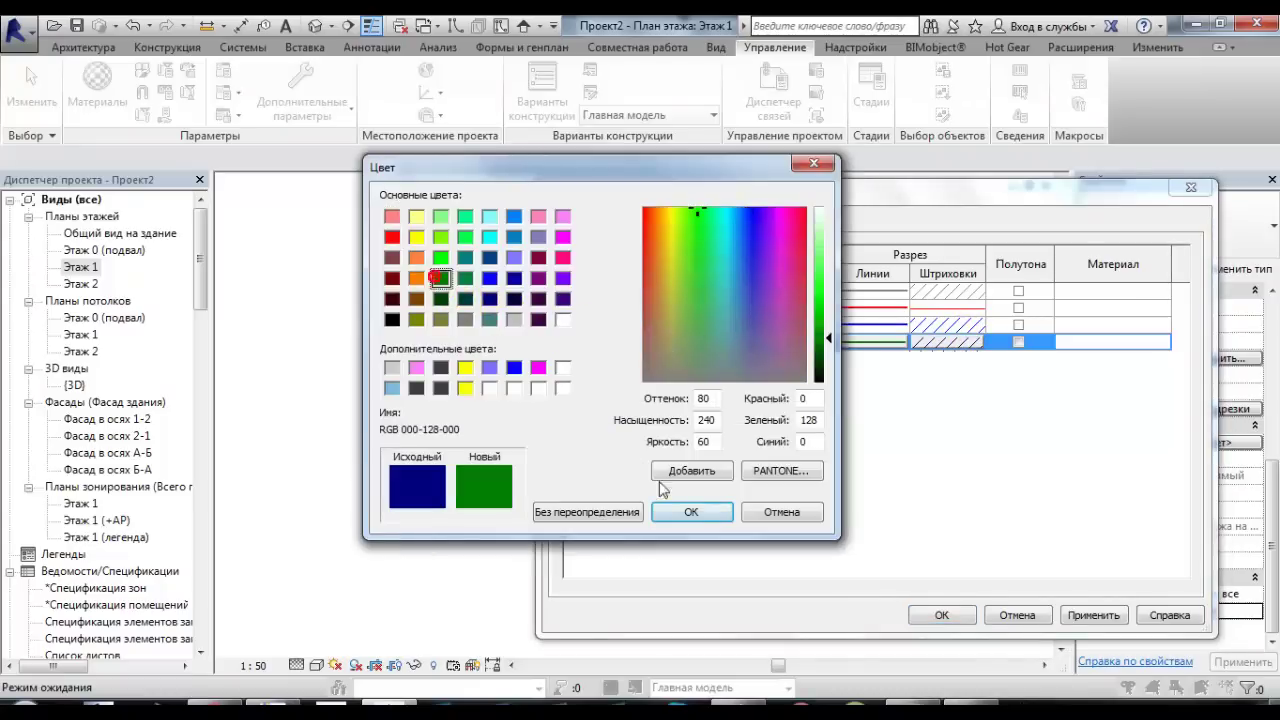
pyautogui.click(706, 515)
pyautogui.click(646, 424)
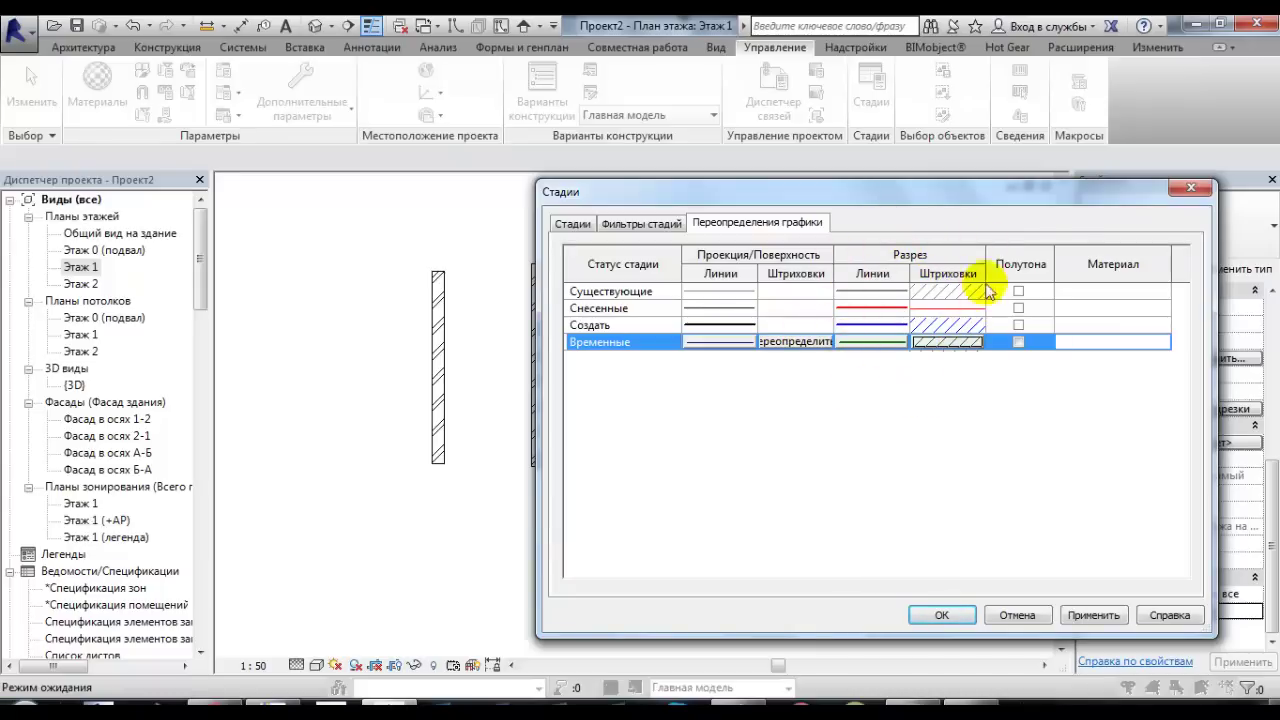
# - Create phase filter Фильтр 1 with Создать elements displayed as Переопределено
pyautogui.click(660, 230)
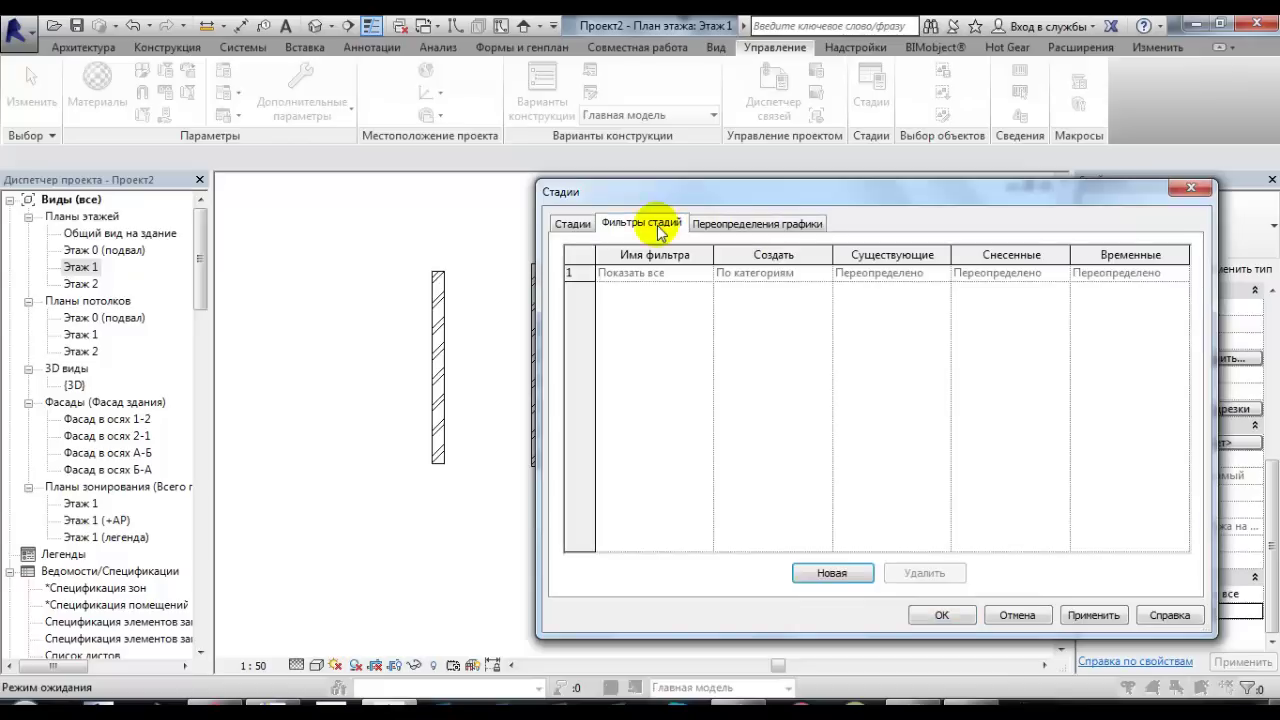
pyautogui.click(836, 570)
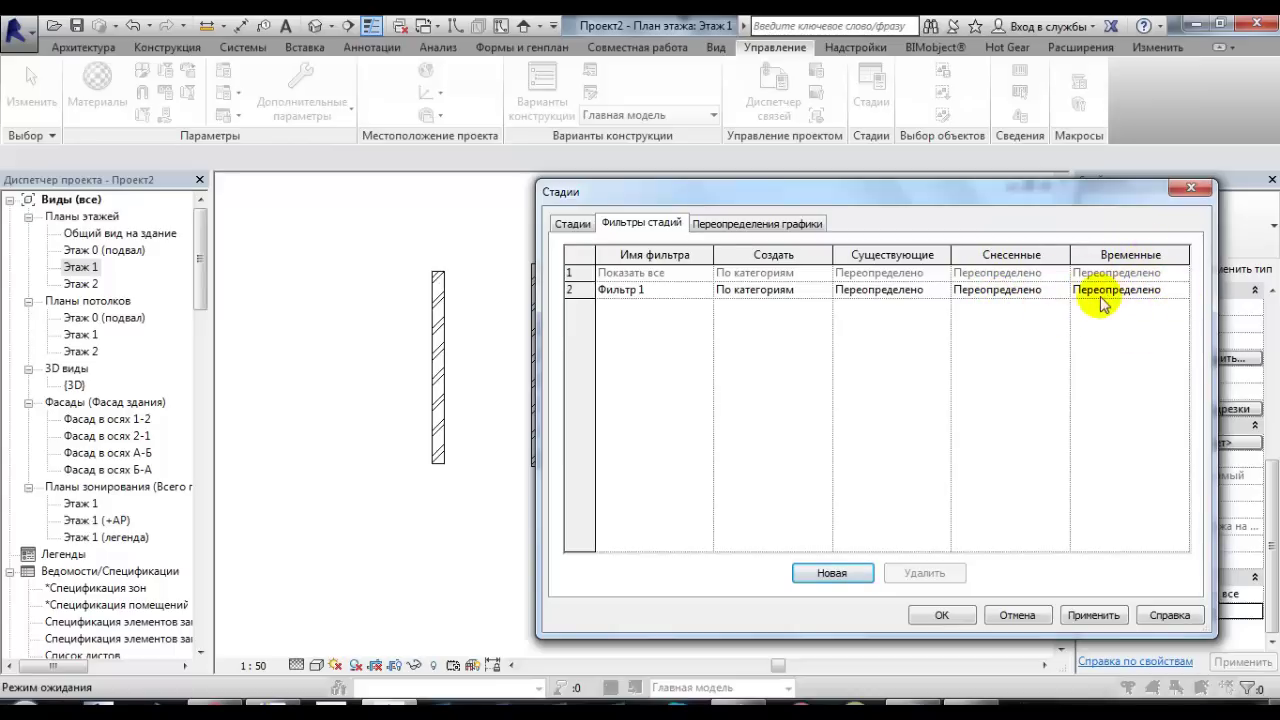
pyautogui.click(738, 226)
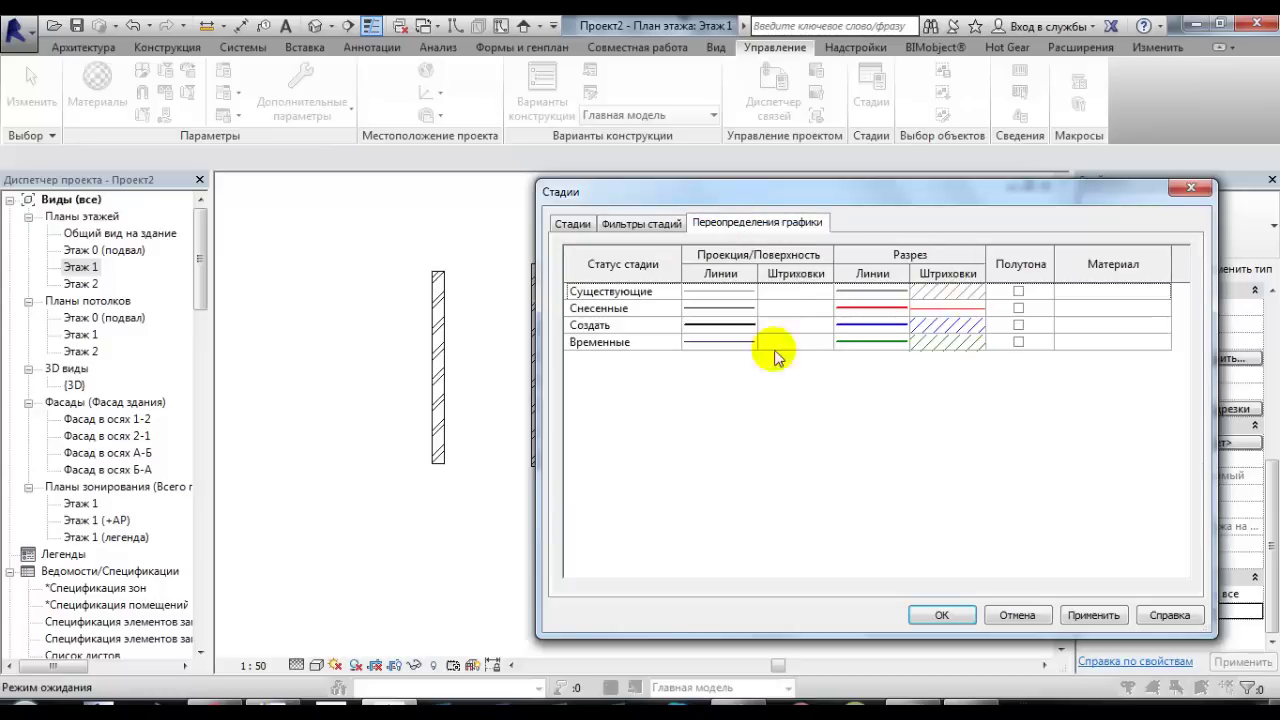
pyautogui.click(628, 226)
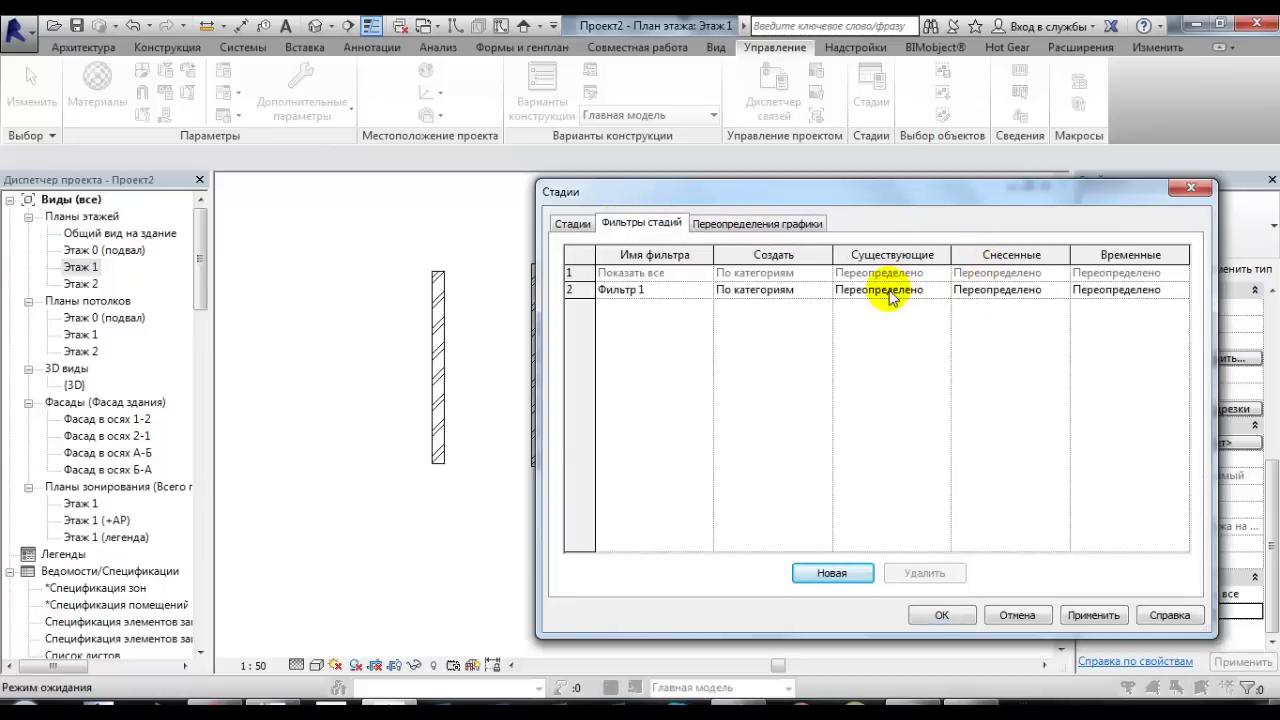
pyautogui.click(826, 291)
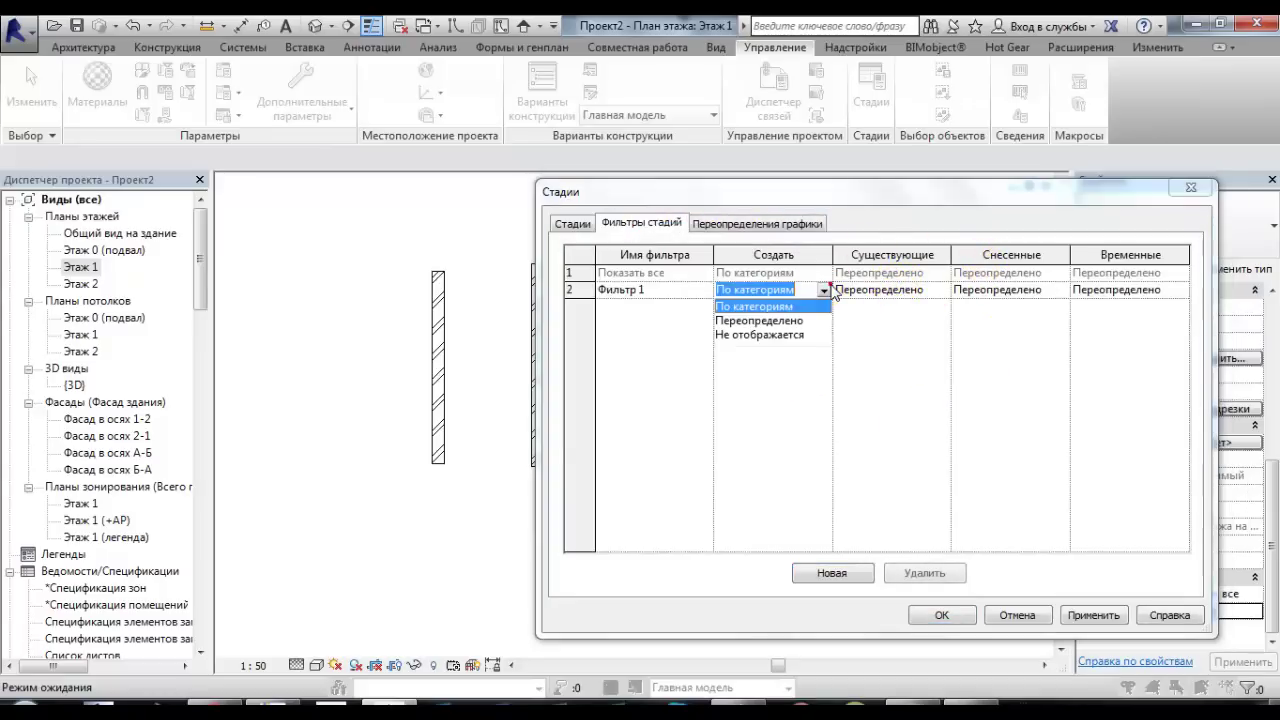
pyautogui.click(784, 320)
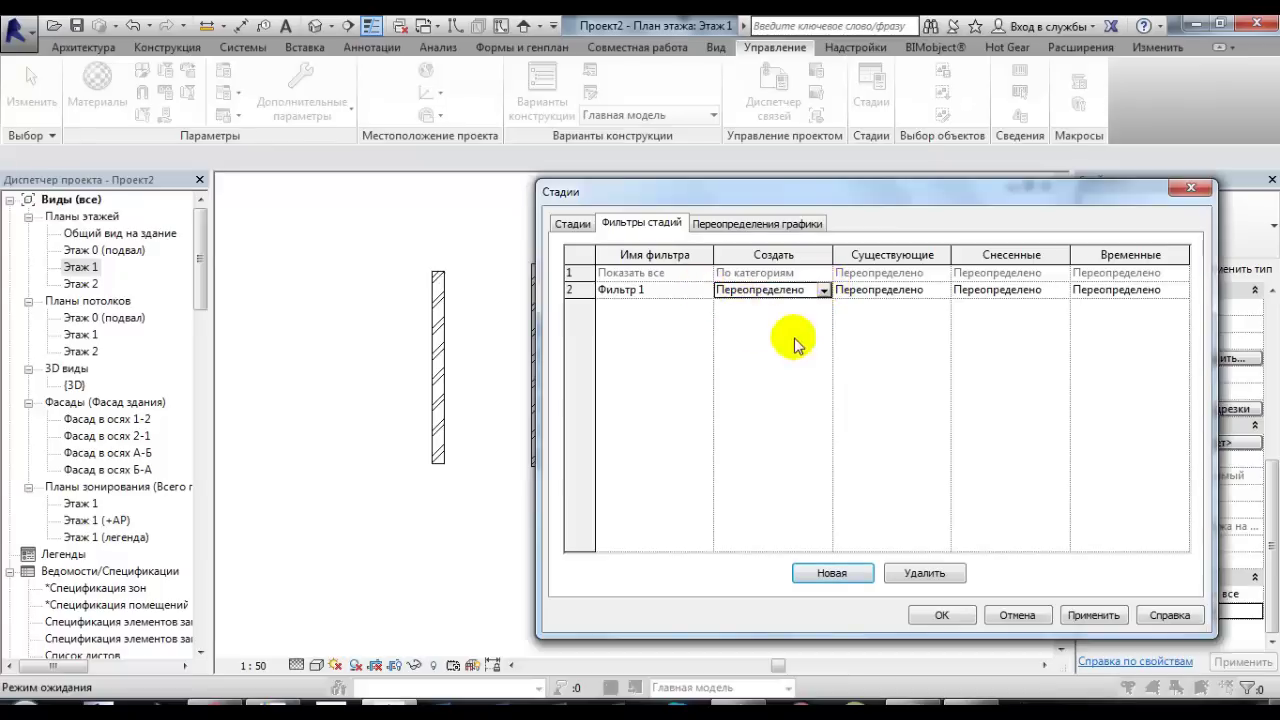
pyautogui.click(724, 224)
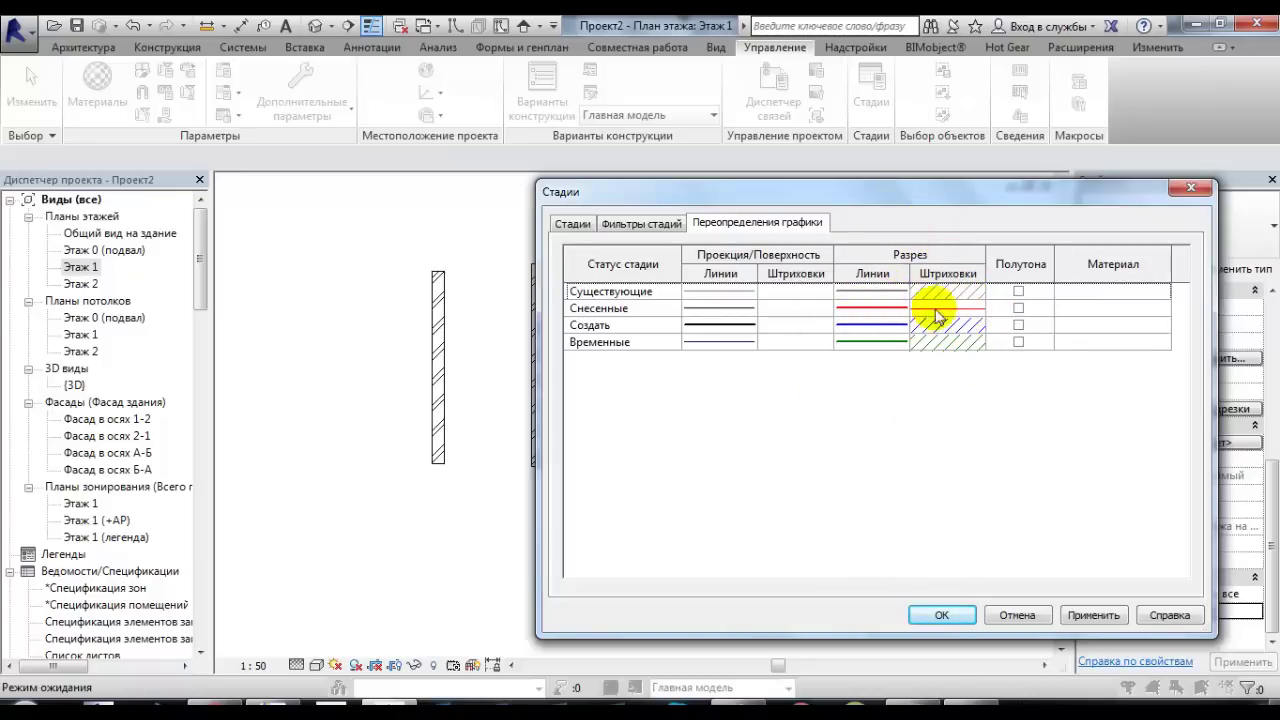
# - Give Снесенные sections the Диагональ вверх, 3 мм hatch and apply the phase overrides
pyautogui.click(970, 310)
pyautogui.click(975, 311)
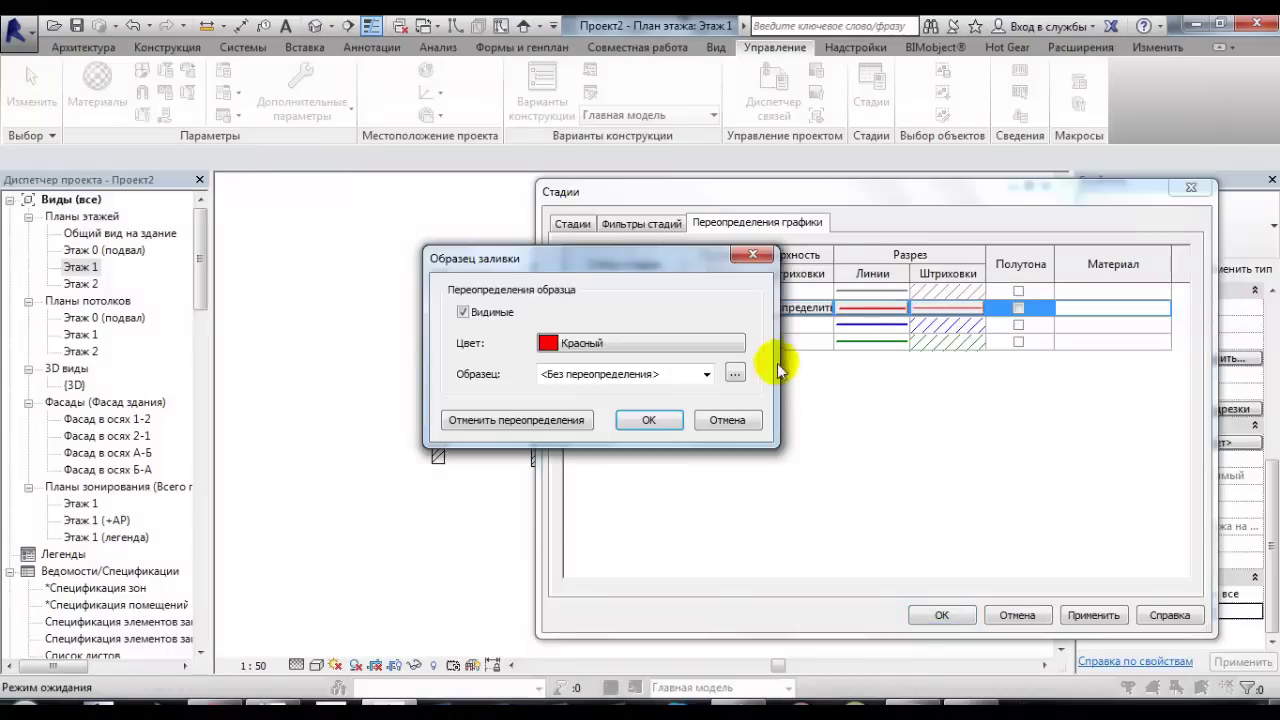
pyautogui.click(705, 373)
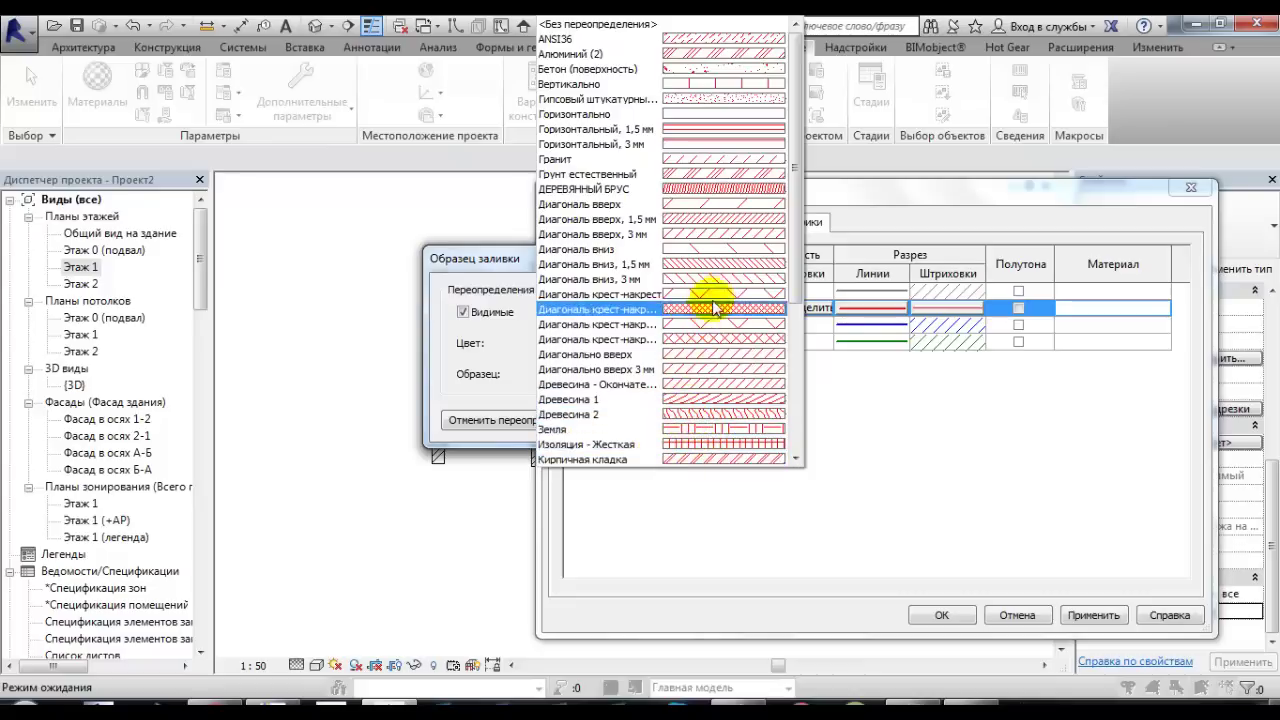
pyautogui.click(704, 235)
pyautogui.click(661, 424)
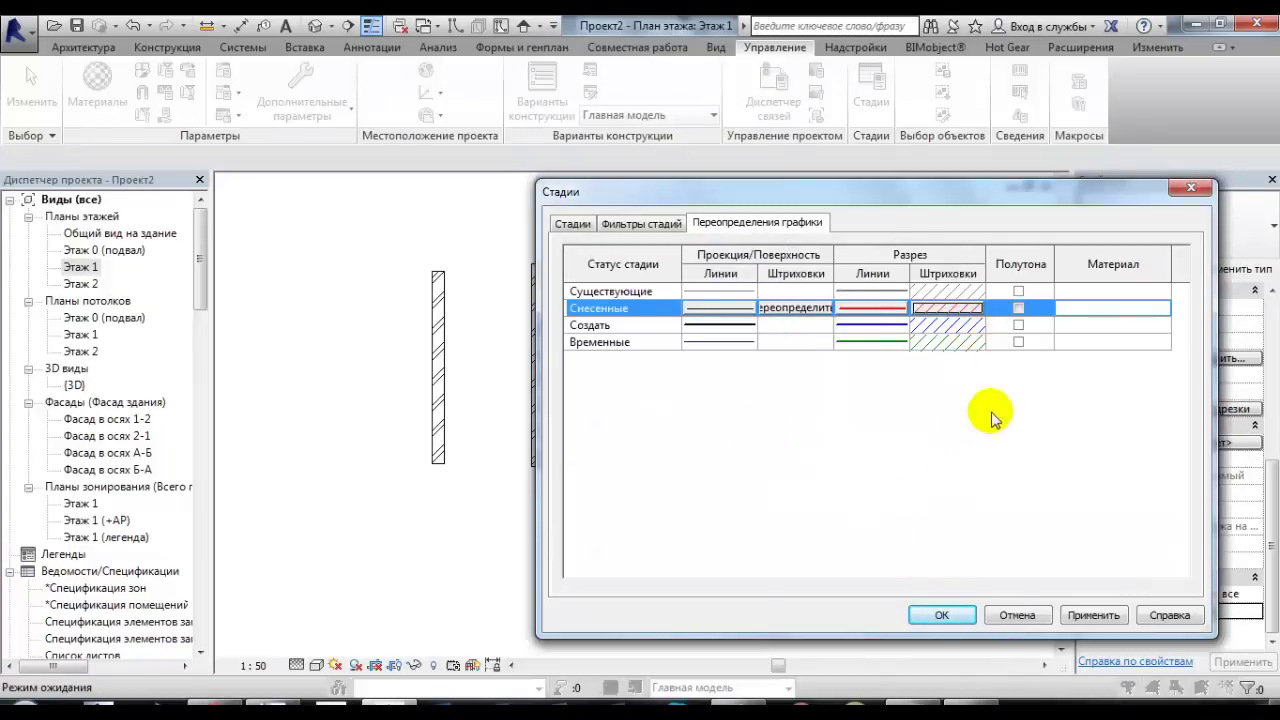
pyautogui.click(1093, 618)
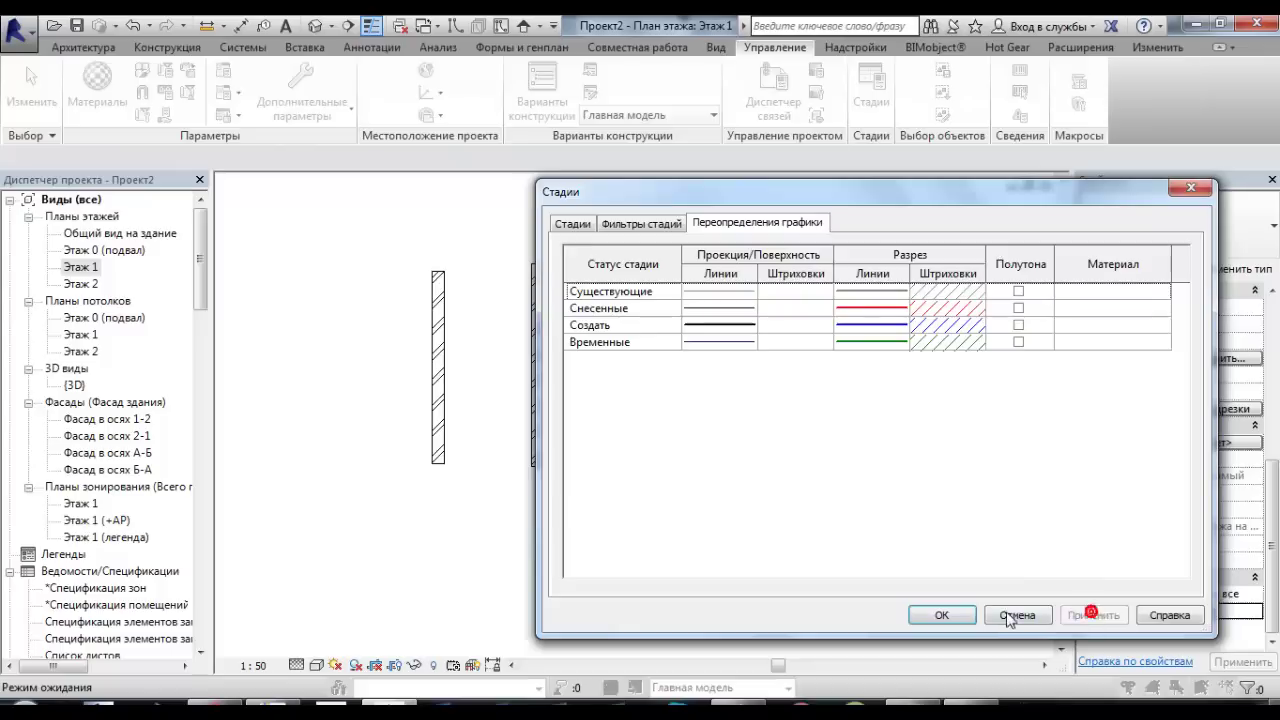
pyautogui.click(930, 614)
pyautogui.moveTo(790, 540); pyautogui.dragTo(745, 559, button='middle')
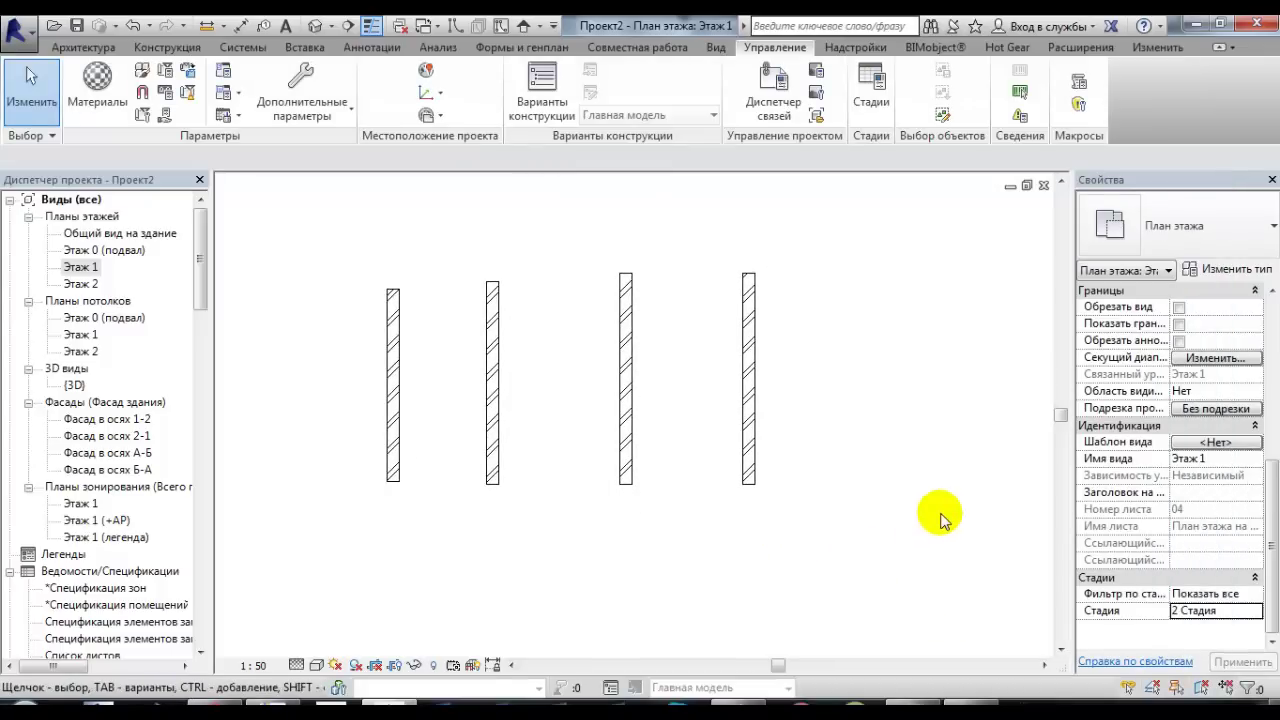
pyautogui.click(395, 478)
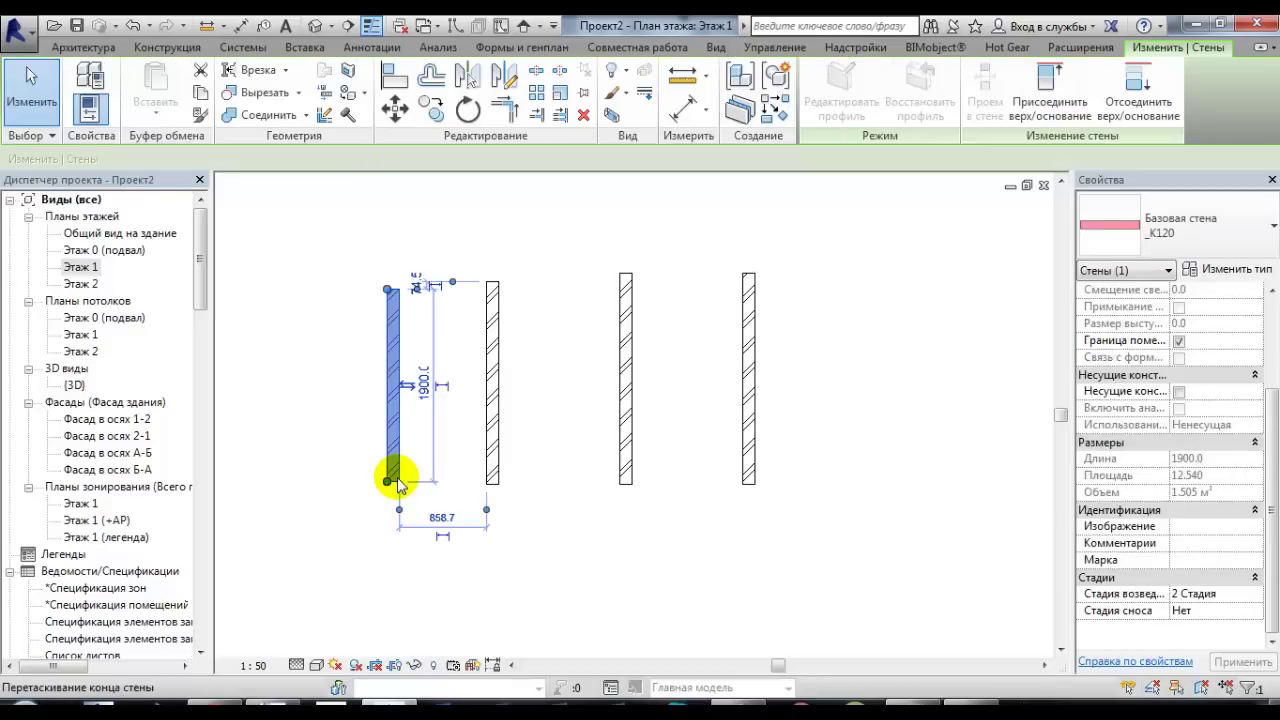
pyautogui.press('Escape')
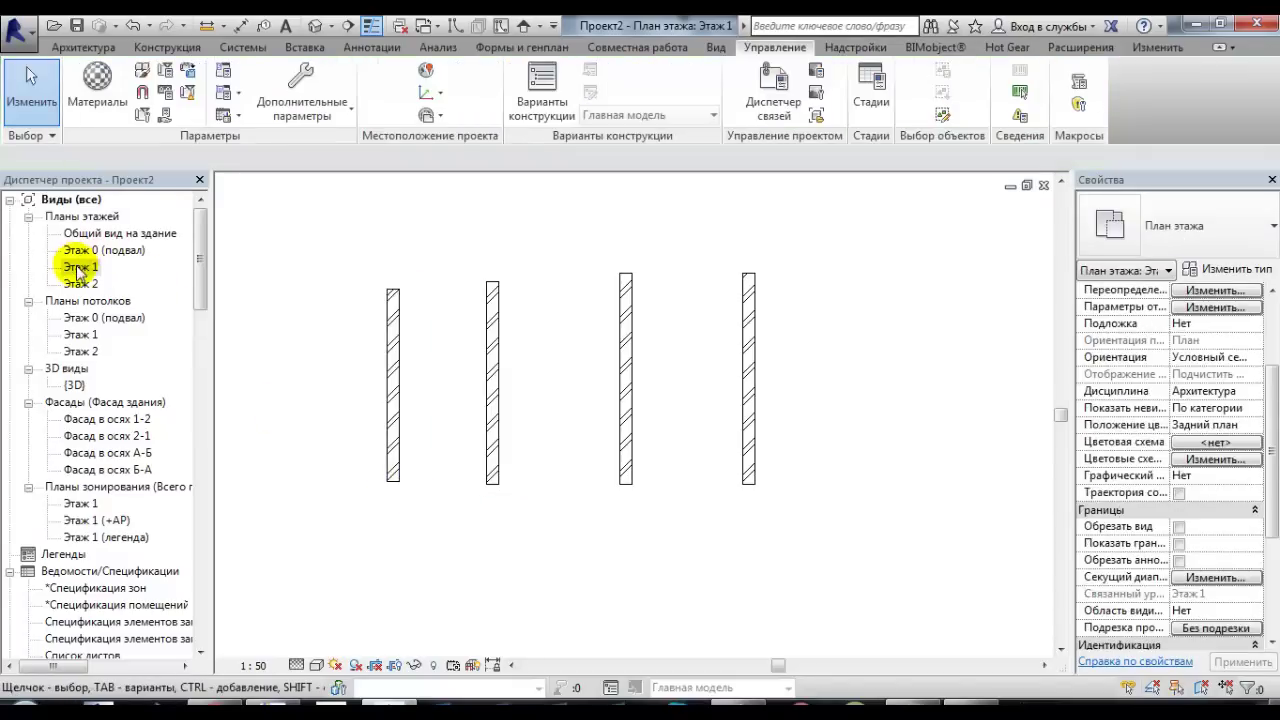
pyautogui.click(78, 268)
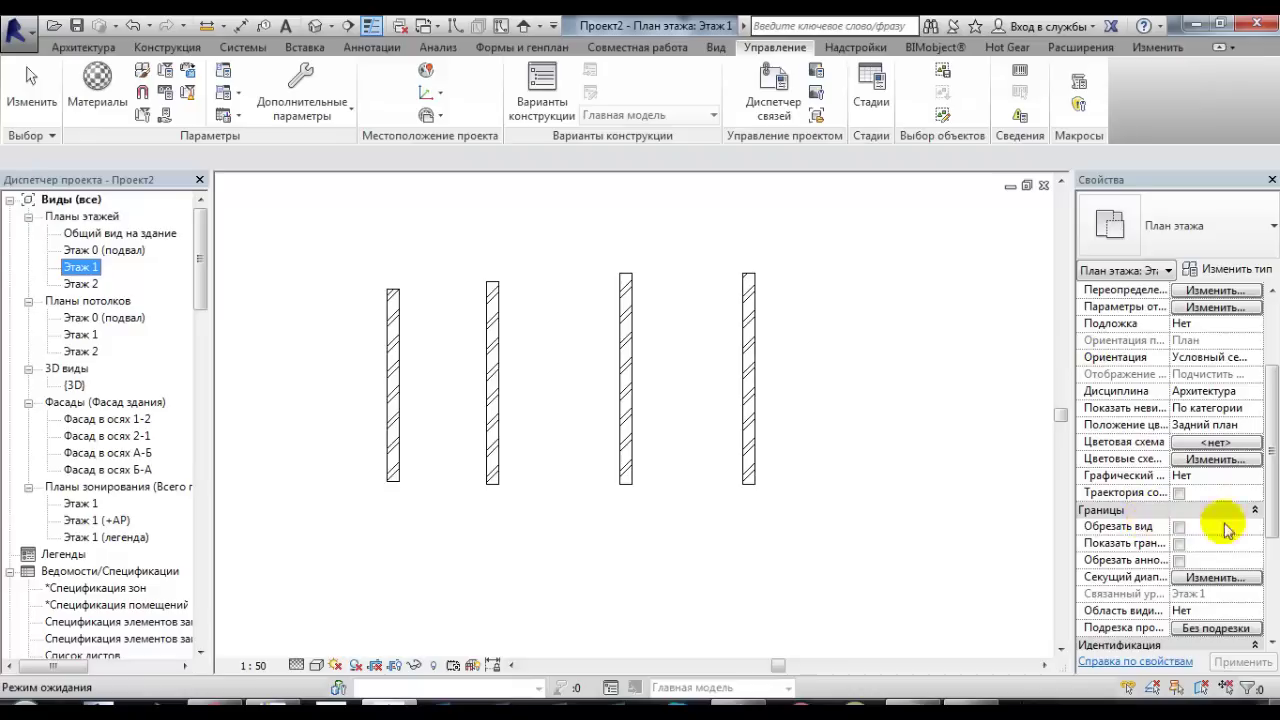
pyautogui.moveTo(1276, 472); pyautogui.dragTo(1272, 600)
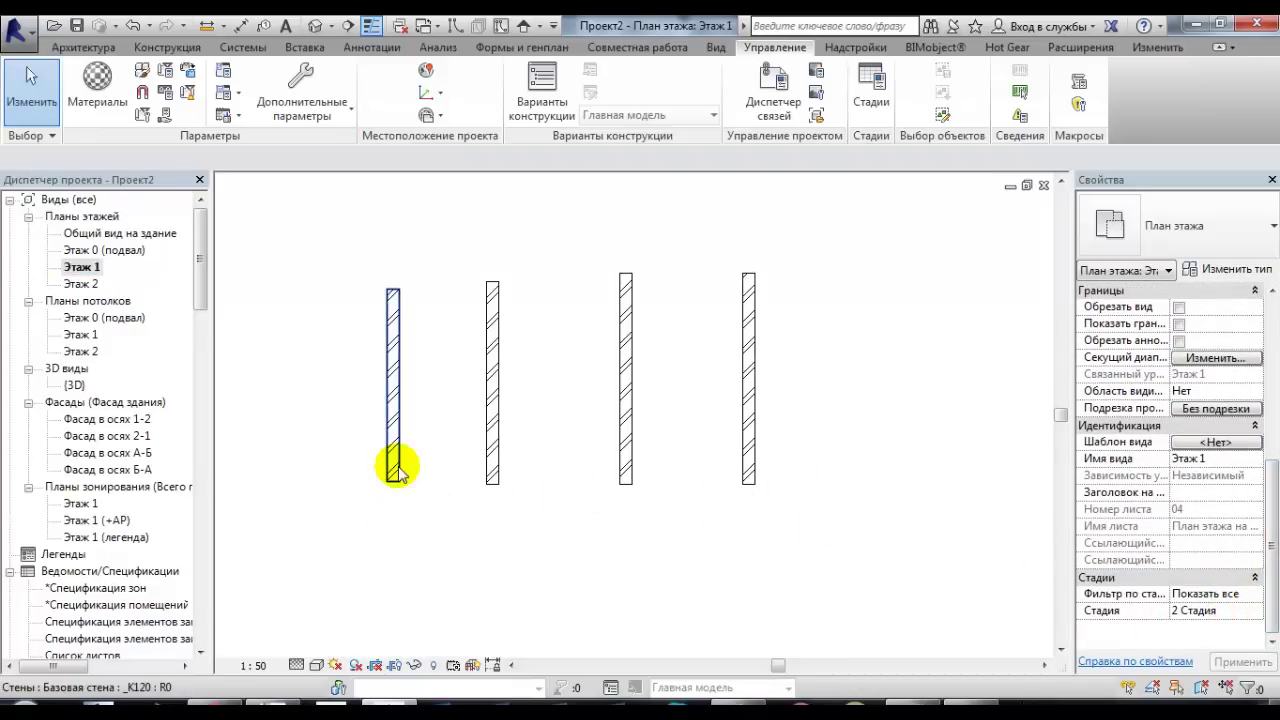
pyautogui.click(495, 460)
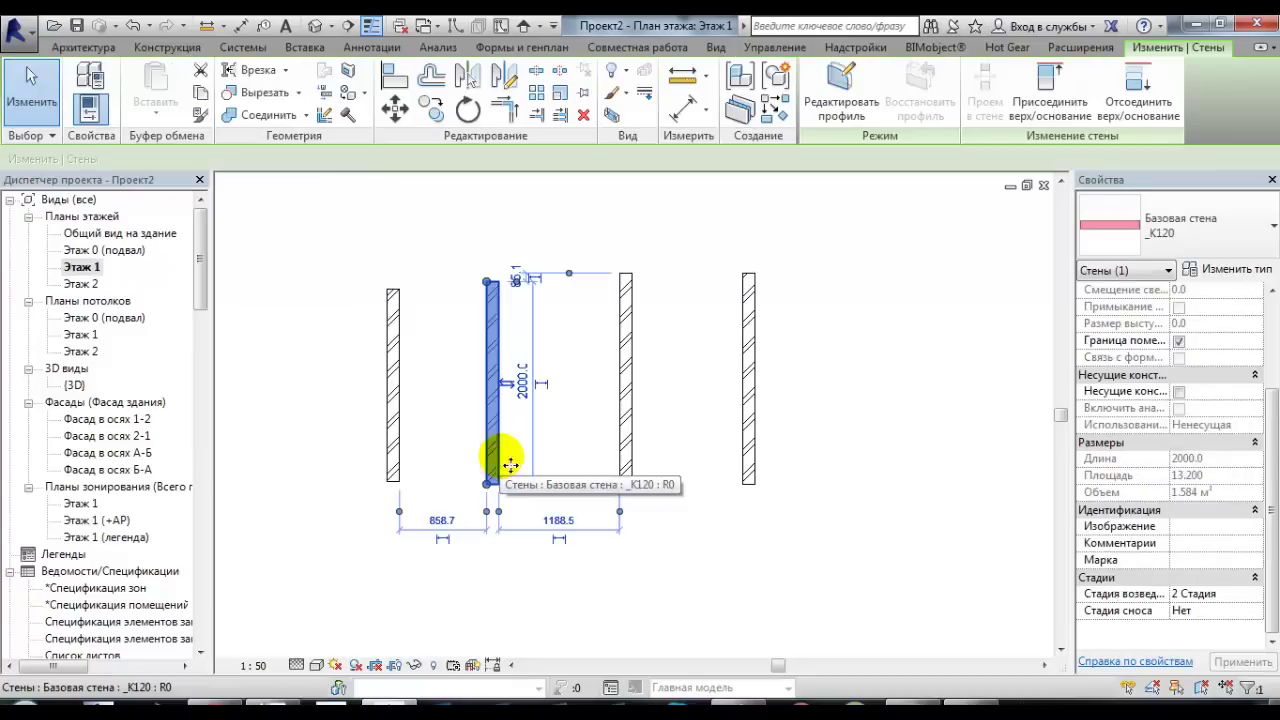
pyautogui.click(624, 445)
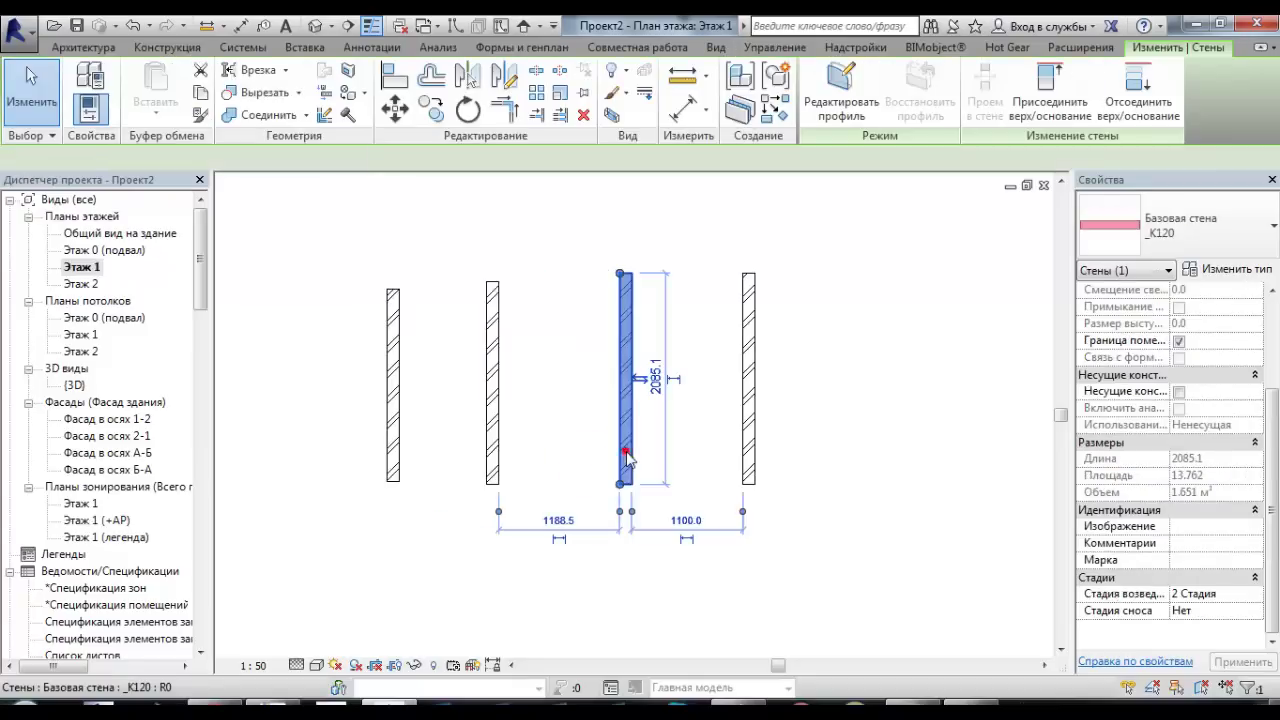
pyautogui.click(750, 475)
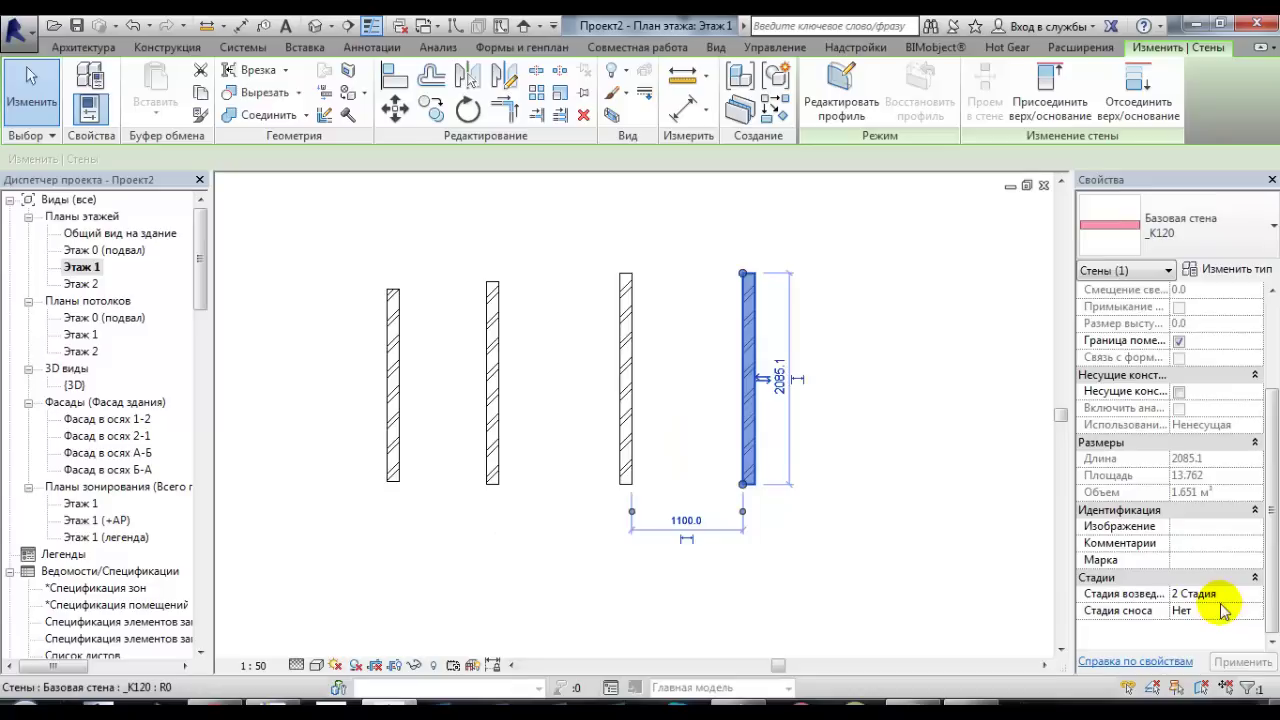
# - Window-select all four walls and set their construction phase to 1 Стадия
pyautogui.press('Escape')
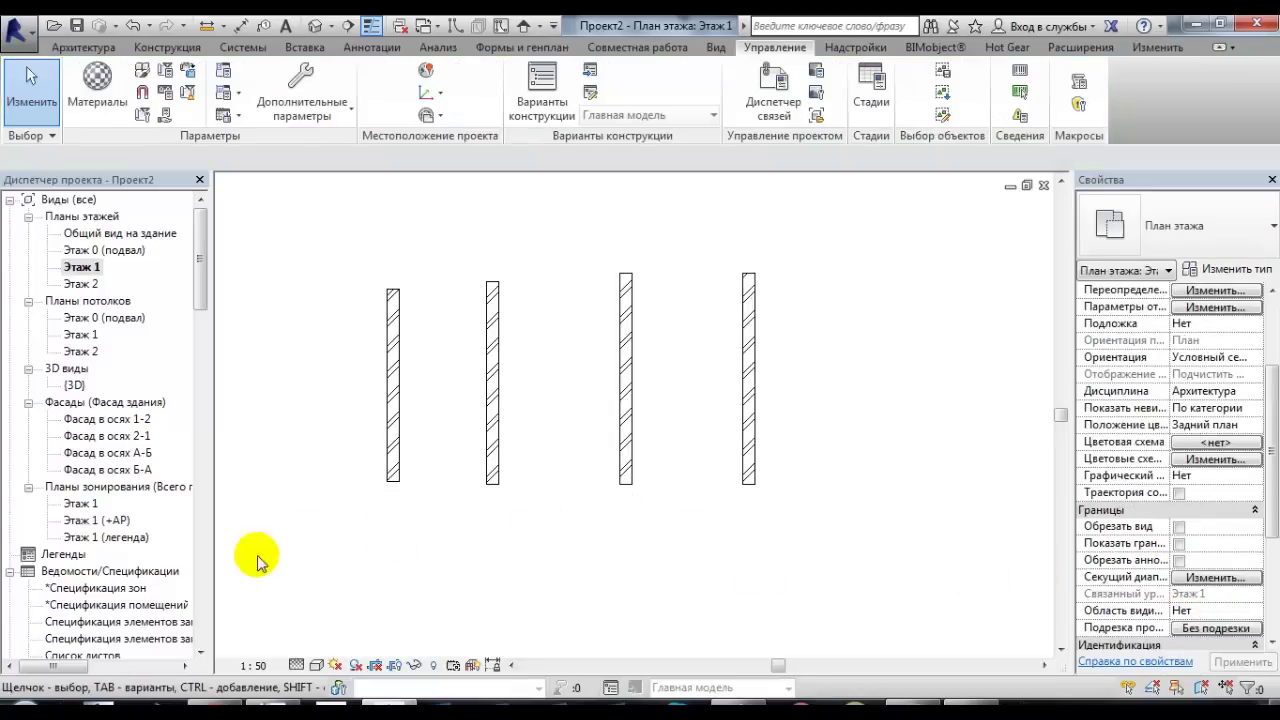
pyautogui.moveTo(257, 557); pyautogui.dragTo(858, 206)
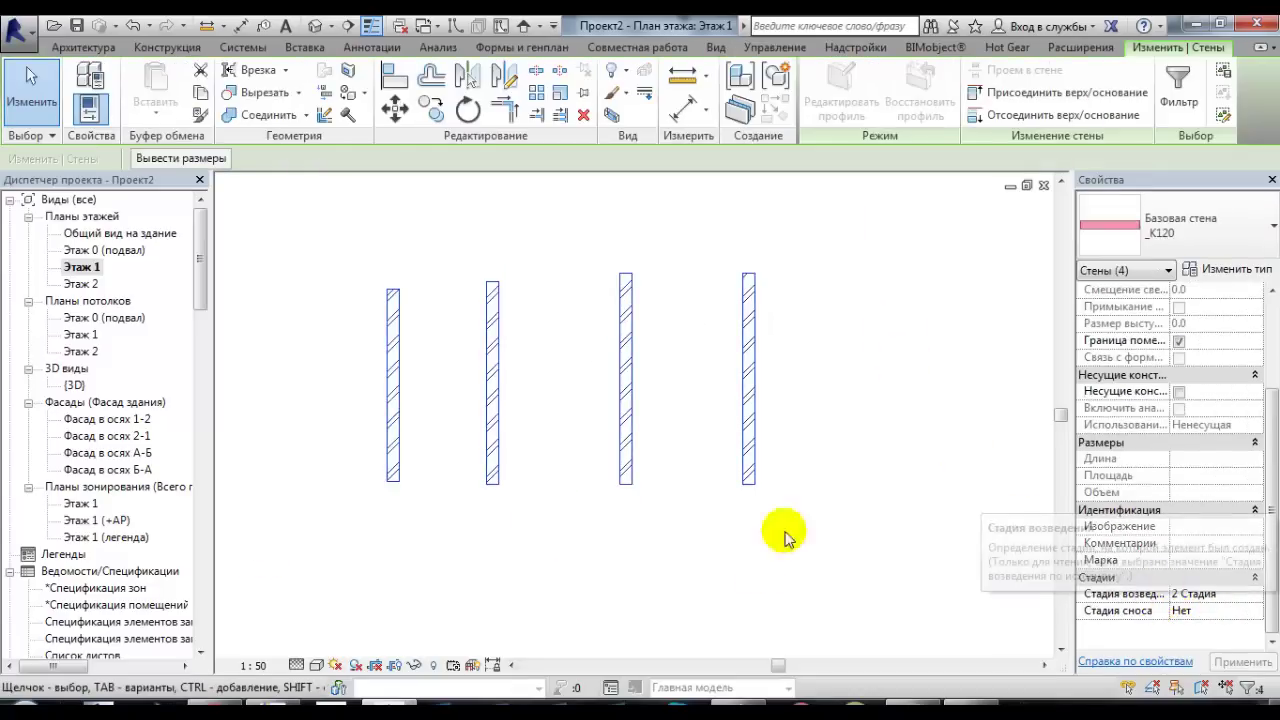
pyautogui.click(1255, 594)
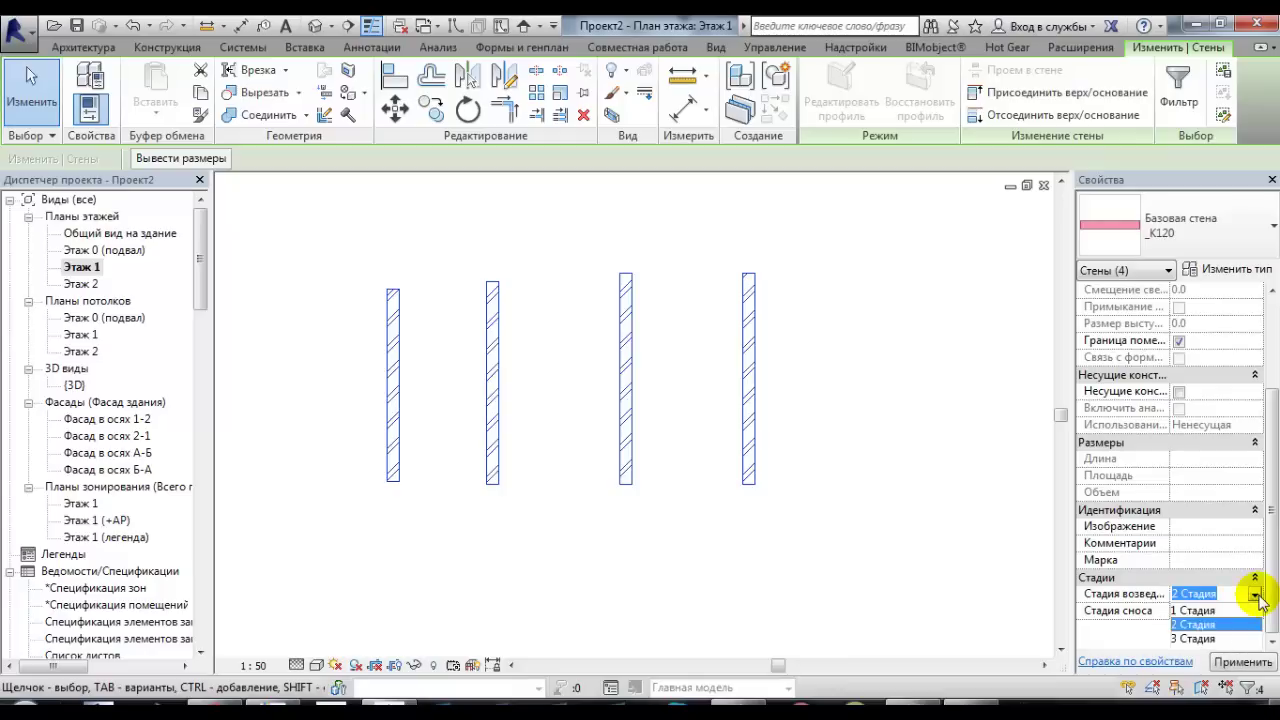
pyautogui.click(1193, 610)
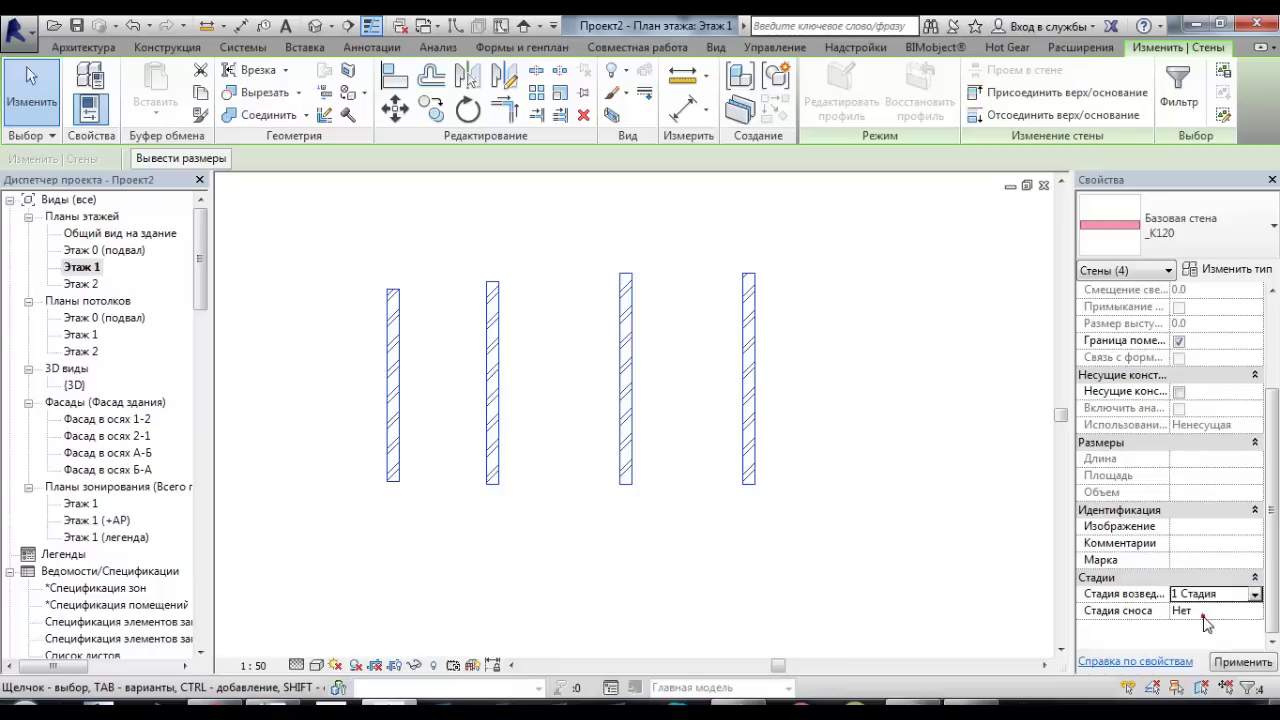
pyautogui.click(524, 521)
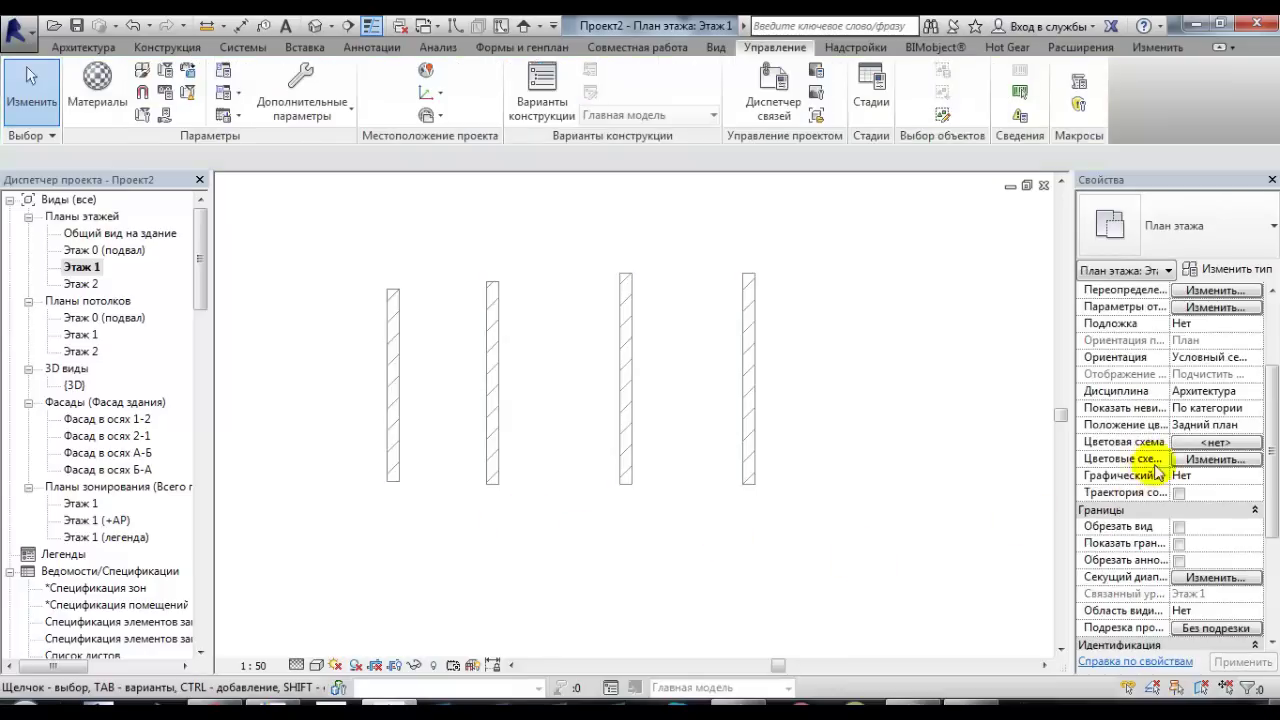
pyautogui.scroll(-3, 1250, 520)
pyautogui.scroll(-2, 1258, 580)
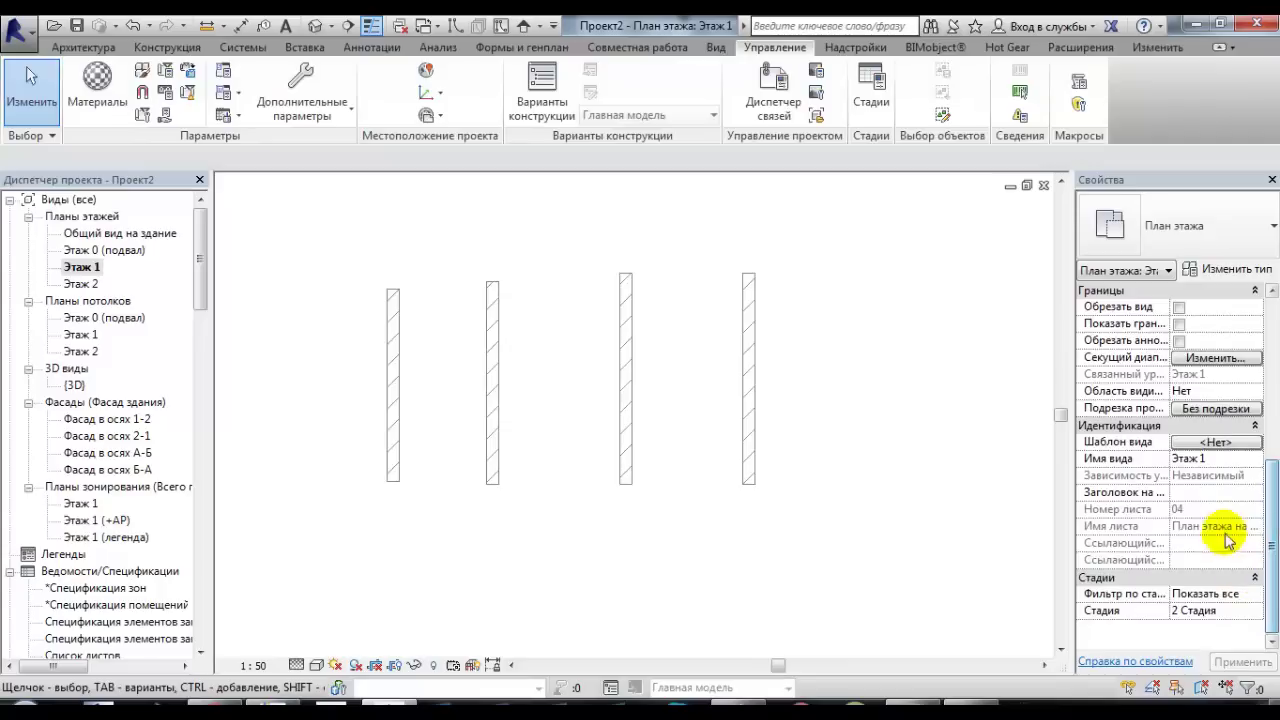
pyautogui.scroll(3, 383, 505)
pyautogui.scroll(-4, 383, 505)
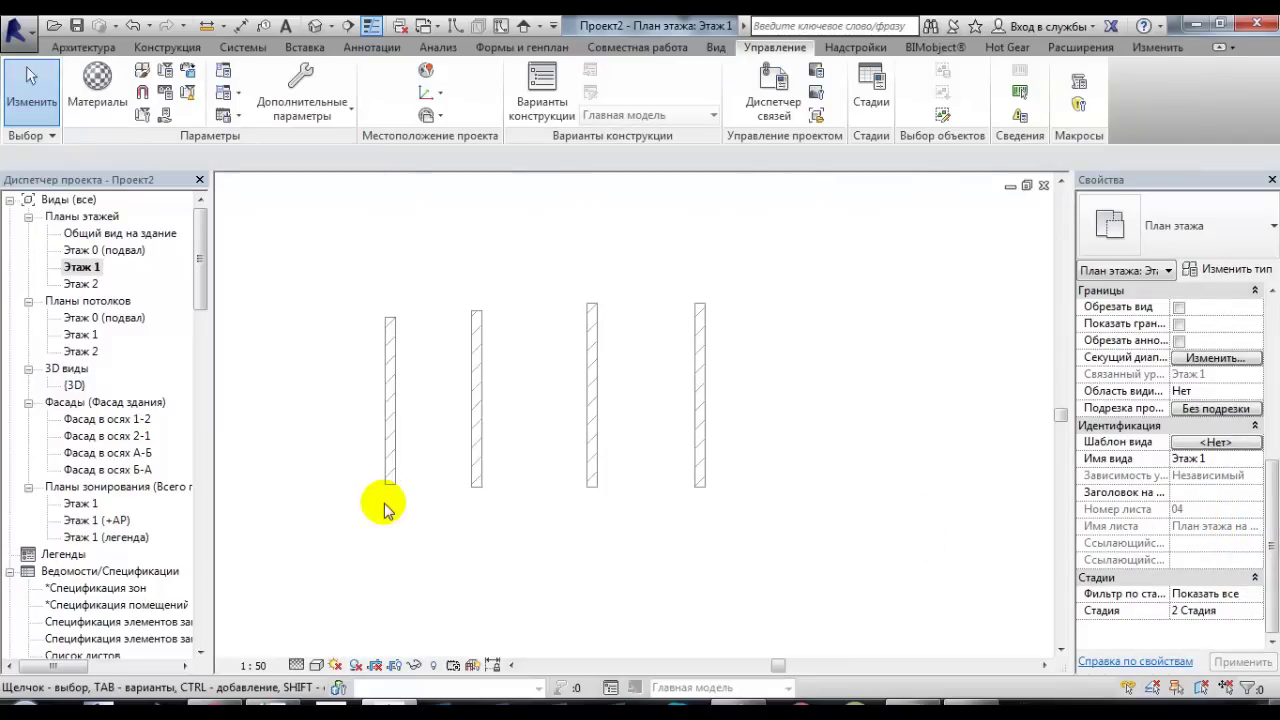
pyautogui.scroll(3, 383, 505)
pyautogui.scroll(-1, 383, 503)
pyautogui.scroll(-1, 383, 505)
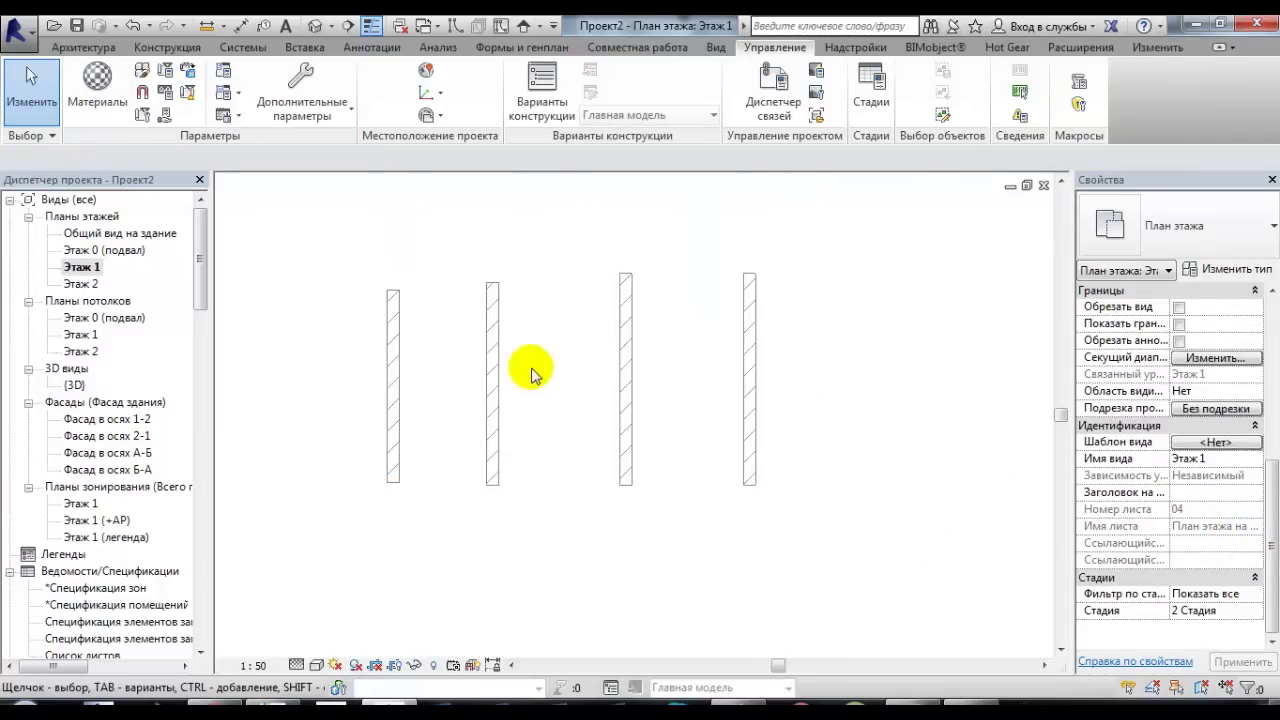
# - Set the Этаж 1 view's Phase Filter to Фильтр 1, then select the second wall to check it
pyautogui.click(1255, 594)
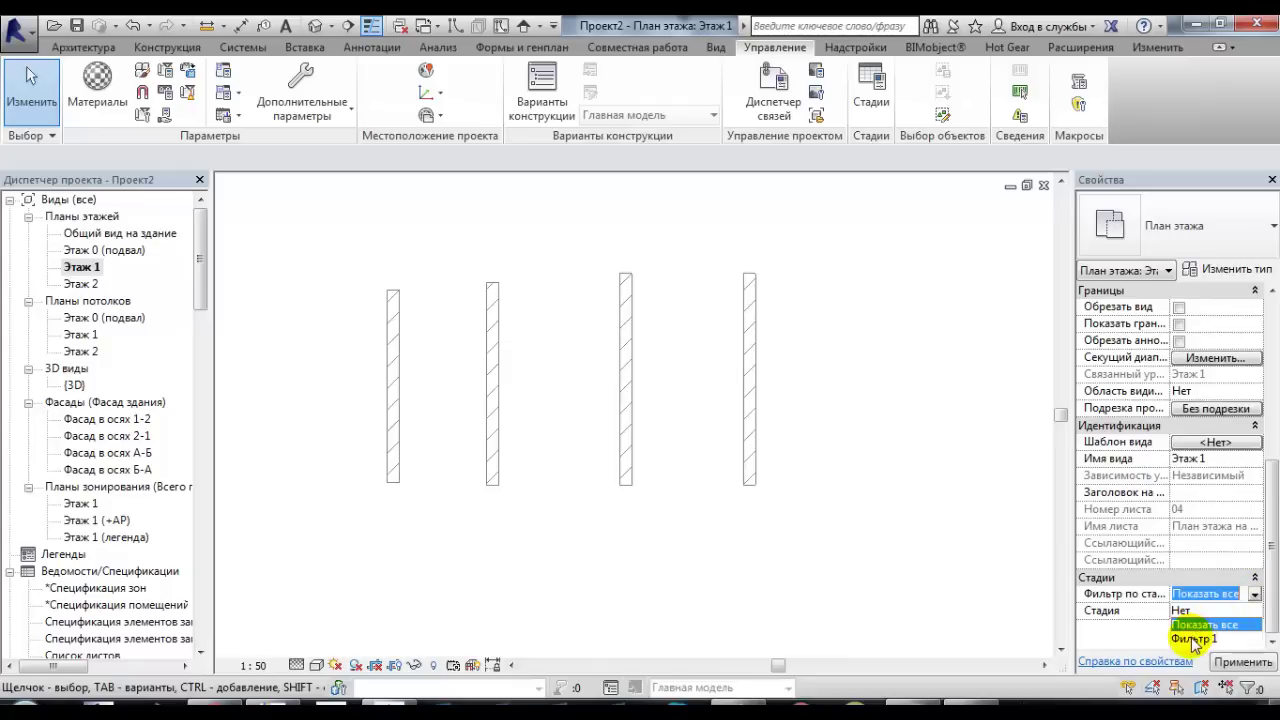
pyautogui.click(1193, 639)
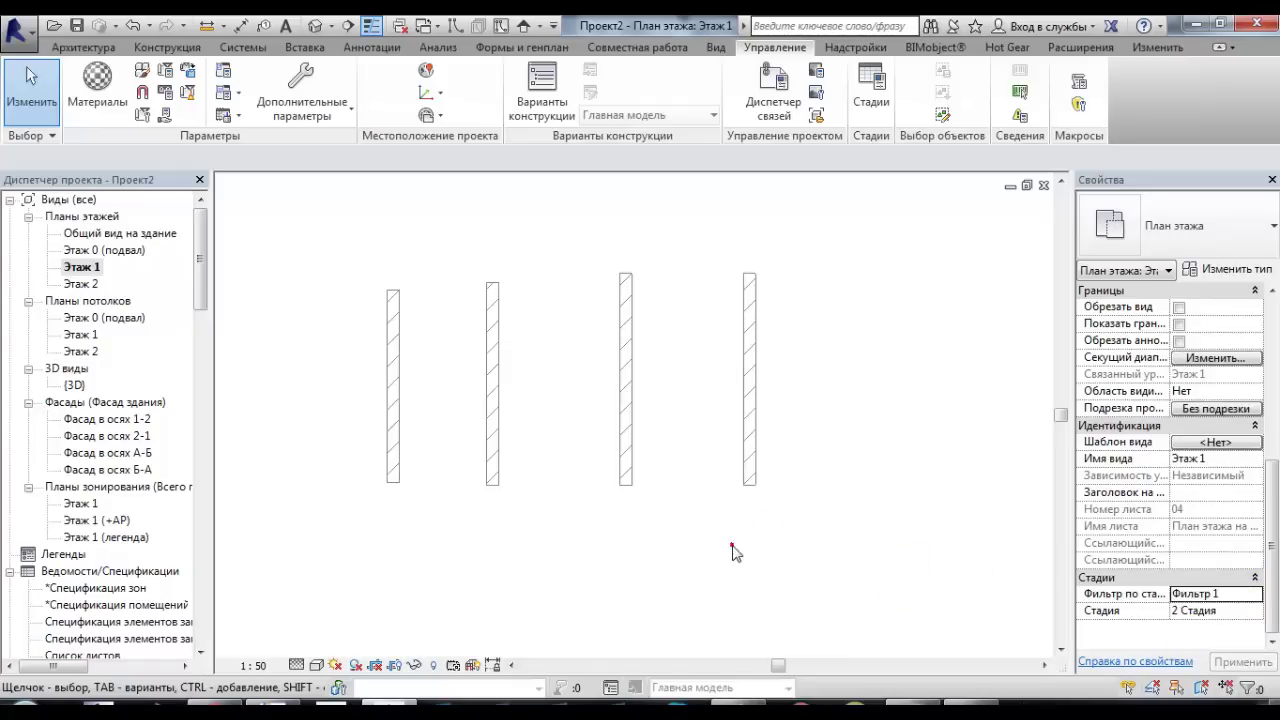
pyautogui.click(500, 395)
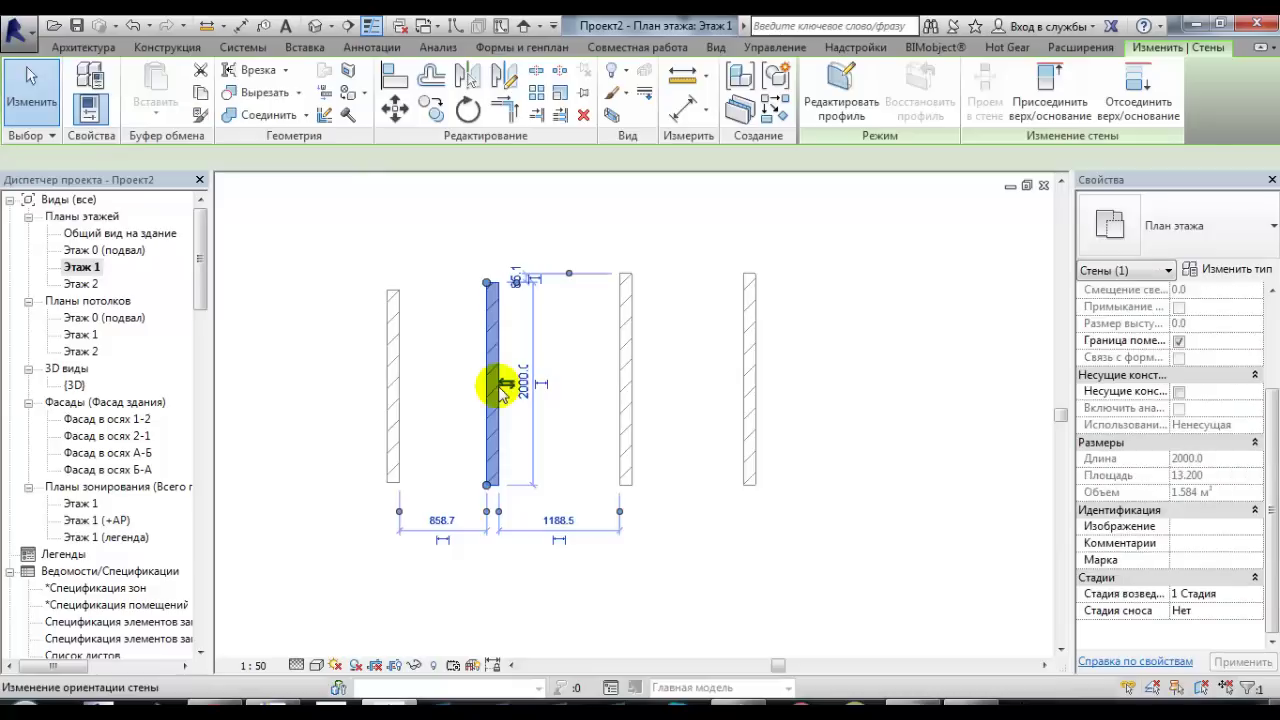
pyautogui.press('Escape')
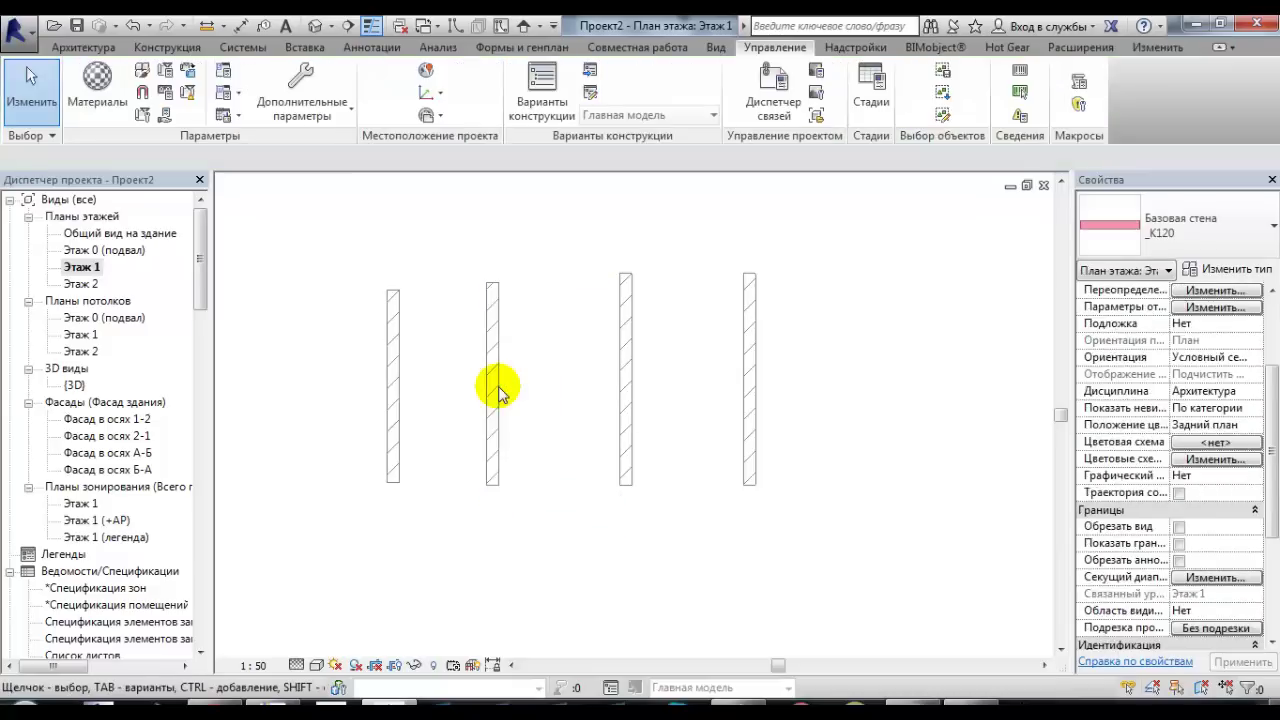
pyautogui.scroll(-2, 1270, 430)
pyautogui.scroll(-2, 1270, 430)
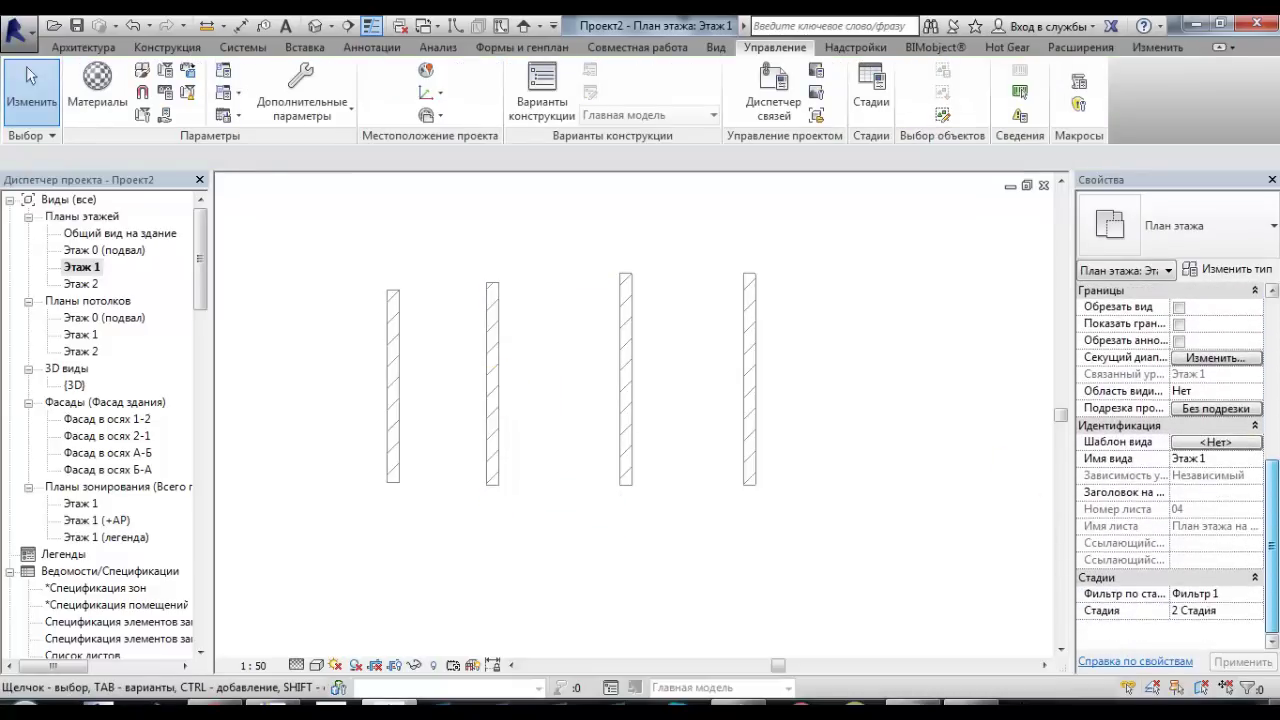
pyautogui.click(494, 410)
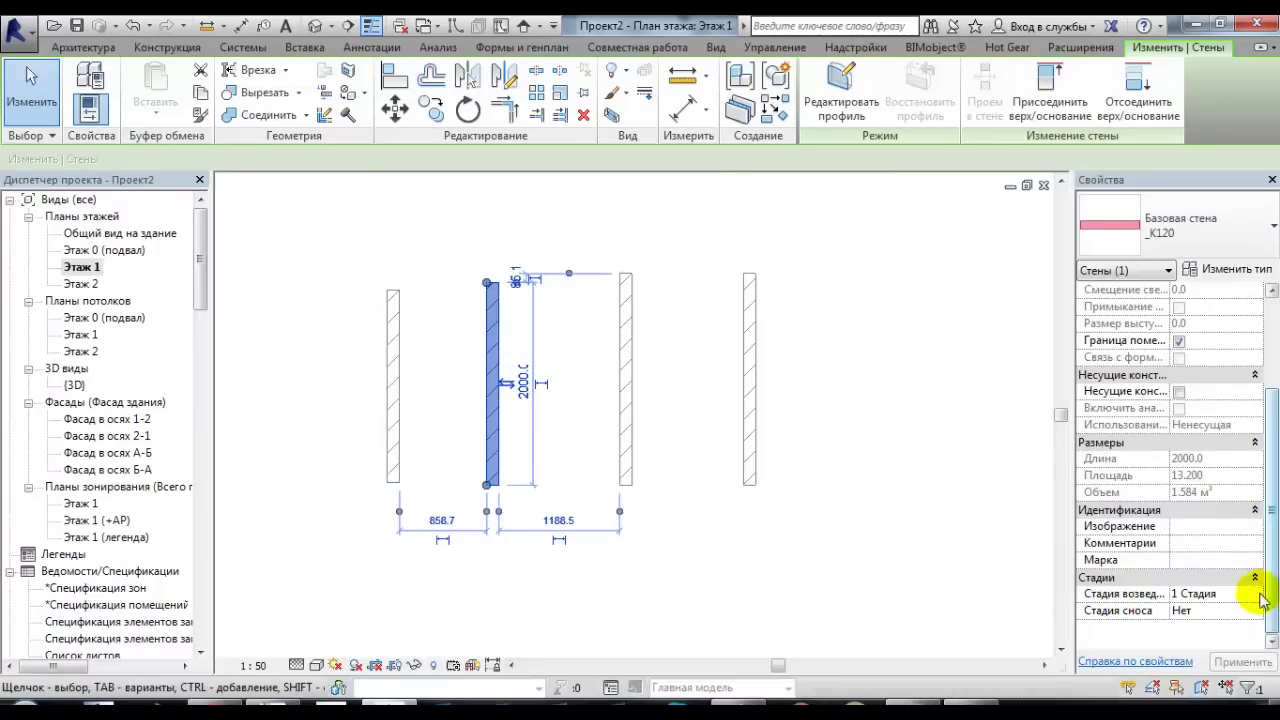
# - Set the second wall's construction phase to 2 Стадия
pyautogui.click(1215, 594)
pyautogui.click(1211, 626)
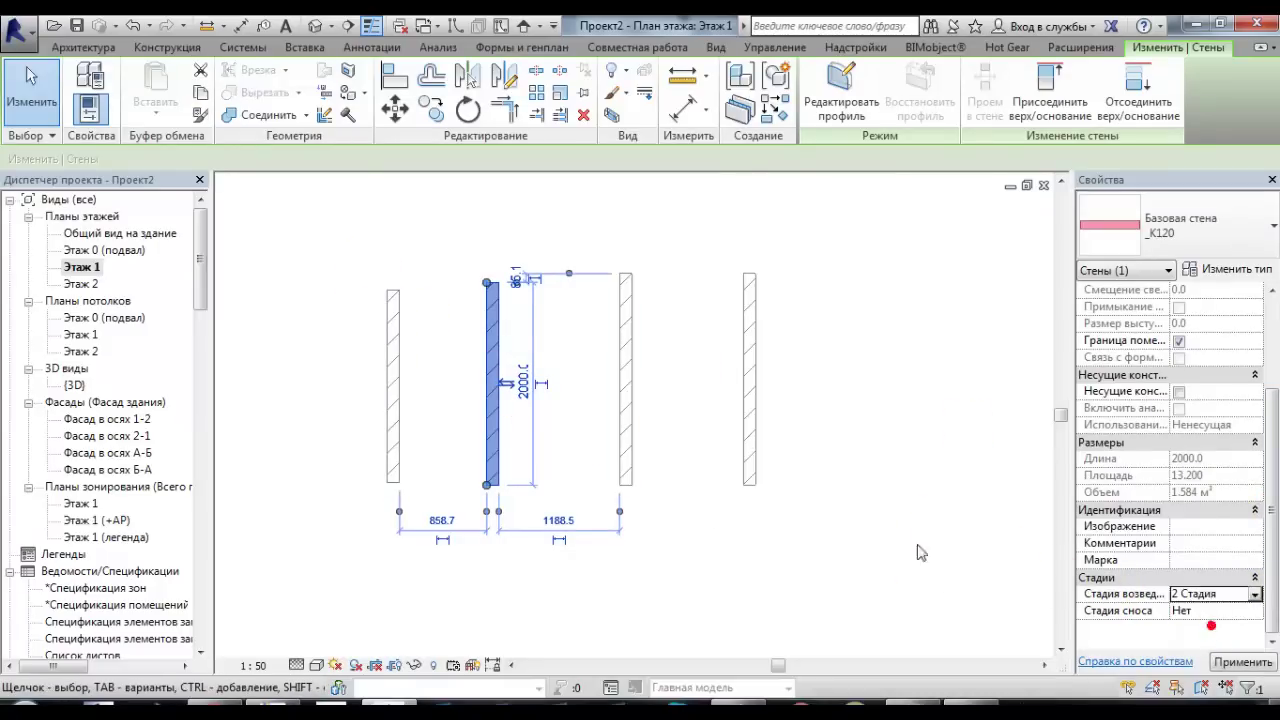
pyautogui.click(482, 530)
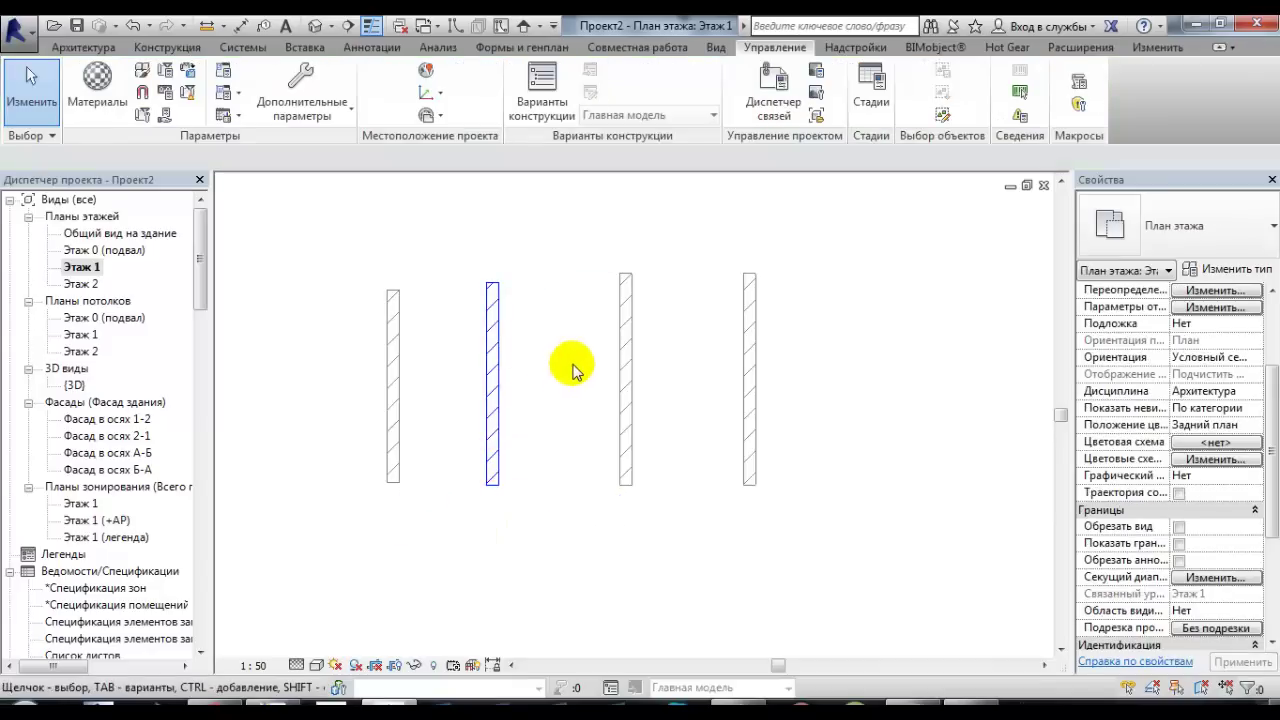
pyautogui.click(497, 338)
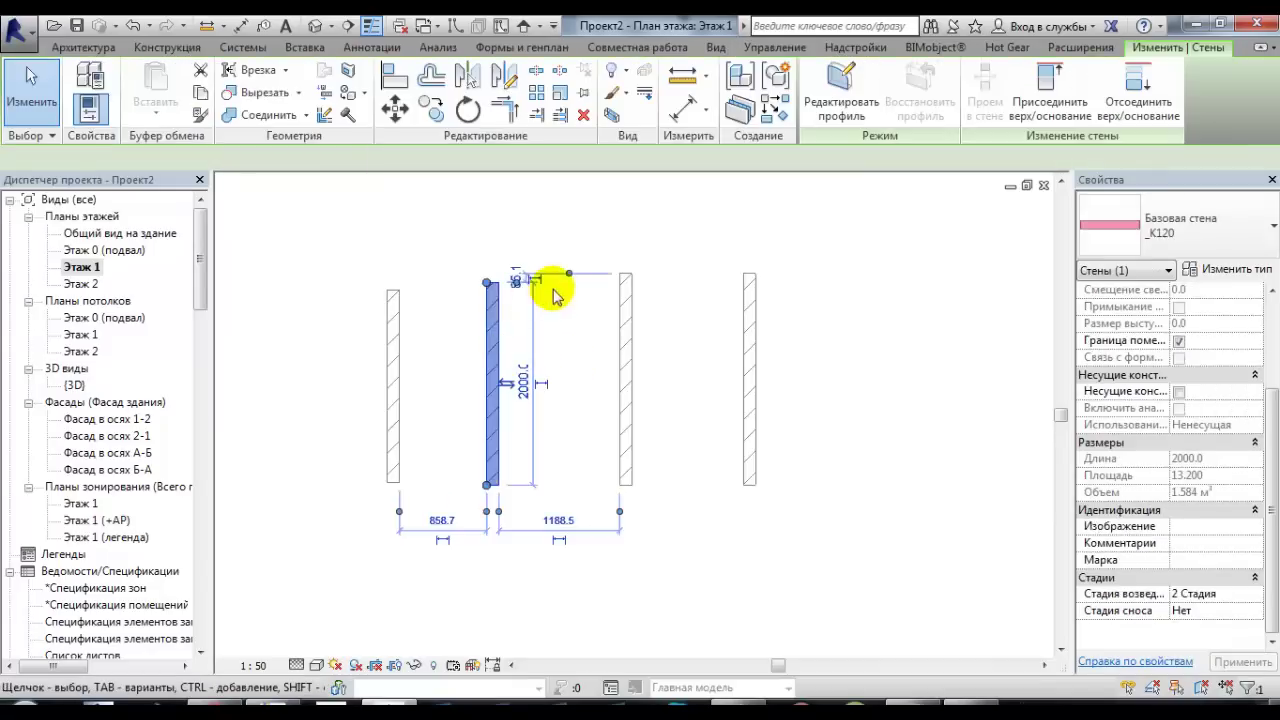
pyautogui.click(641, 340)
# - Set the third wall's demolition phase to 2 Стадия so it draws red
pyautogui.click(623, 325)
pyautogui.scroll(-10, 1250, 600)
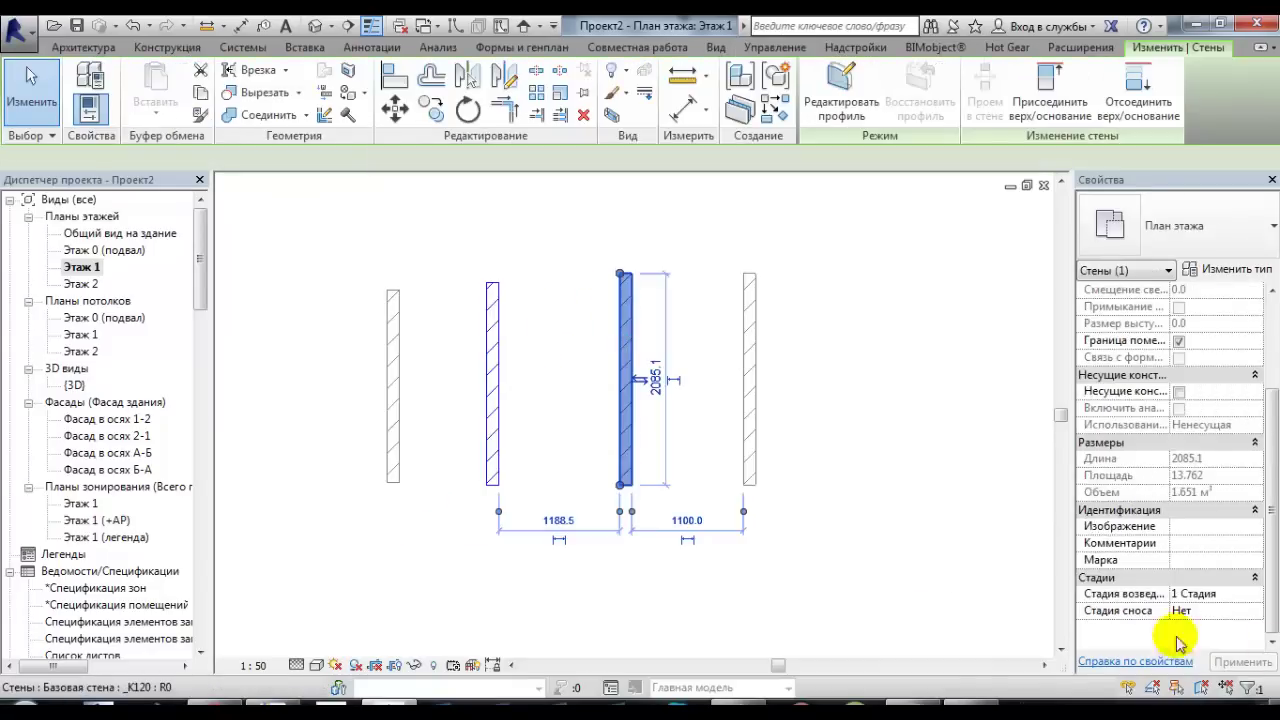
pyautogui.click(1255, 594)
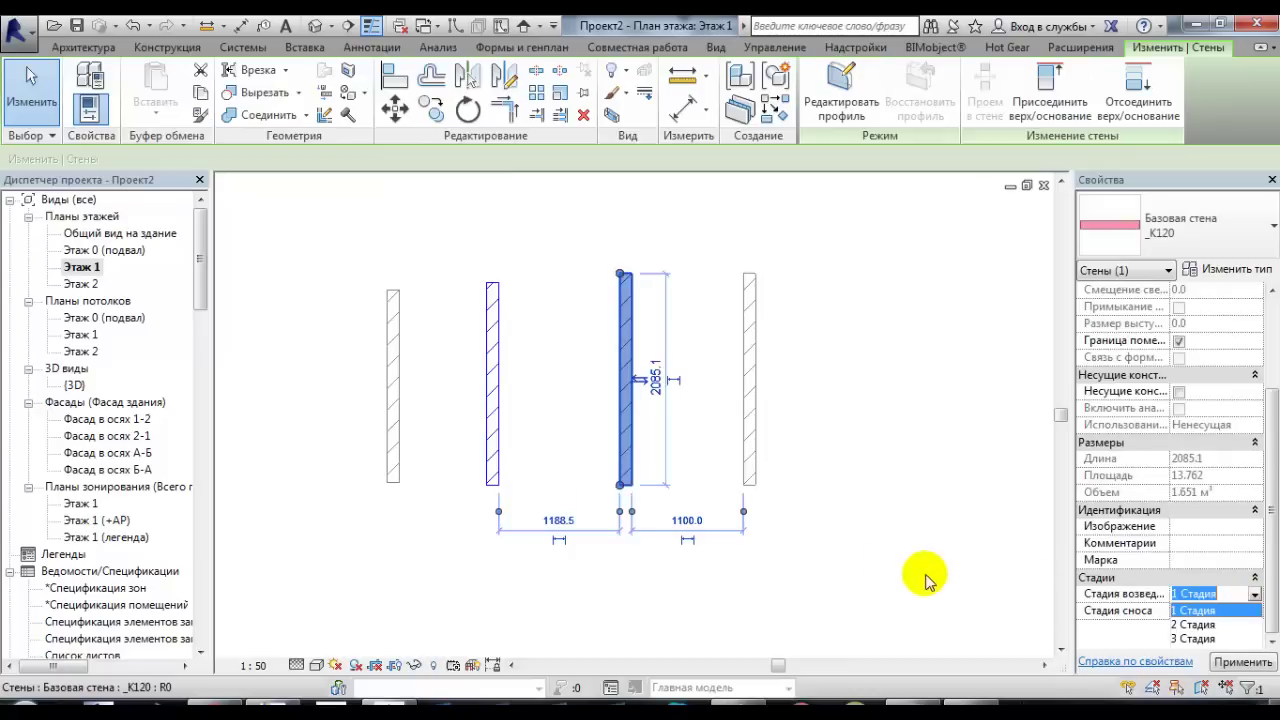
pyautogui.click(1118, 612)
pyautogui.click(655, 475)
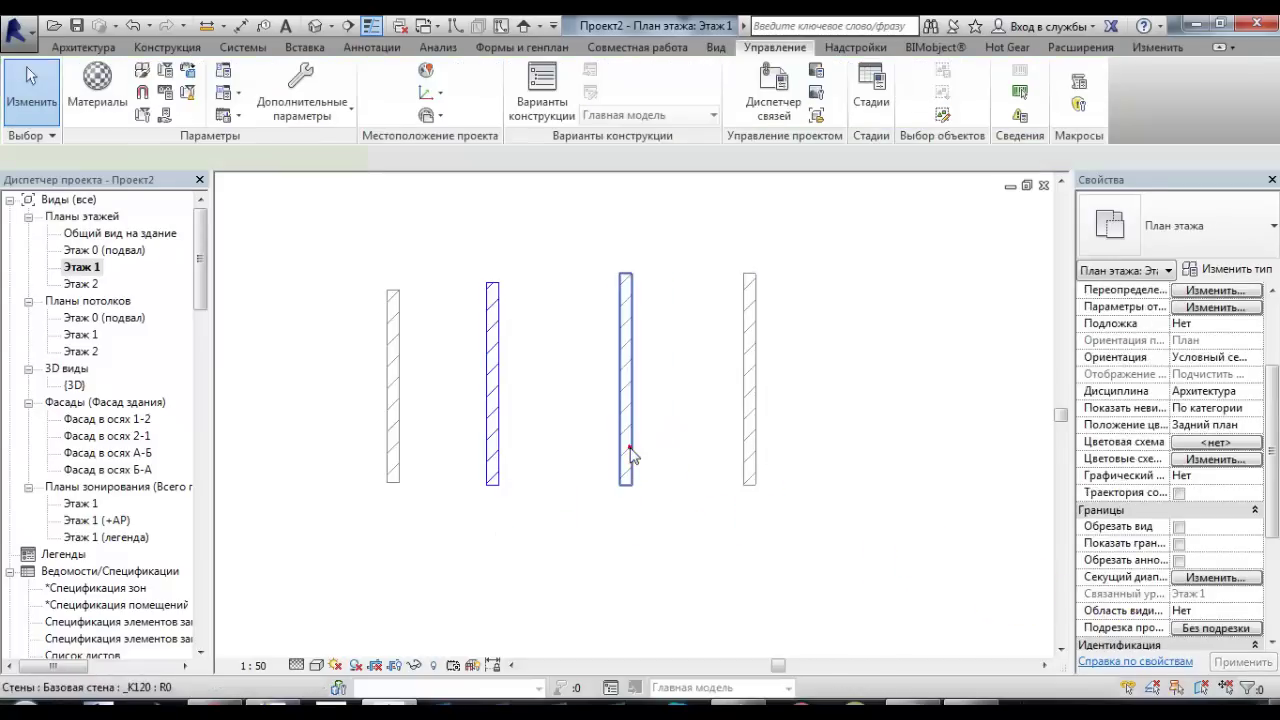
pyautogui.click(628, 455)
pyautogui.click(1256, 611)
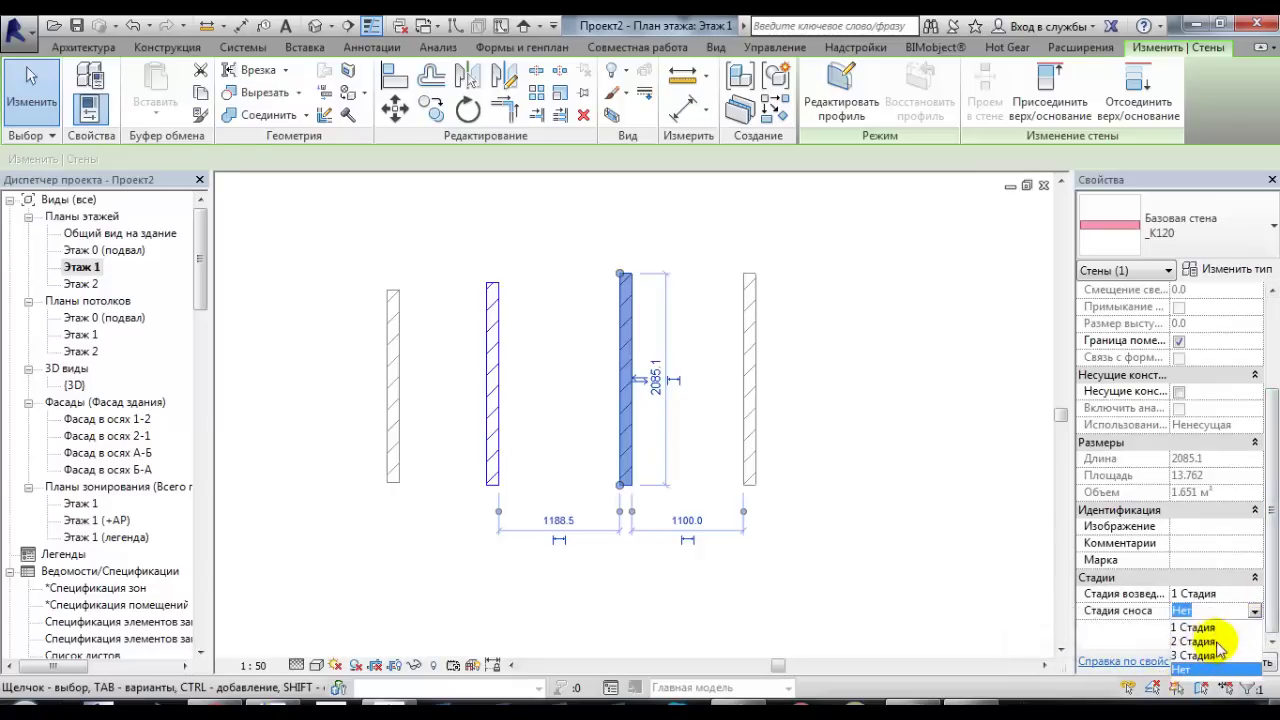
pyautogui.click(1207, 650)
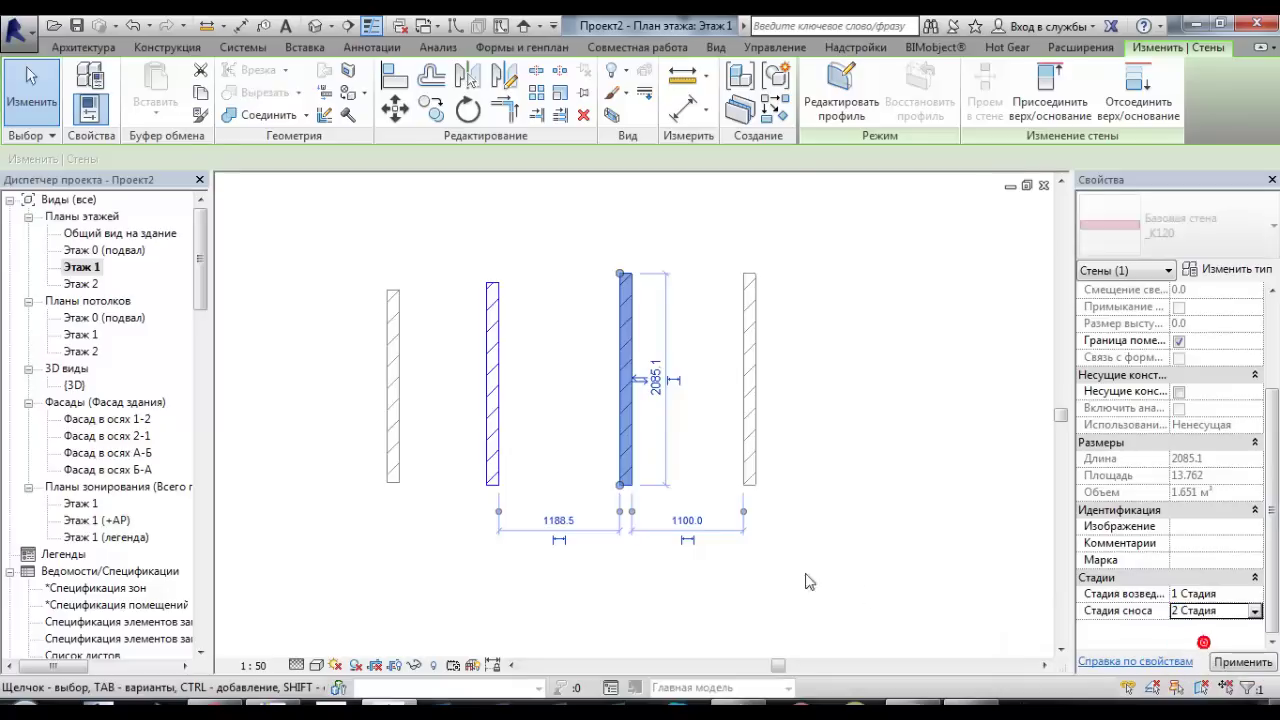
pyautogui.click(718, 545)
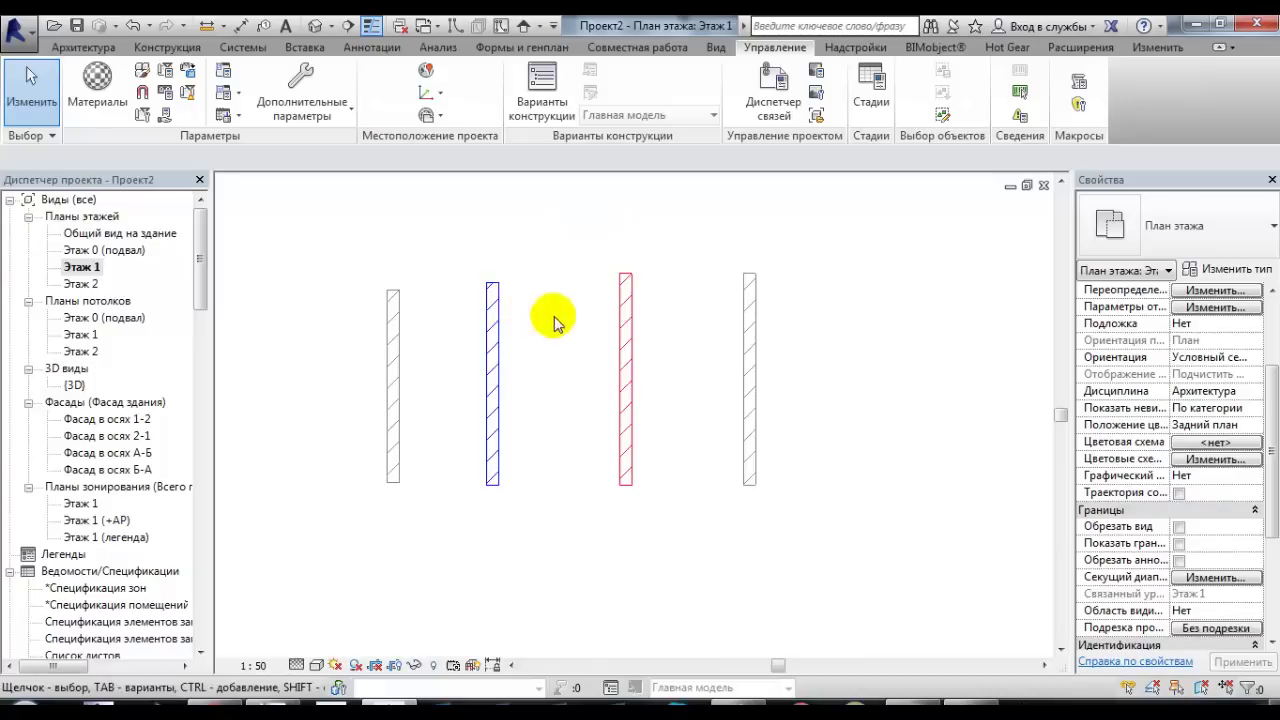
pyautogui.click(748, 300)
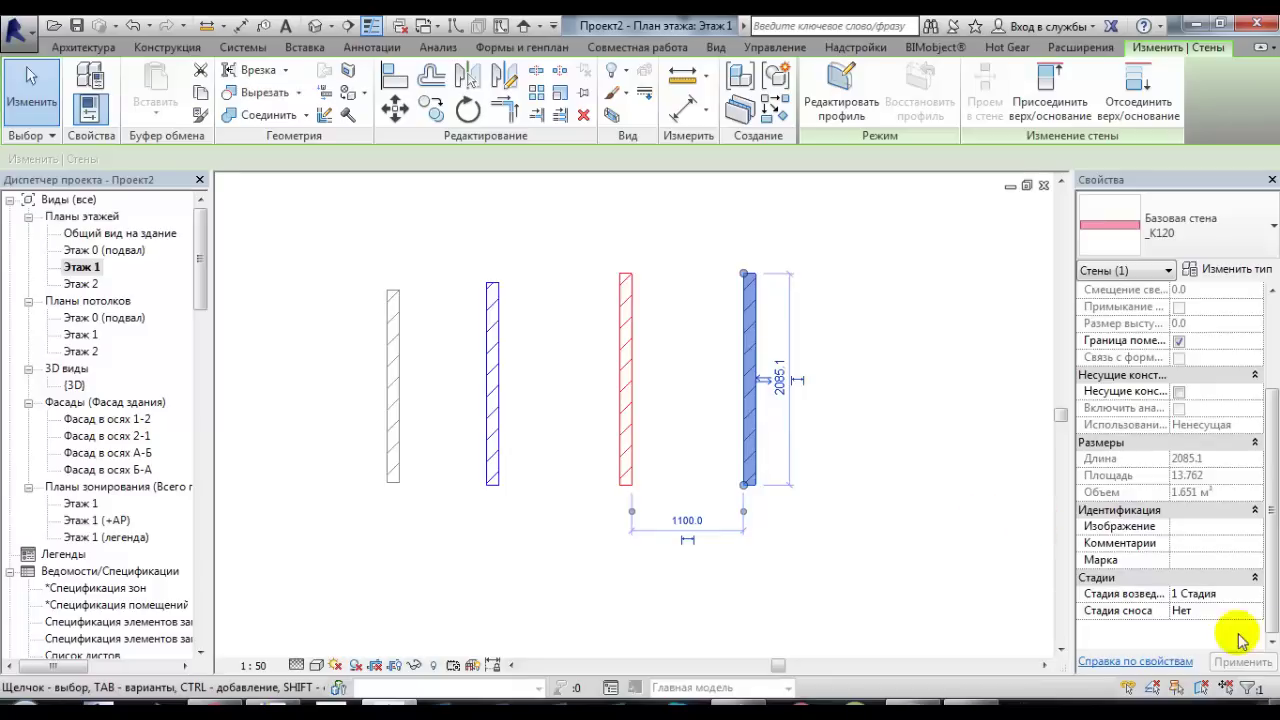
# - Set the rightmost wall's construction and demolition phases both to 2 Стадия and apply
pyautogui.click(1245, 594)
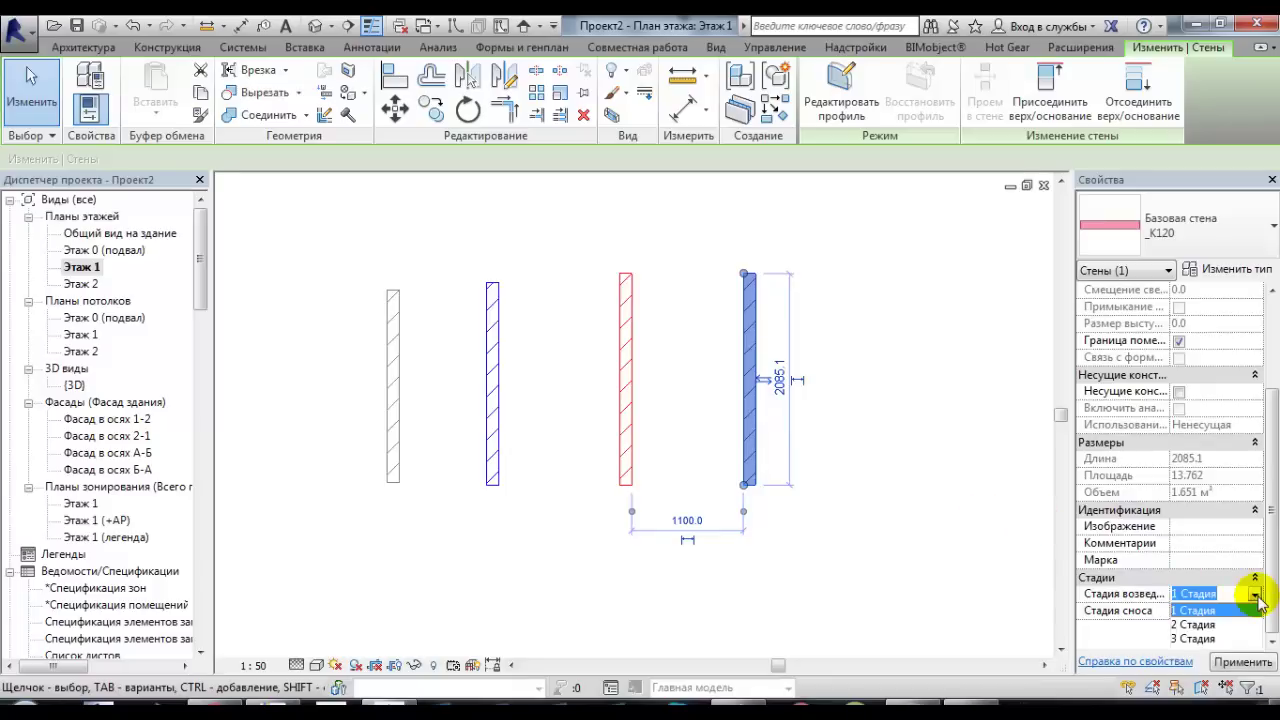
pyautogui.click(1255, 596)
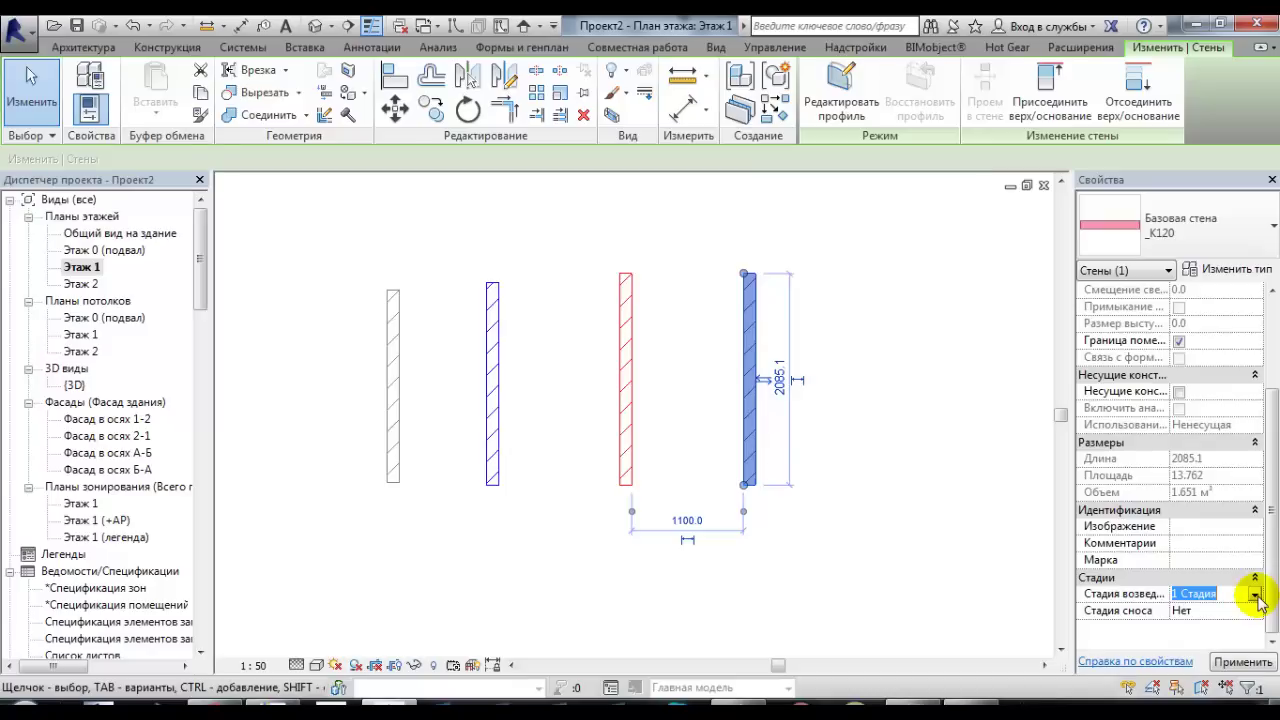
pyautogui.click(1255, 596)
pyautogui.click(1200, 624)
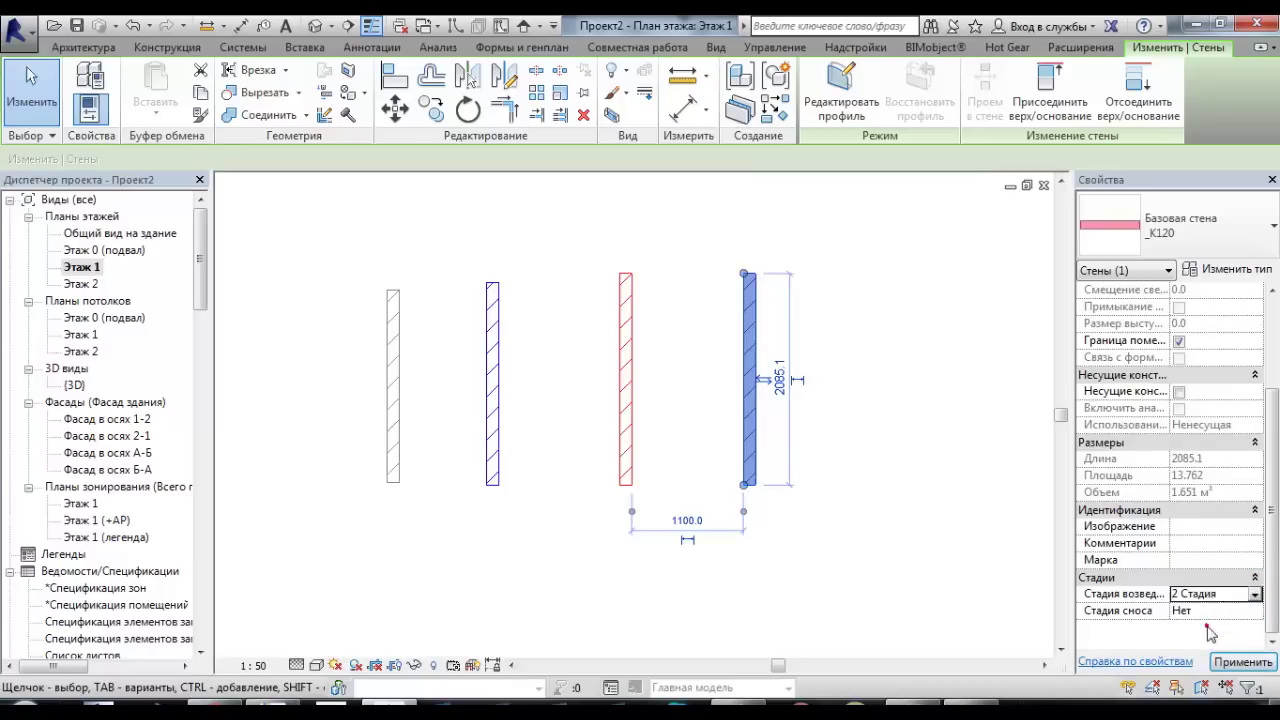
pyautogui.click(1255, 611)
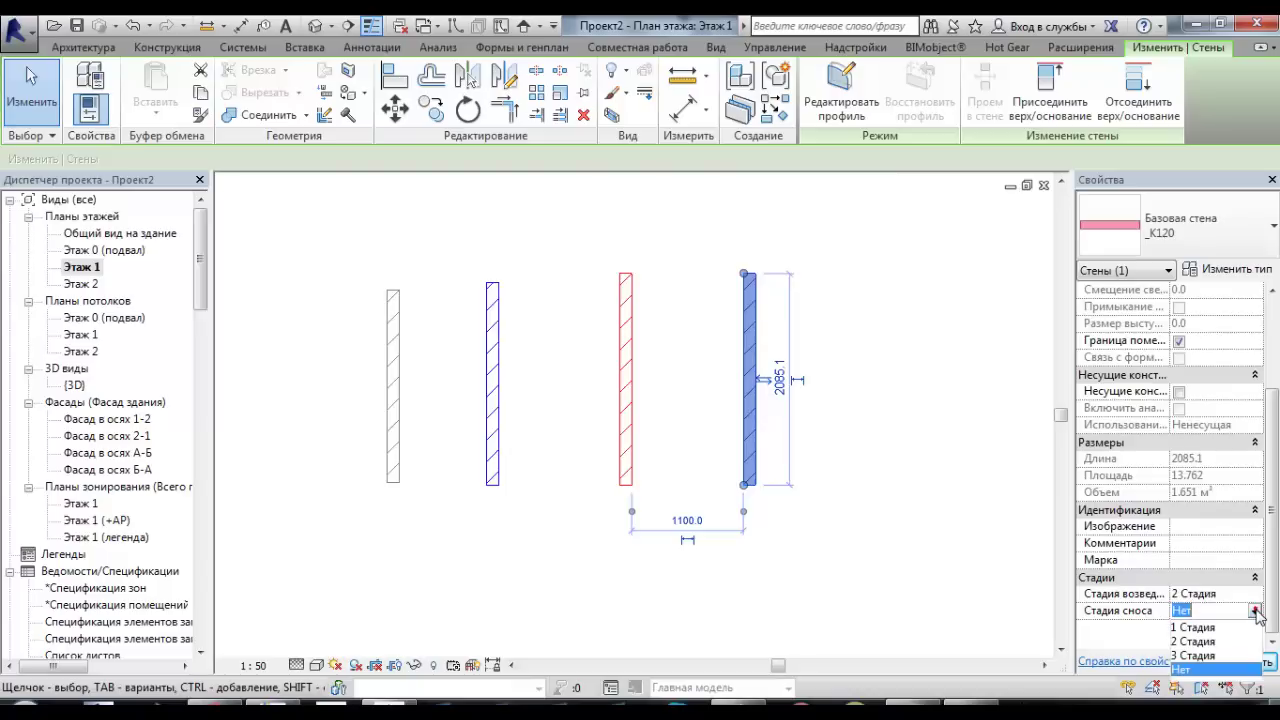
pyautogui.click(1210, 642)
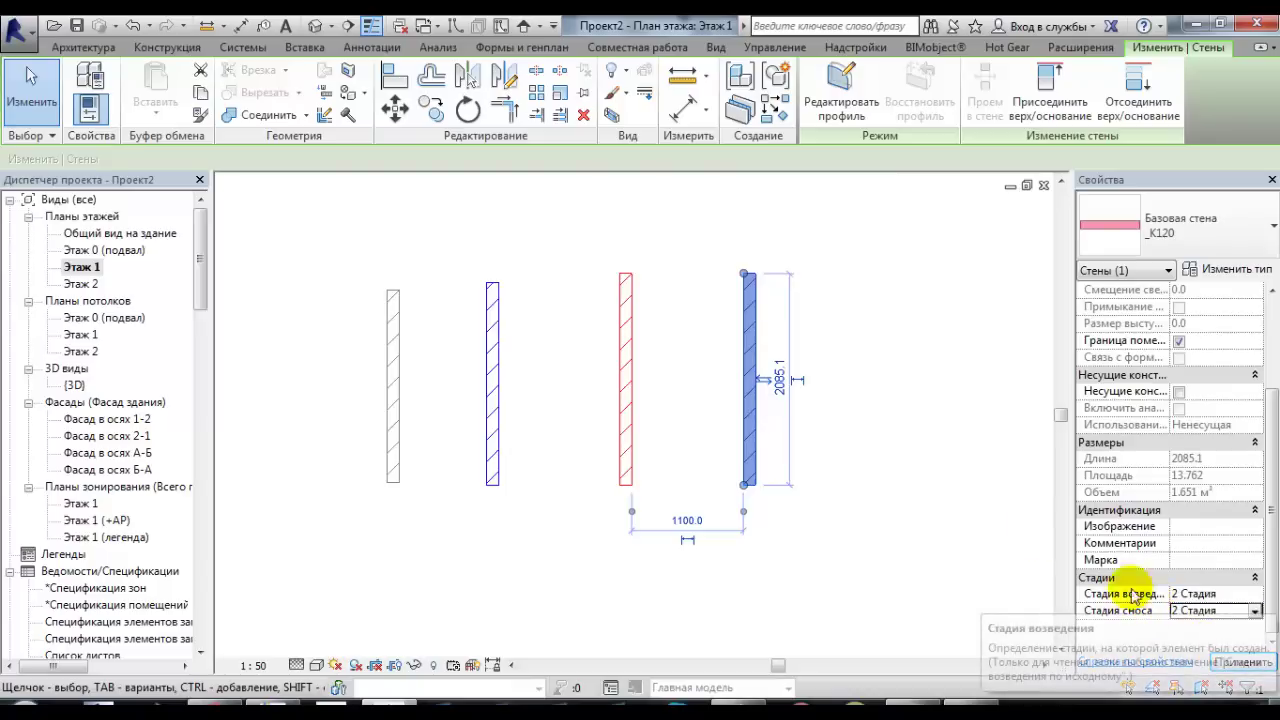
pyautogui.click(1073, 507)
pyautogui.moveTo(984, 518); pyautogui.dragTo(970, 503)
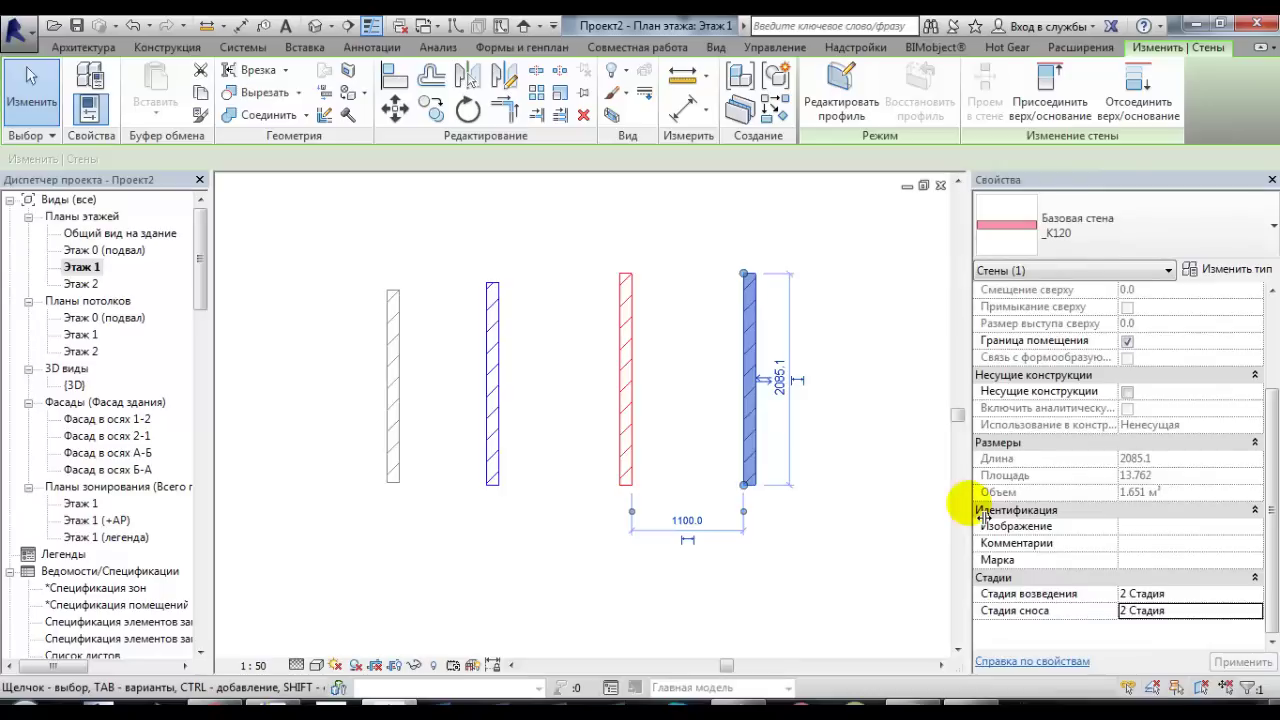
pyautogui.click(819, 596)
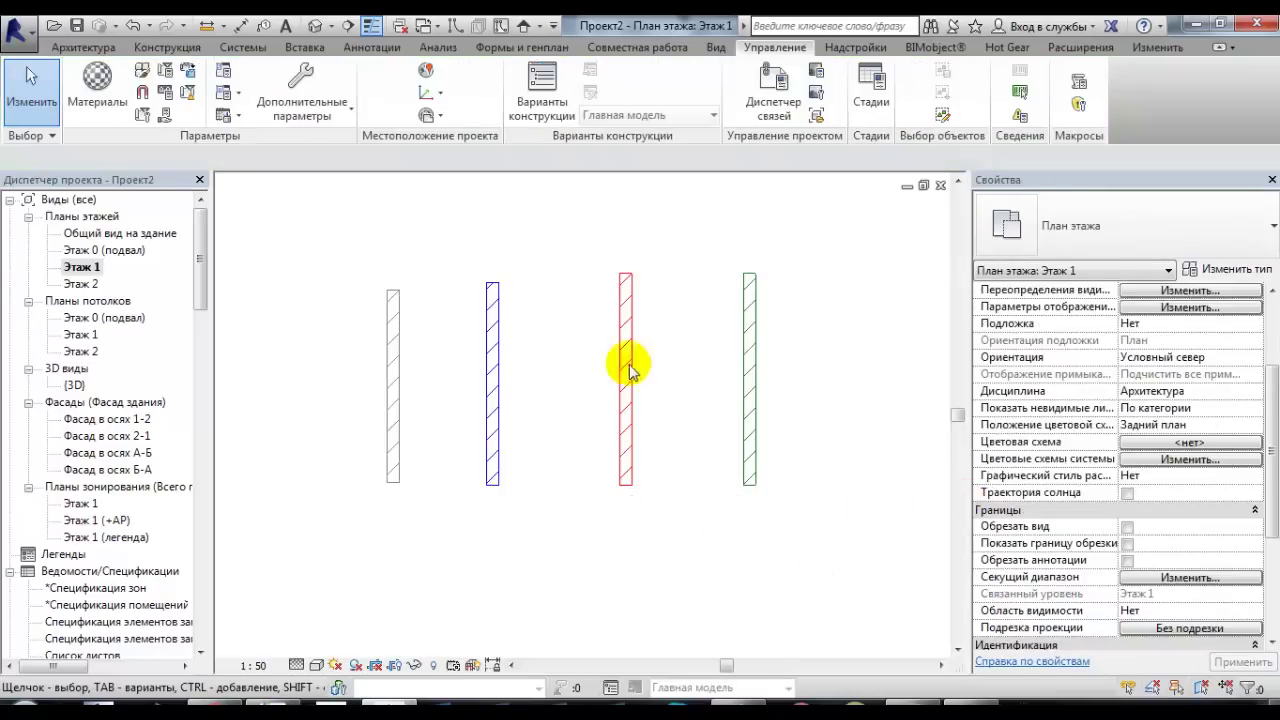
# - Drag the left and second walls' ends so their lengths match the others
pyautogui.scroll(2, 457, 300)
pyautogui.click(369, 289)
pyautogui.moveTo(369, 289); pyautogui.dragTo(365, 268)
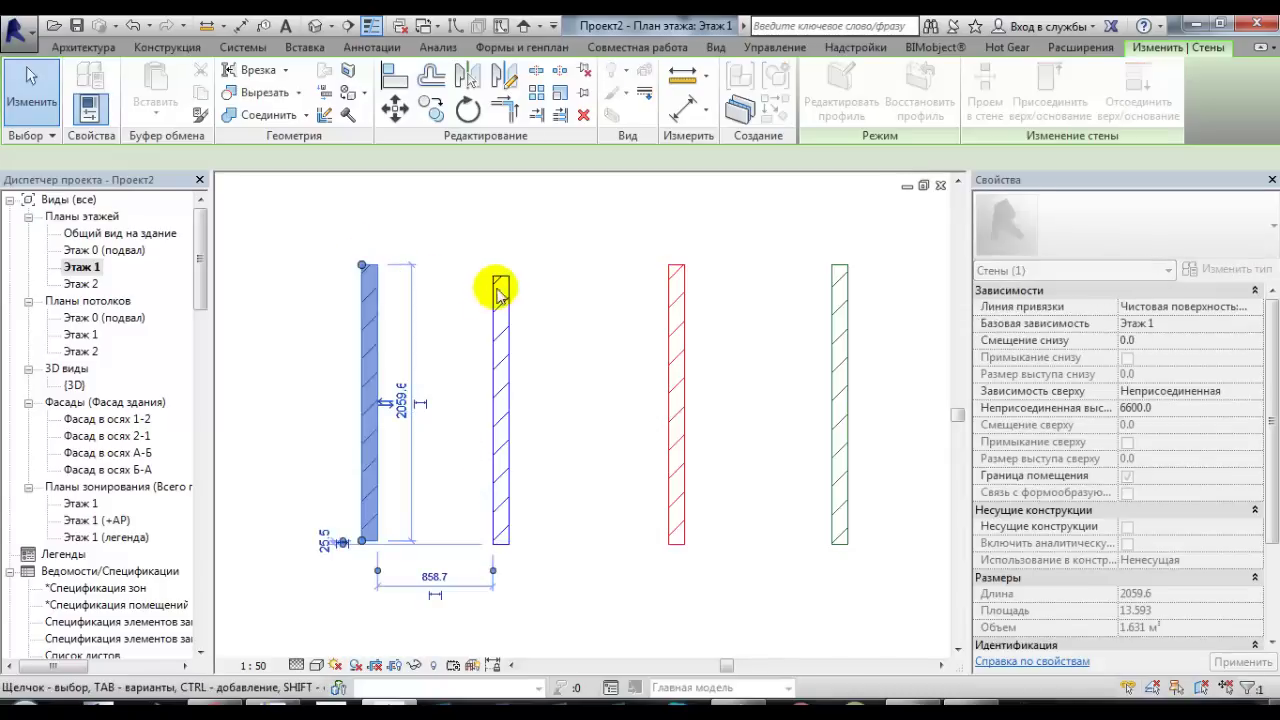
pyautogui.moveTo(491, 282); pyautogui.dragTo(491, 266)
pyautogui.click(885, 317)
pyautogui.scroll(-1, 840, 355)
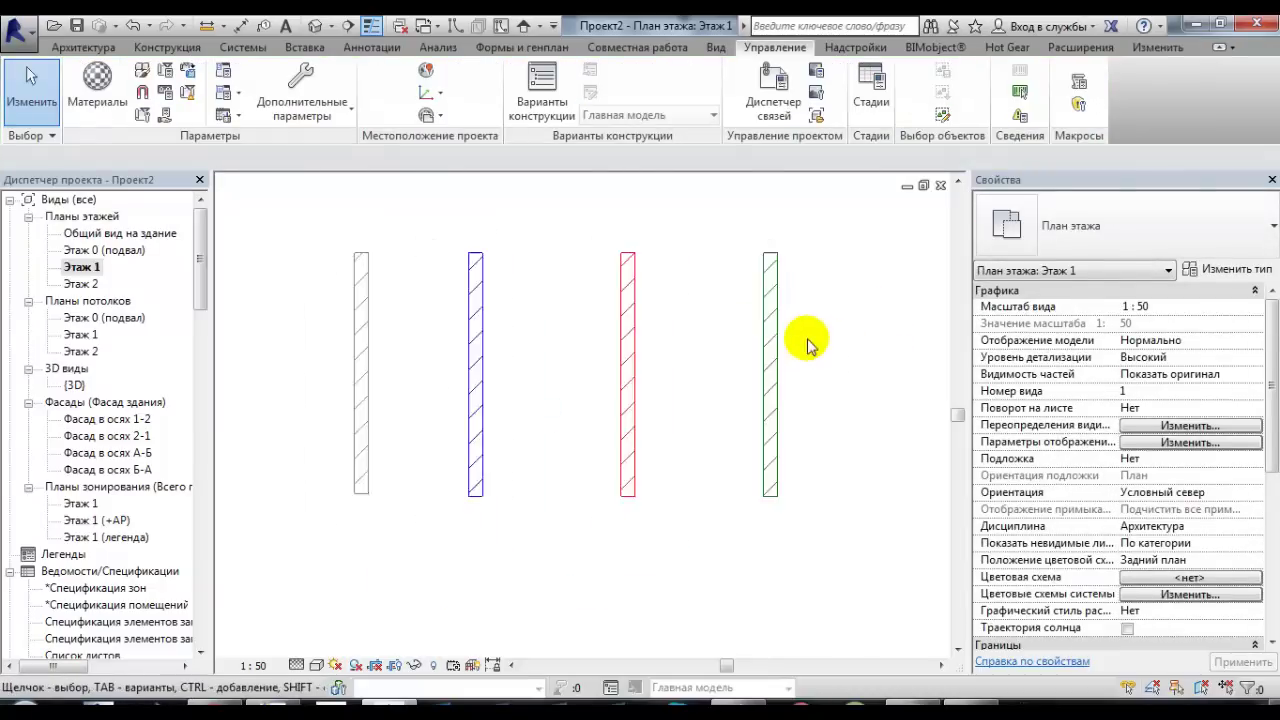
pyautogui.scroll(-1, 780, 360)
# - Add a text note reading Существующая above the left wall
pyautogui.moveTo(304, 236); pyautogui.dragTo(370, 233, button='middle')
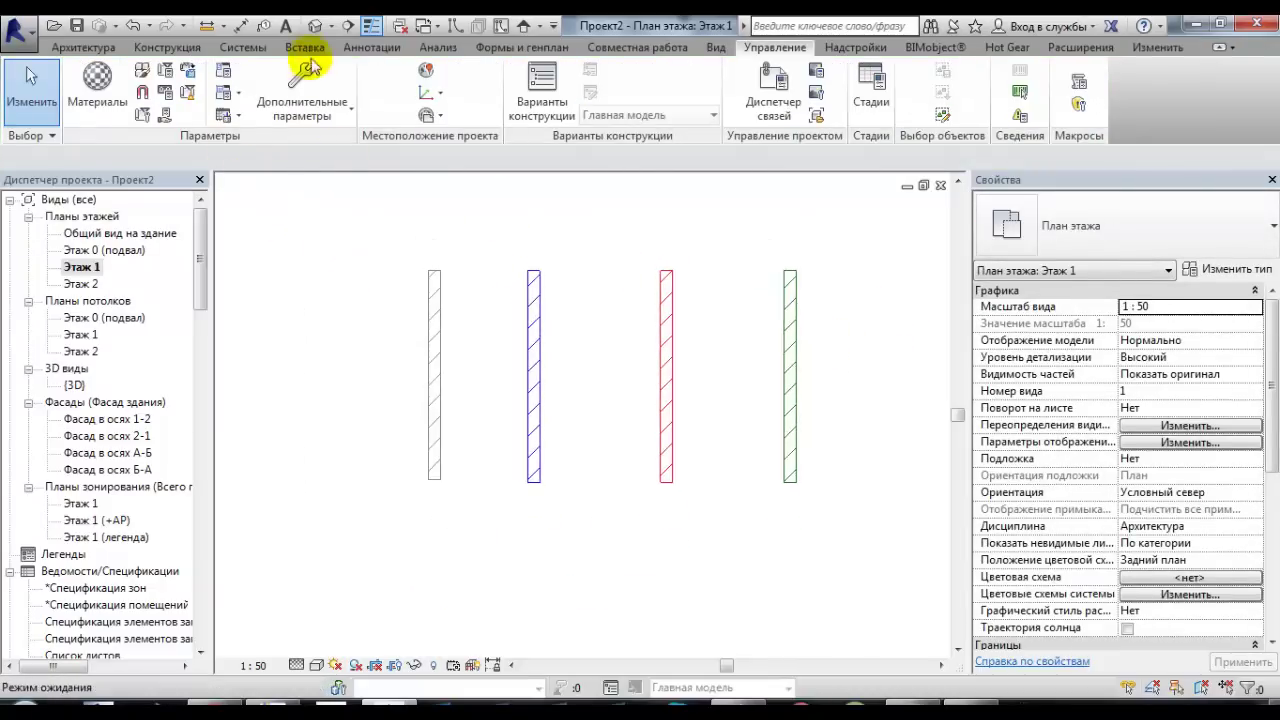
pyautogui.click(285, 25)
pyautogui.click(422, 236)
pyautogui.write('Существующая')
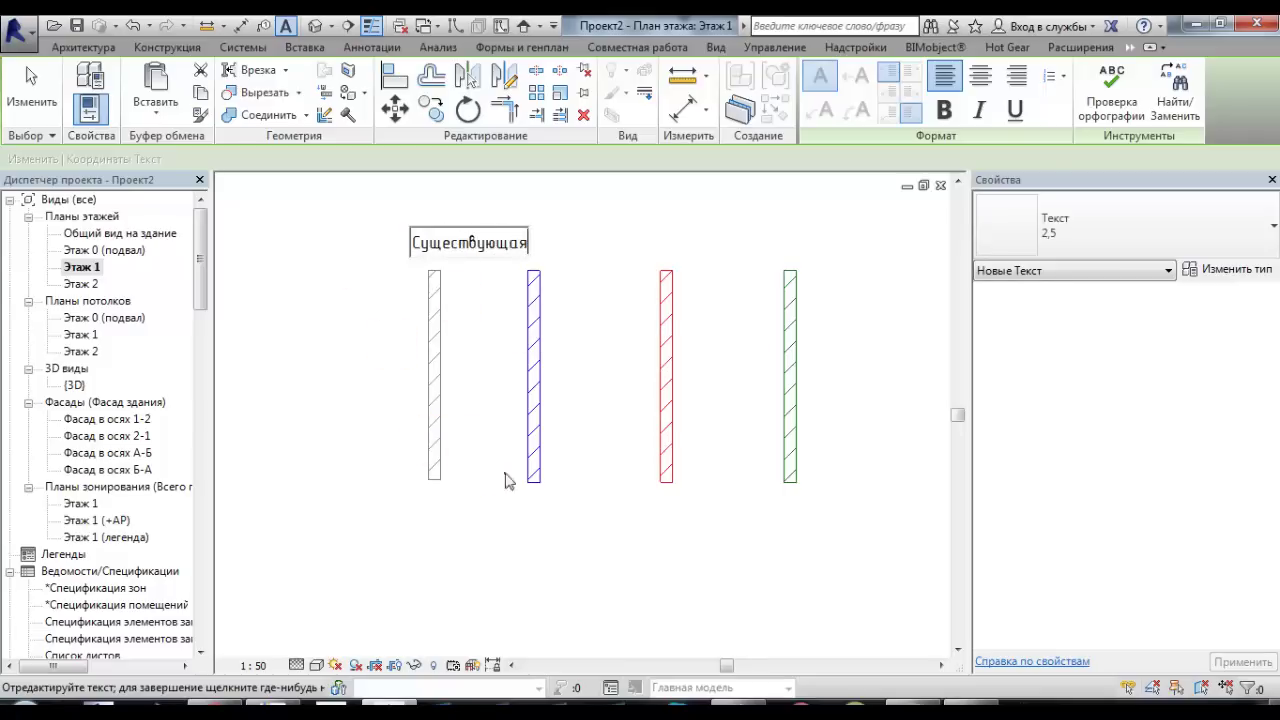
pyautogui.click(505, 474)
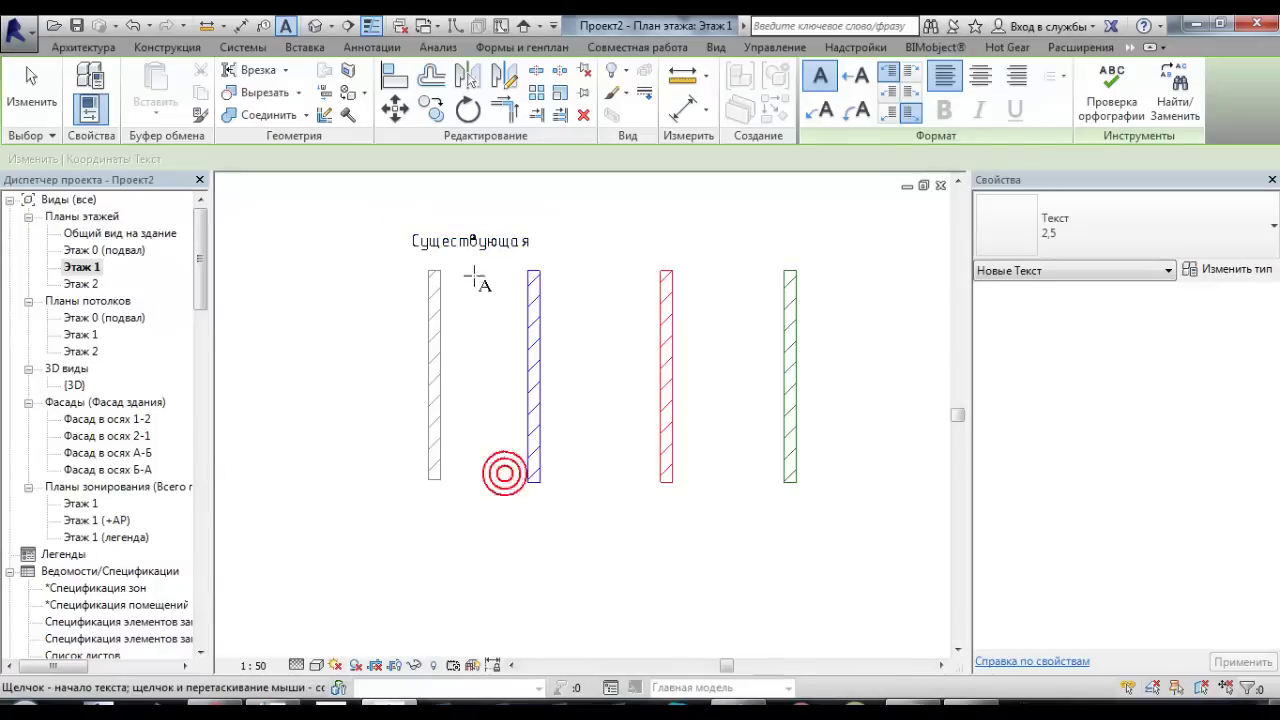
pyautogui.click(535, 522)
# - Copy the note below the second wall and change its text to Монтаж
pyautogui.click(486, 243)
pyautogui.press('c')
pyautogui.press('o')
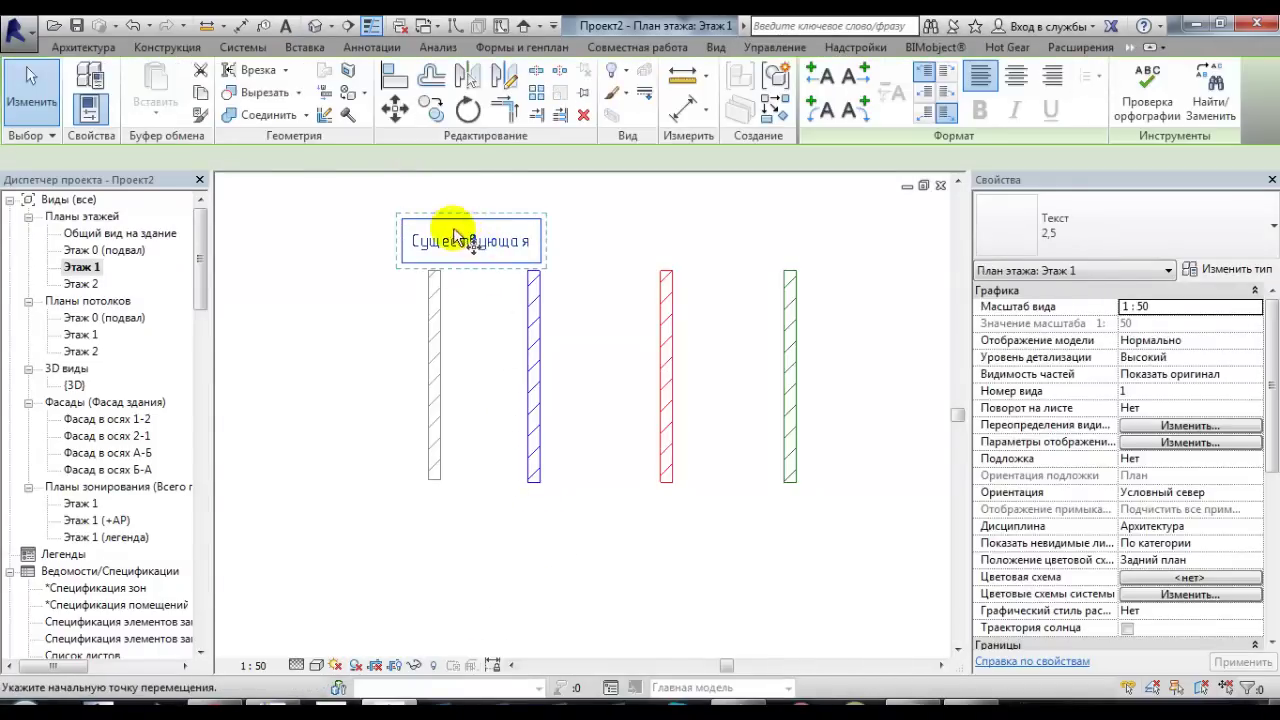
pyautogui.click(453, 229)
pyautogui.click(520, 516)
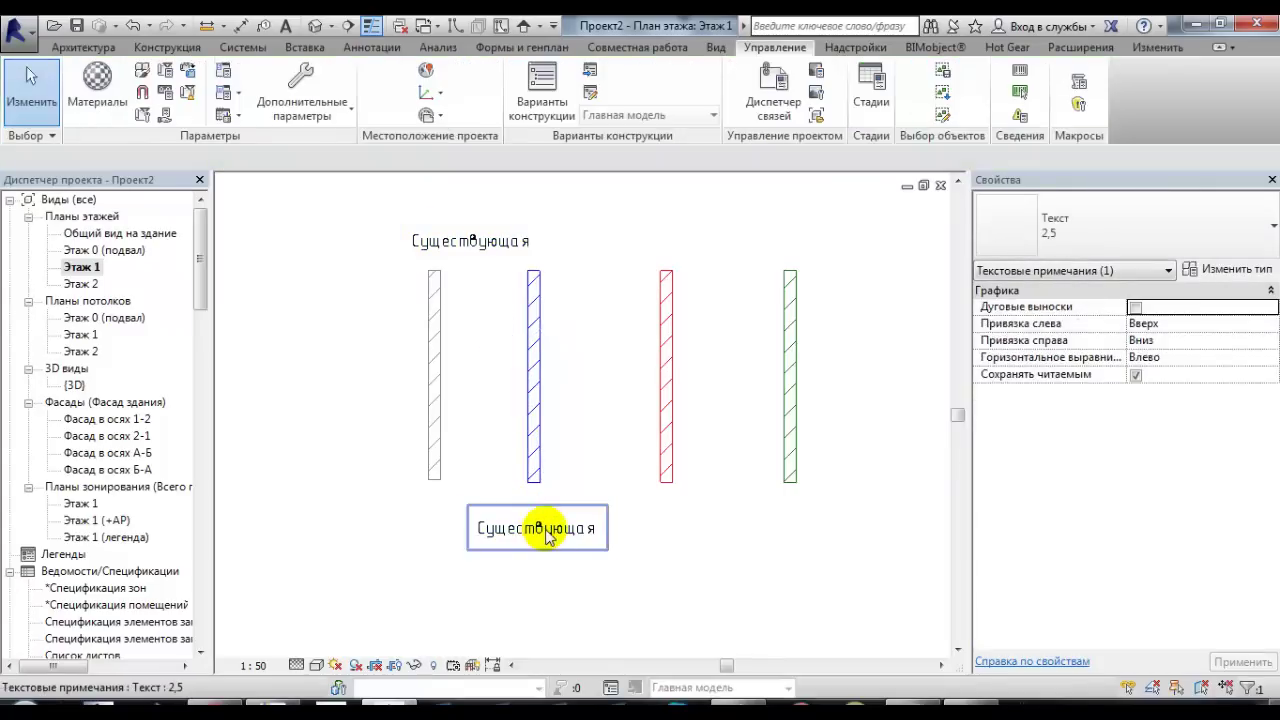
pyautogui.click(590, 530)
pyautogui.doubleClick(589, 533)
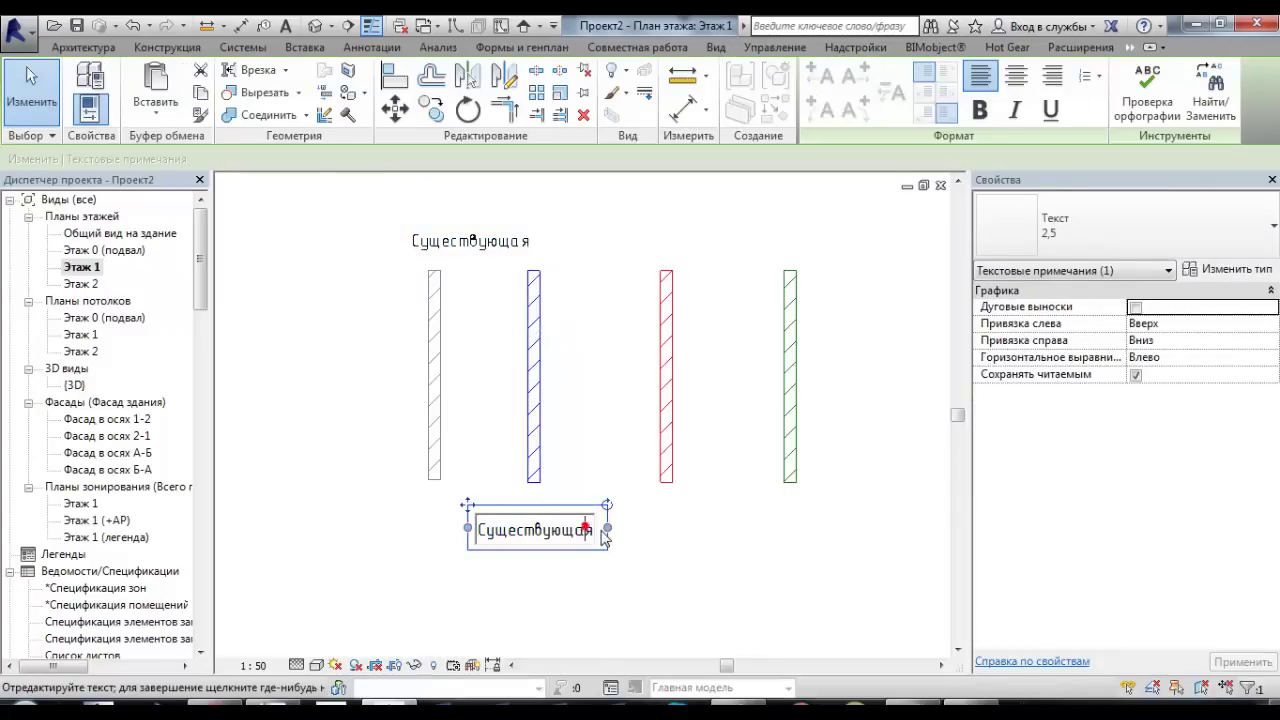
pyautogui.moveTo(600, 538); pyautogui.dragTo(445, 530)
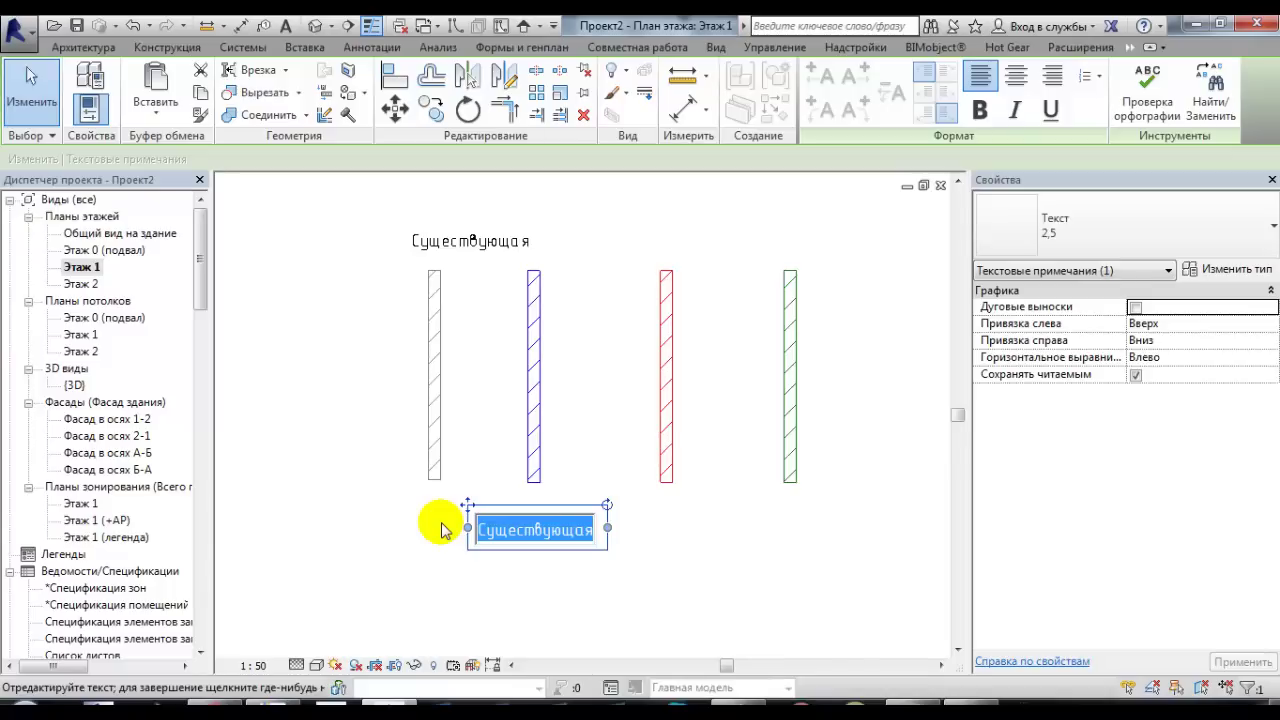
pyautogui.write('Монтаж')
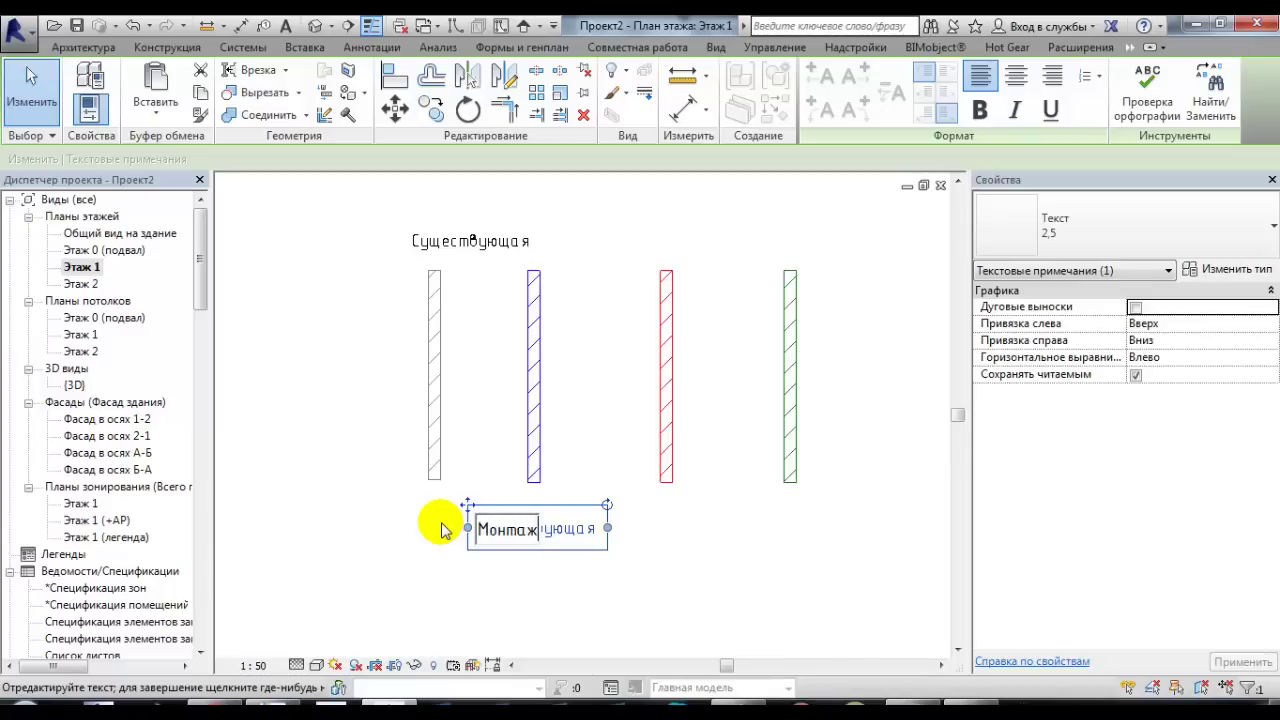
pyautogui.click(592, 571)
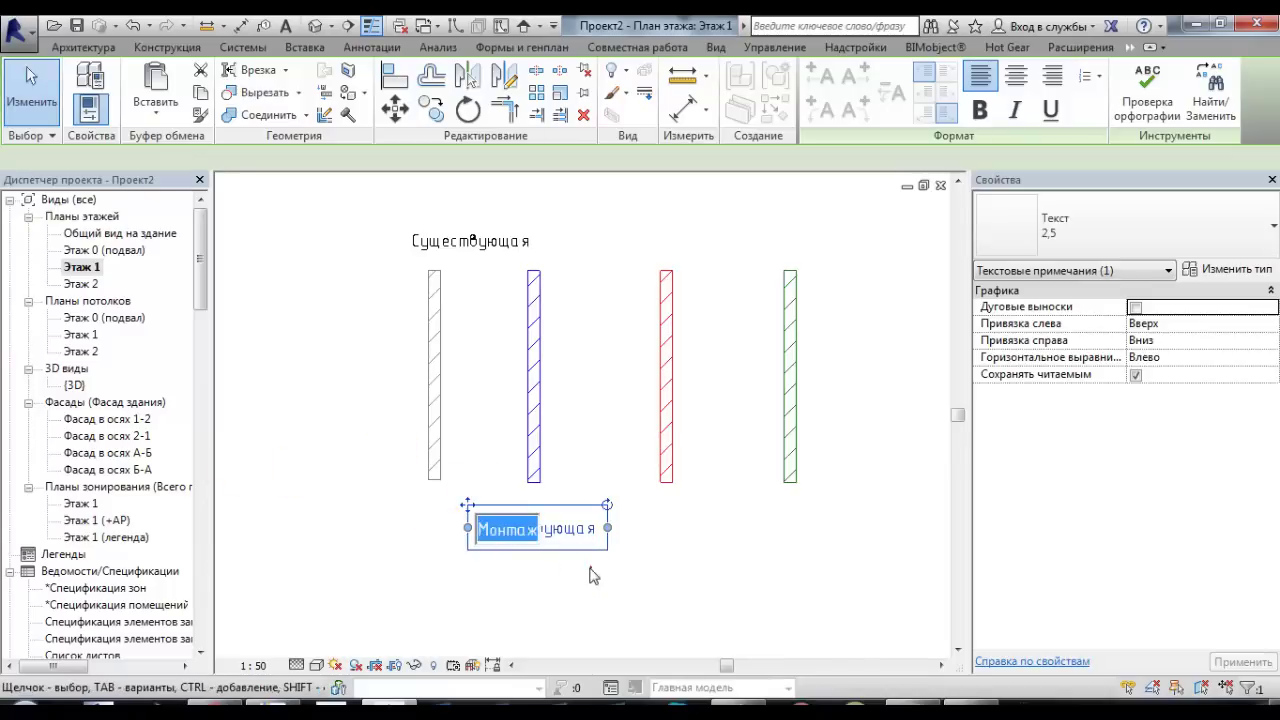
# - Copy the note above the third wall and reword it to Демонтаж
pyautogui.press('r')
pyautogui.press('o')
pyautogui.click(540, 530)
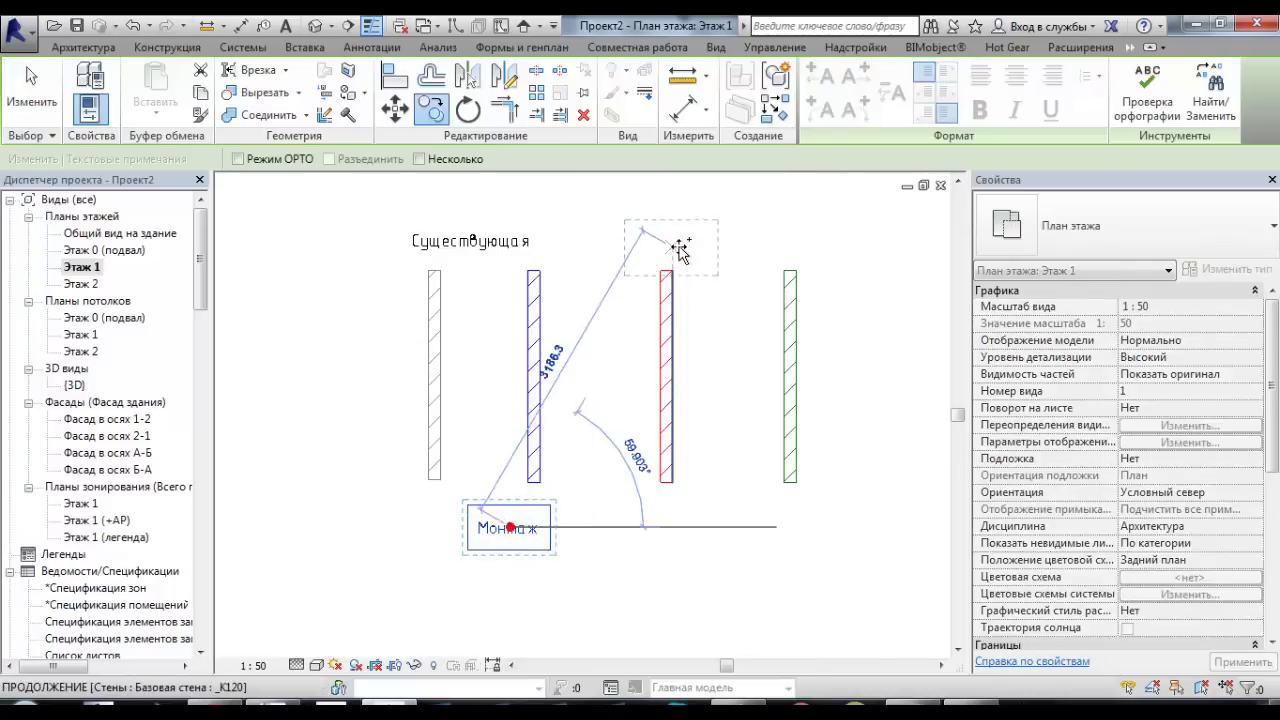
pyautogui.click(670, 248)
pyautogui.doubleClick(660, 236)
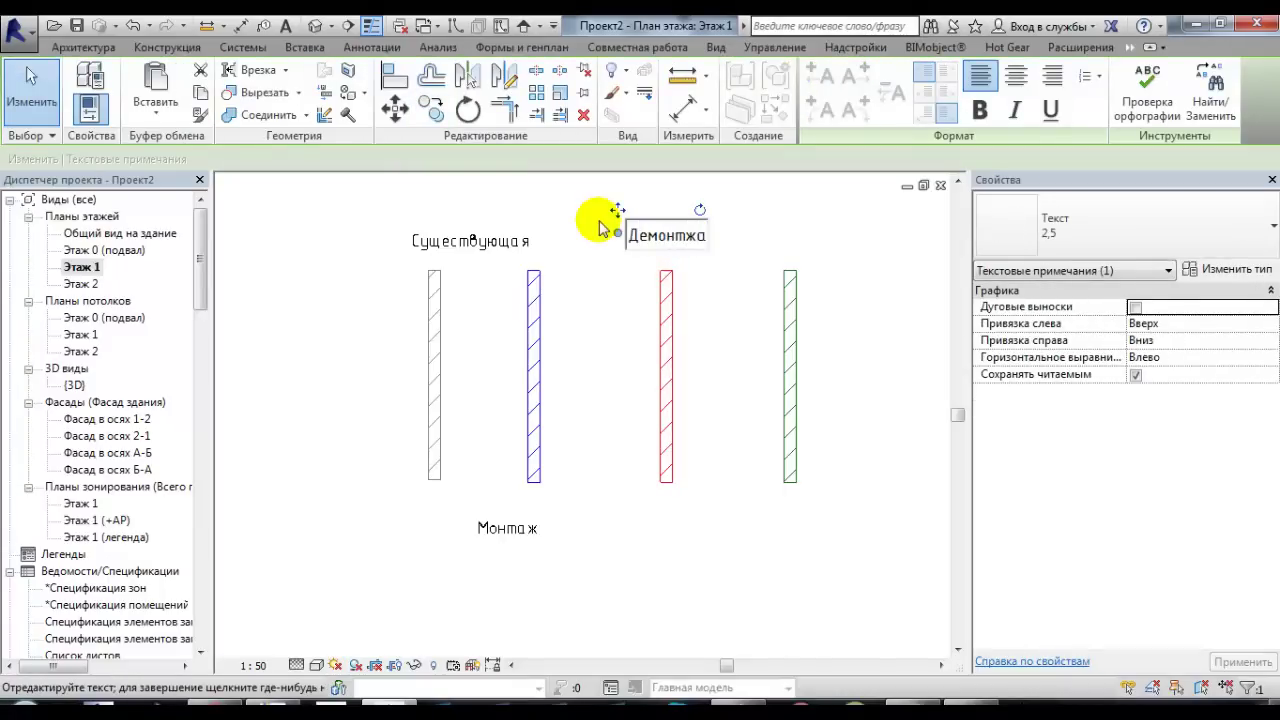
pyautogui.write('а')
pyautogui.doubleClick(660, 234)
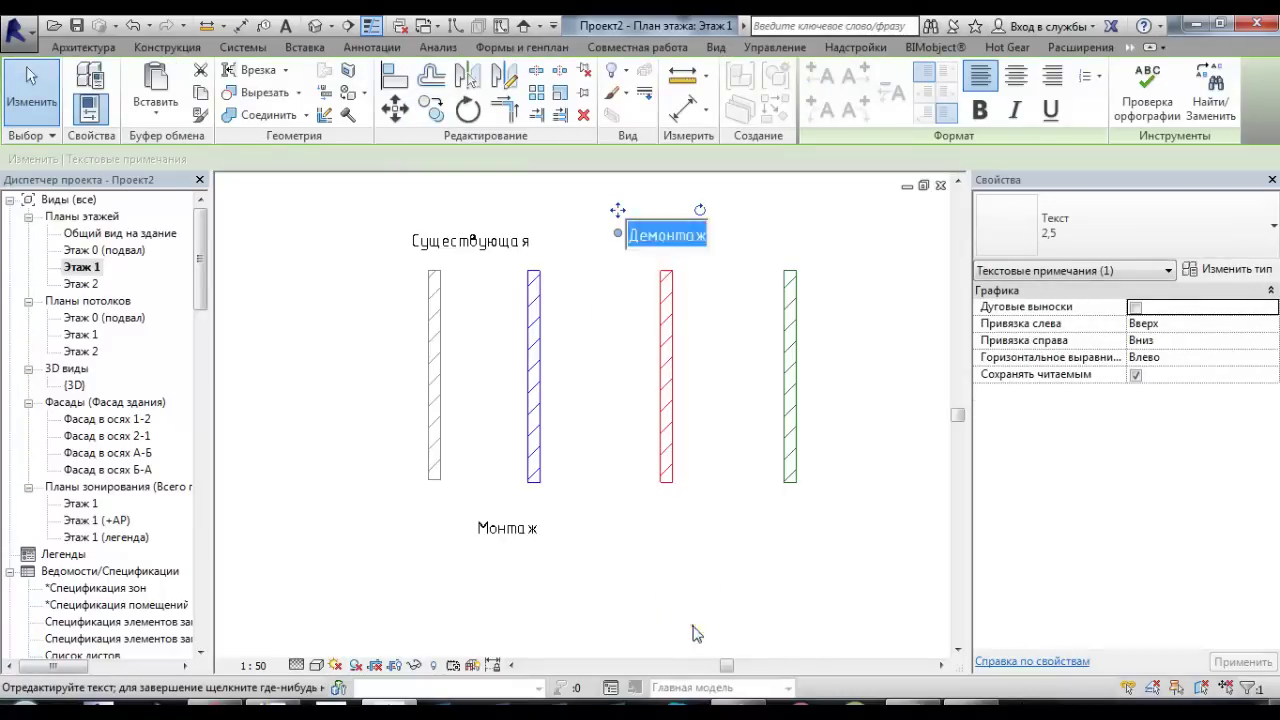
# - Copy the note below the rightmost wall and reword it to Временная
pyautogui.press('Escape')
pyautogui.press('r')
pyautogui.press('o')
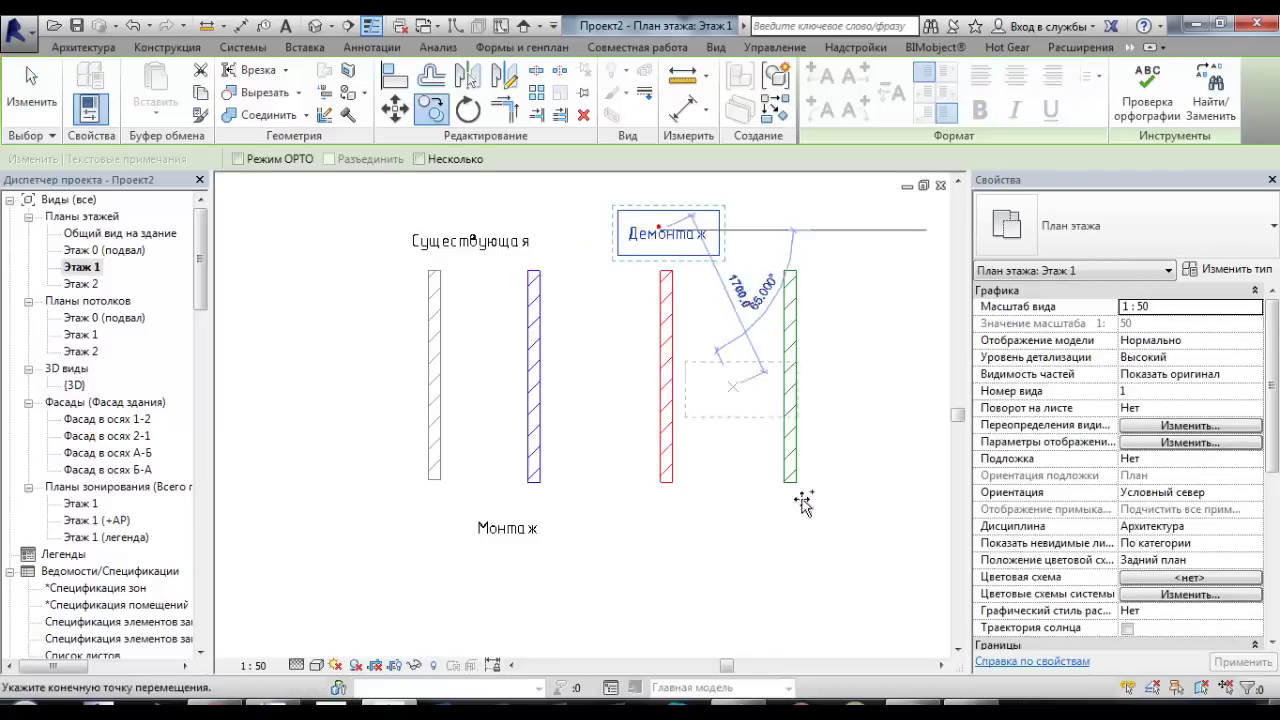
pyautogui.click(790, 530)
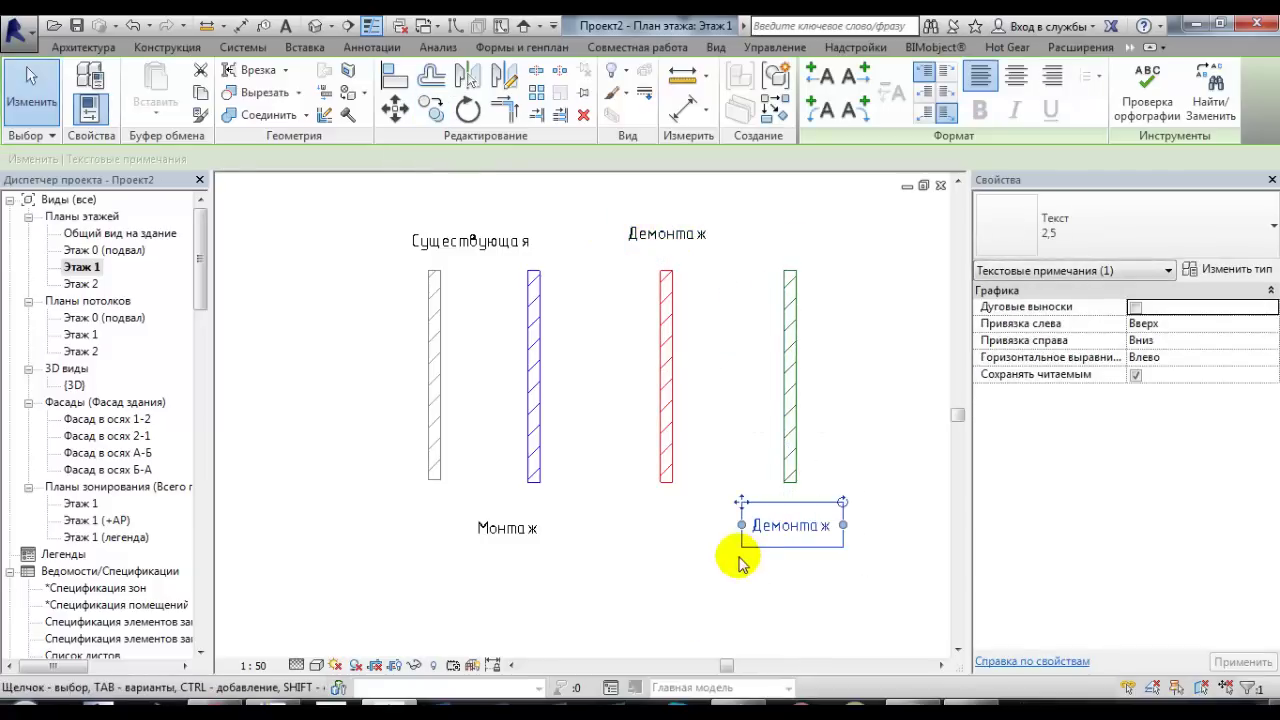
pyautogui.press('Escape')
pyautogui.doubleClick(788, 543)
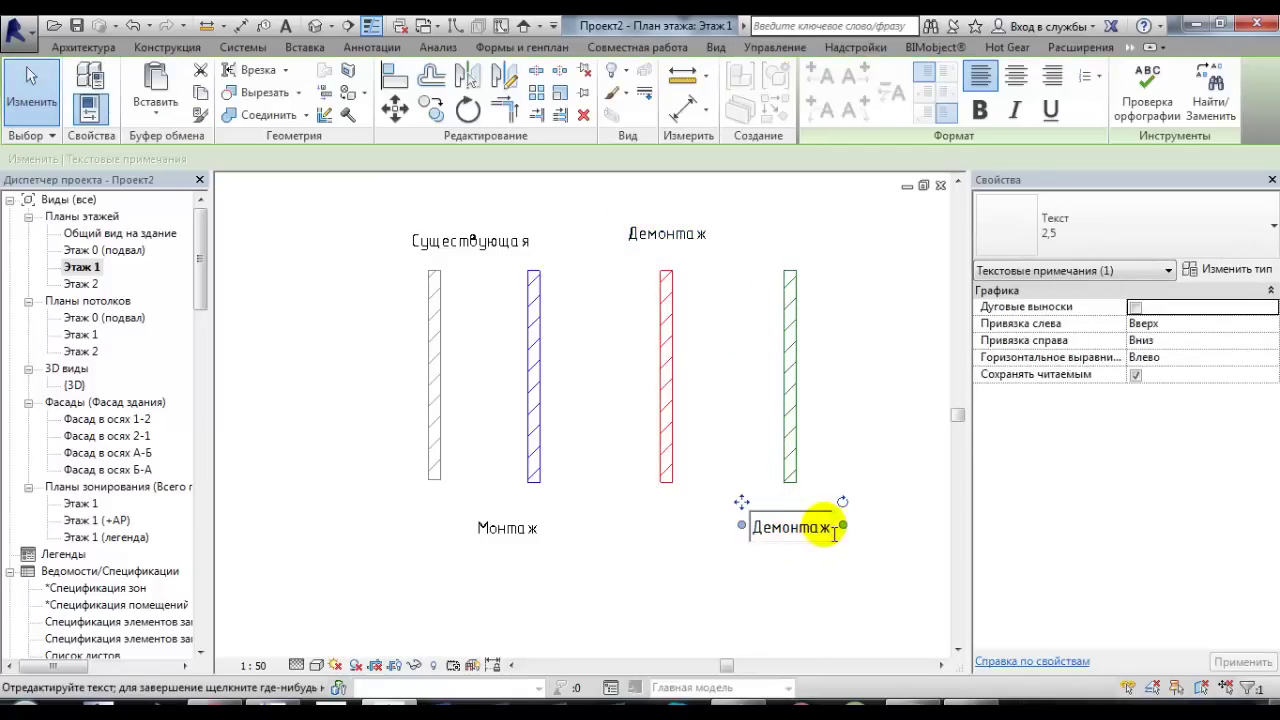
pyautogui.click(756, 520)
pyautogui.write('Временная')
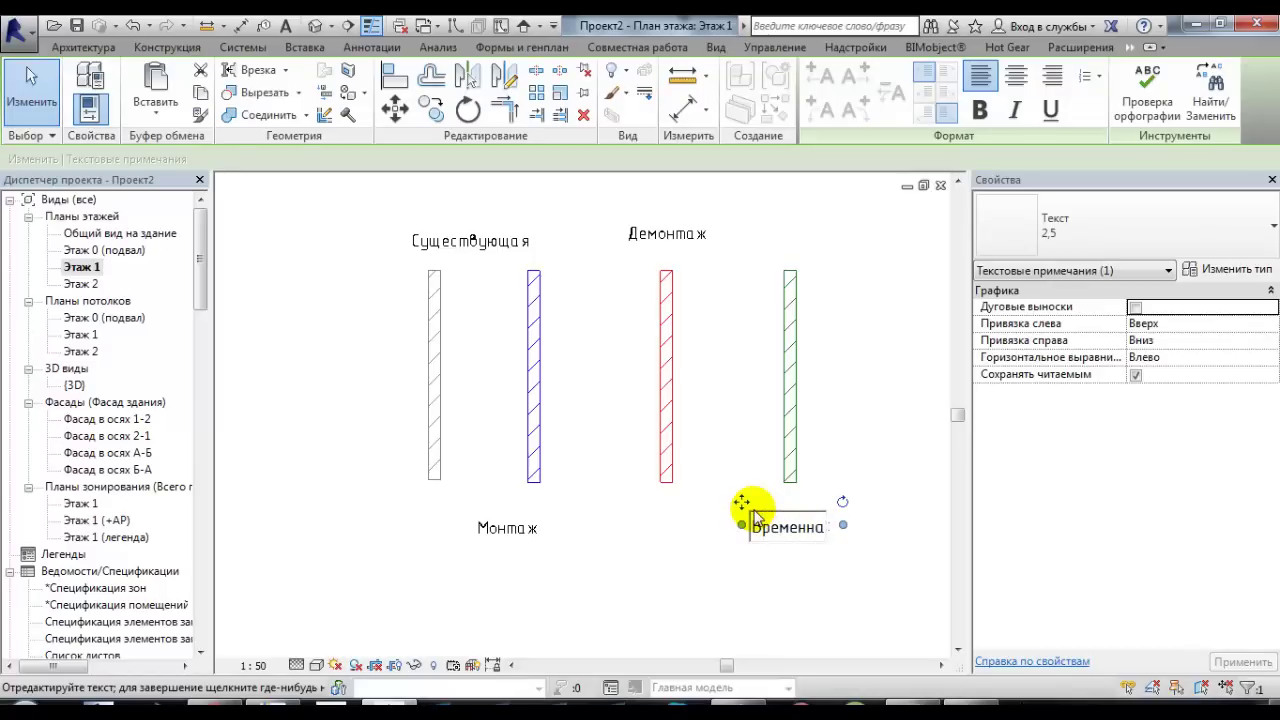
pyautogui.click(800, 575)
pyautogui.scroll(-2, 808, 591)
pyautogui.moveTo(808, 591)
pyautogui.mouseDown(button='middle')
pyautogui.moveTo(615, 537)
pyautogui.moveTo(500, 457)
pyautogui.moveTo(628, 505)
pyautogui.mouseUp(button='middle')
# - Check the view's phase list, keeping the phase at 2 Стадия
pyautogui.scroll(-2, 628, 505)
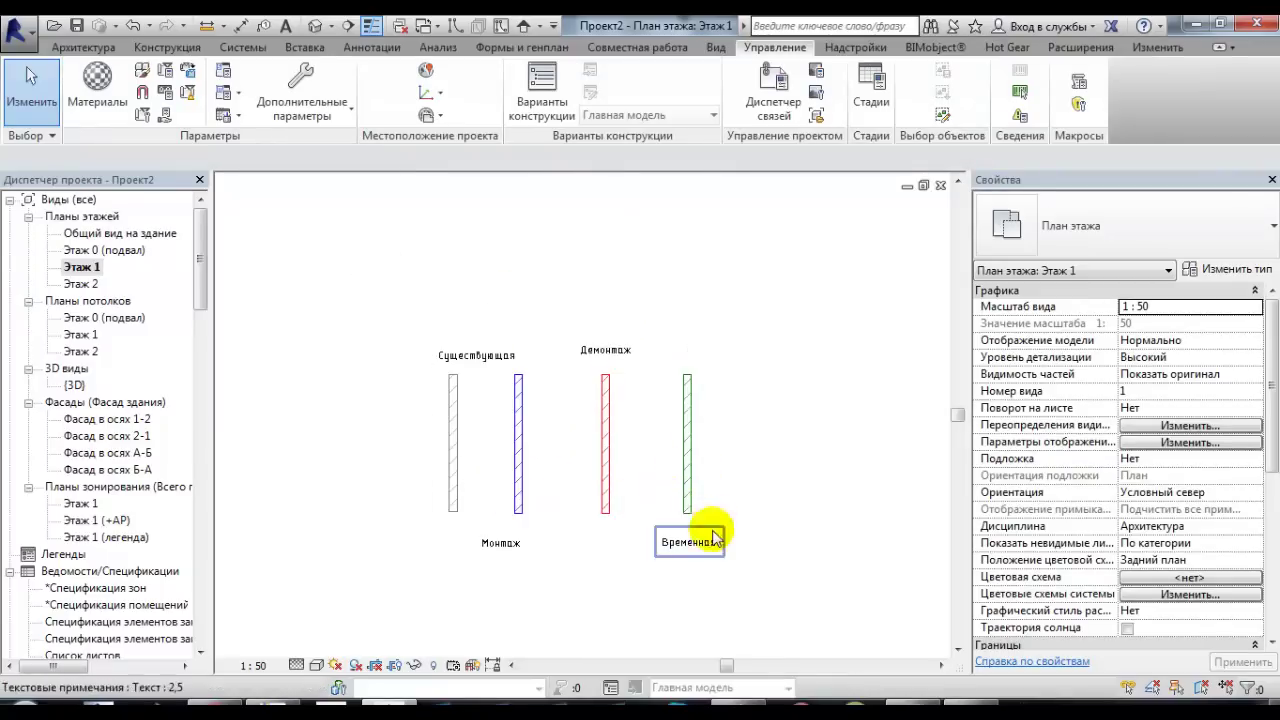
pyautogui.scroll(-1, 708, 528)
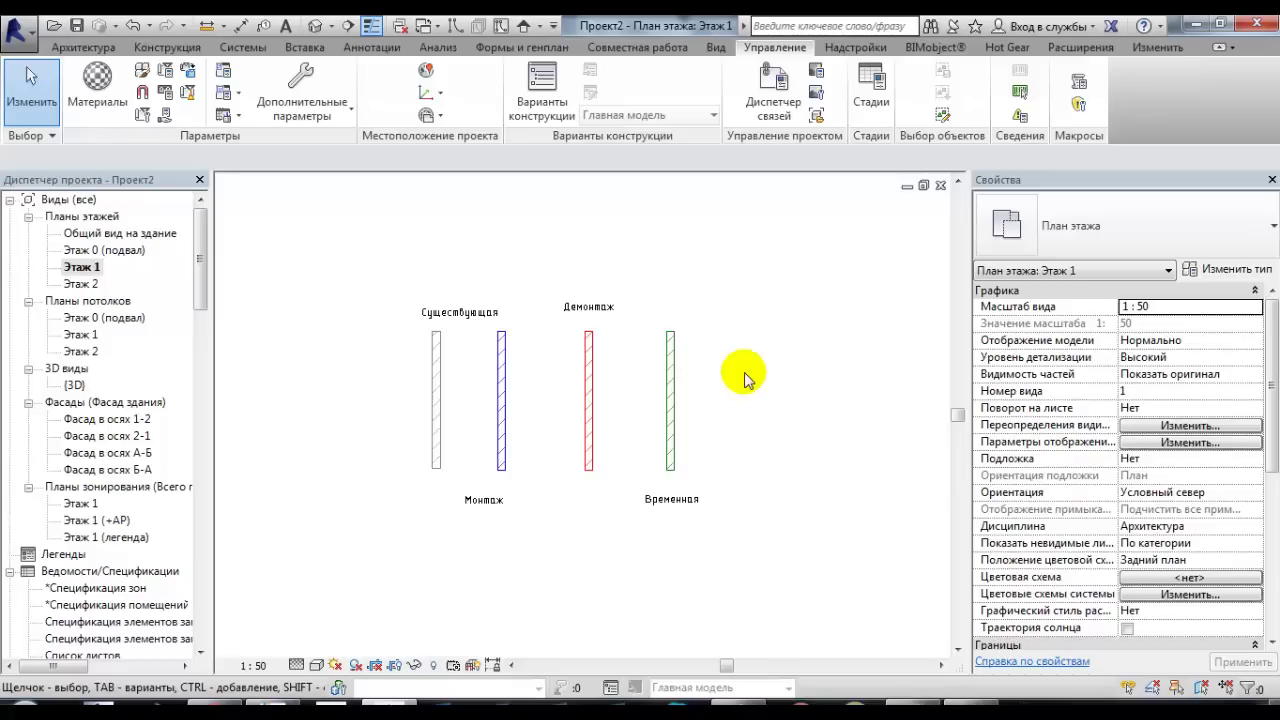
pyautogui.scroll(-5, 1265, 330)
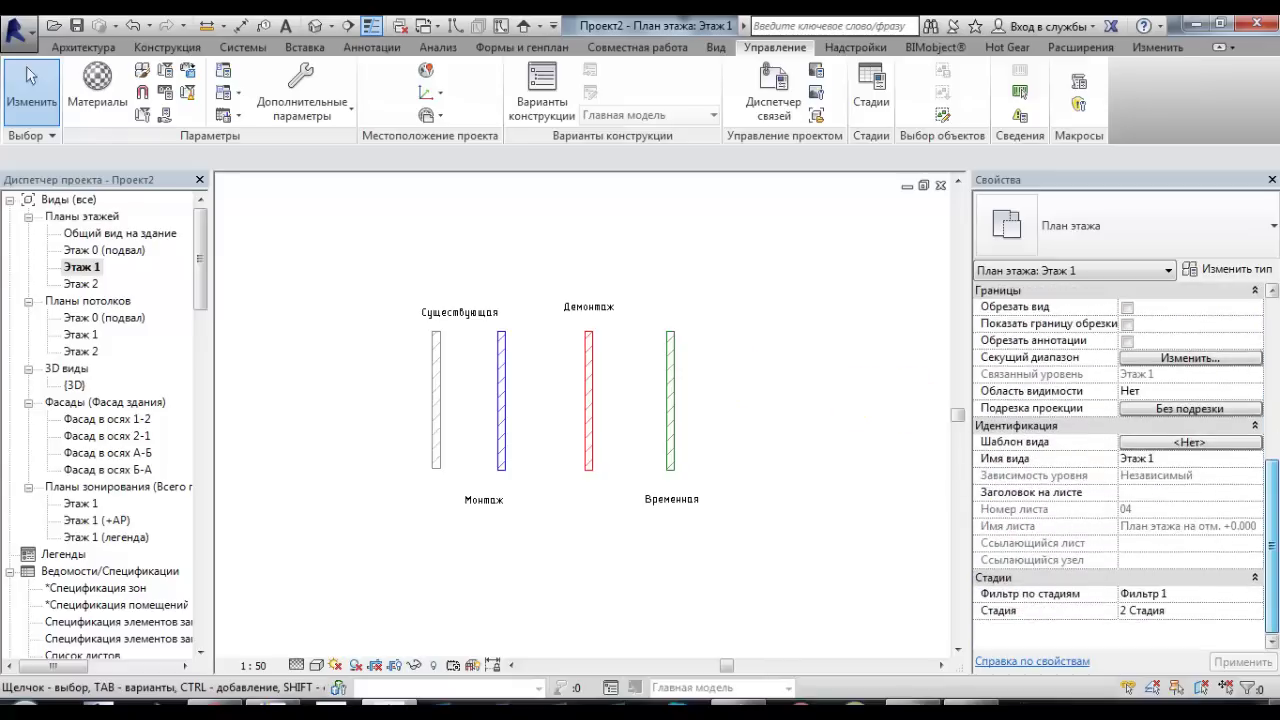
pyautogui.click(1256, 611)
pyautogui.click(1256, 611)
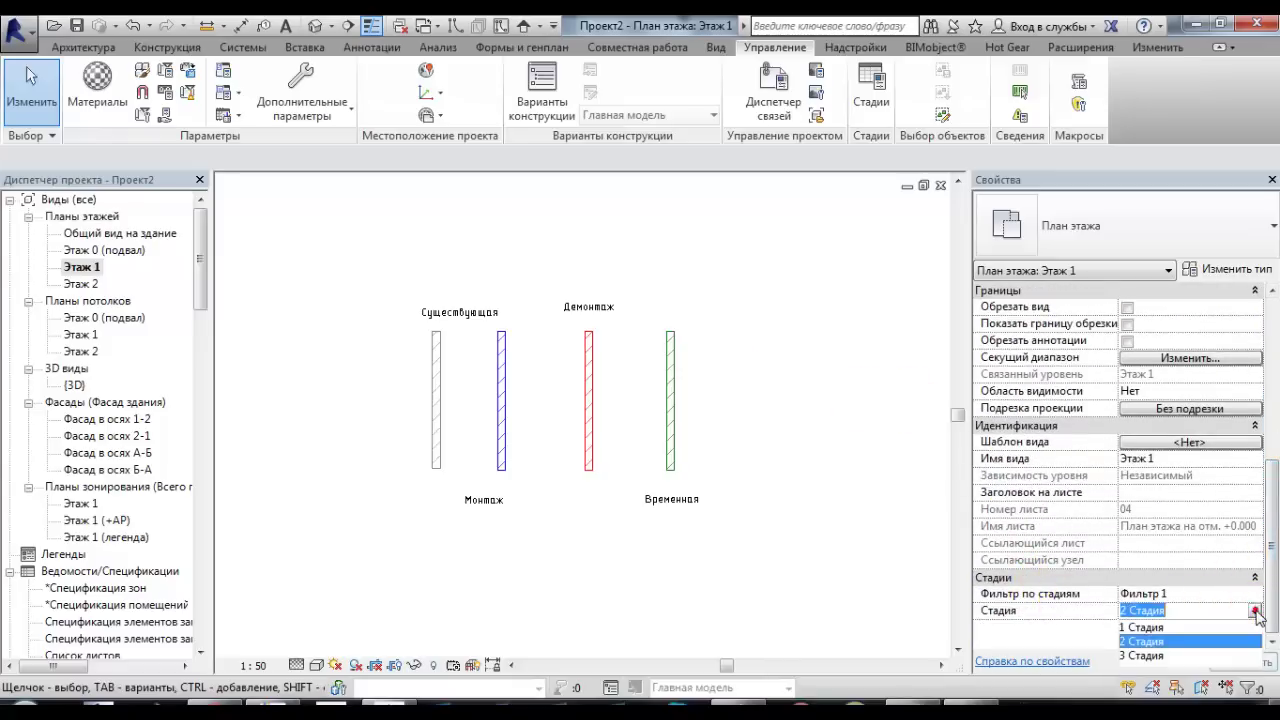
pyautogui.click(647, 546)
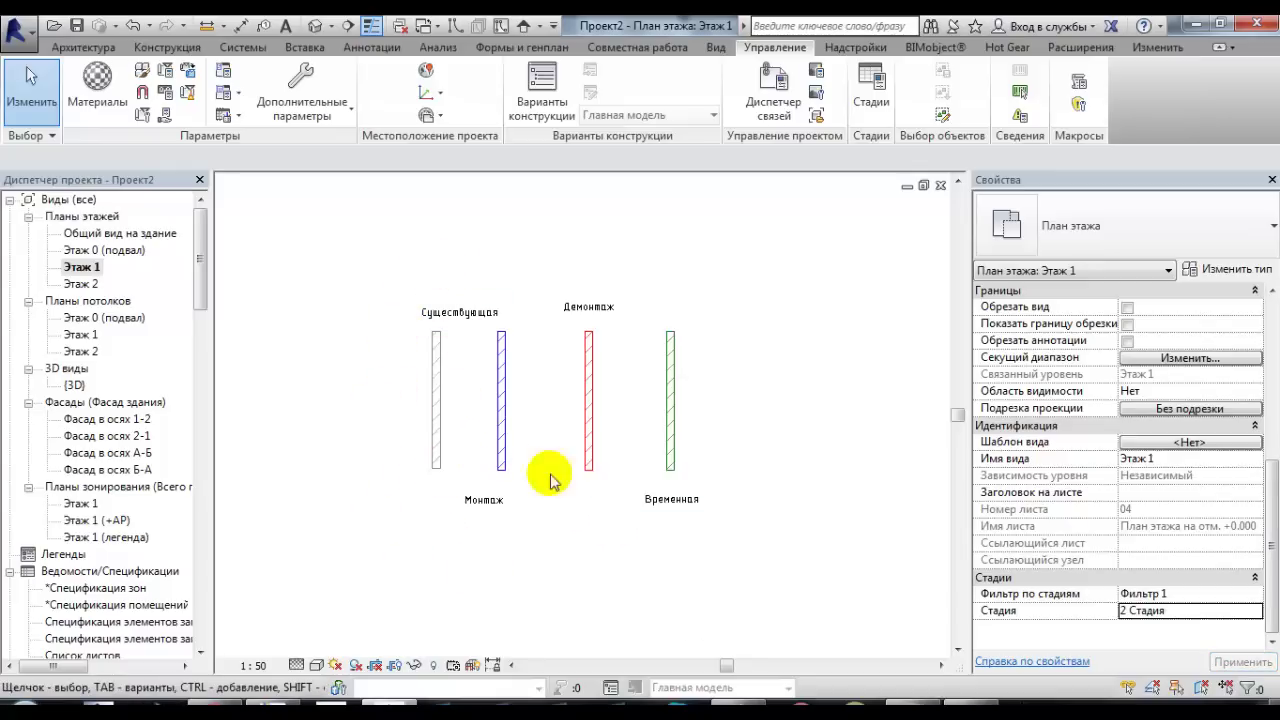
# - Move the Существующая label to a new spot above the walls
pyautogui.click(459, 317)
pyautogui.scroll(2, 459, 317)
pyautogui.moveTo(423, 294); pyautogui.dragTo(365, 290)
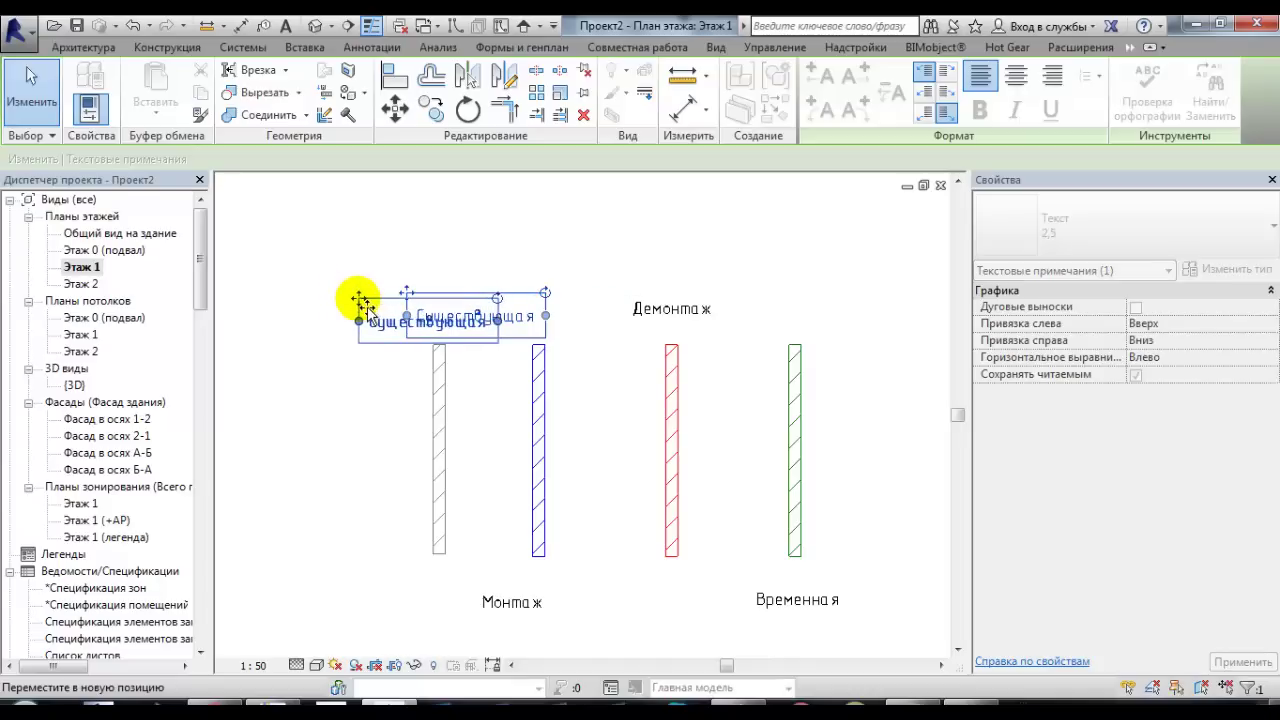
pyautogui.moveTo(365, 290); pyautogui.dragTo(366, 294)
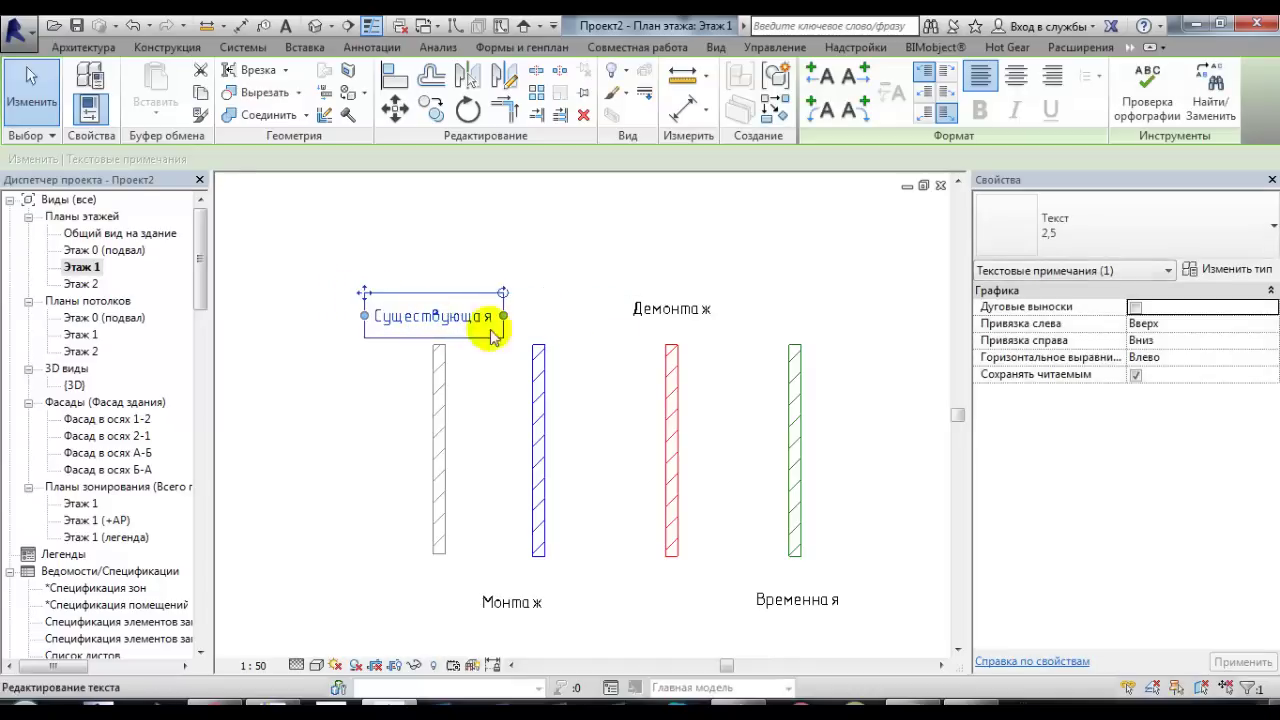
pyautogui.click(688, 371)
pyautogui.scroll(-2, 688, 371)
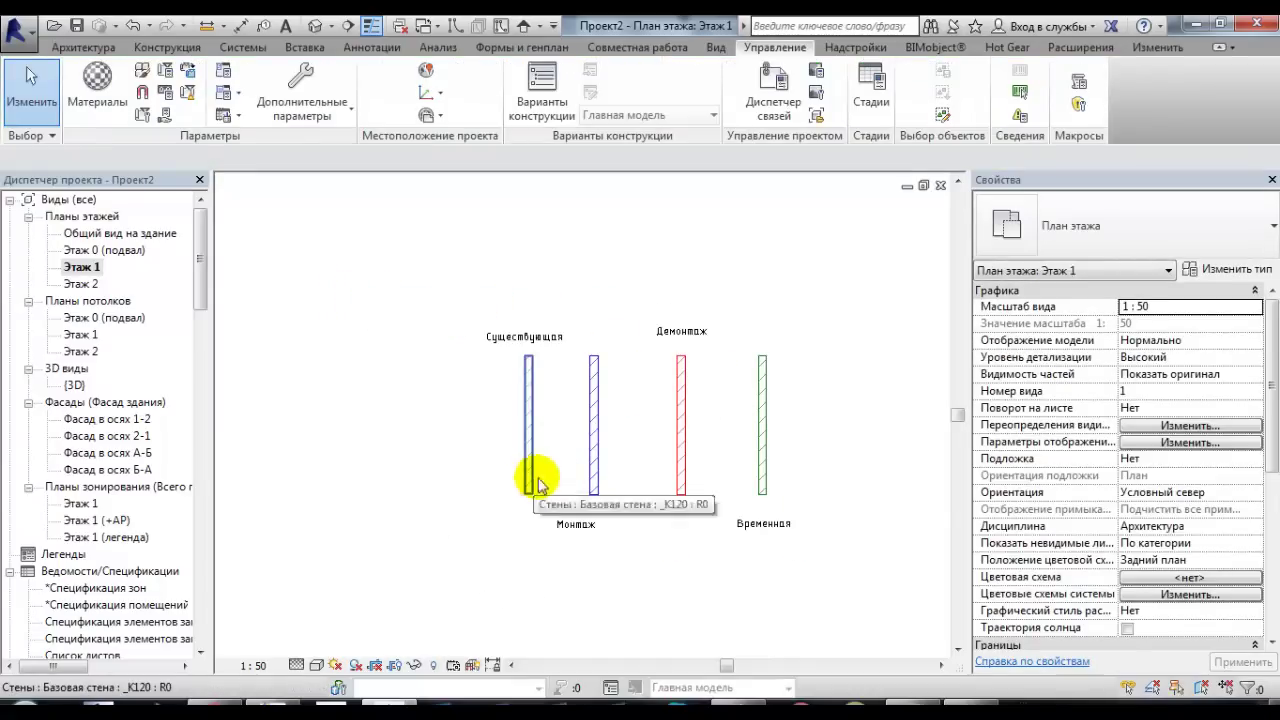
pyautogui.scroll(-5, 1120, 470)
pyautogui.scroll(-2, 1120, 470)
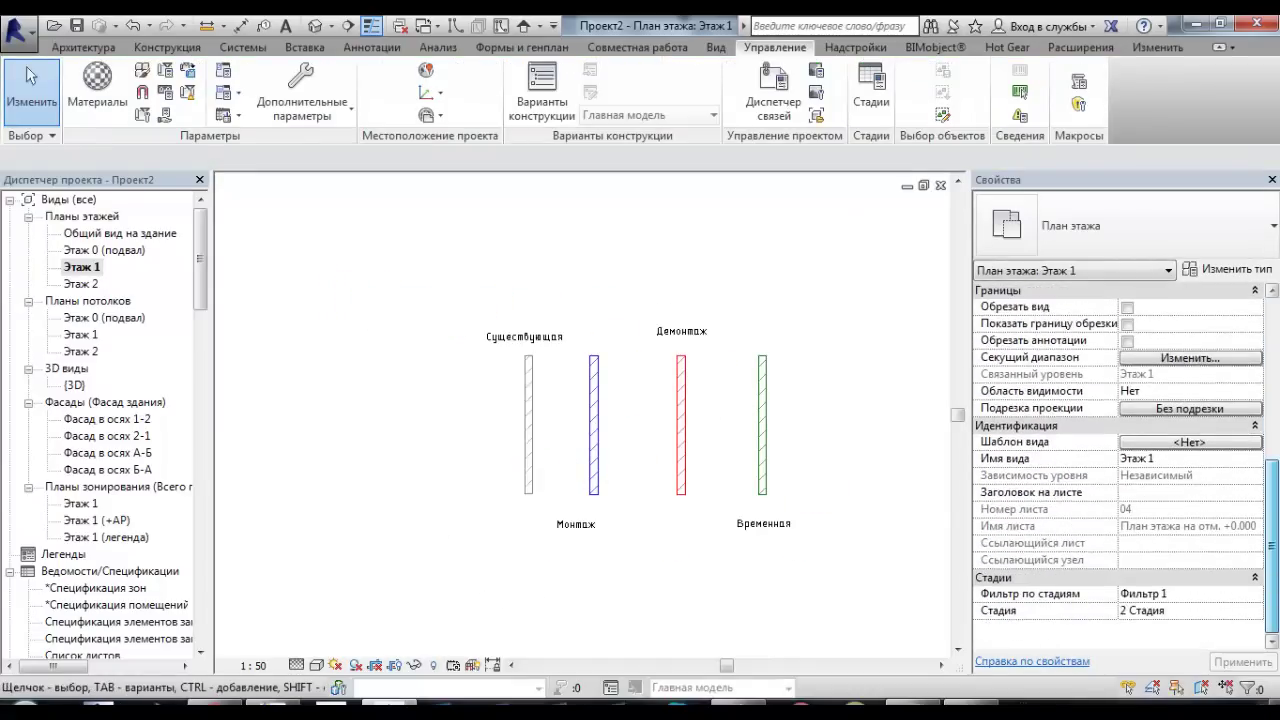
# - Compare the plan under 1 Стадия and 3 Стадия, then return the view to 2 Стадия
pyautogui.click(1250, 610)
pyautogui.click(1255, 611)
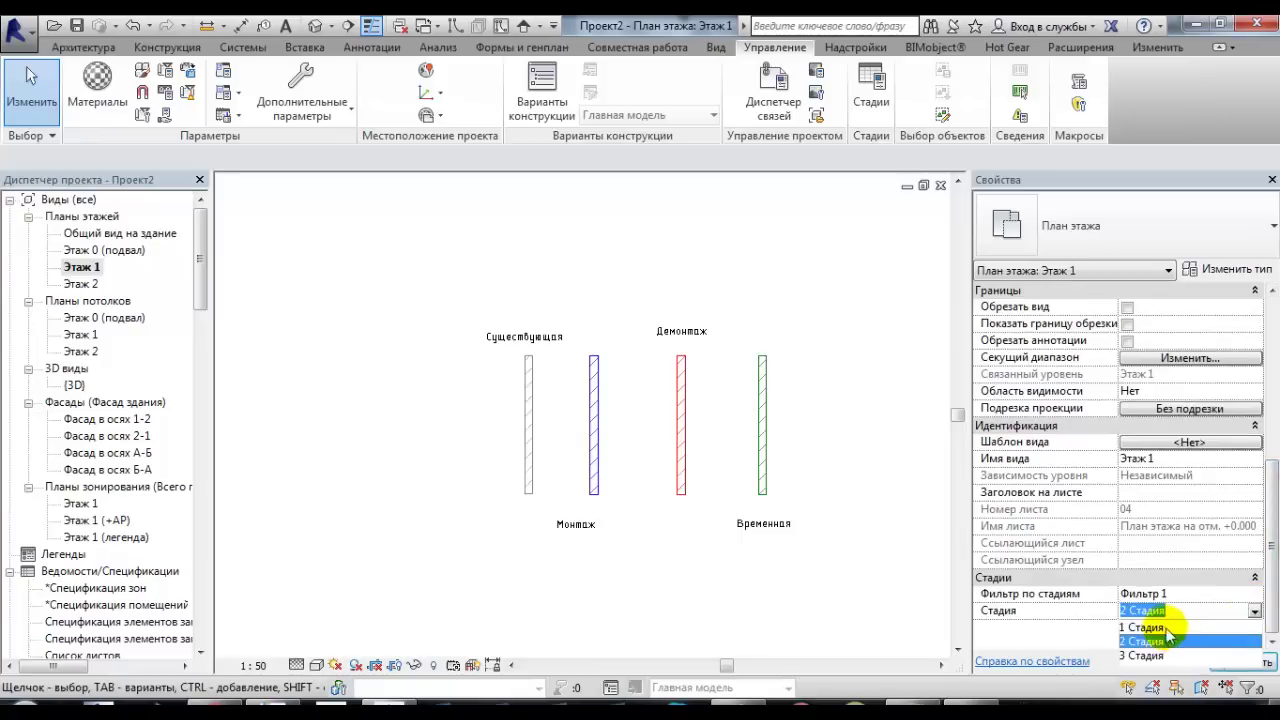
pyautogui.click(1165, 627)
pyautogui.moveTo(640, 508); pyautogui.dragTo(612, 492, button='middle')
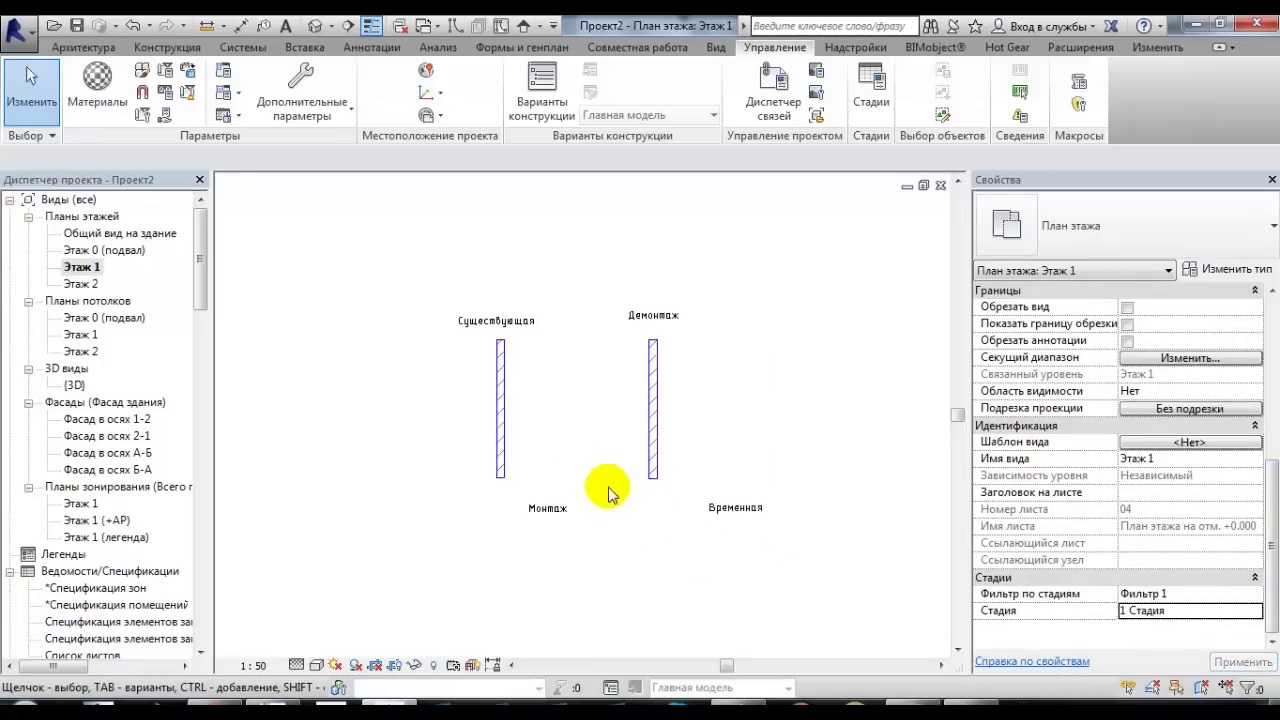
pyautogui.scroll(1, 610, 492)
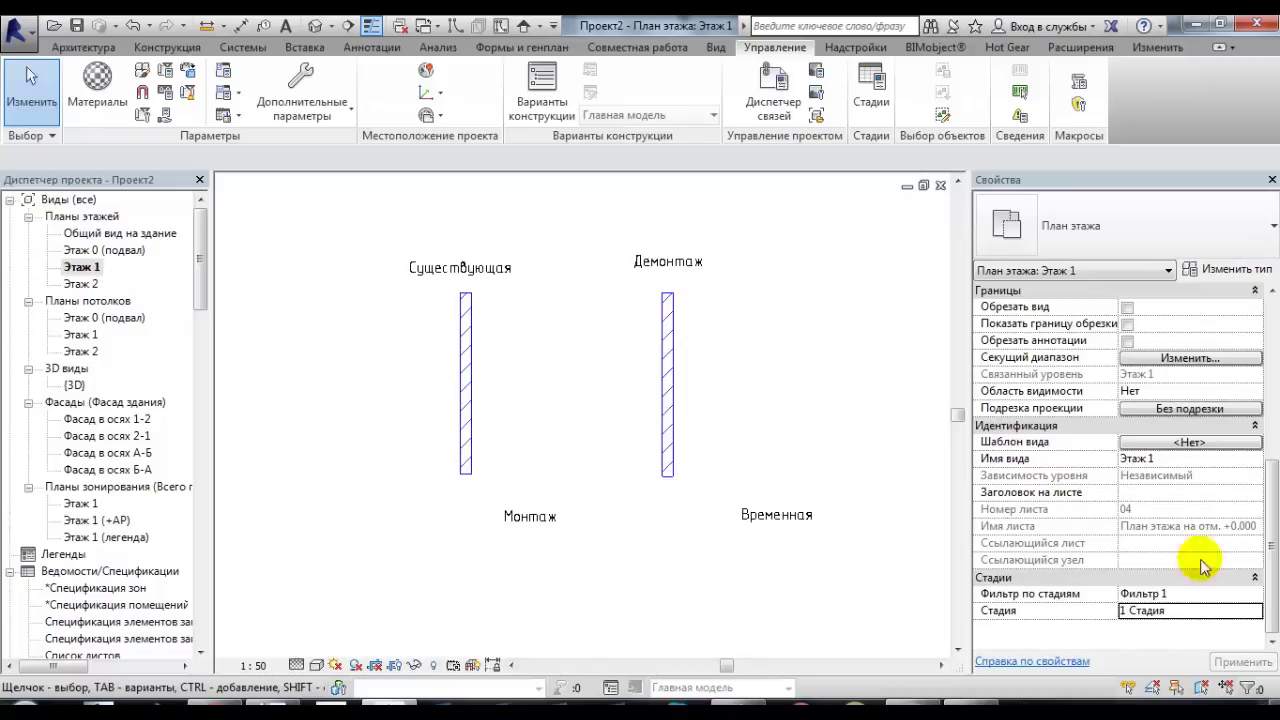
pyautogui.click(1252, 610)
pyautogui.click(1172, 652)
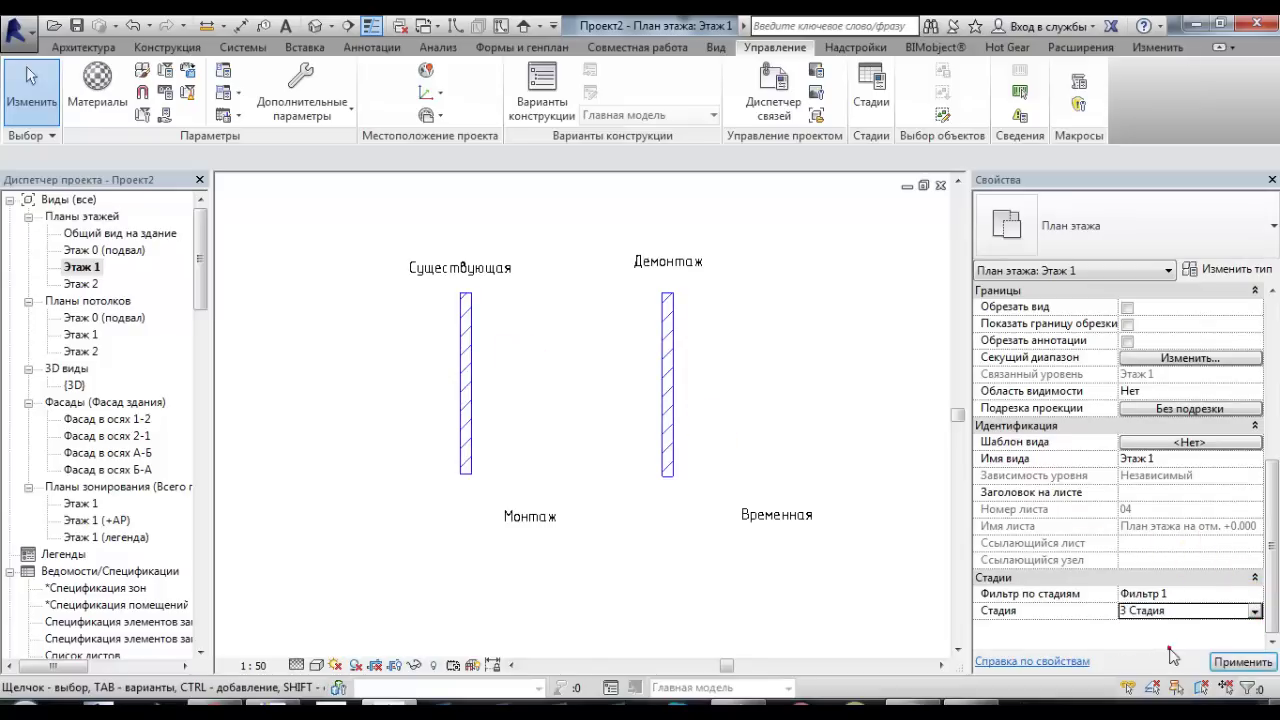
pyautogui.click(1254, 612)
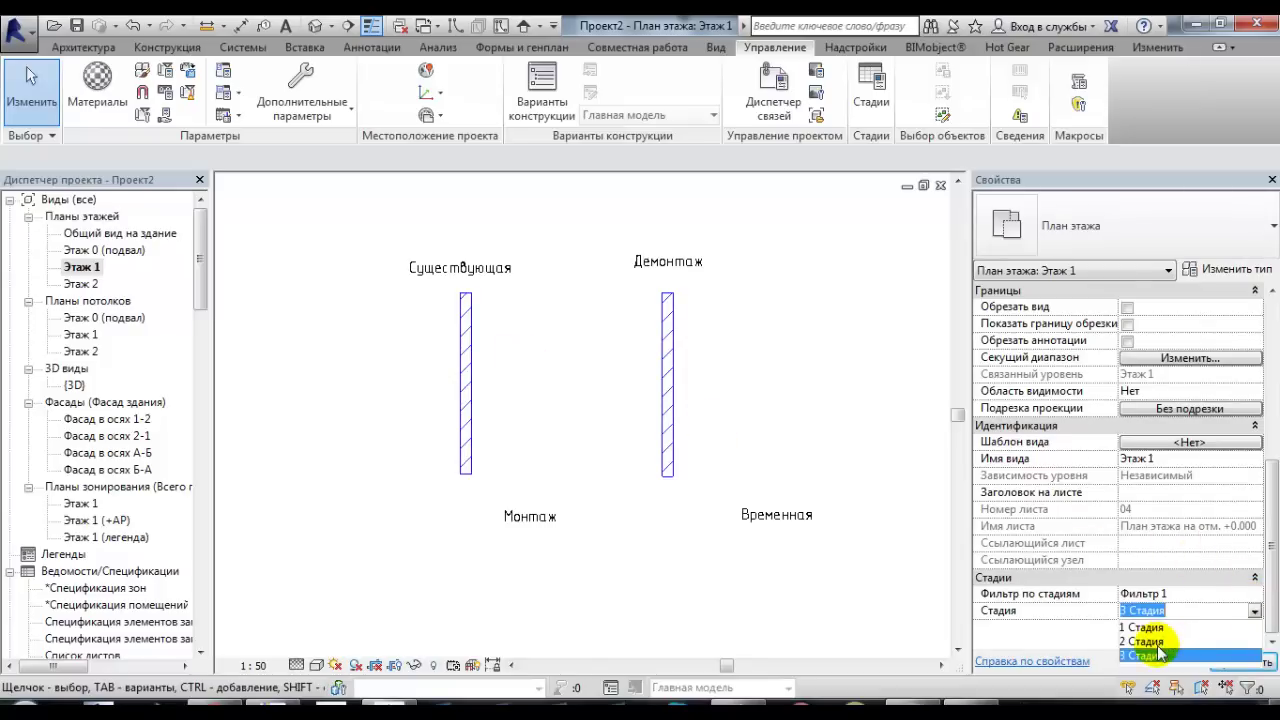
pyautogui.click(1142, 641)
pyautogui.moveTo(608, 437)
pyautogui.mouseDown(button='middle')
pyautogui.moveTo(549, 468)
pyautogui.moveTo(514, 451)
pyautogui.mouseUp(button='middle')
pyautogui.scroll(3, 391, 371)
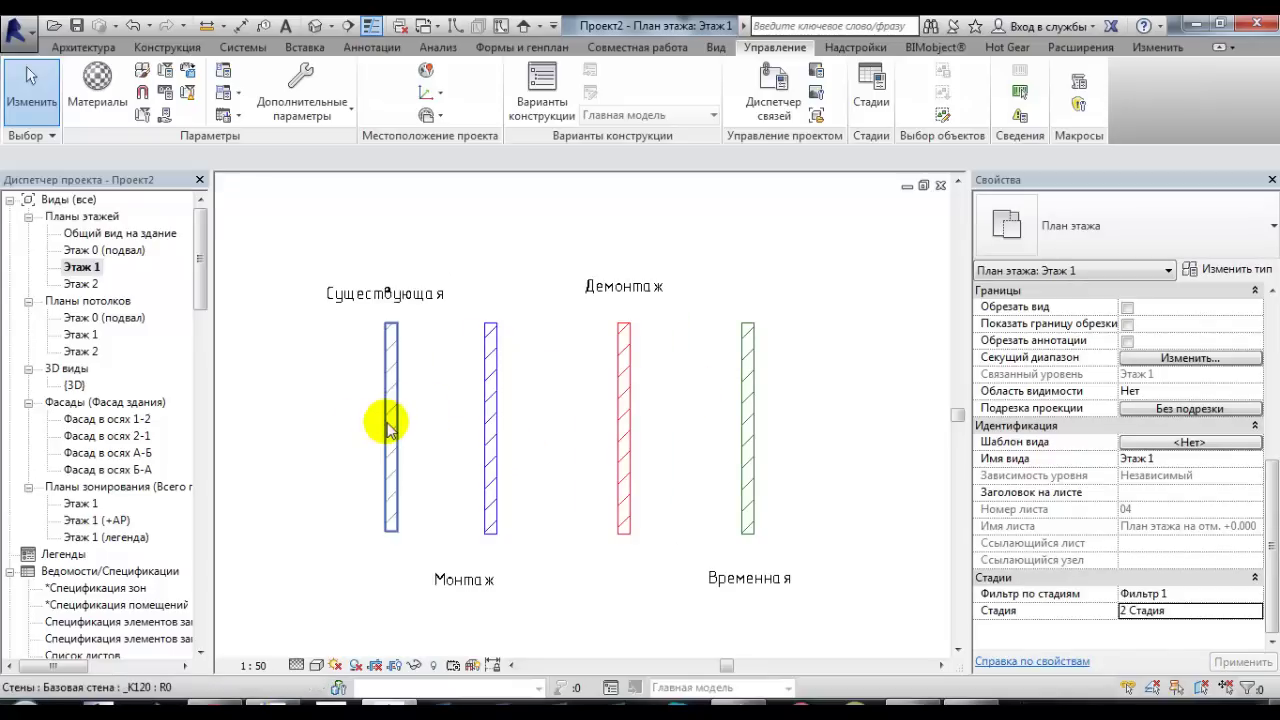
pyautogui.scroll(-1, 392, 426)
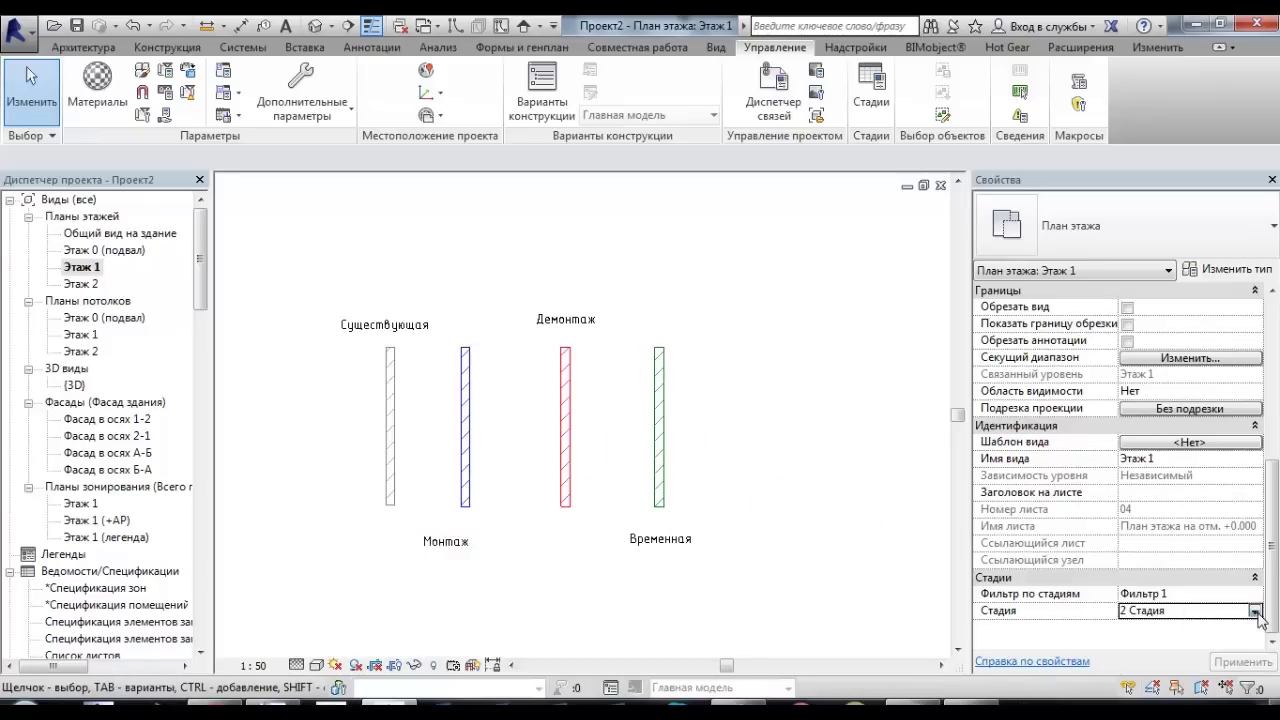
# - Switch the view to 3 Стадия to confirm only grey walls remain
pyautogui.click(1256, 611)
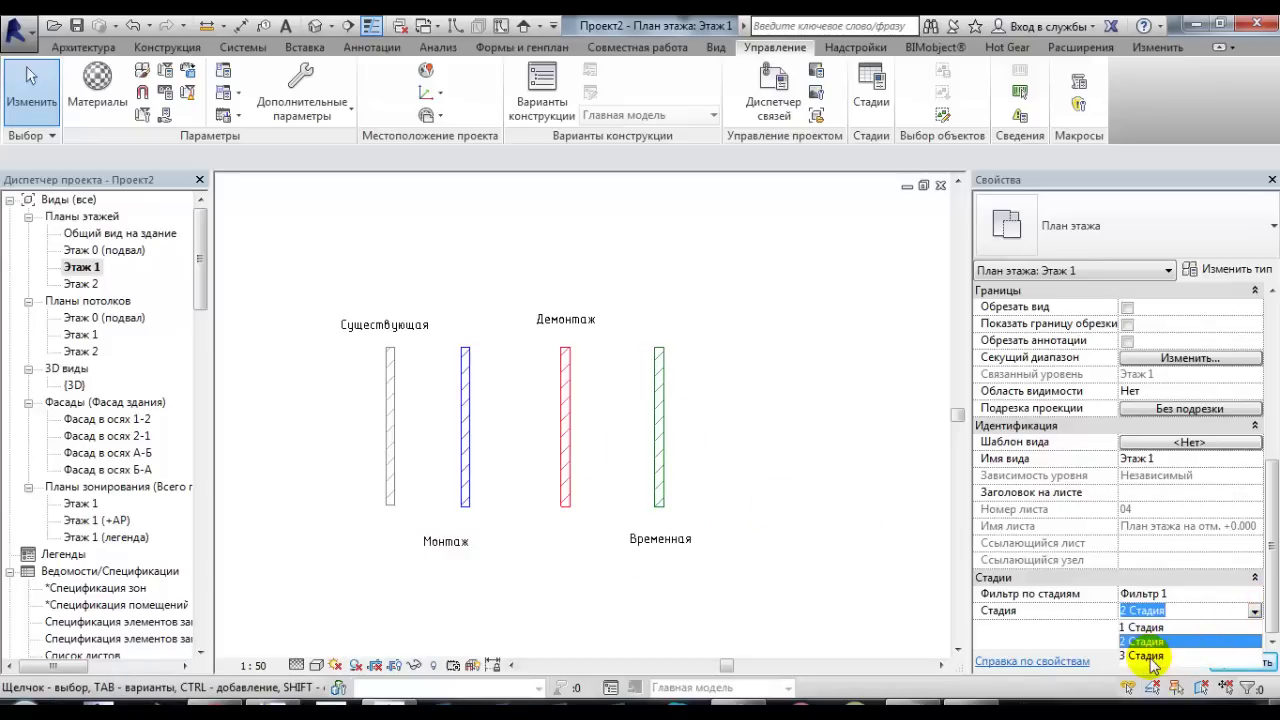
pyautogui.click(1145, 656)
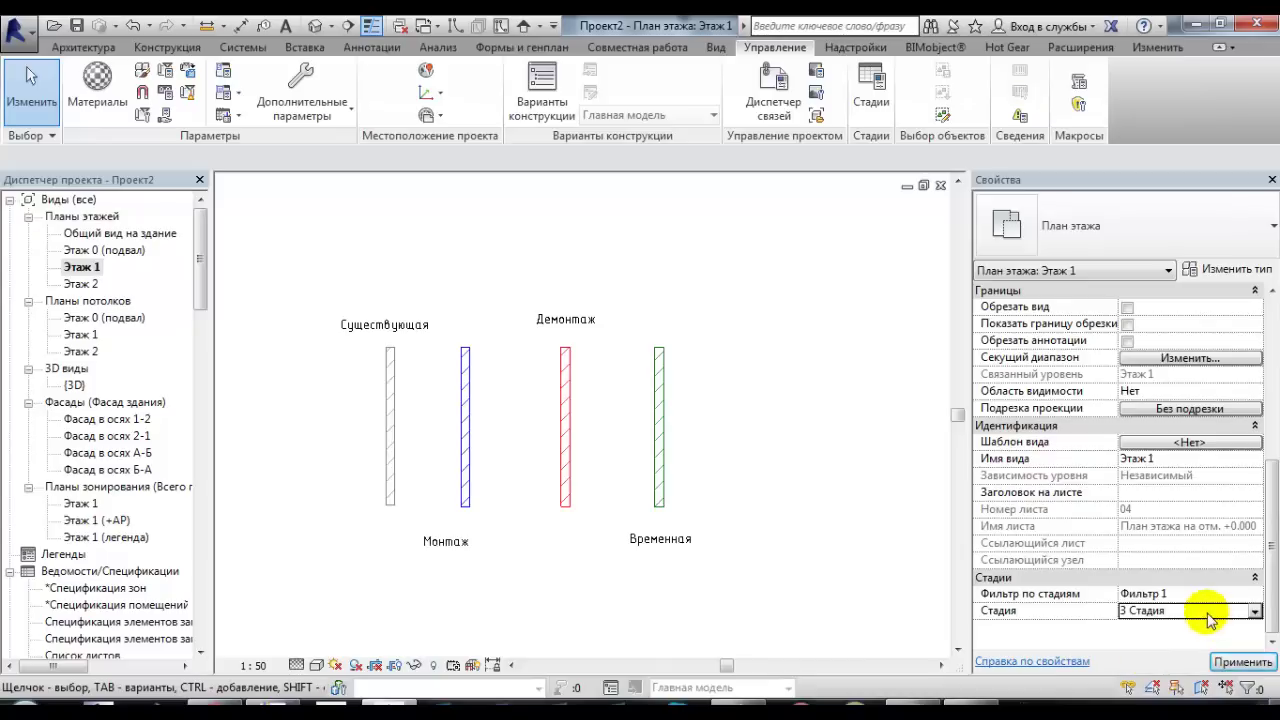
pyautogui.click(1240, 662)
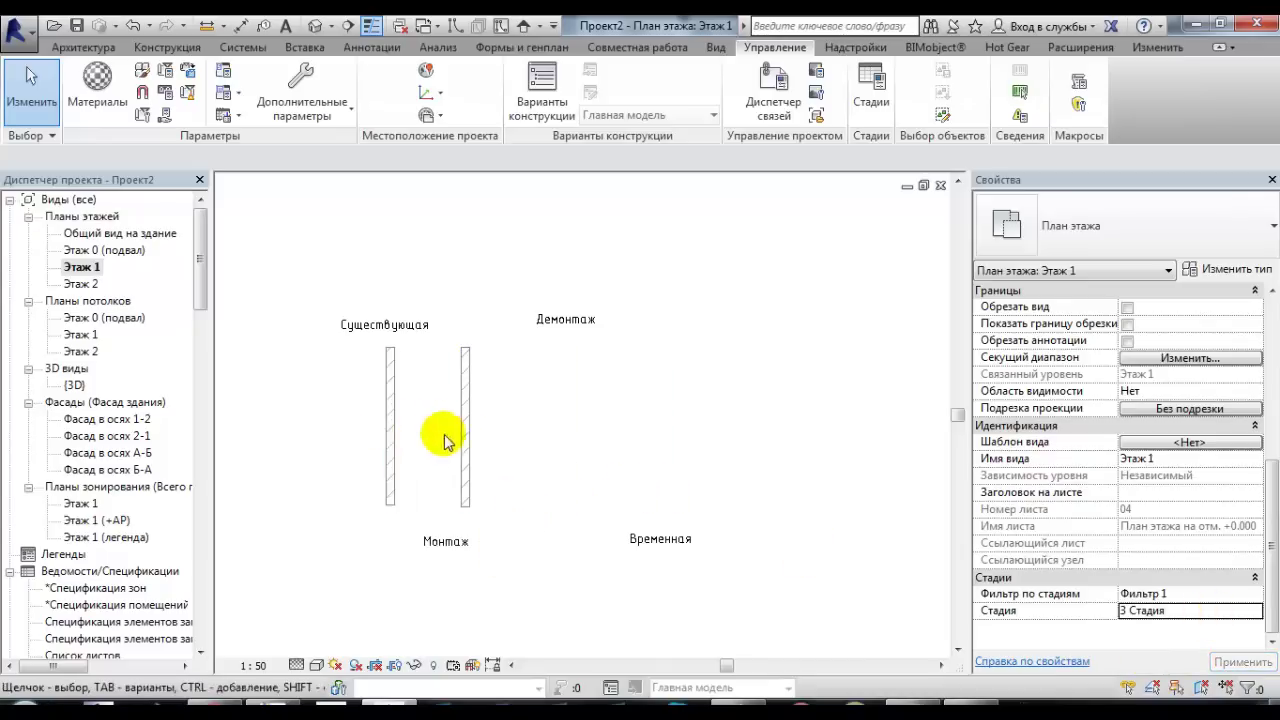
# - Nudge the Монтаж label slightly right and the Временная label slightly left
pyautogui.click(447, 555)
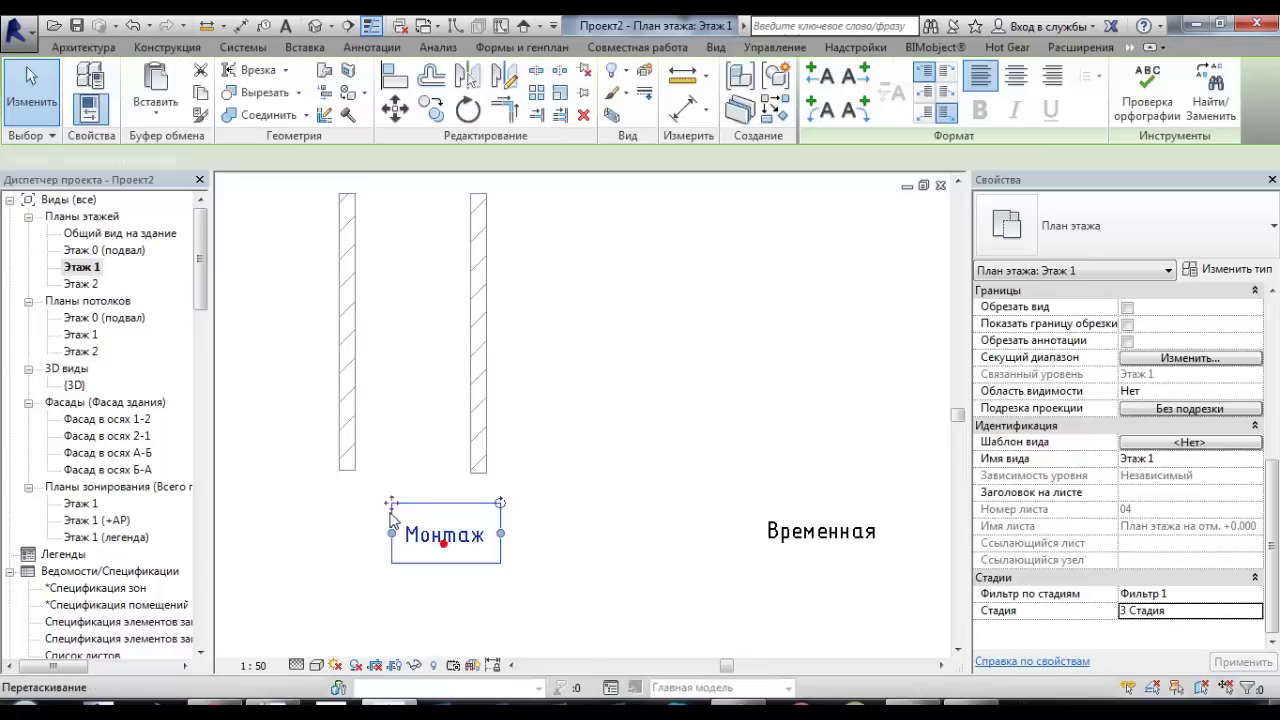
pyautogui.moveTo(393, 503); pyautogui.dragTo(421, 499)
pyautogui.click(614, 585)
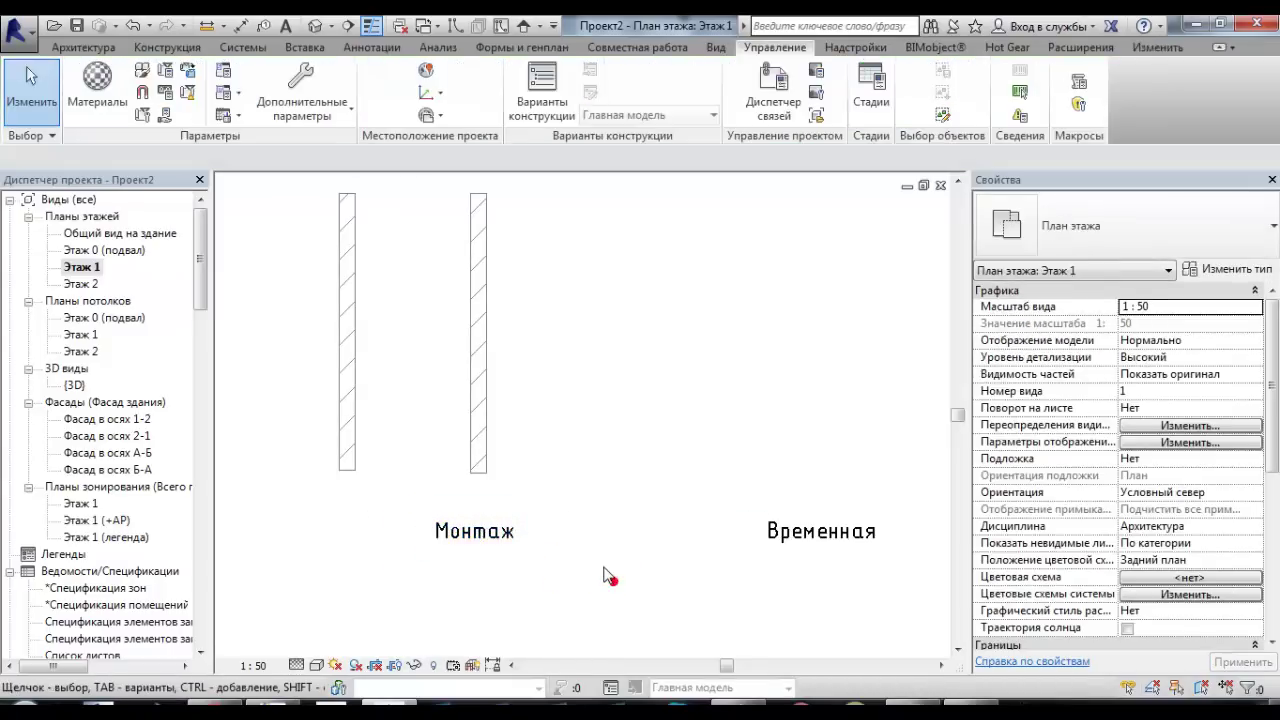
pyautogui.scroll(-3, 523, 563)
pyautogui.click(677, 546)
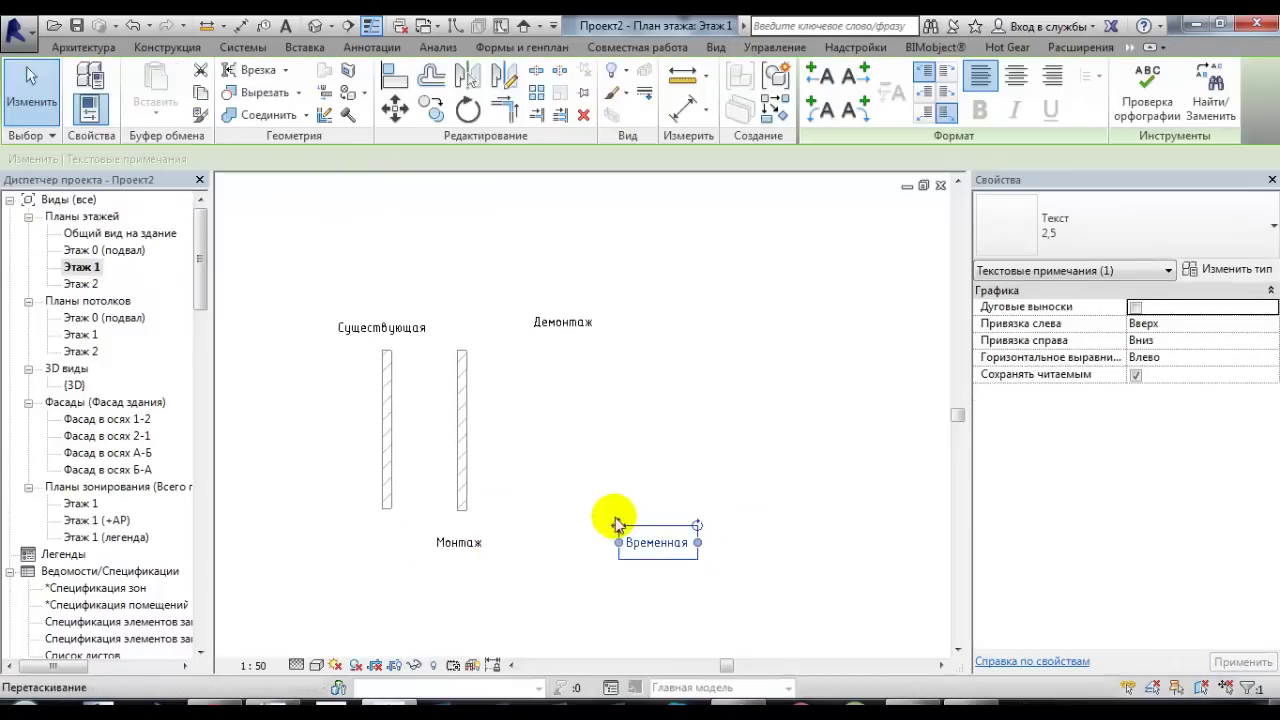
pyautogui.moveTo(618, 524); pyautogui.dragTo(608, 524)
pyautogui.click(772, 558)
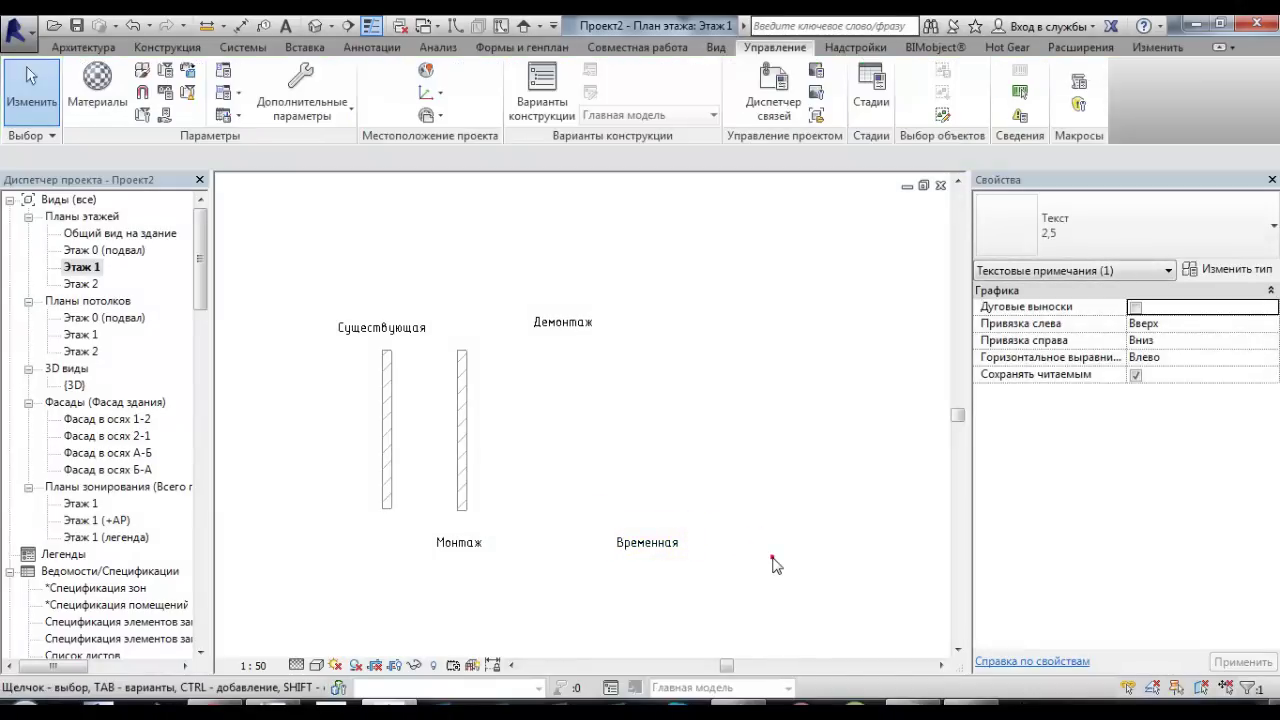
pyautogui.moveTo(771, 560); pyautogui.dragTo(743, 577, button='middle')
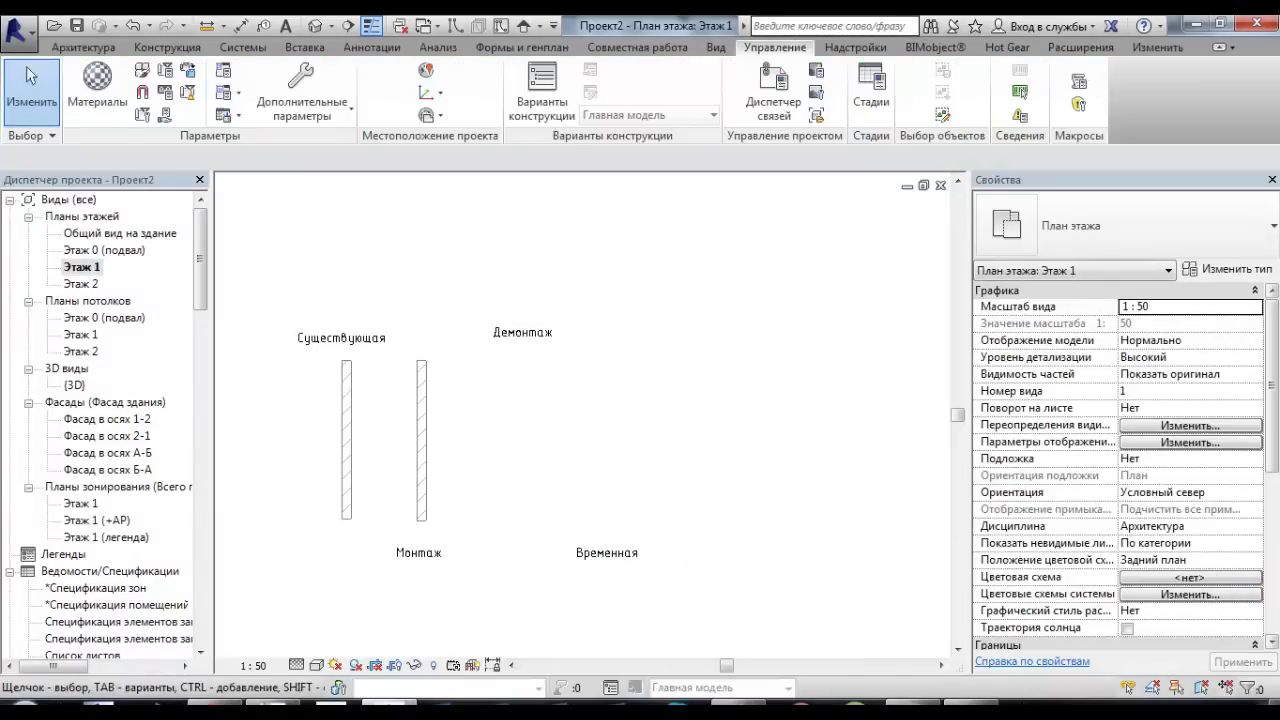
pyautogui.scroll(-5, 1245, 594)
# - Set the view's phase back to 2 Стадия
pyautogui.click(1240, 610)
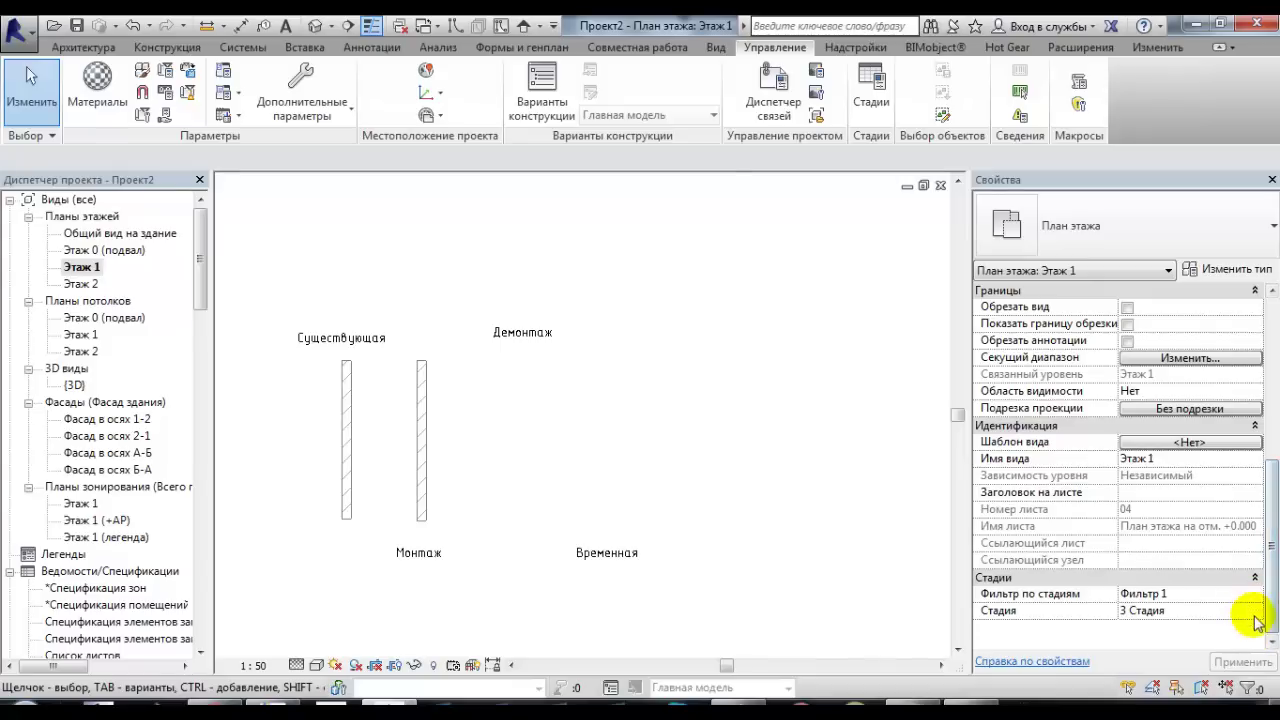
pyautogui.click(1255, 610)
pyautogui.click(1160, 642)
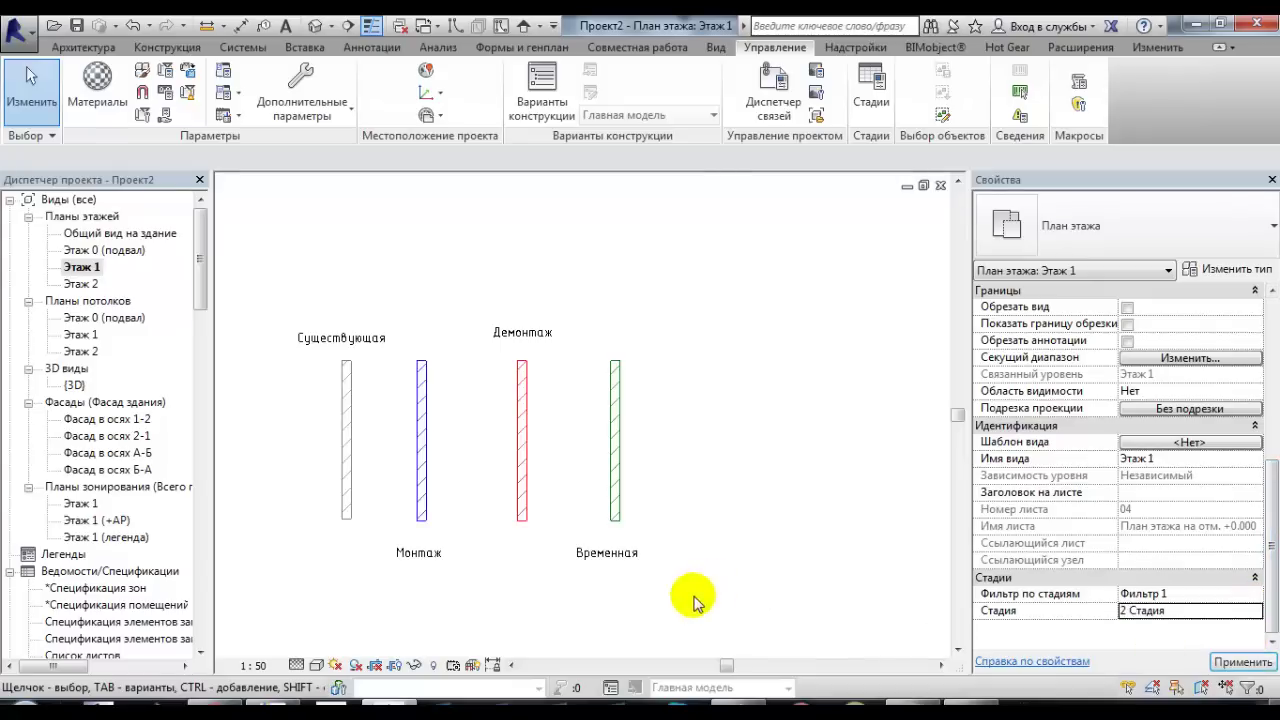
pyautogui.moveTo(609, 597)
pyautogui.mouseDown(button='middle')
pyautogui.moveTo(658, 568)
pyautogui.moveTo(637, 587)
pyautogui.mouseUp(button='middle')
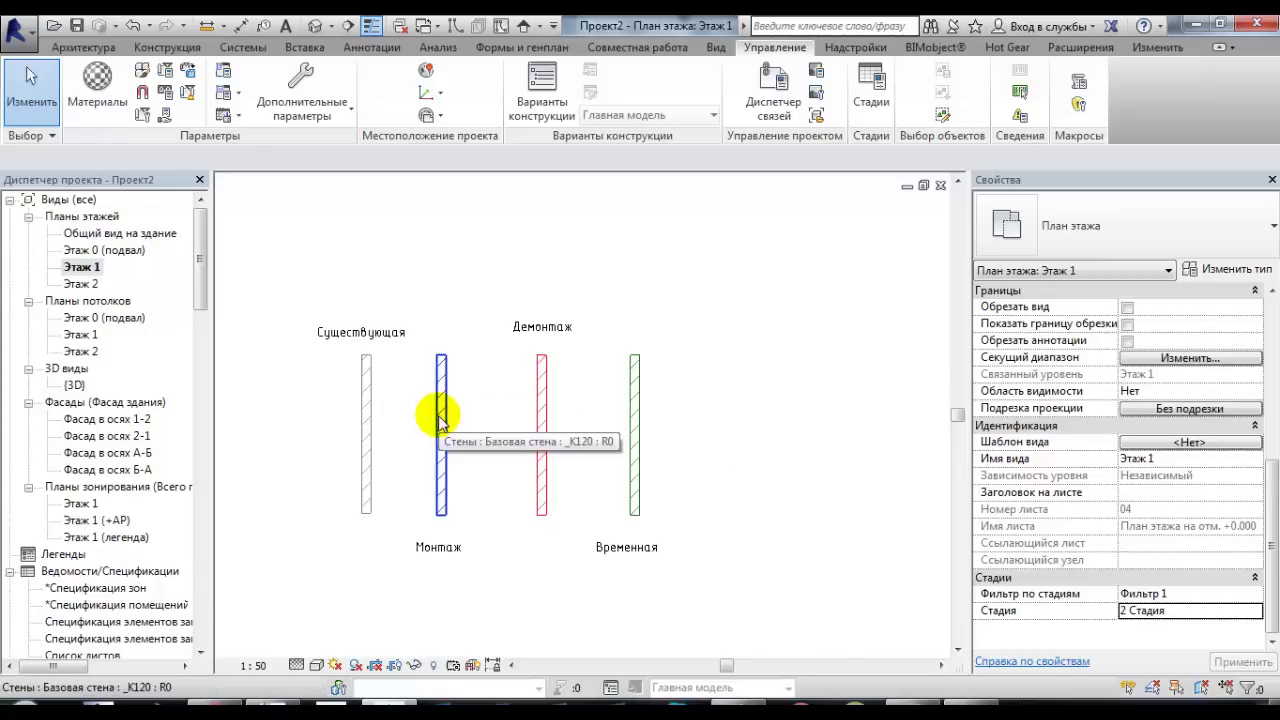
# - Duplicate the Этаж 1 plan and rename the copy to 'Этаж 1 план монтажа'
pyautogui.rightClick(78, 268)
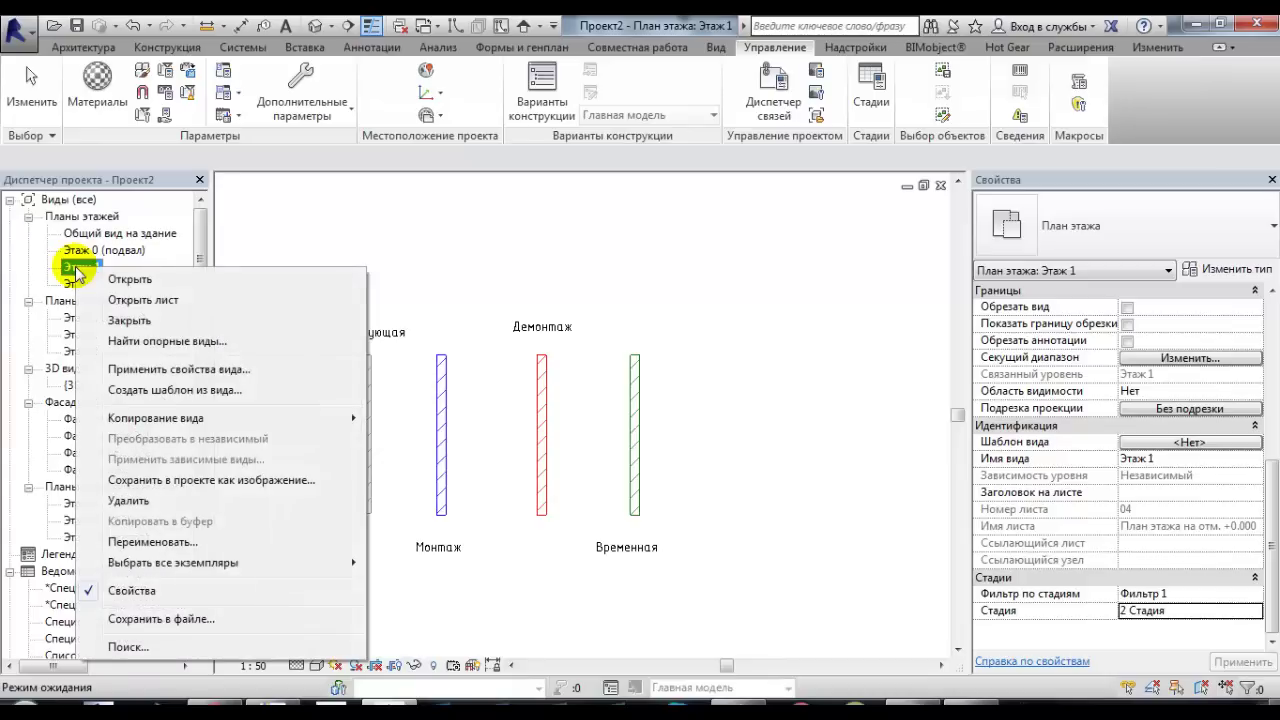
pyautogui.moveTo(155, 418)
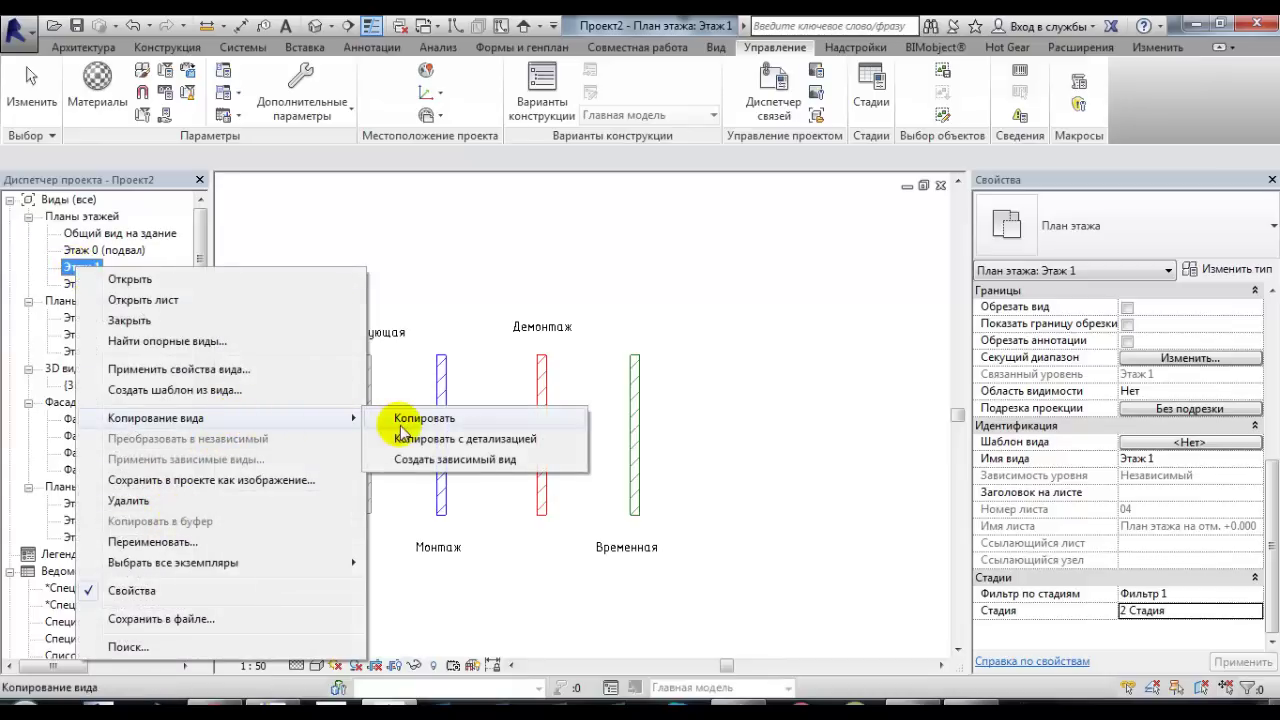
pyautogui.click(415, 428)
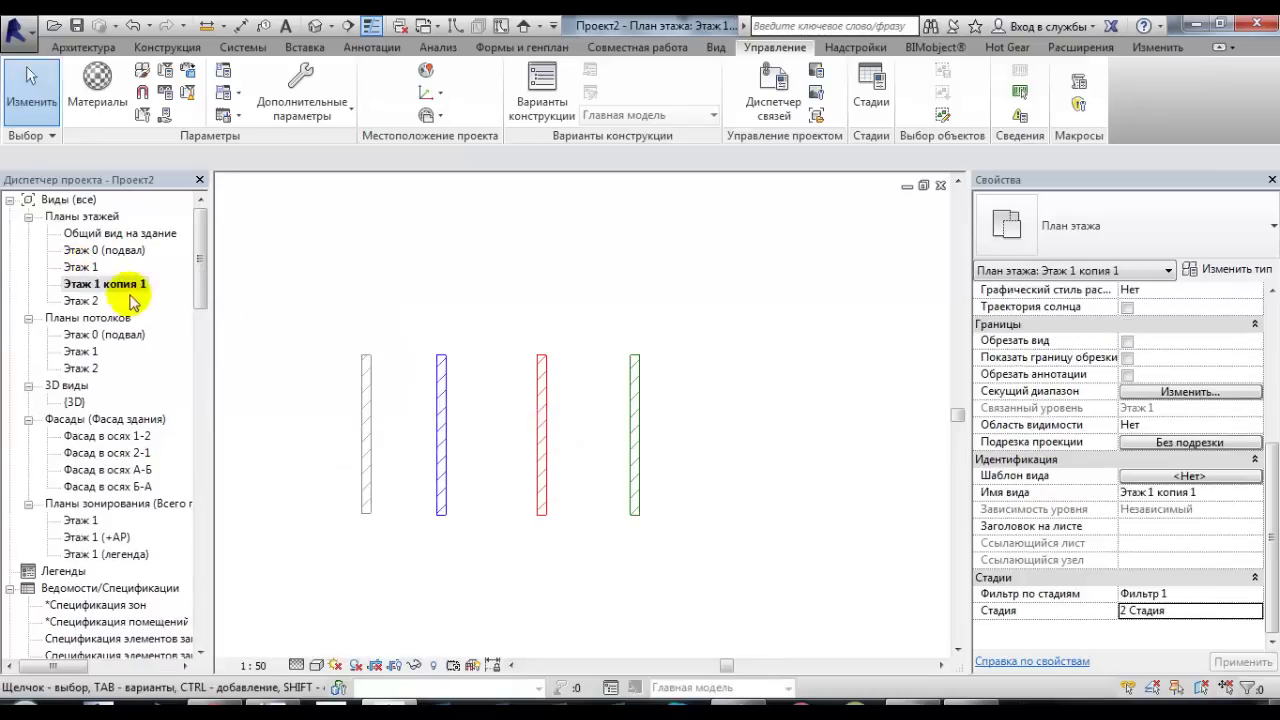
pyautogui.click(88, 284)
pyautogui.rightClick(88, 284)
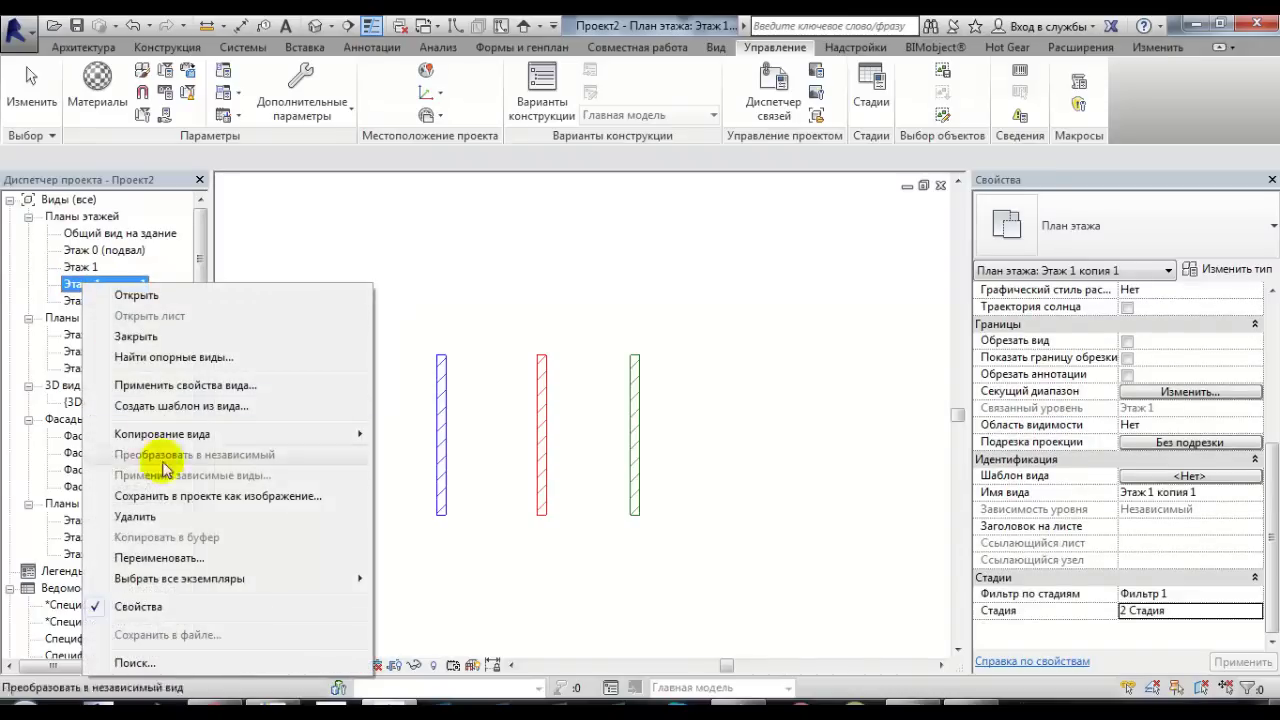
pyautogui.click(152, 558)
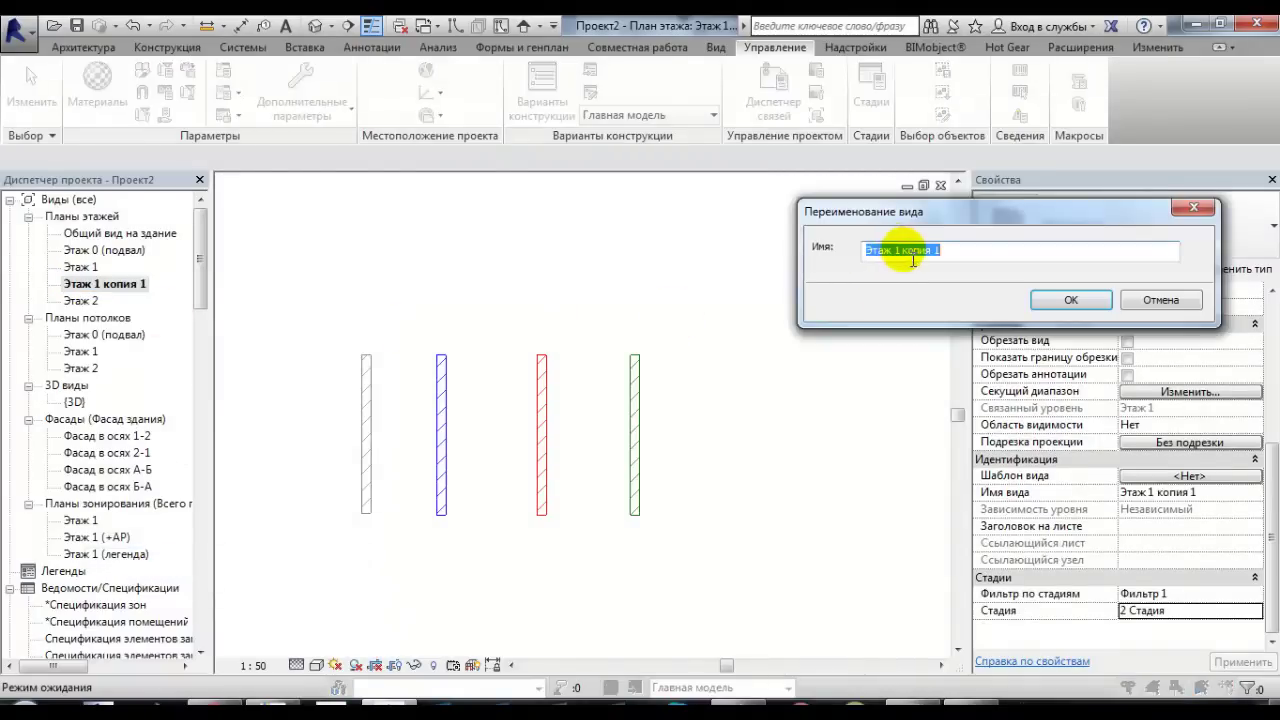
pyautogui.moveTo(903, 250); pyautogui.dragTo(1042, 257)
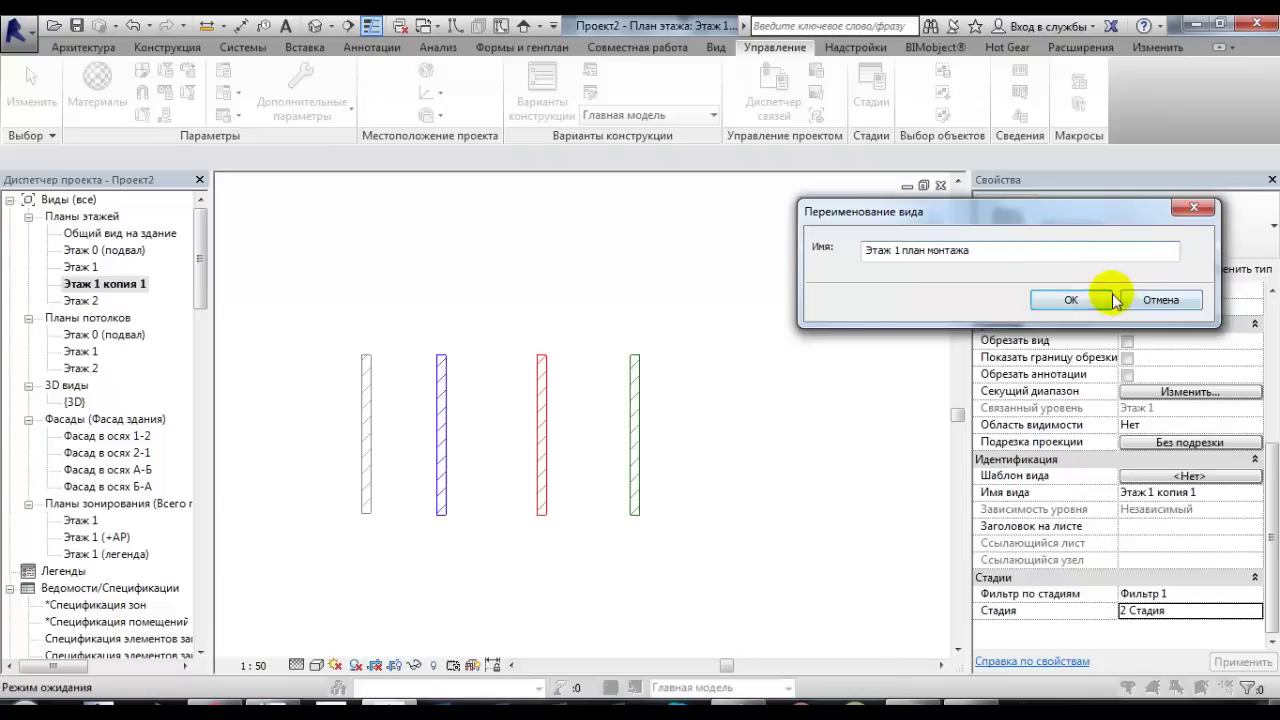
pyautogui.click(1060, 299)
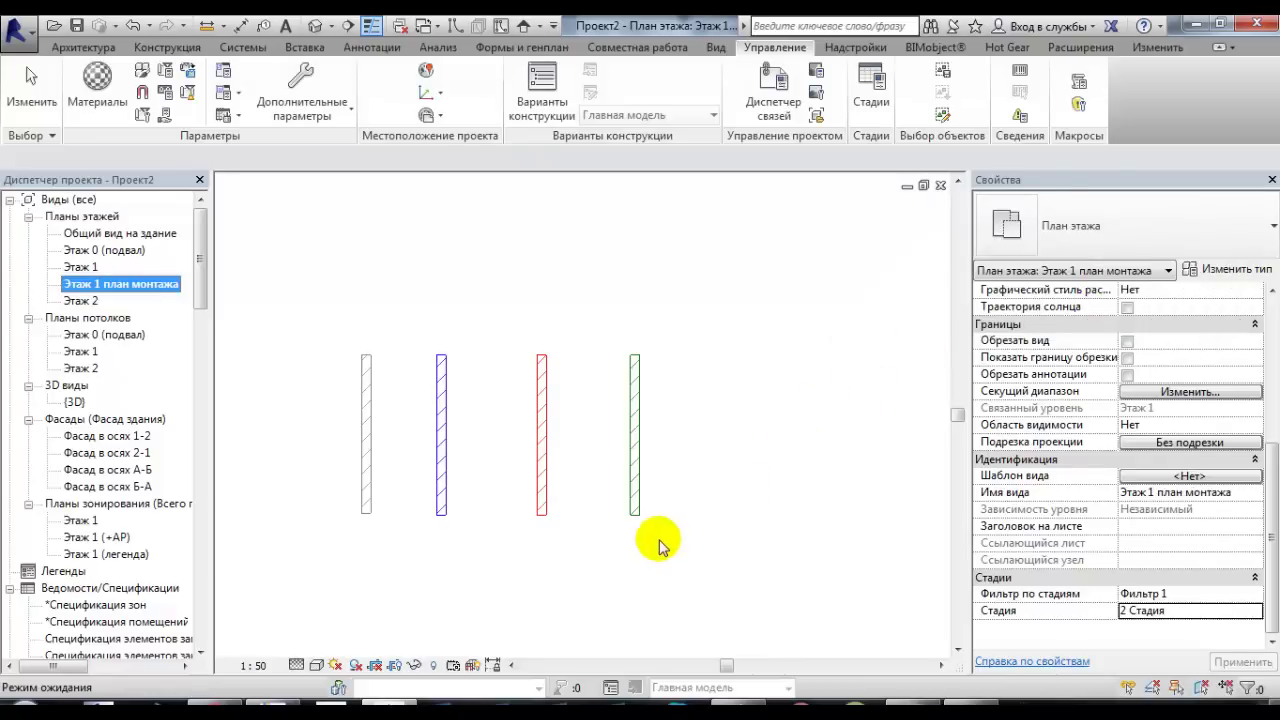
pyautogui.scroll(1, 430, 510)
pyautogui.scroll(-1, 410, 505)
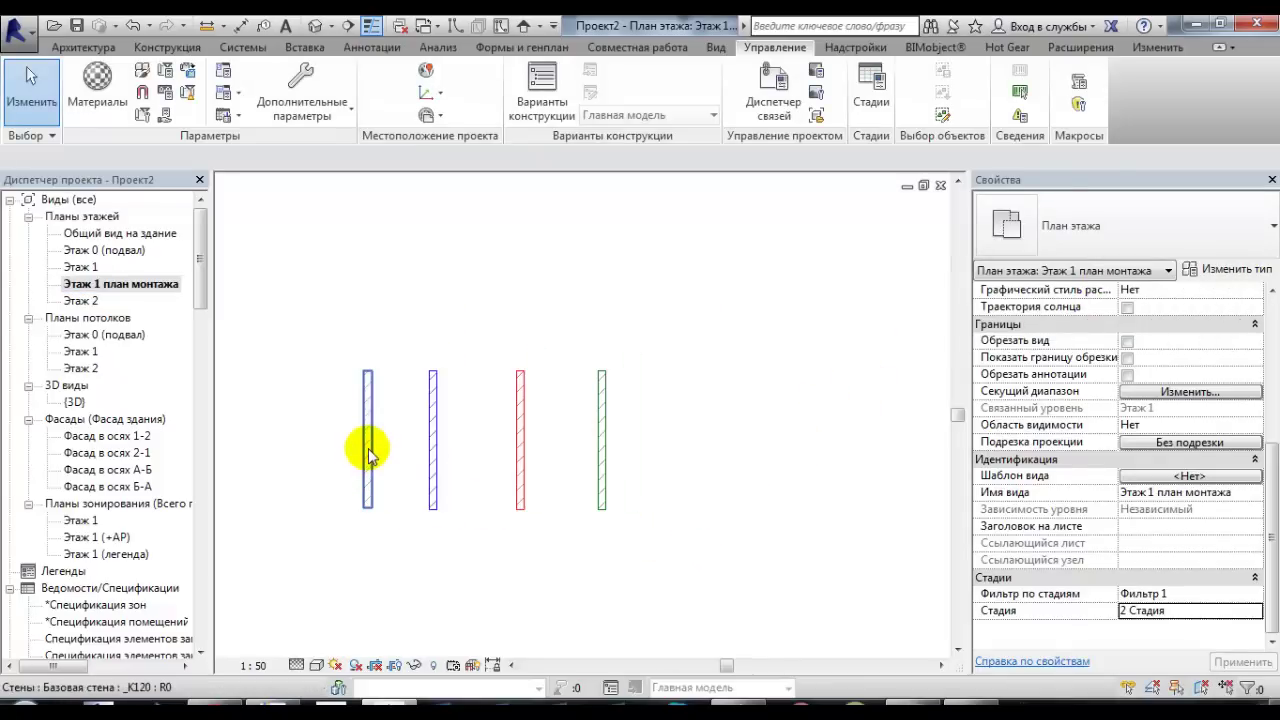
pyautogui.click(366, 443)
pyautogui.click(481, 565)
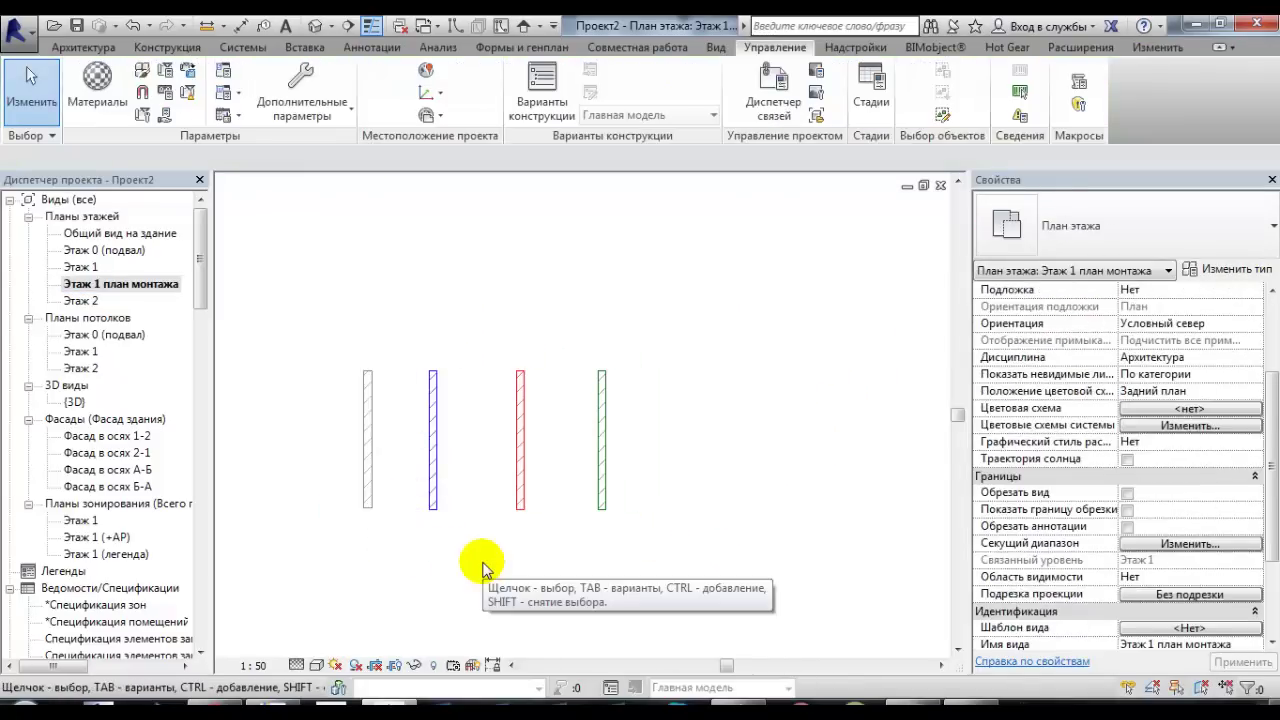
pyautogui.click(434, 441)
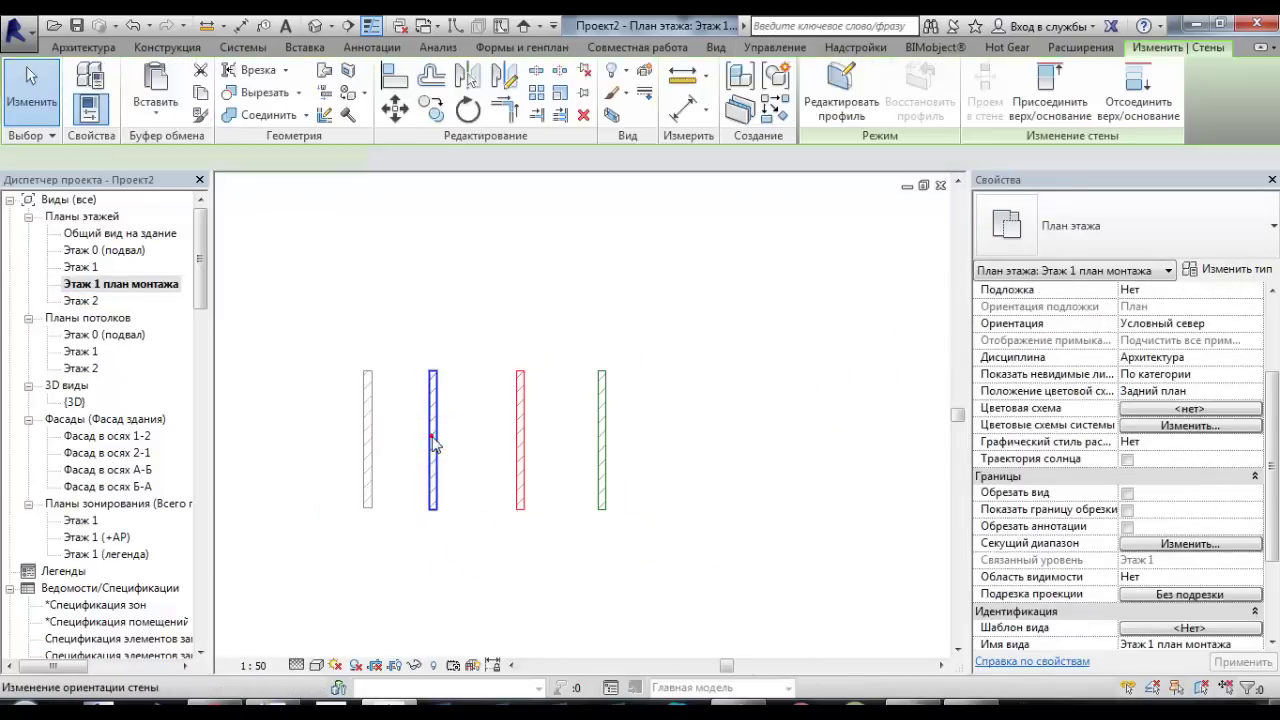
pyautogui.click(628, 555)
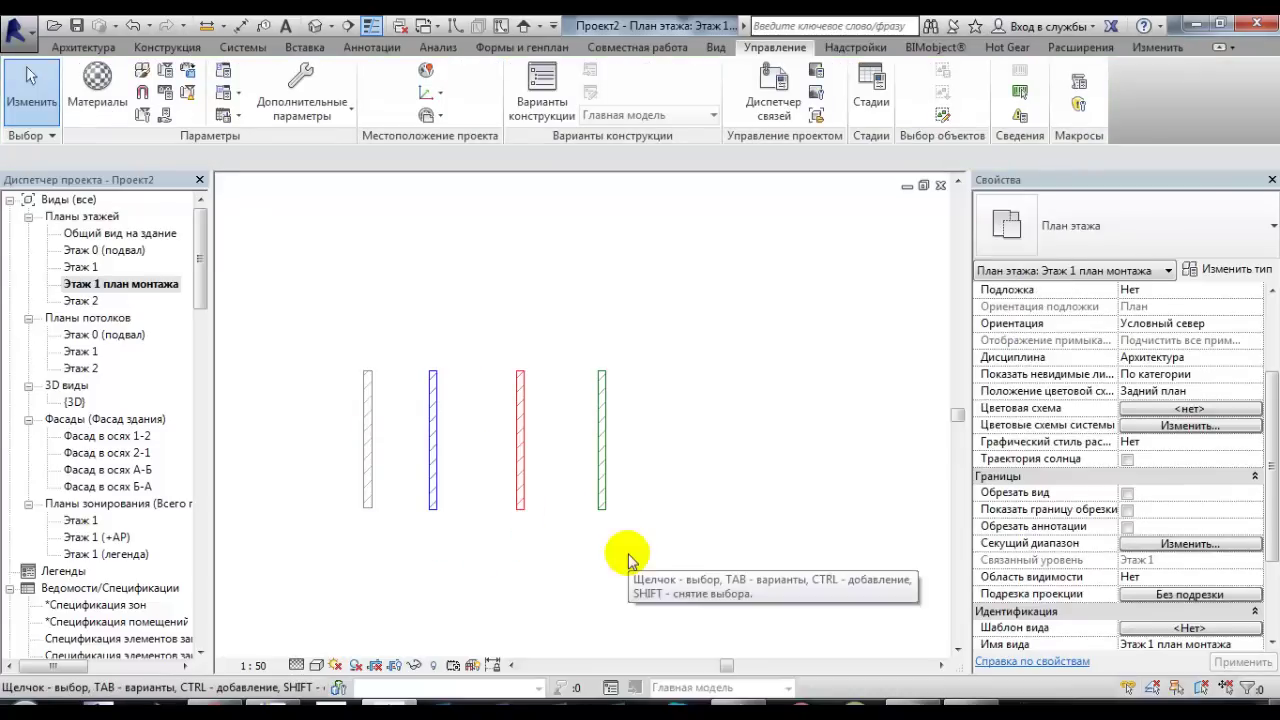
pyautogui.click(601, 448)
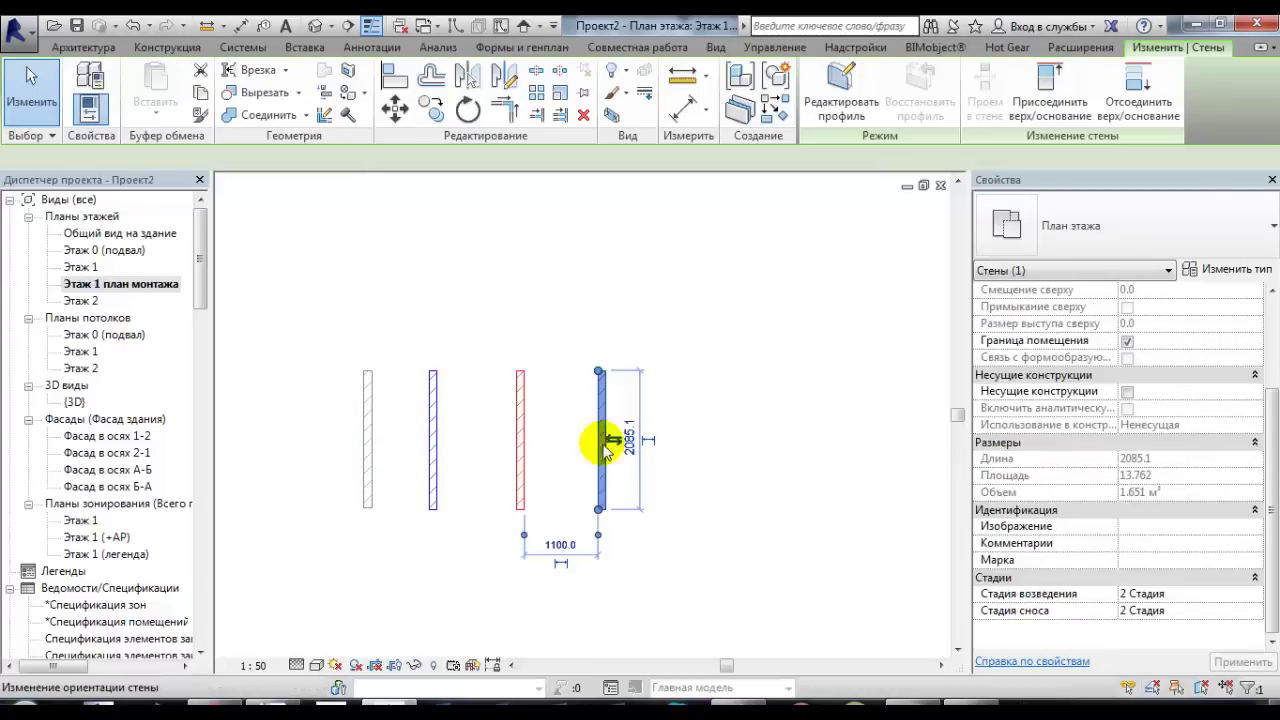
pyautogui.click(708, 525)
pyautogui.moveTo(712, 528); pyautogui.dragTo(734, 508, button='middle')
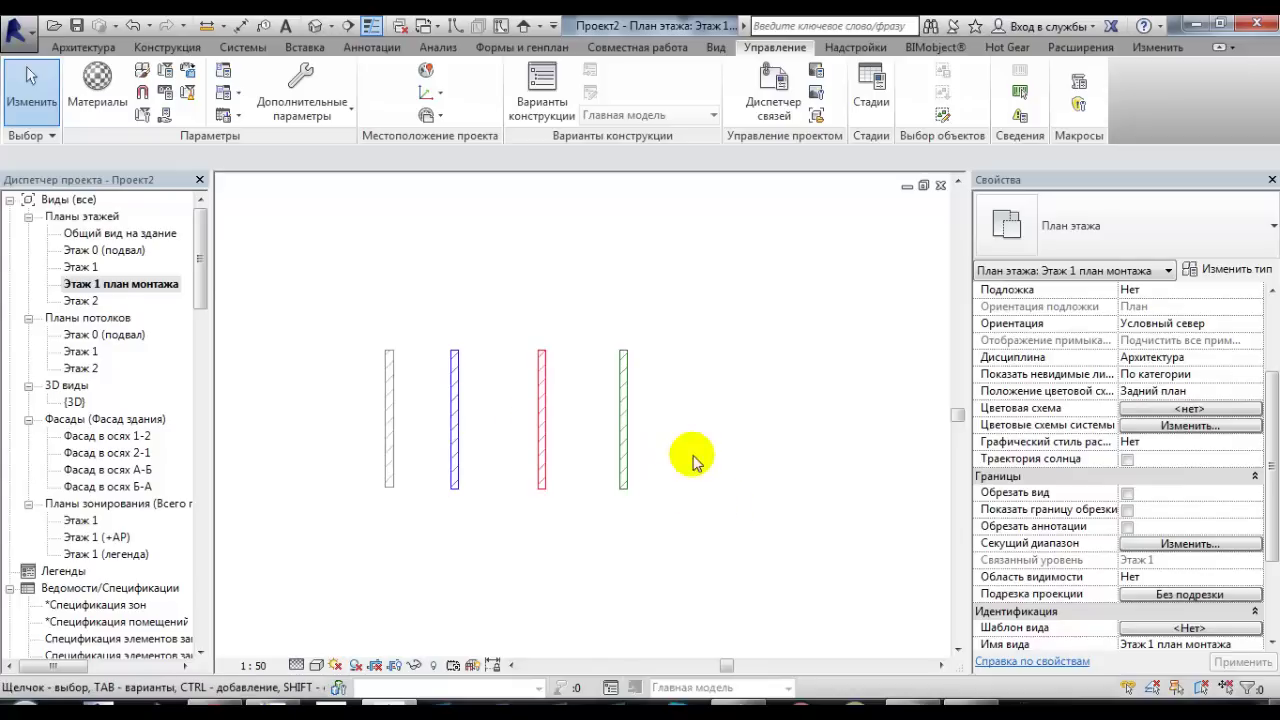
pyautogui.moveTo(686, 451); pyautogui.dragTo(693, 471, button='middle')
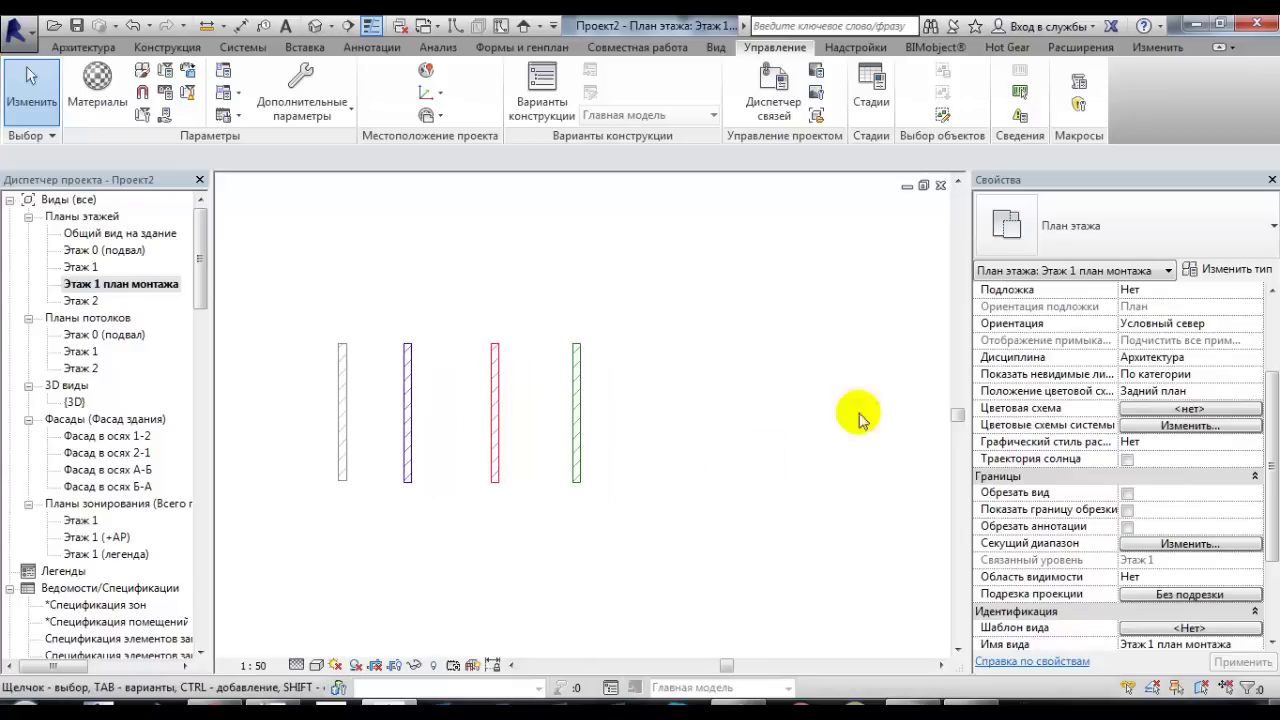
# - Add a new phase filter in the Phases dialog and name it Монтаж
pyautogui.click(871, 88)
pyautogui.click(650, 225)
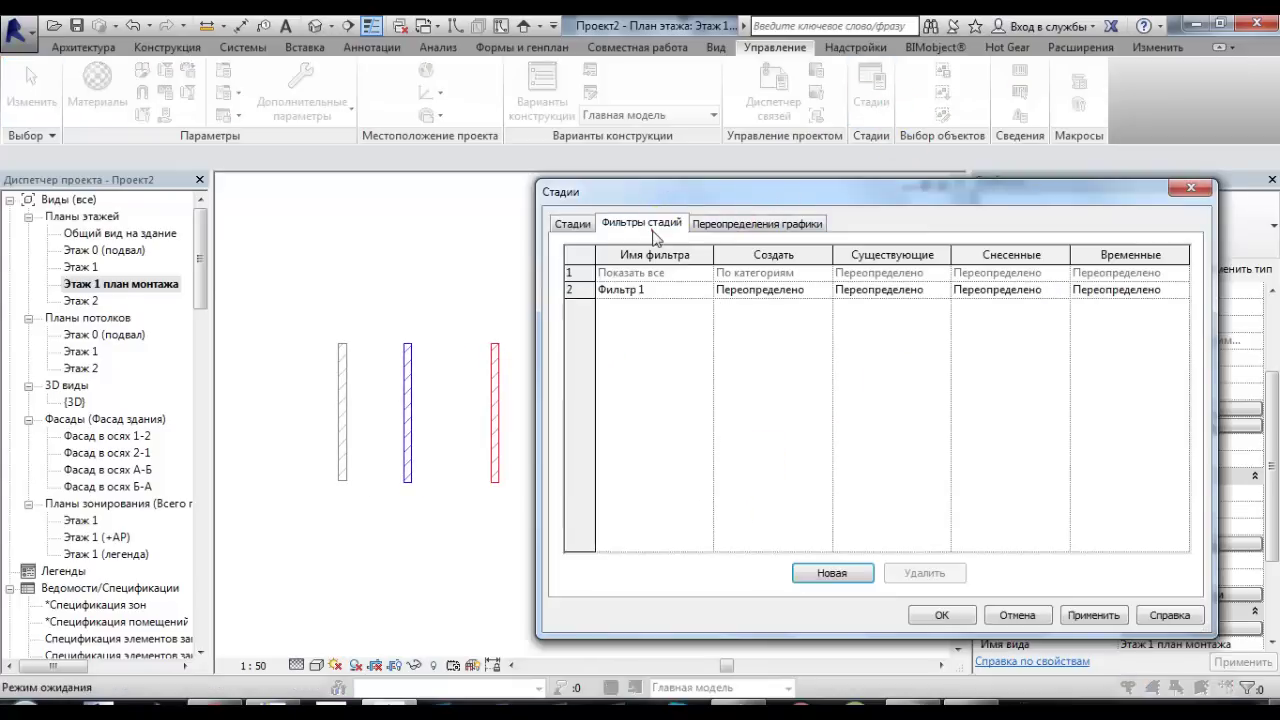
pyautogui.moveTo(731, 183); pyautogui.dragTo(898, 153)
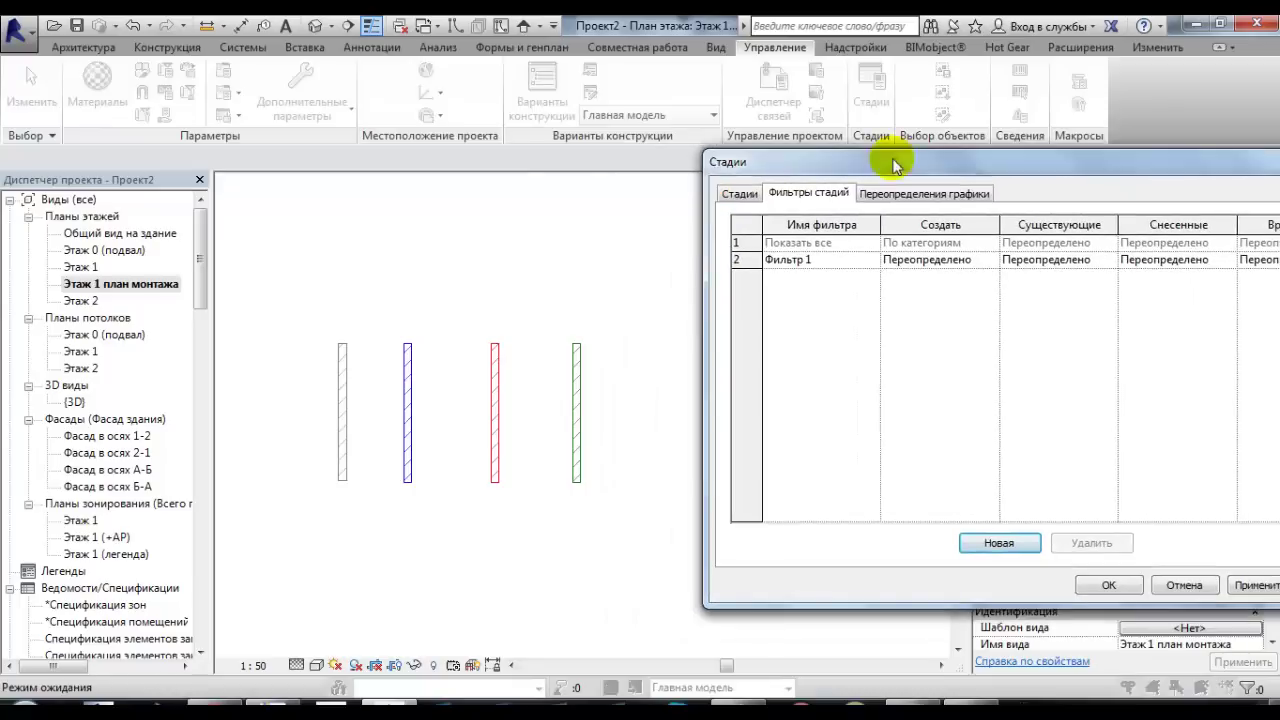
pyautogui.click(1001, 543)
pyautogui.click(826, 277)
pyautogui.write('Монтаж')
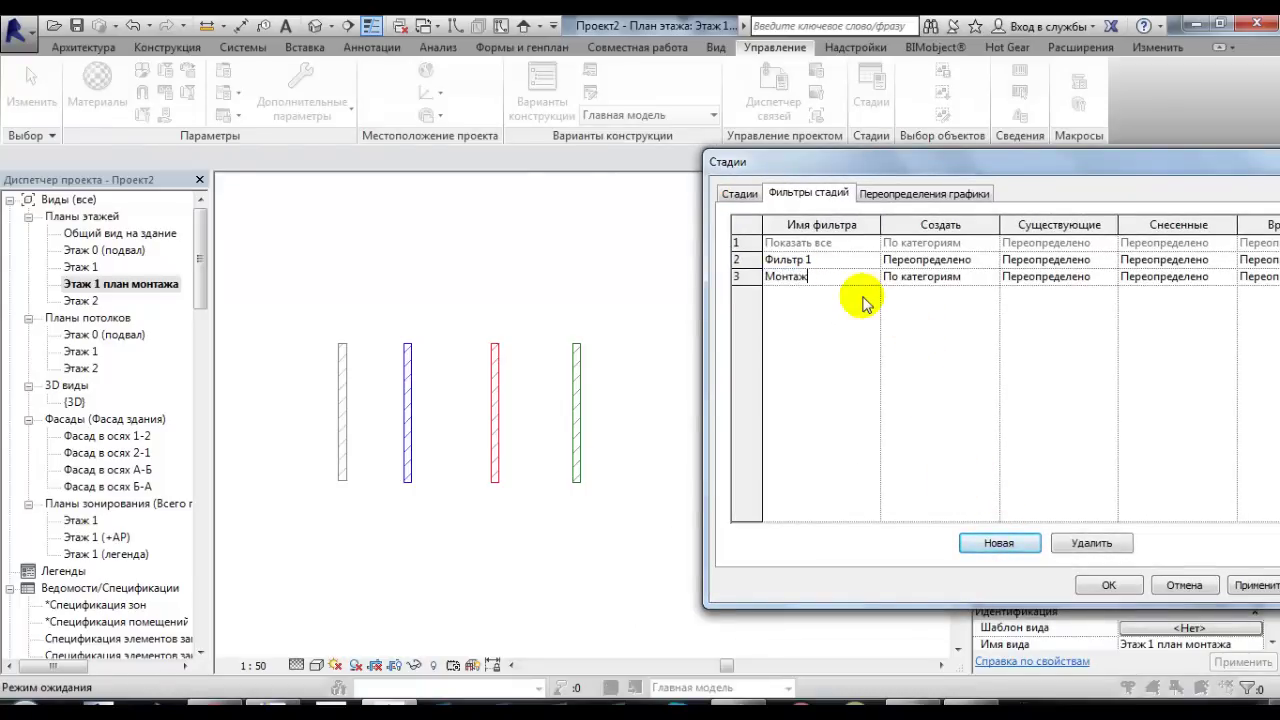
pyautogui.click(934, 321)
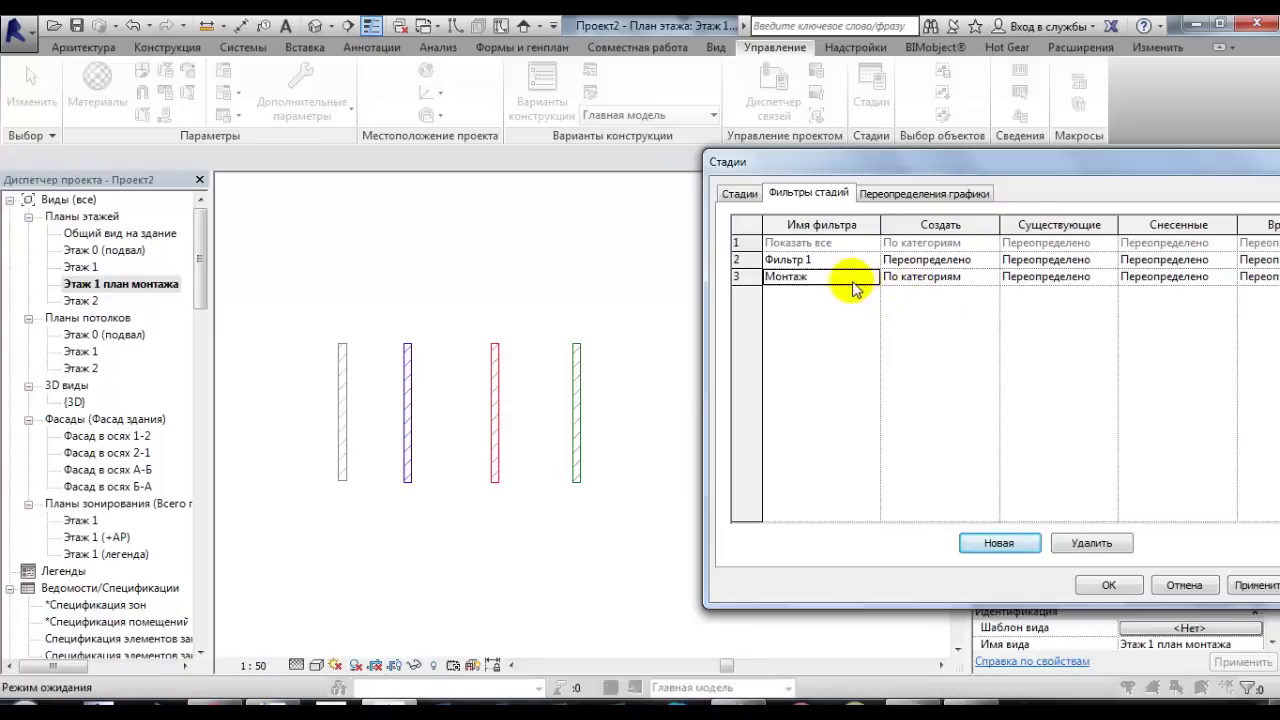
pyautogui.click(968, 226)
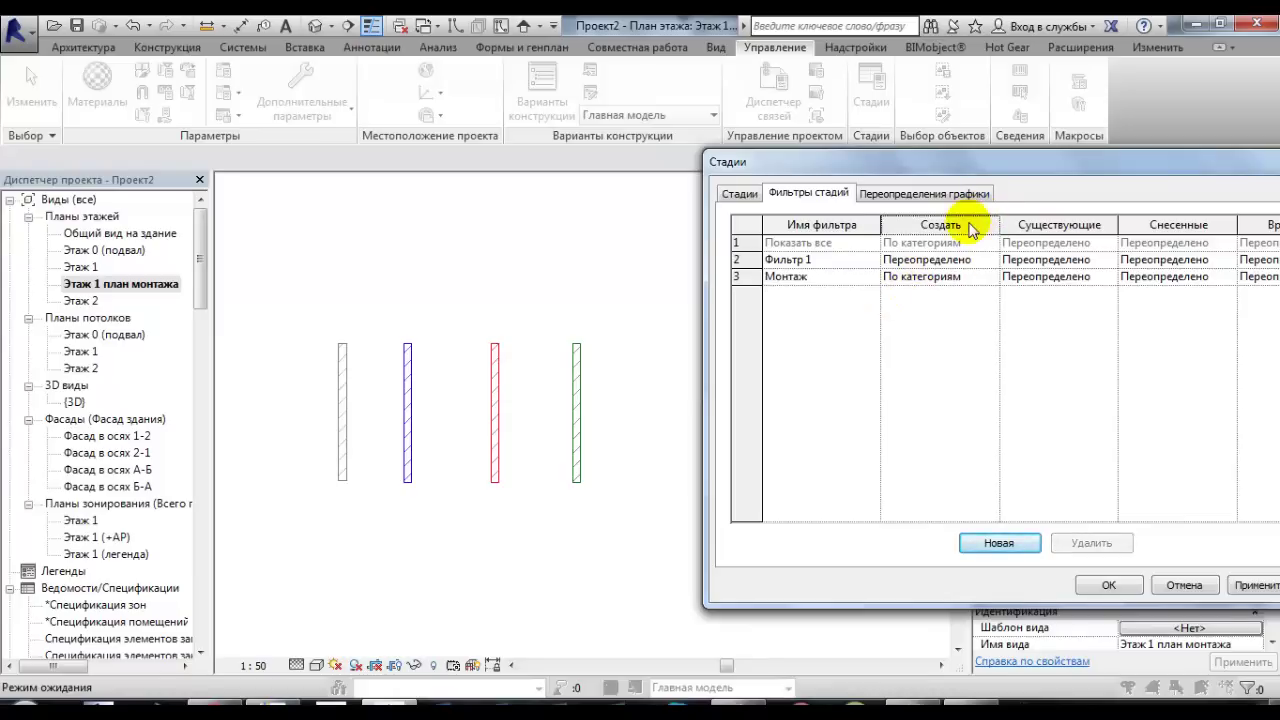
# - Set the Монтаж filter's Создать elements to Переопределено
pyautogui.click(996, 280)
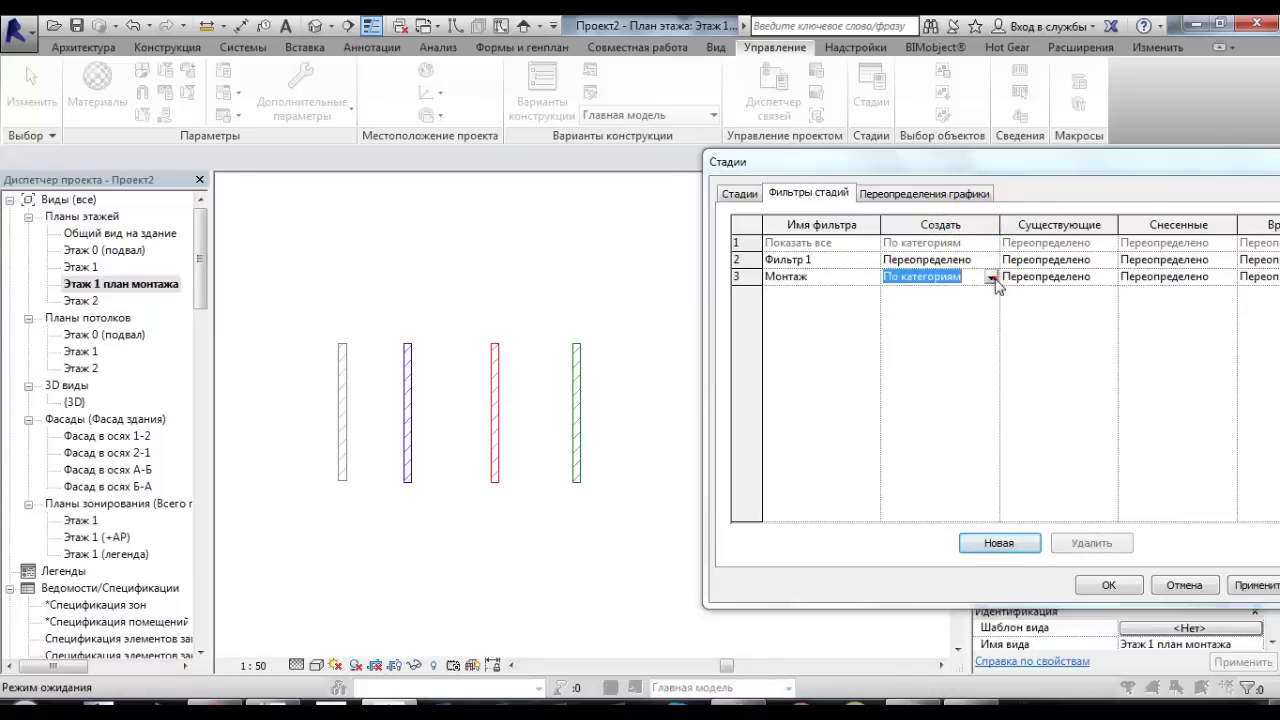
pyautogui.click(991, 278)
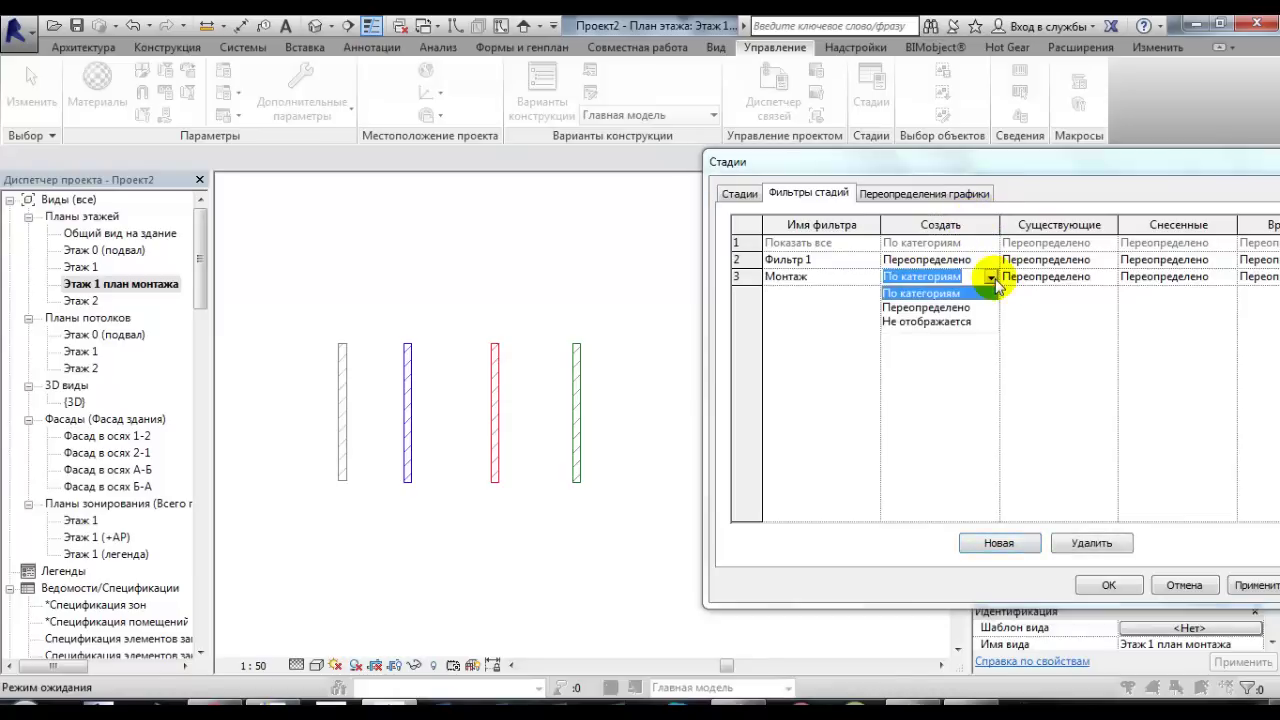
pyautogui.click(944, 308)
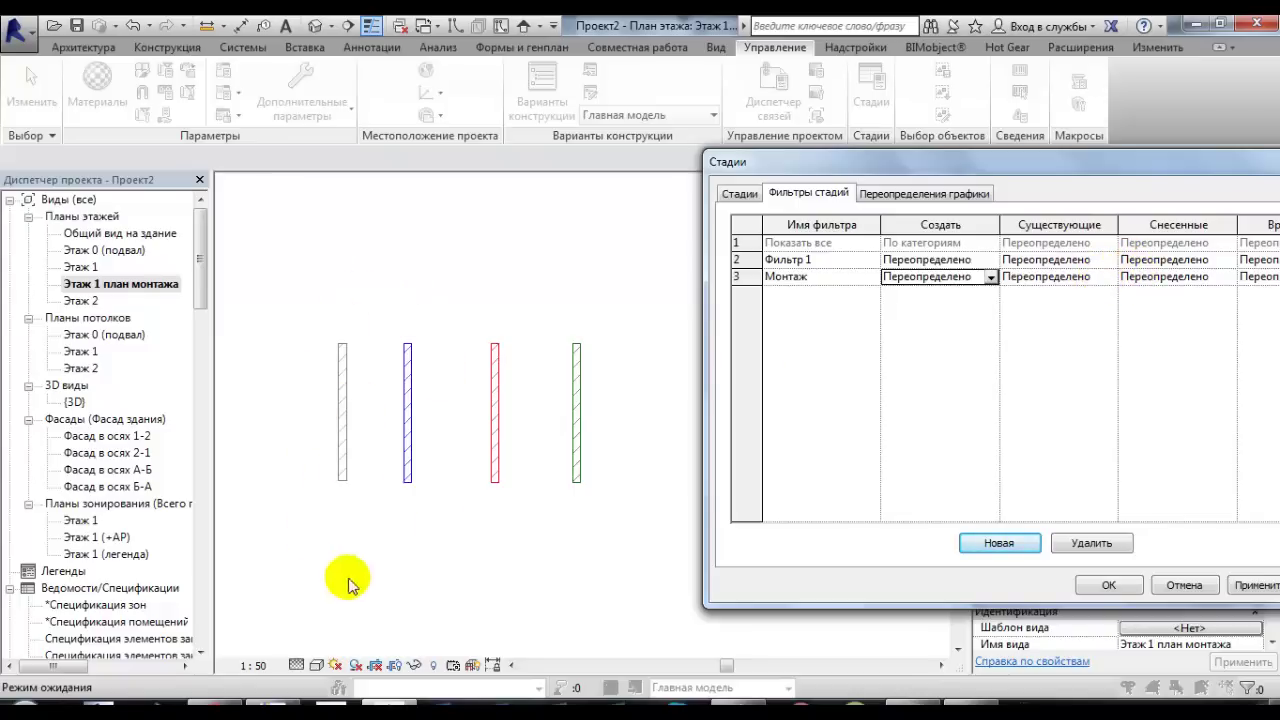
# - Set the Монтаж filter's Существующие elements to Переопределено
pyautogui.click(1105, 278)
pyautogui.click(1108, 279)
pyautogui.click(1040, 293)
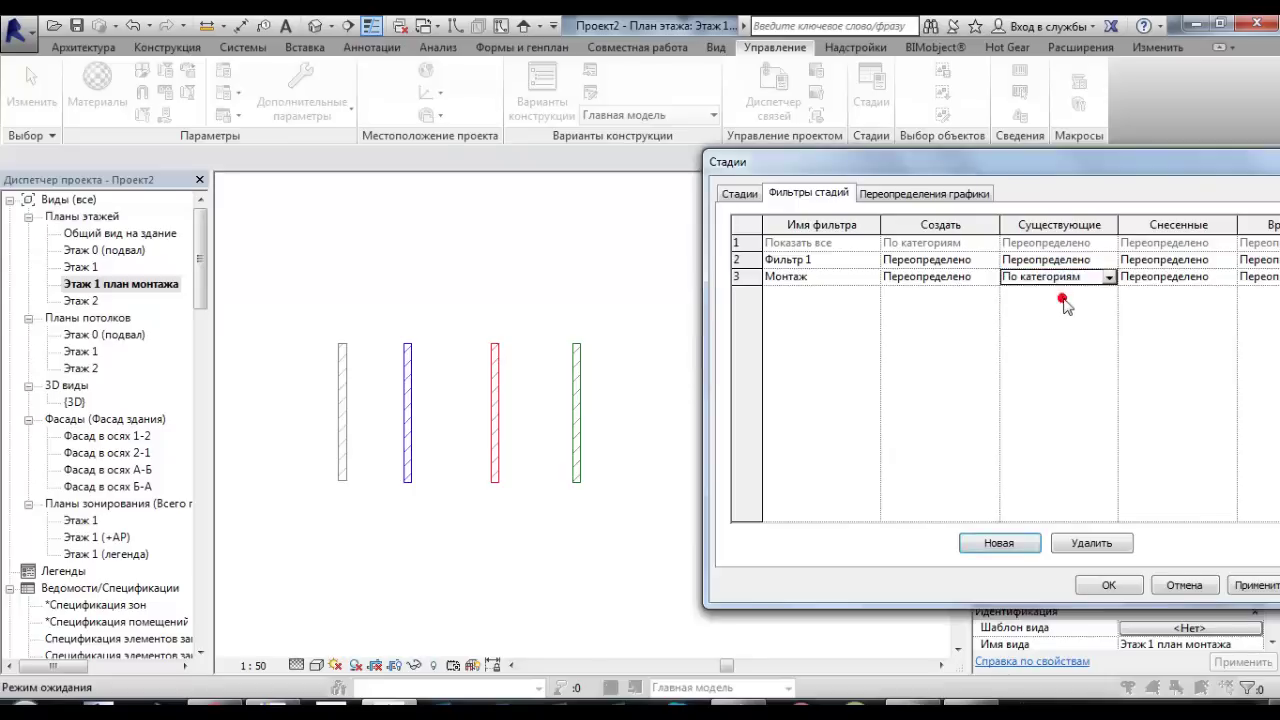
pyautogui.click(1108, 280)
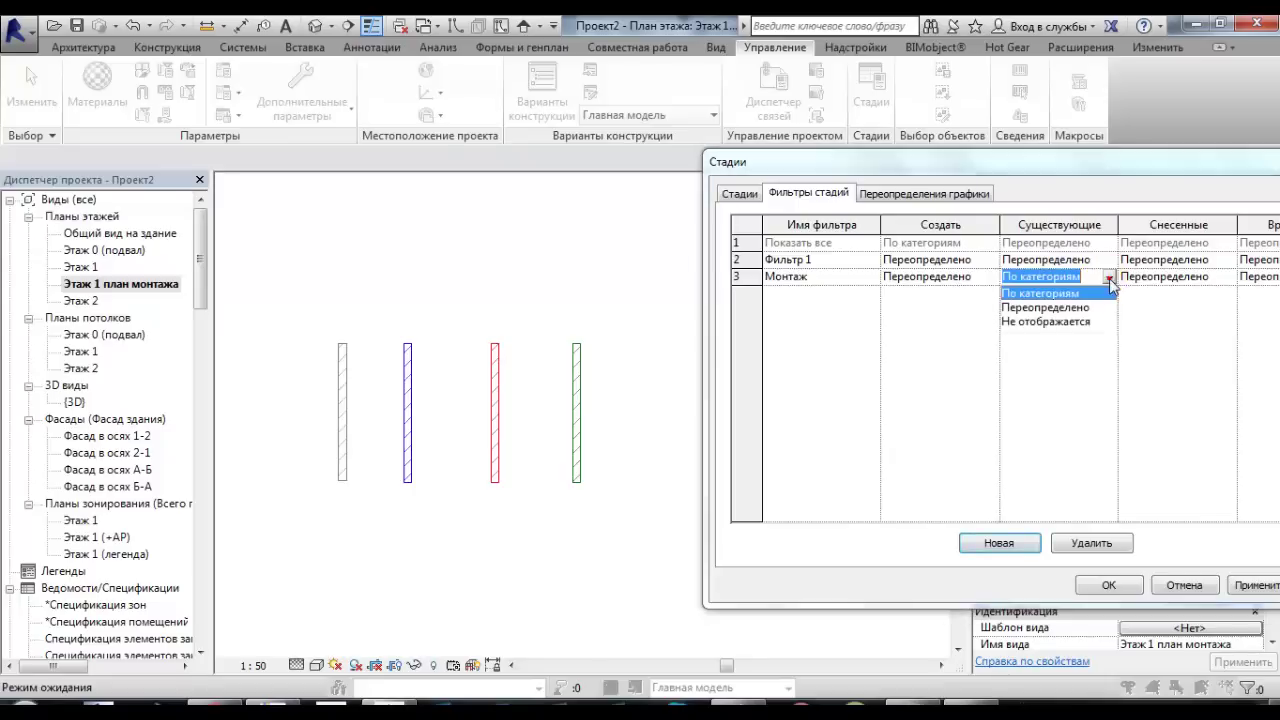
pyautogui.click(1062, 307)
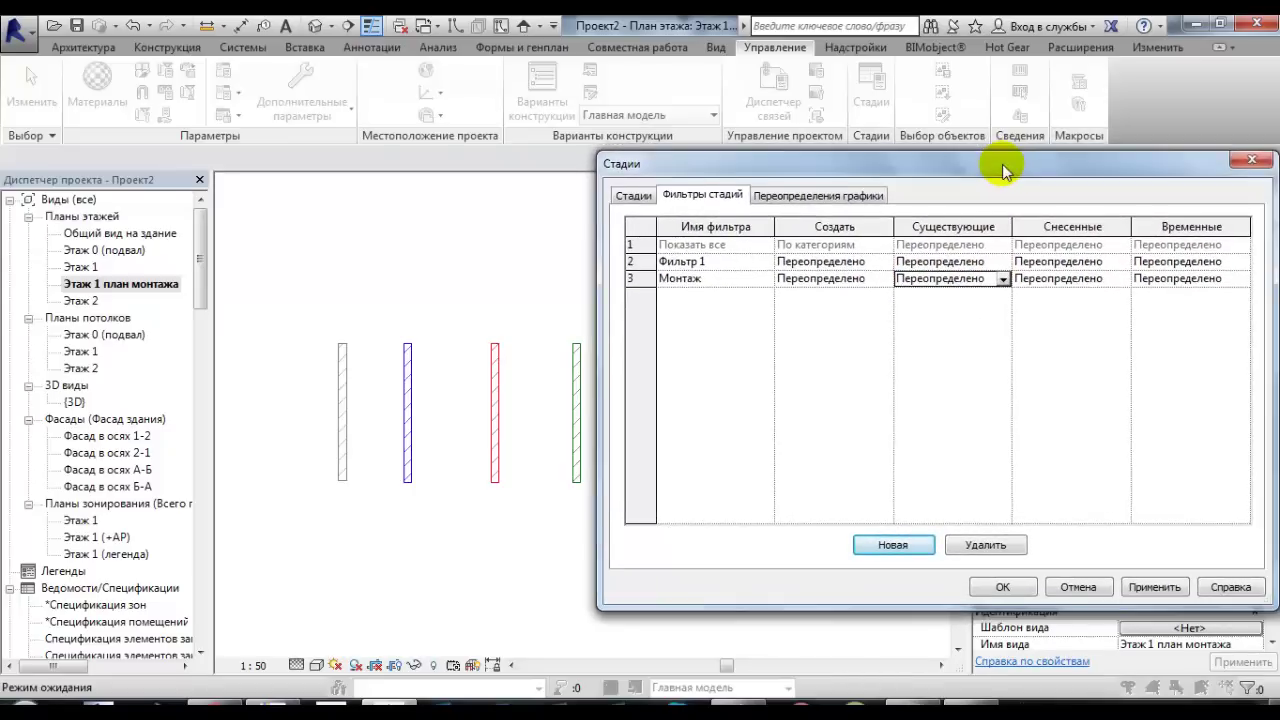
pyautogui.moveTo(1108, 172); pyautogui.dragTo(1036, 184)
# - Set Монтаж's Снесенные elements to Не отображается and apply the changes
pyautogui.click(1158, 290)
pyautogui.click(1157, 289)
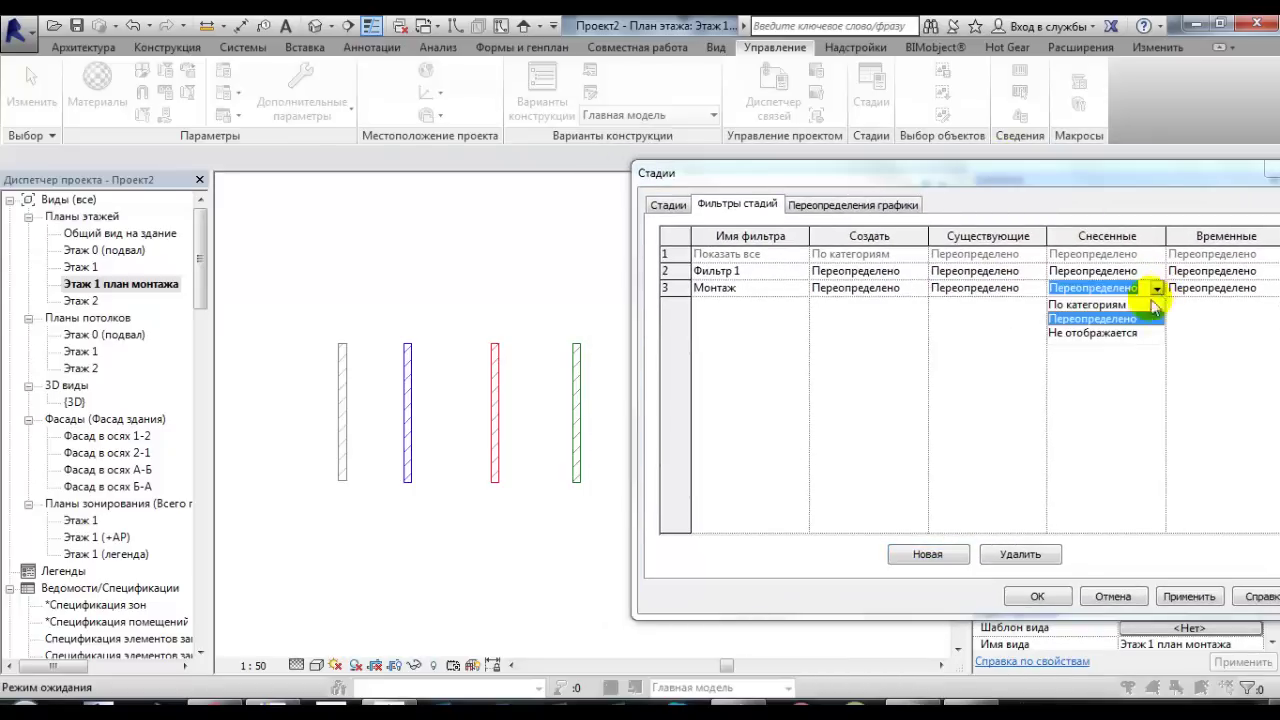
pyautogui.click(1120, 334)
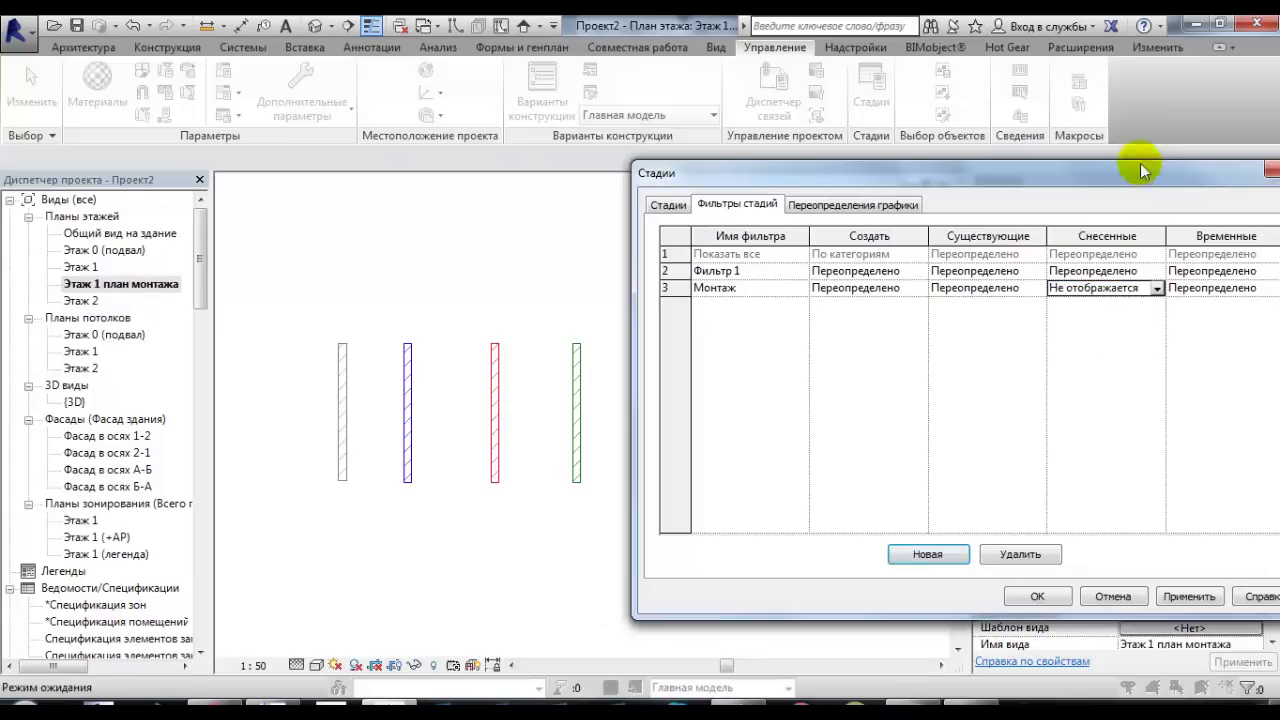
pyautogui.moveTo(1120, 176)
pyautogui.mouseDown()
pyautogui.moveTo(1035, 170)
pyautogui.moveTo(1137, 189)
pyautogui.moveTo(1094, 196)
pyautogui.mouseUp()
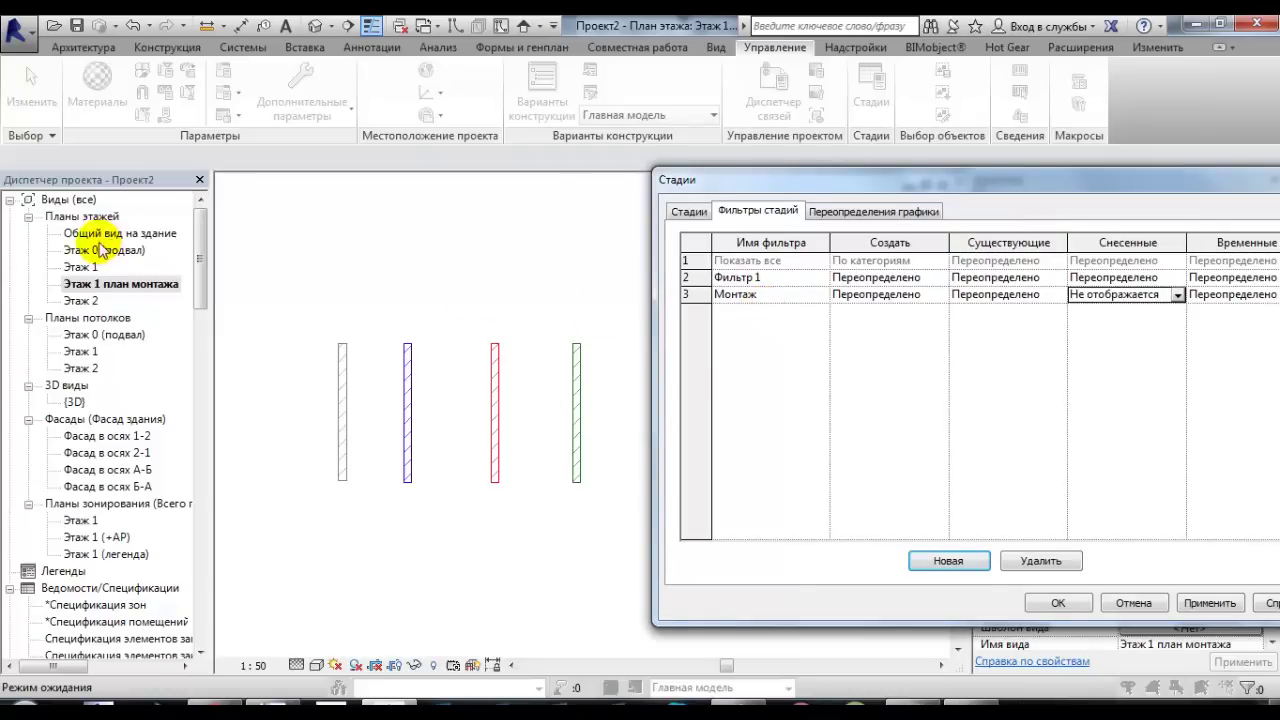
pyautogui.moveTo(1043, 190); pyautogui.dragTo(987, 166)
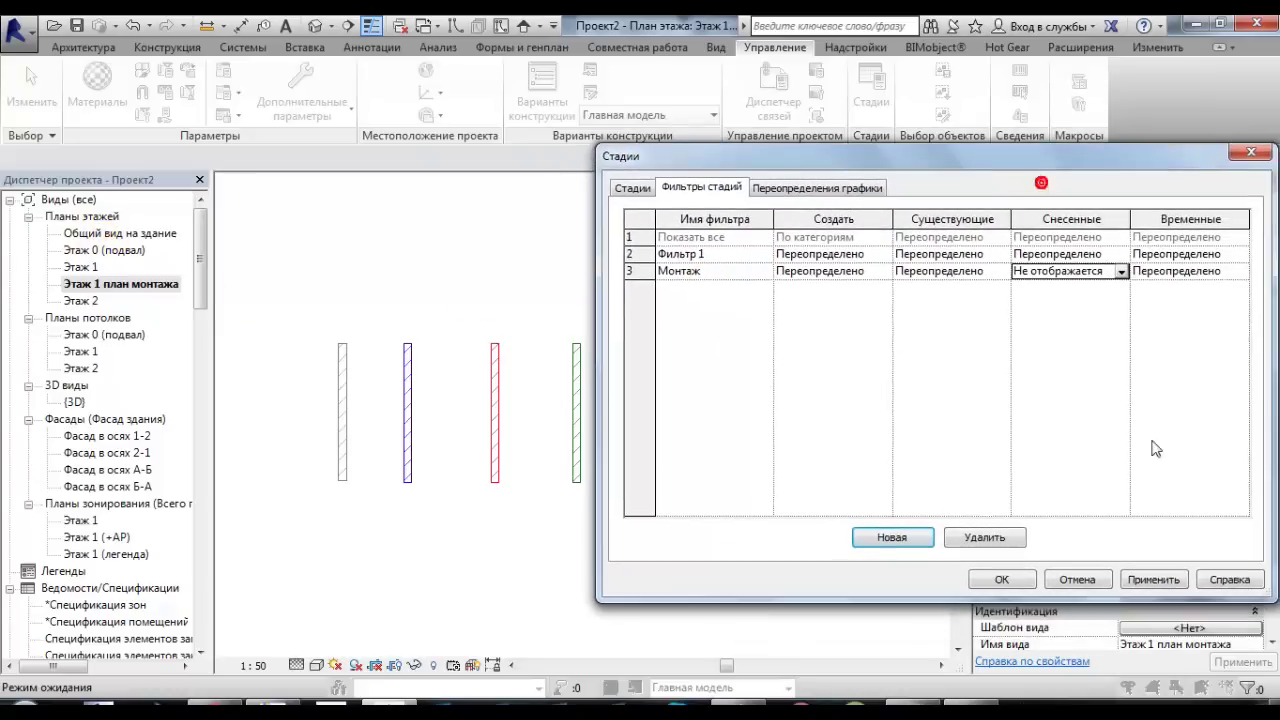
pyautogui.click(1152, 579)
# - Close the phase settings and set the plan's Фильтр по стадиям to Монтаж
pyautogui.click(1022, 587)
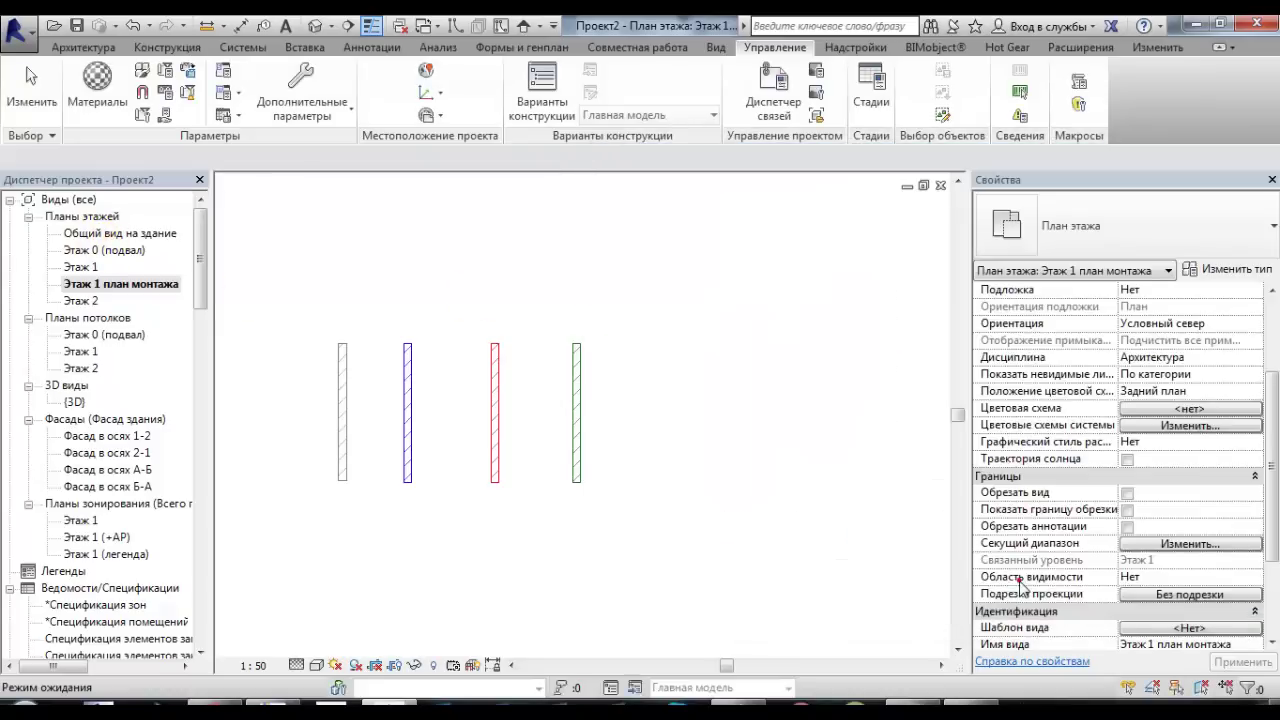
pyautogui.moveTo(608, 537); pyautogui.dragTo(645, 540, button='middle')
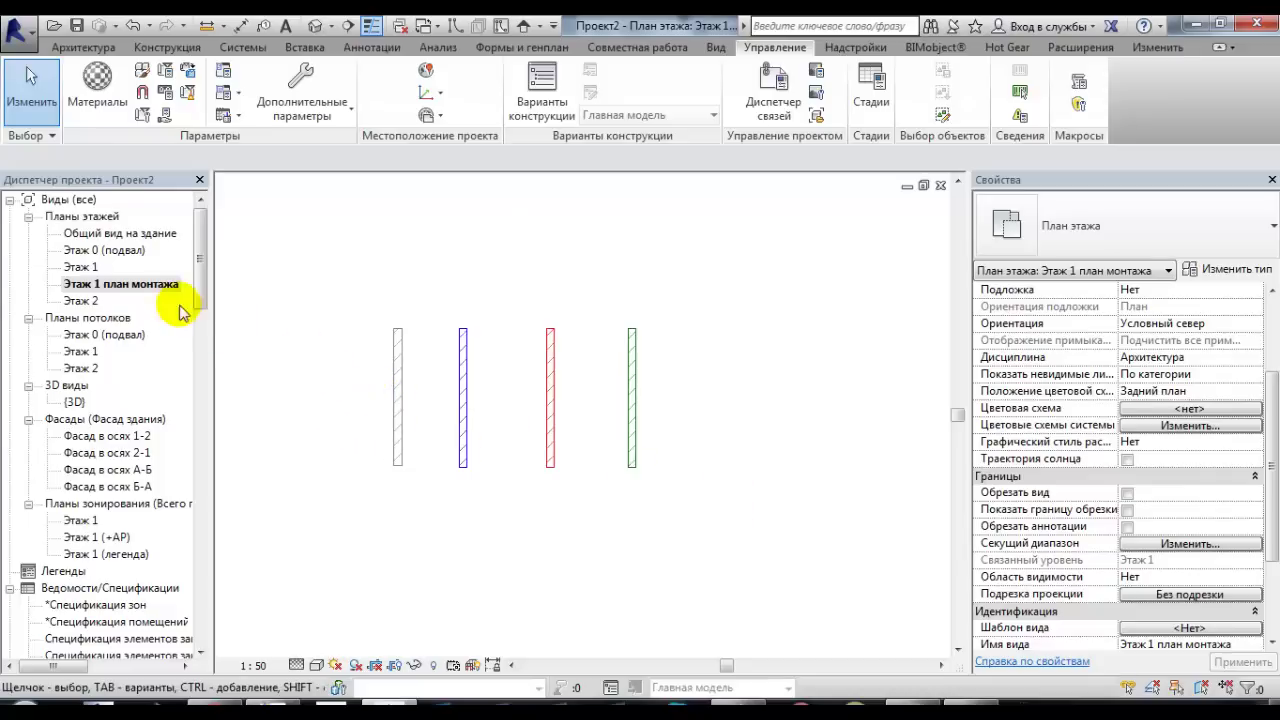
pyautogui.moveTo(1268, 378); pyautogui.dragTo(1268, 473)
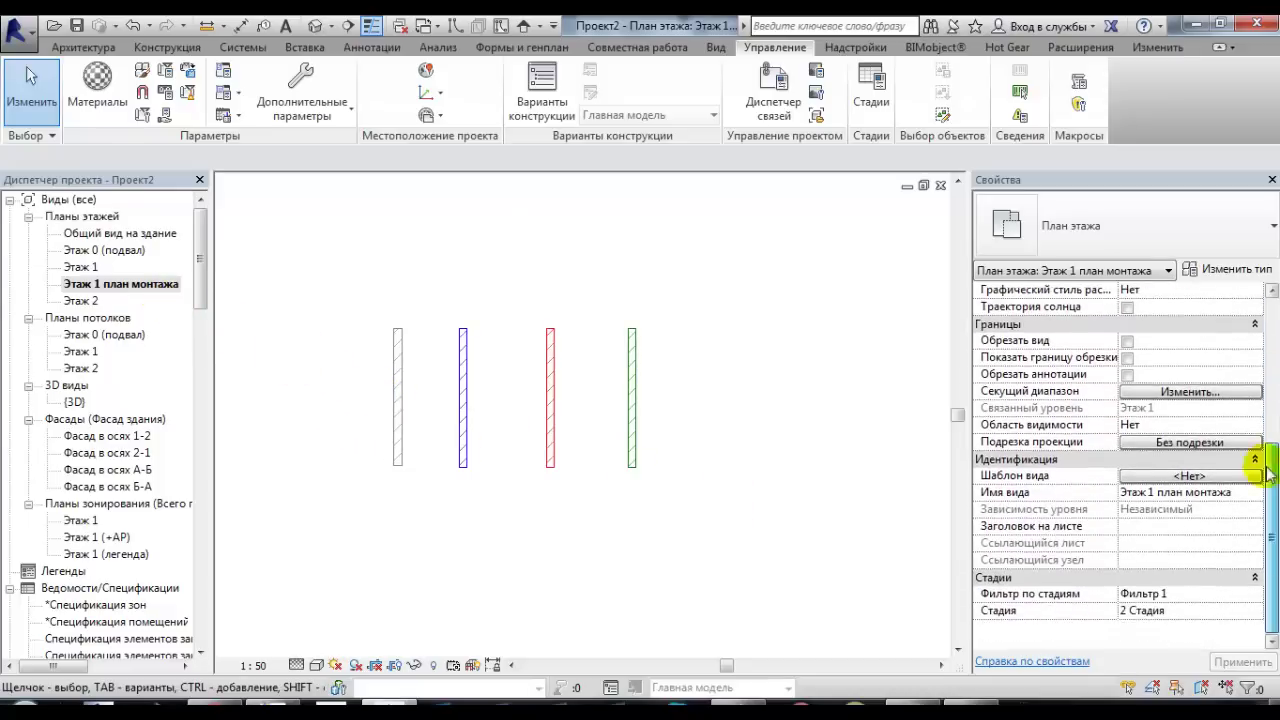
pyautogui.click(1256, 597)
pyautogui.click(1256, 597)
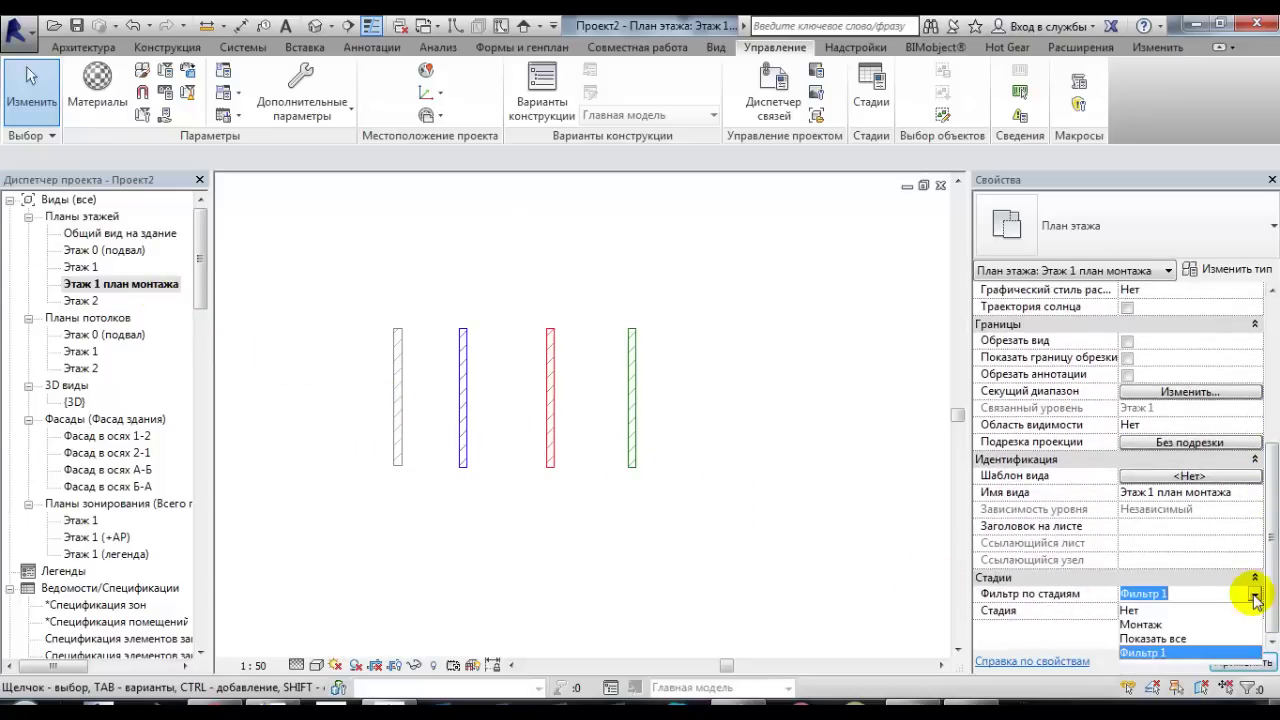
pyautogui.click(1176, 625)
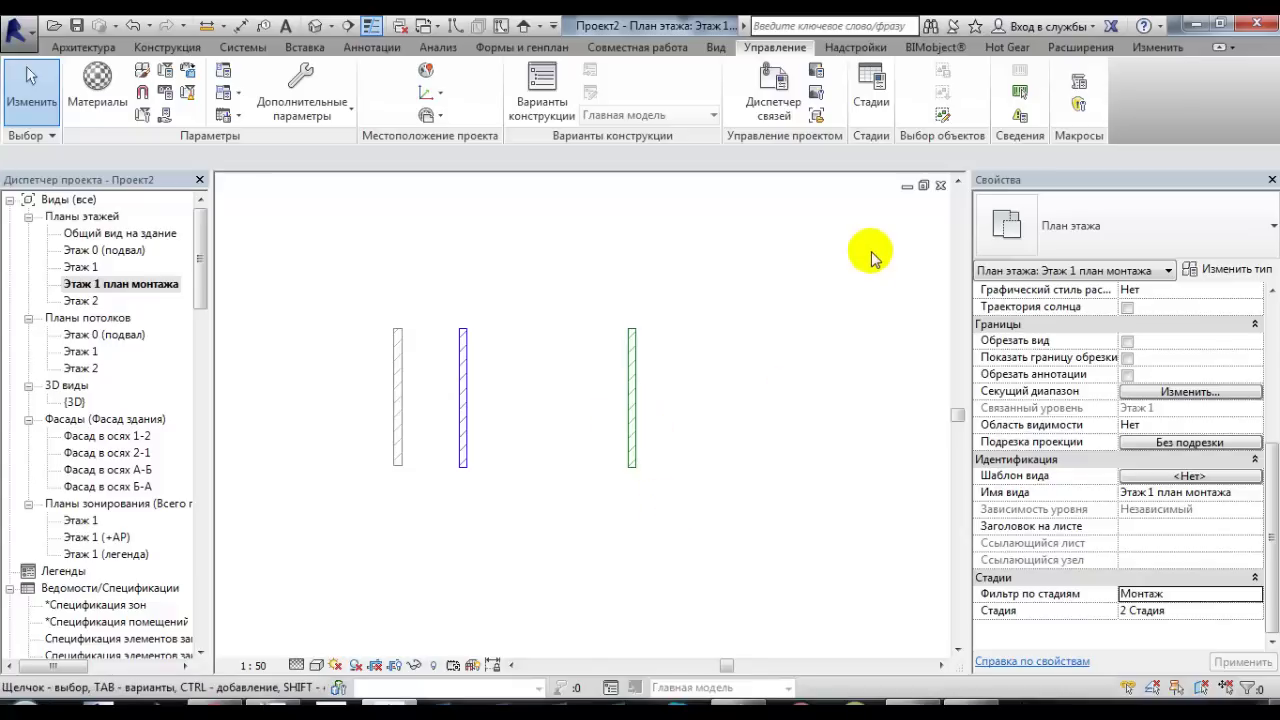
# - Hide temporary elements in Фильтр 1, apply, and keep Монтаж as the view's filter
pyautogui.click(871, 95)
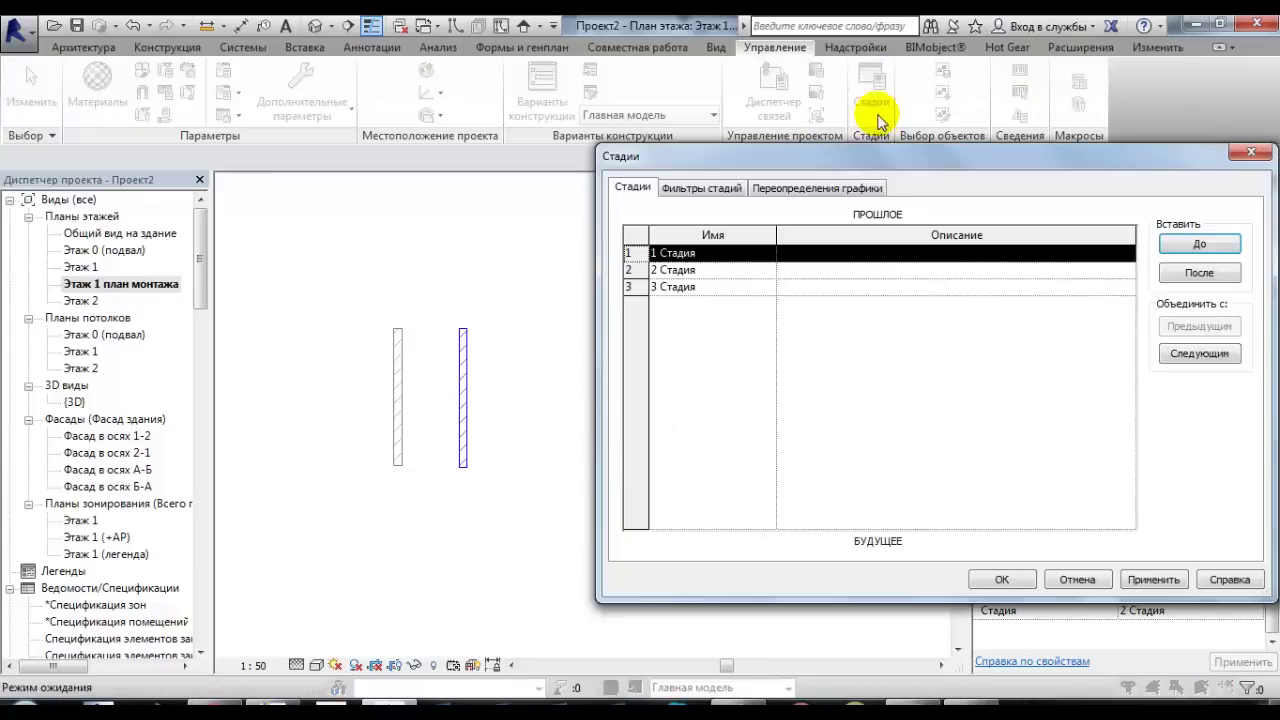
pyautogui.click(725, 190)
pyautogui.moveTo(781, 161); pyautogui.dragTo(818, 144)
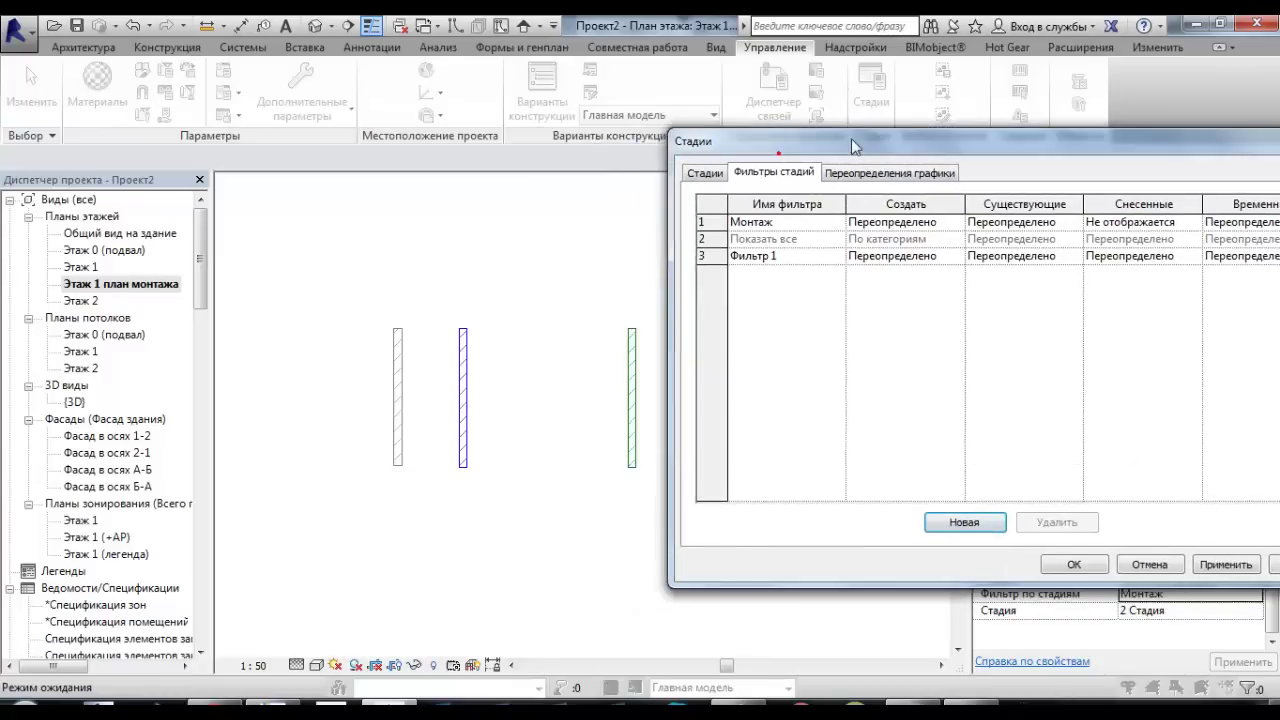
pyautogui.moveTo(1063, 143); pyautogui.dragTo(941, 160)
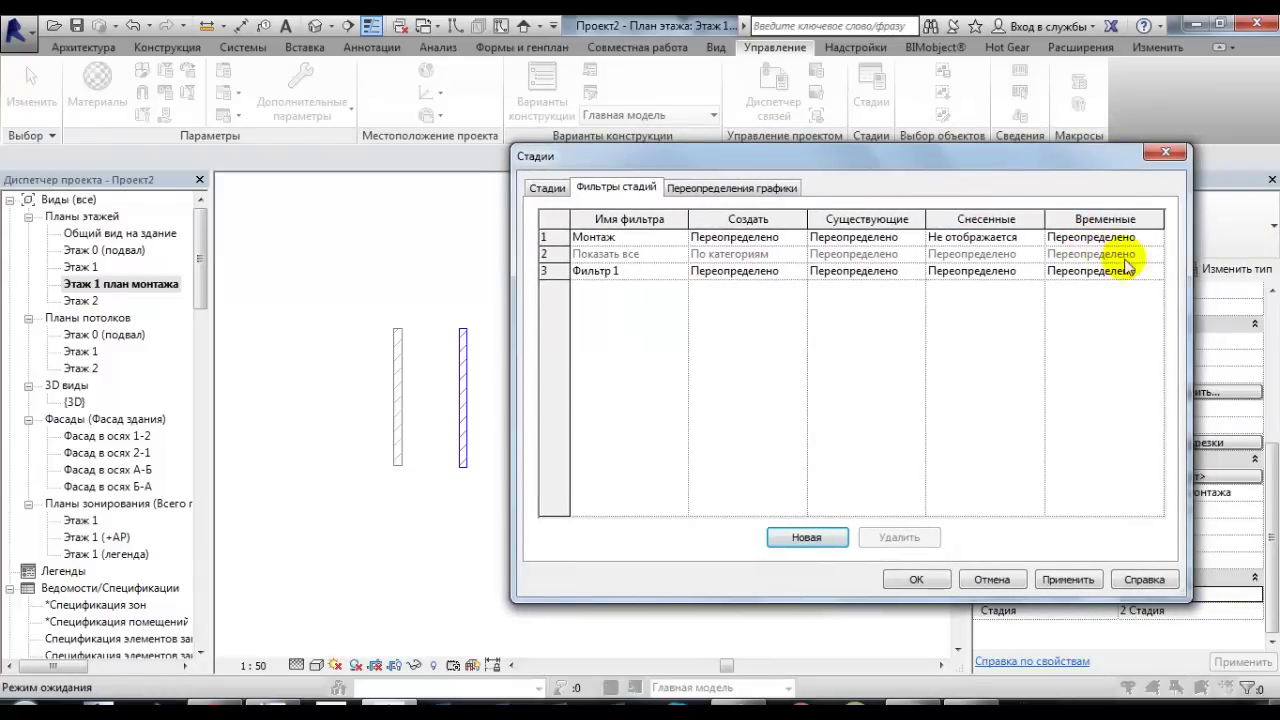
pyautogui.click(1158, 274)
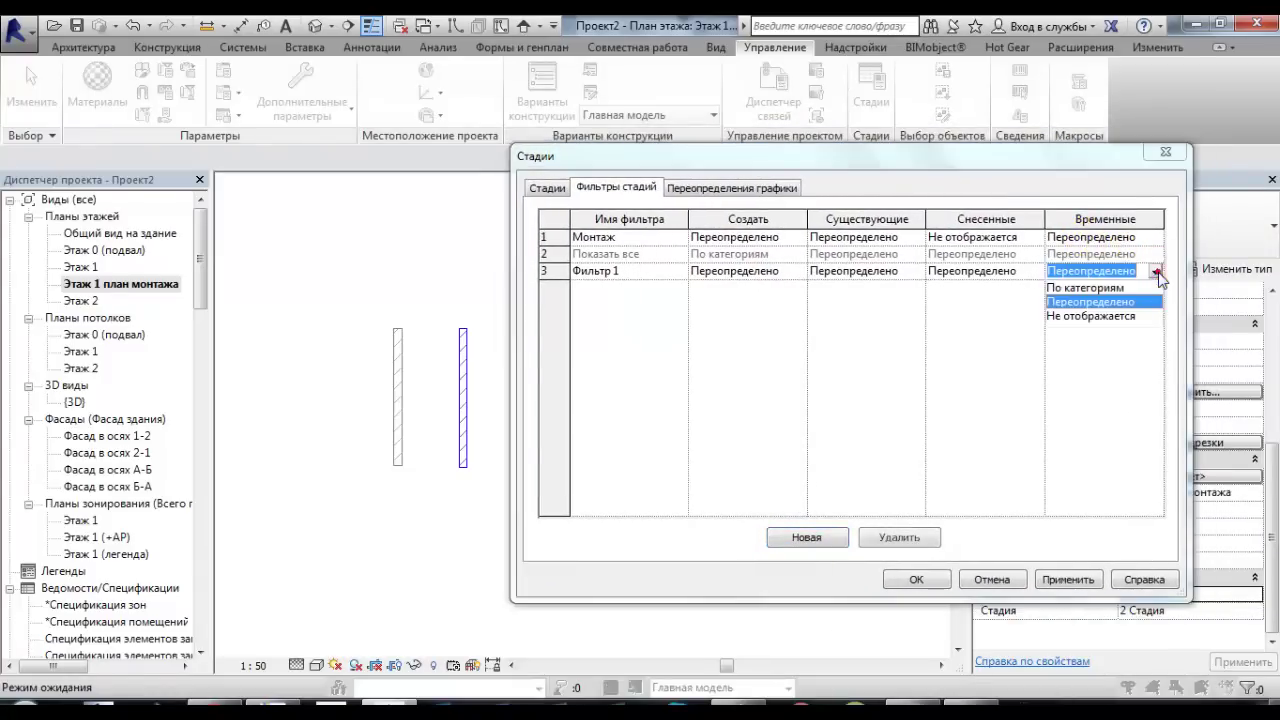
pyautogui.click(1104, 312)
pyautogui.click(1070, 579)
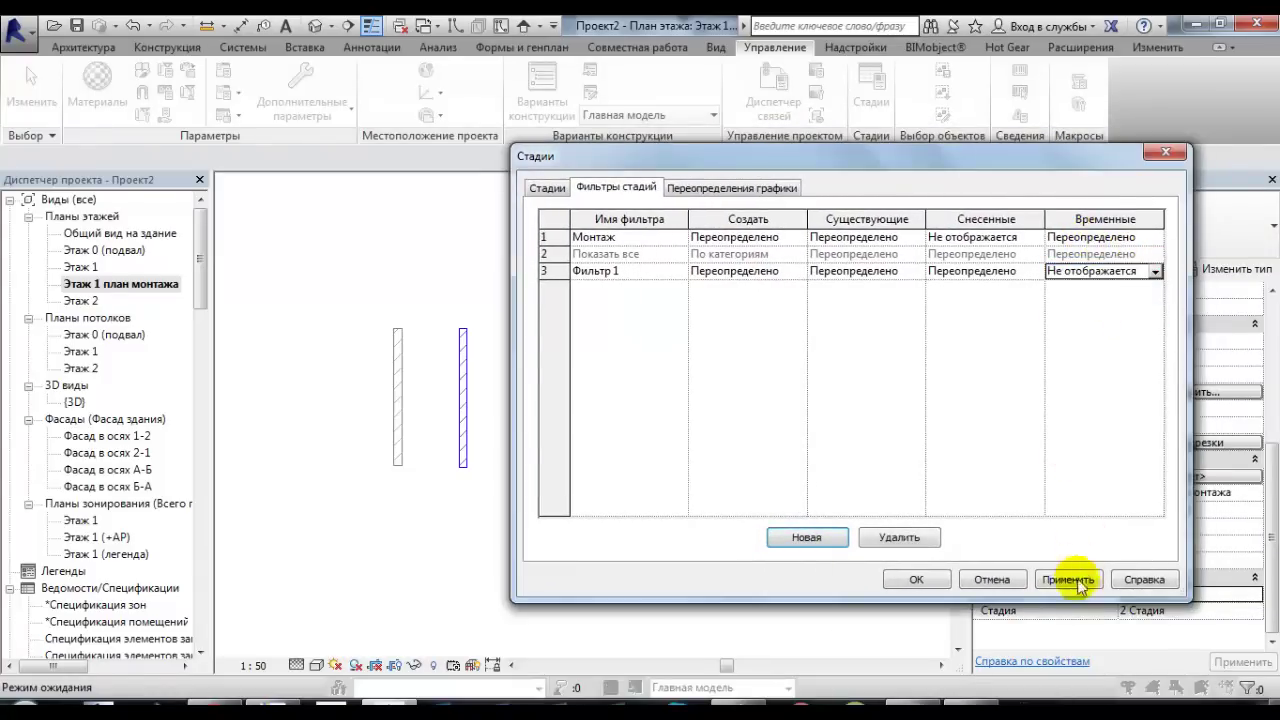
pyautogui.click(916, 581)
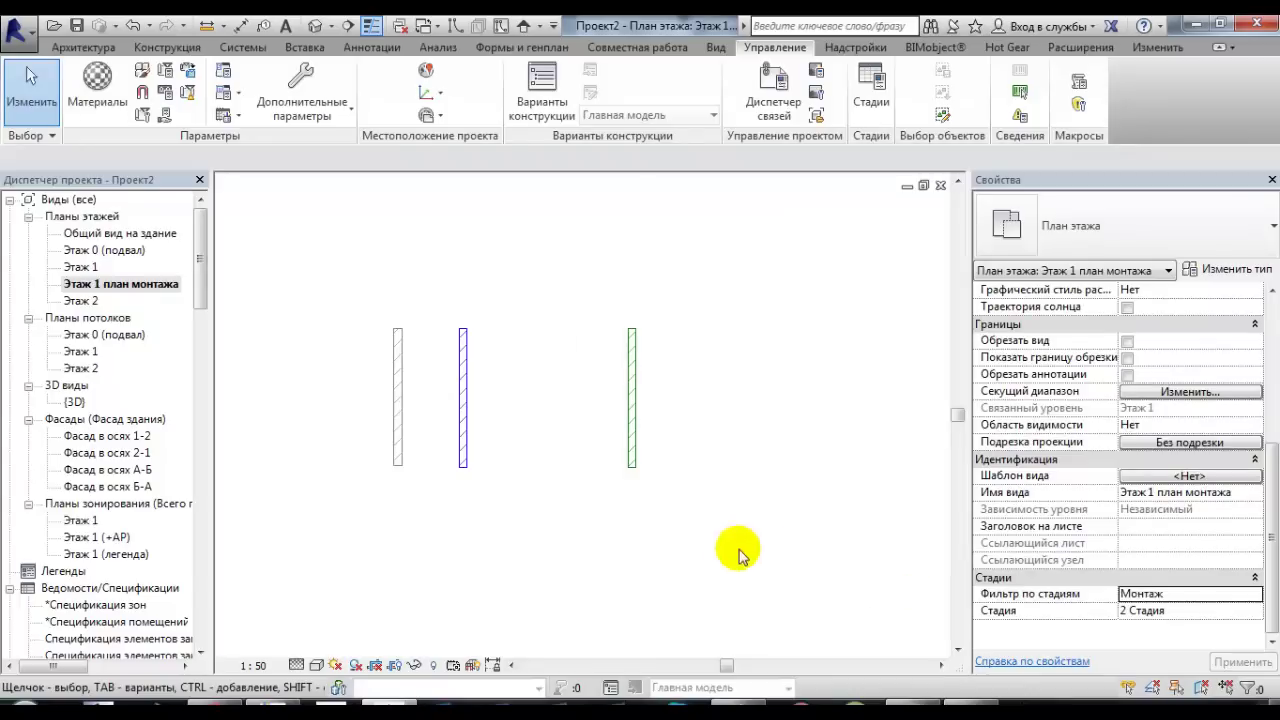
pyautogui.click(1257, 596)
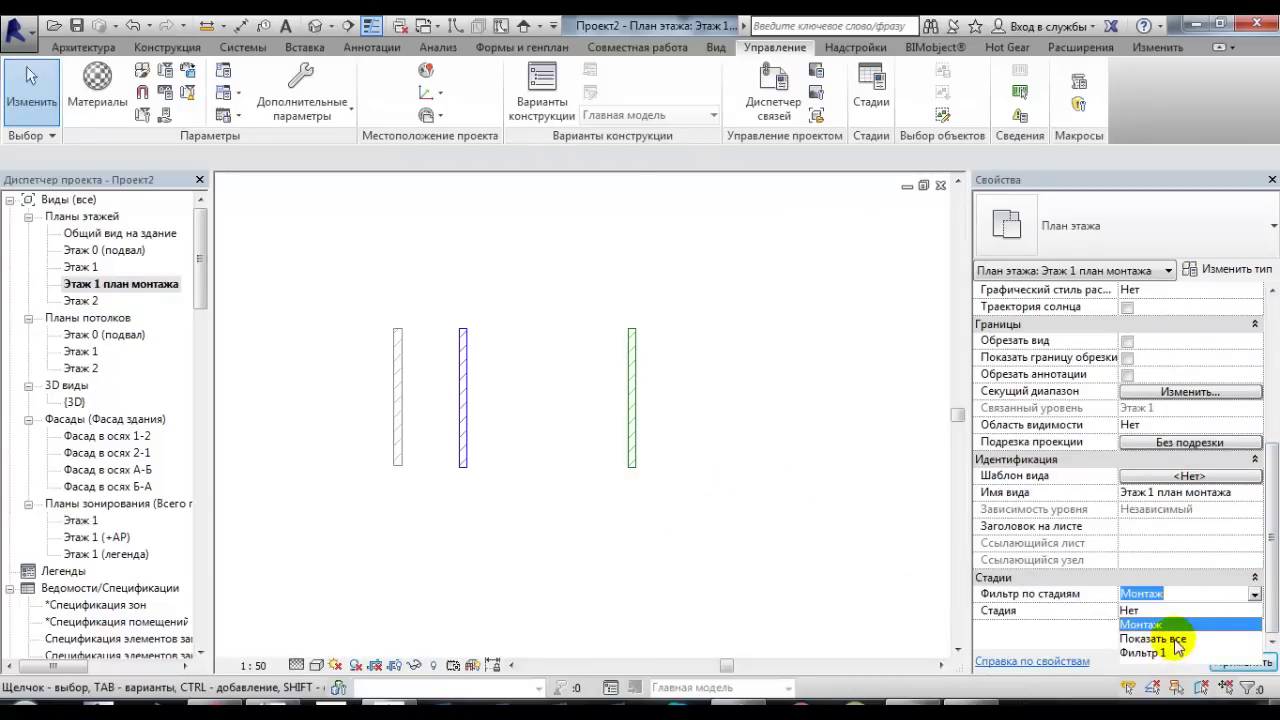
pyautogui.click(1150, 624)
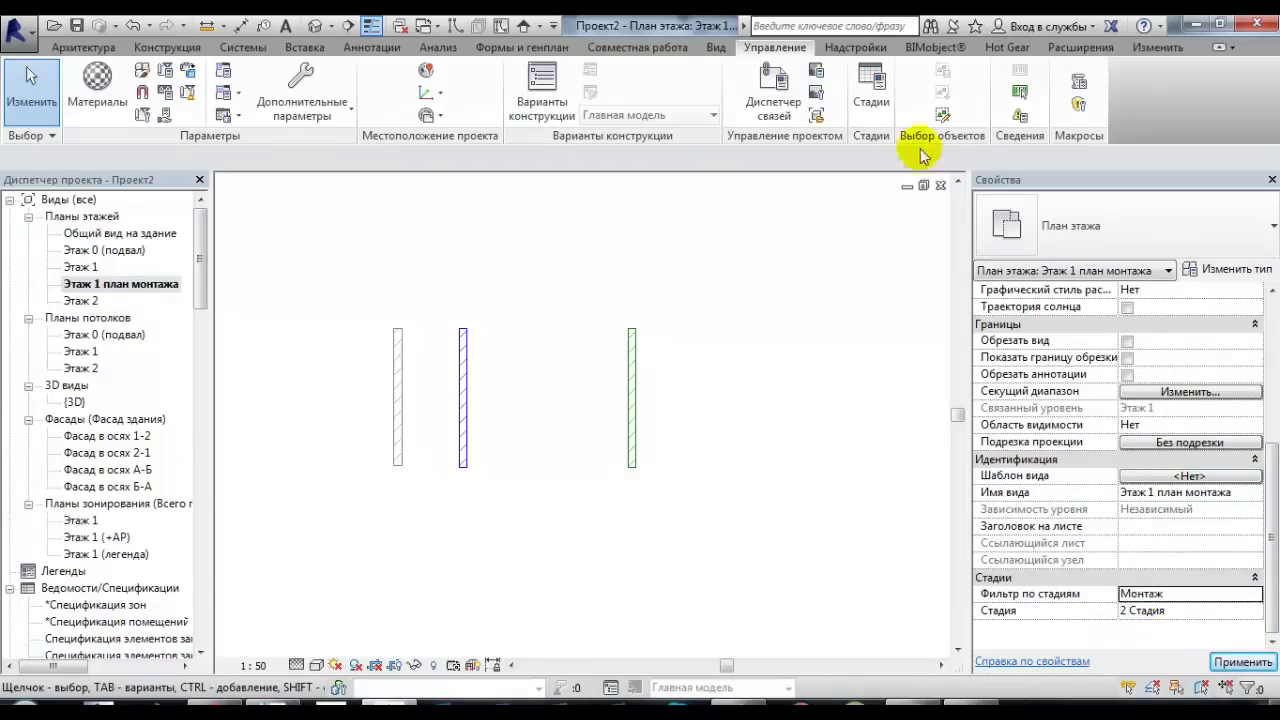
# - Restore Фильтр 1's Временные elements to Переопределено
pyautogui.click(871, 92)
pyautogui.click(625, 189)
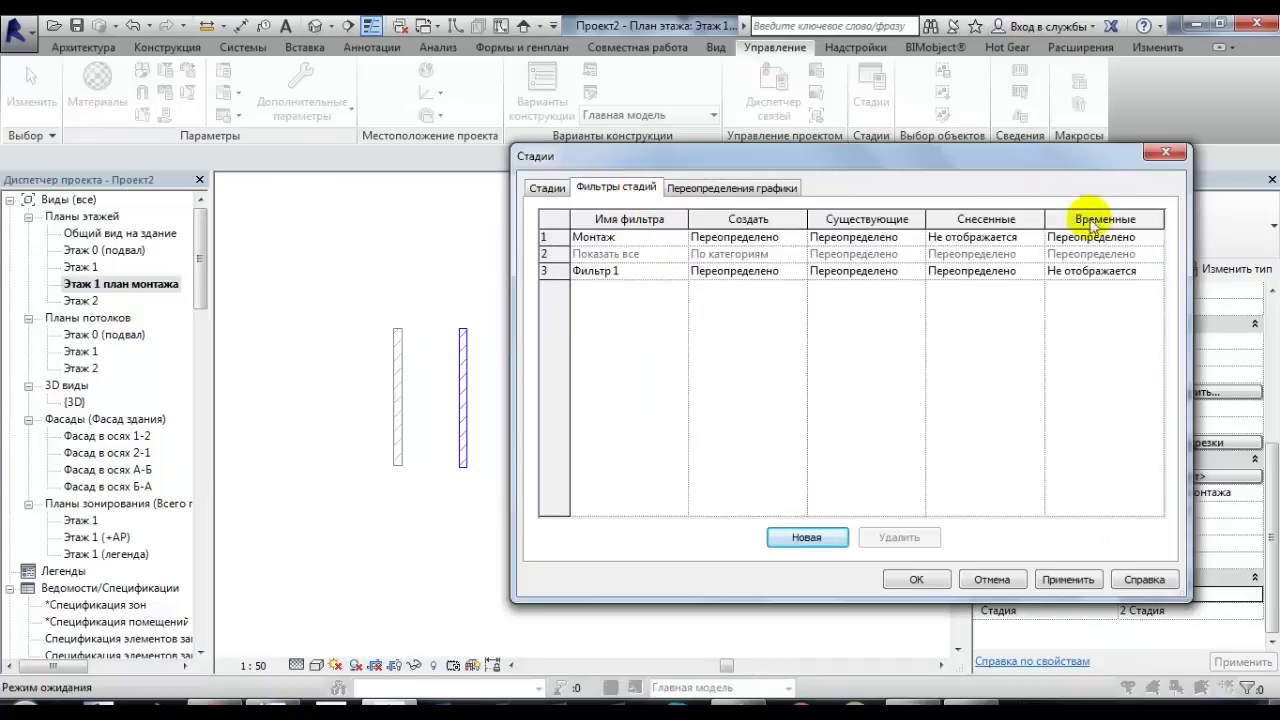
pyautogui.click(1150, 270)
pyautogui.click(1155, 271)
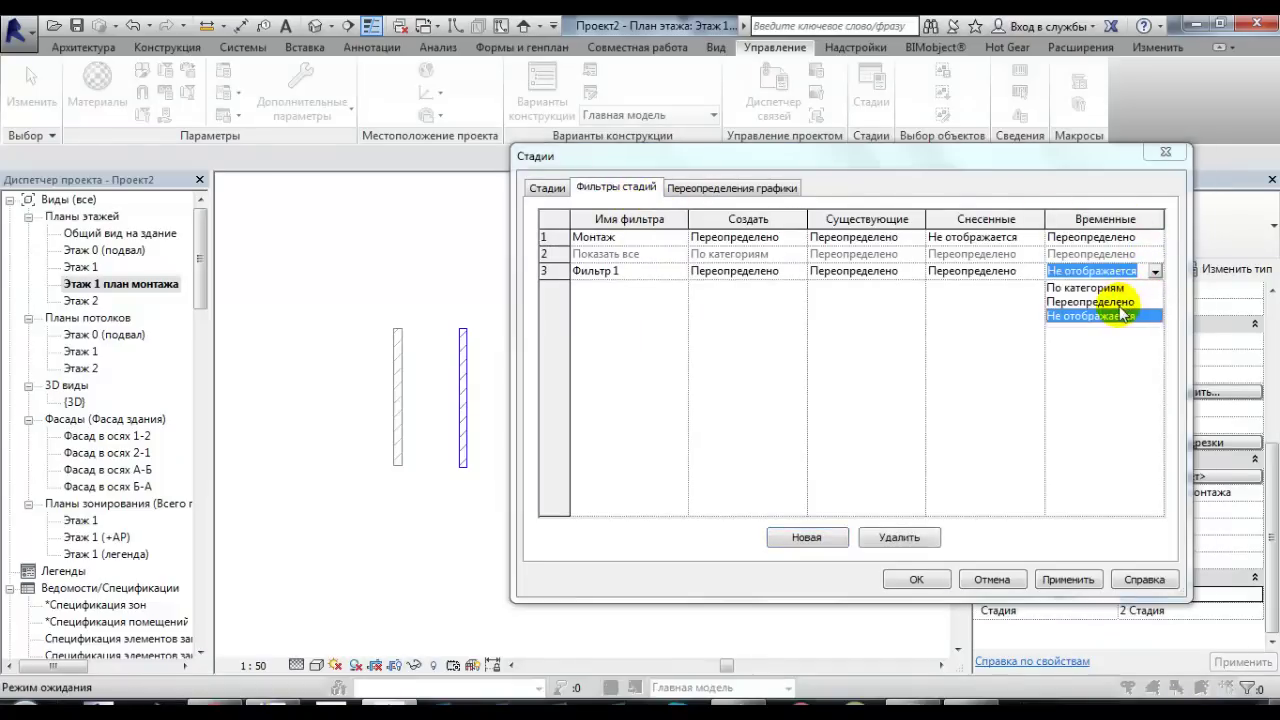
pyautogui.click(1110, 301)
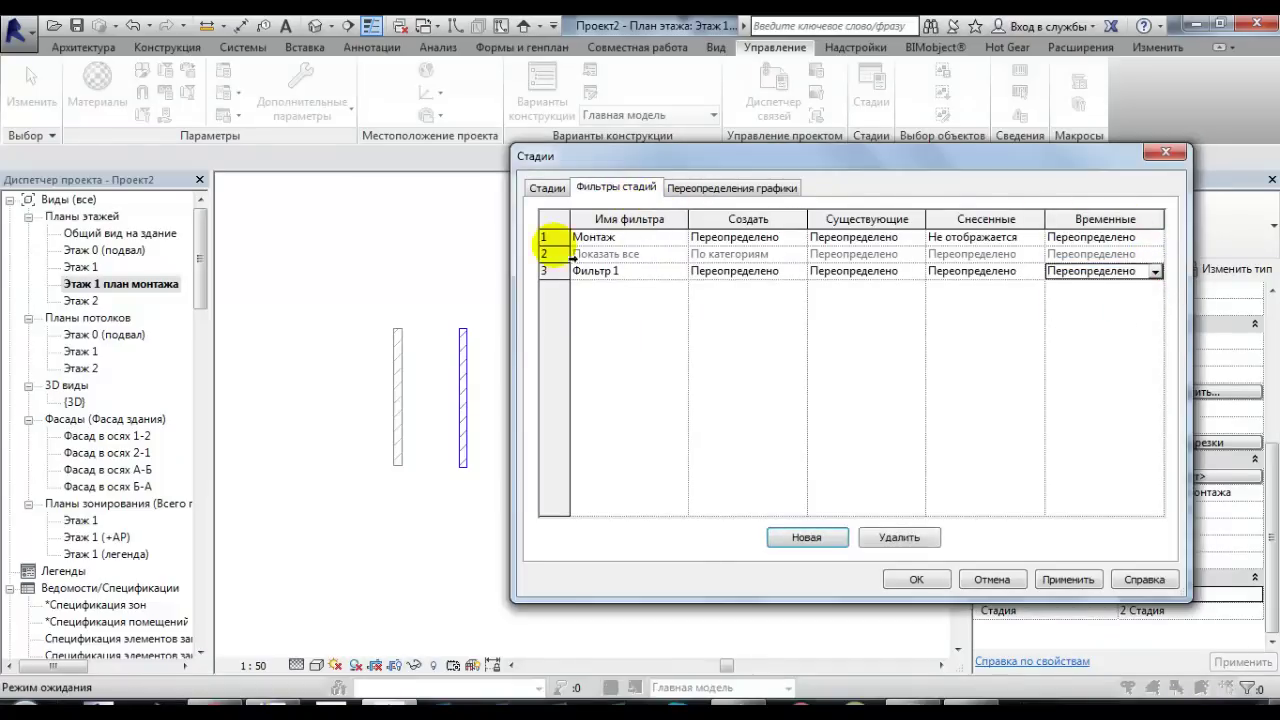
# - Set Монтаж's Временные elements to Не отображается and apply the change
pyautogui.click(1155, 237)
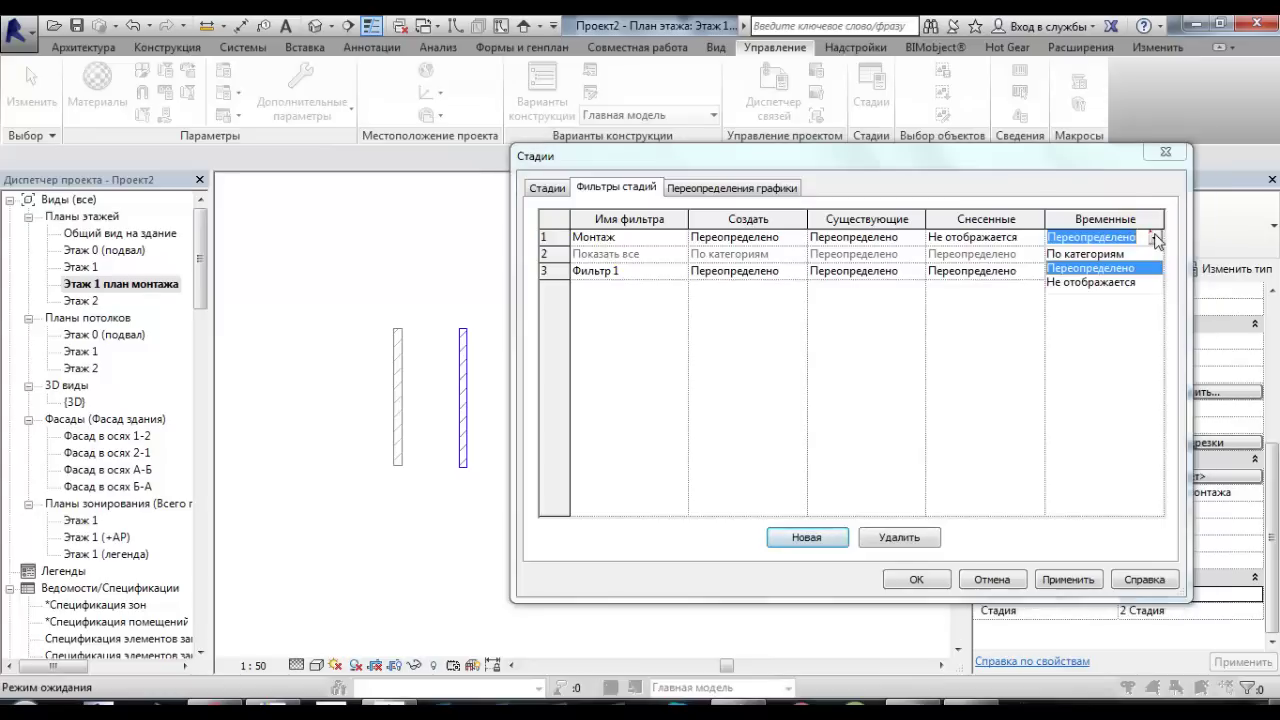
pyautogui.click(1100, 282)
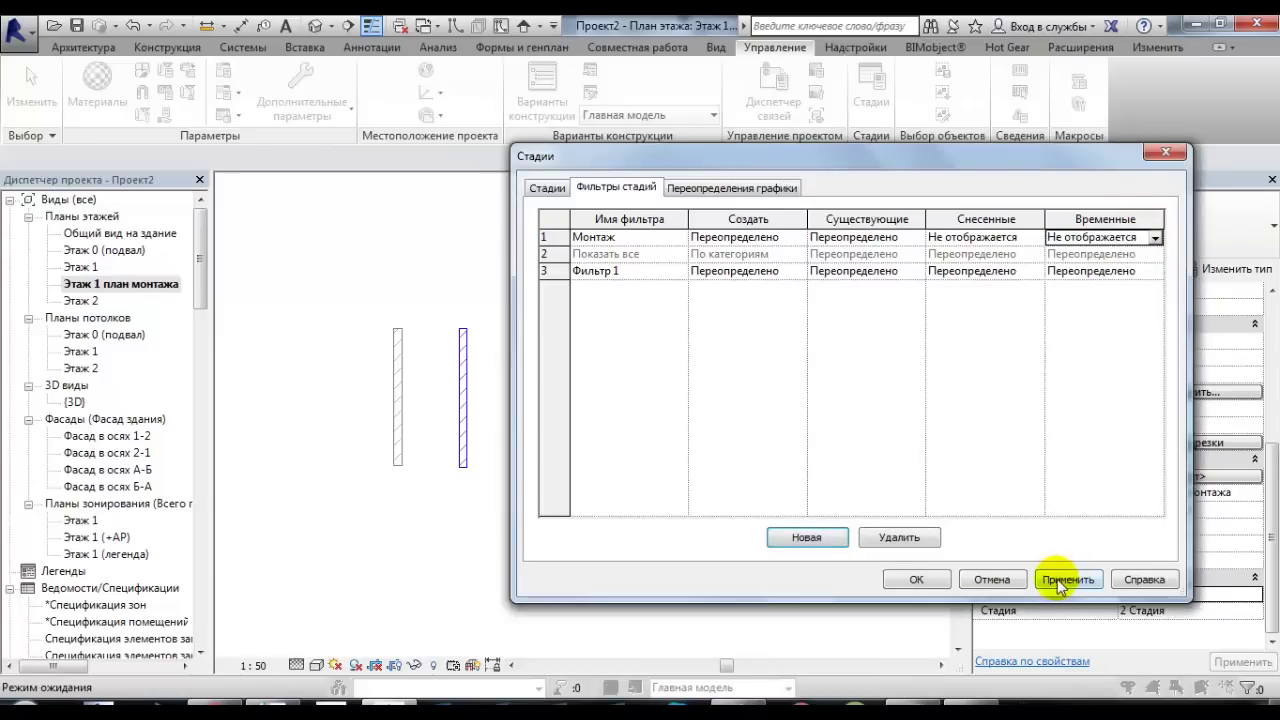
pyautogui.click(1068, 579)
pyautogui.click(910, 581)
# - Zoom in and select the left and right walls in turn to inspect them
pyautogui.moveTo(580, 486); pyautogui.dragTo(623, 437, button='middle')
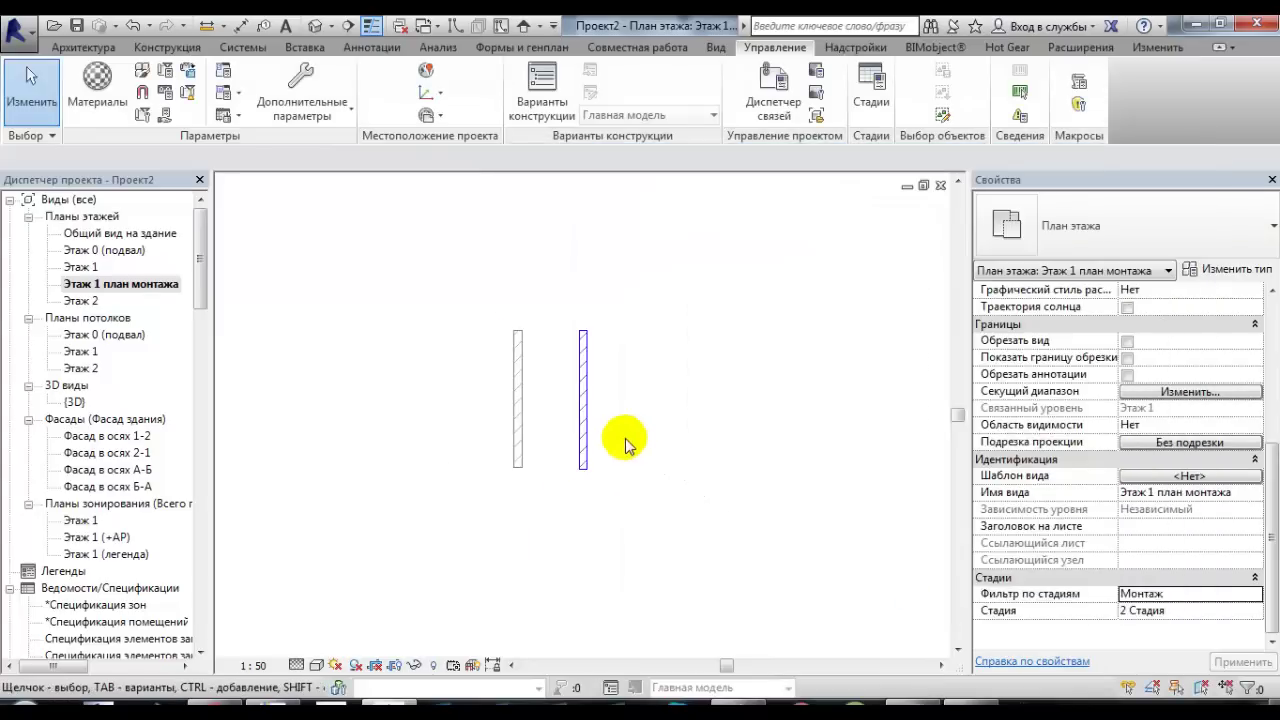
pyautogui.scroll(1, 478, 418)
pyautogui.scroll(1, 478, 418)
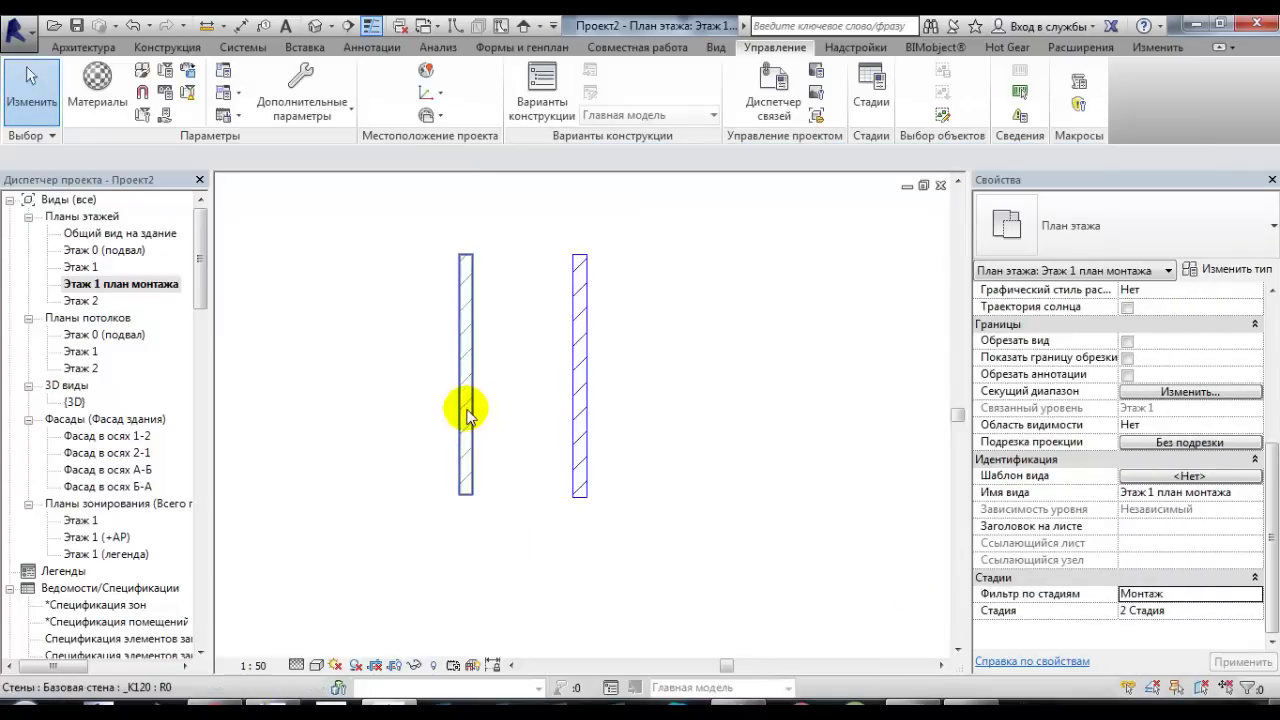
pyautogui.click(458, 292)
pyautogui.press('Escape')
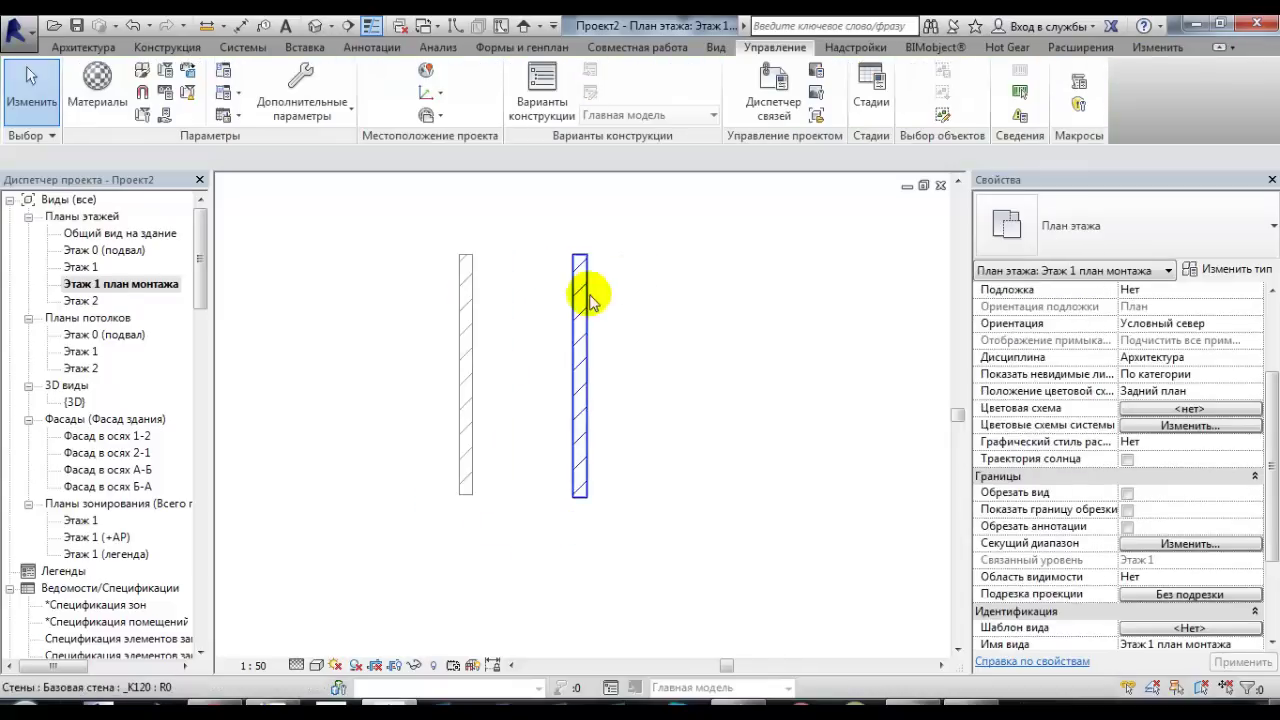
pyautogui.click(588, 296)
pyautogui.click(663, 309)
# - Zoom back out and open the project phase settings
pyautogui.scroll(-2, 657, 320)
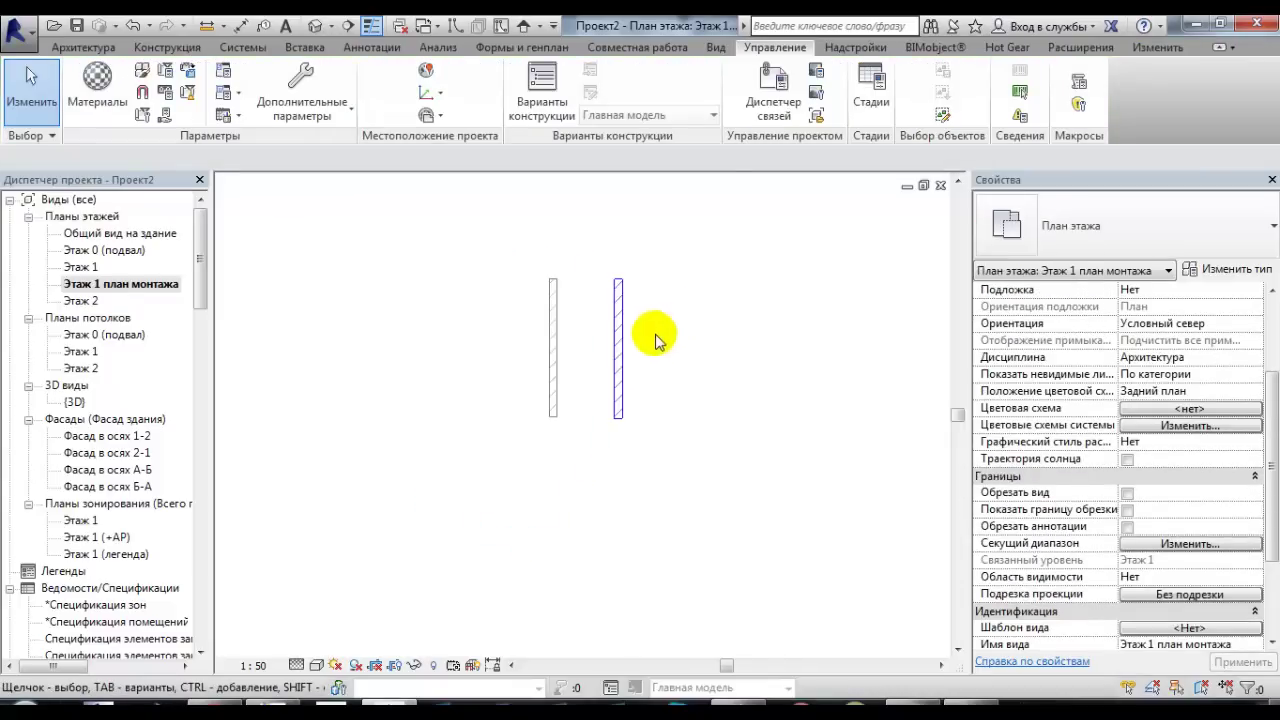
pyautogui.moveTo(657, 337)
pyautogui.mouseDown(button='middle')
pyautogui.moveTo(635, 430)
pyautogui.moveTo(616, 418)
pyautogui.mouseUp(button='middle')
pyautogui.moveTo(1272, 410)
pyautogui.mouseDown()
pyautogui.moveTo(1272, 570)
pyautogui.moveTo(1272, 300)
pyautogui.mouseUp()
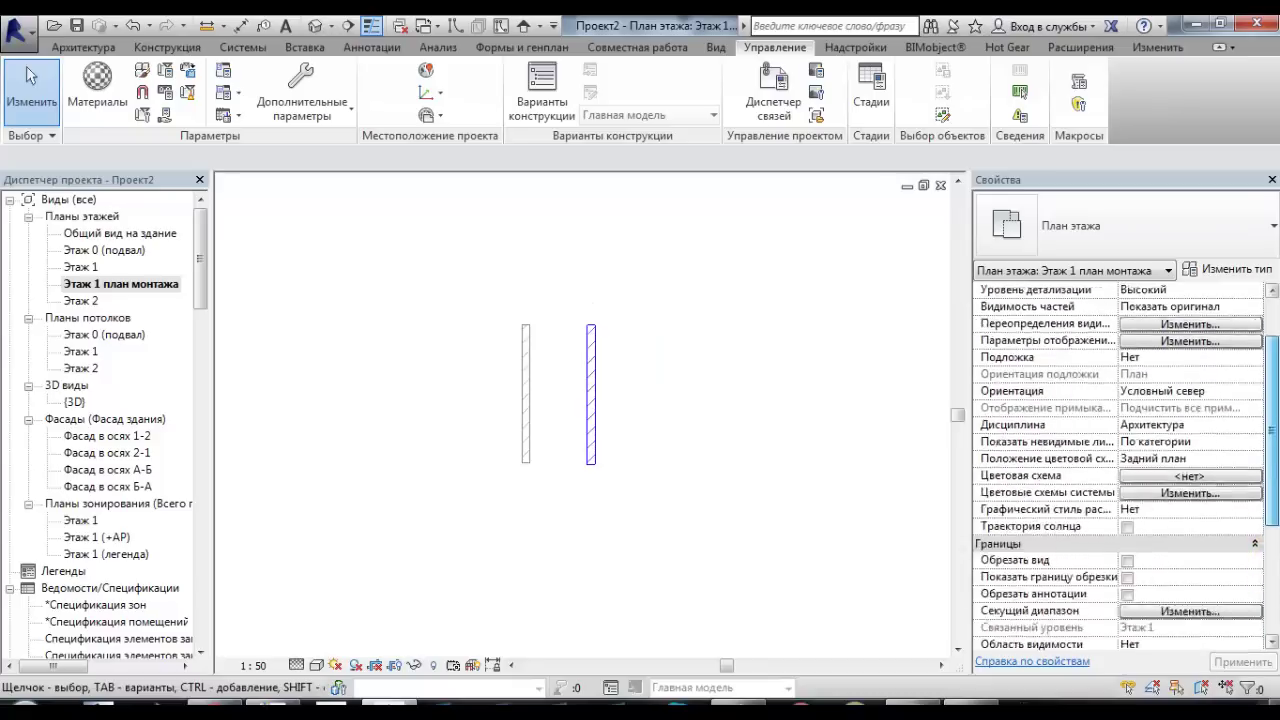
pyautogui.click(871, 90)
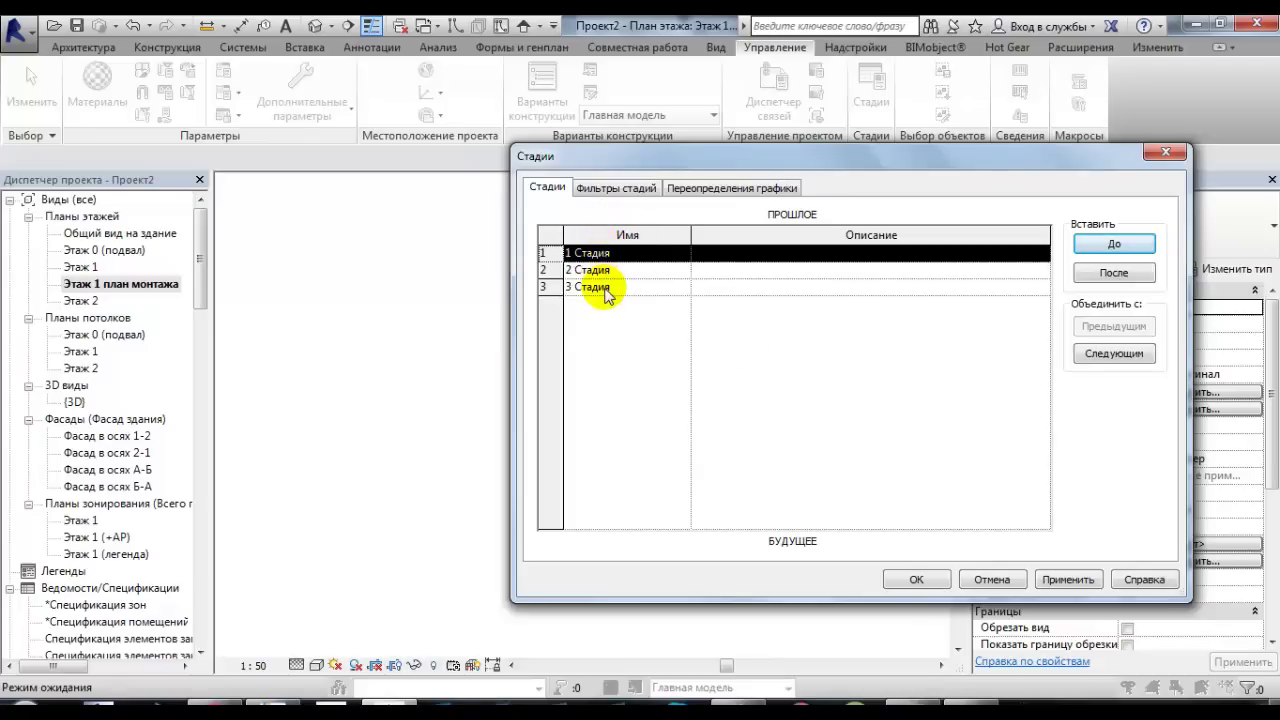
# - Show the Переопределения графики table and move the Phases dialog right of the walls
pyautogui.click(638, 190)
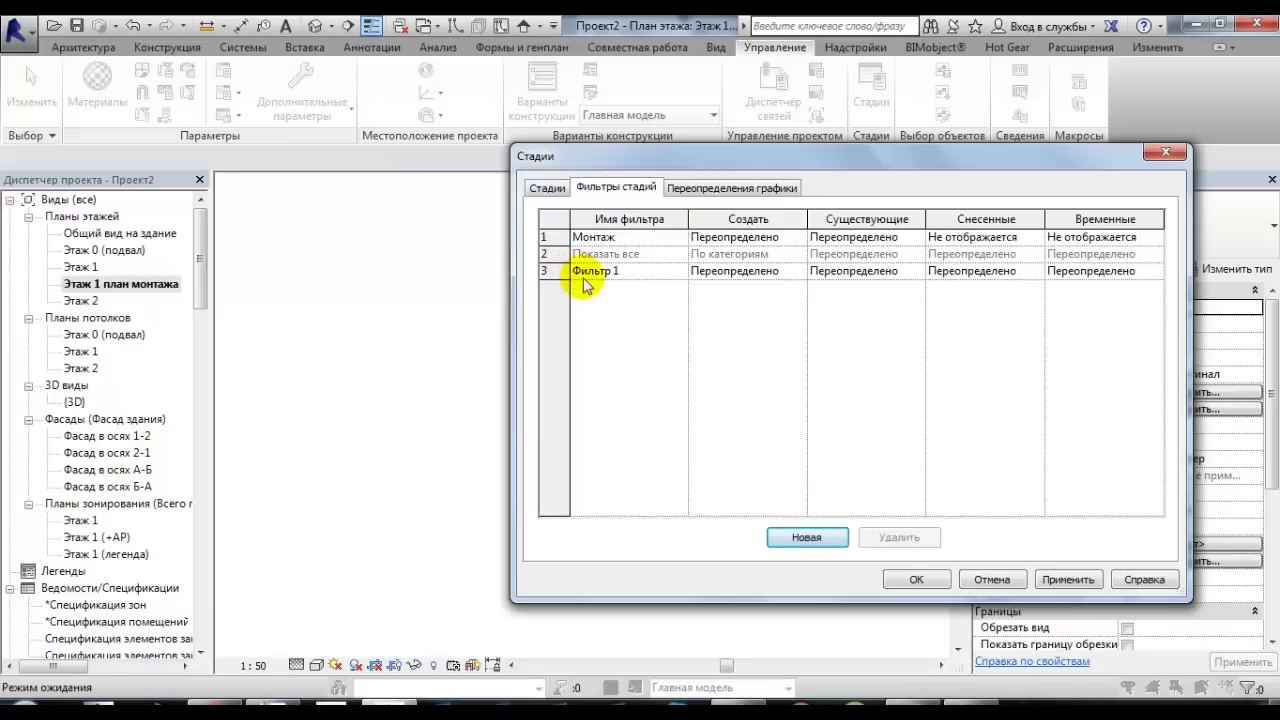
pyautogui.click(707, 190)
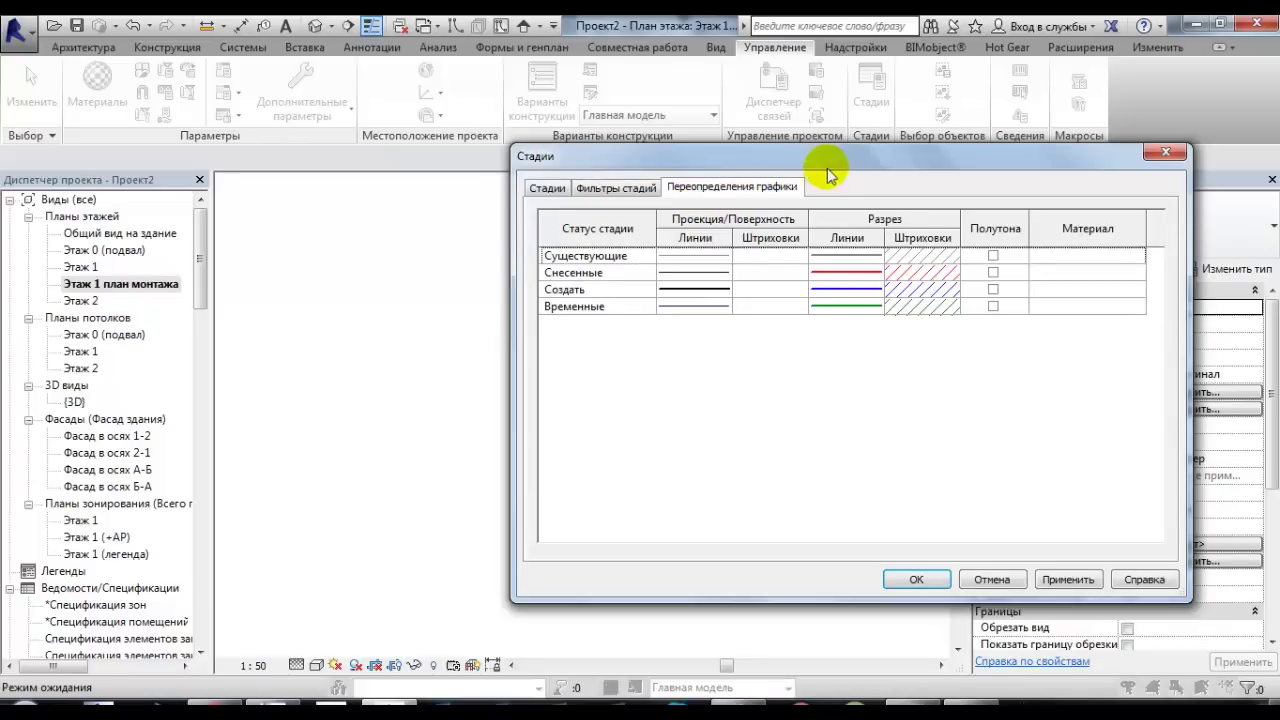
pyautogui.moveTo(855, 160)
pyautogui.mouseDown()
pyautogui.moveTo(1128, 158)
pyautogui.moveTo(986, 186)
pyautogui.mouseUp()
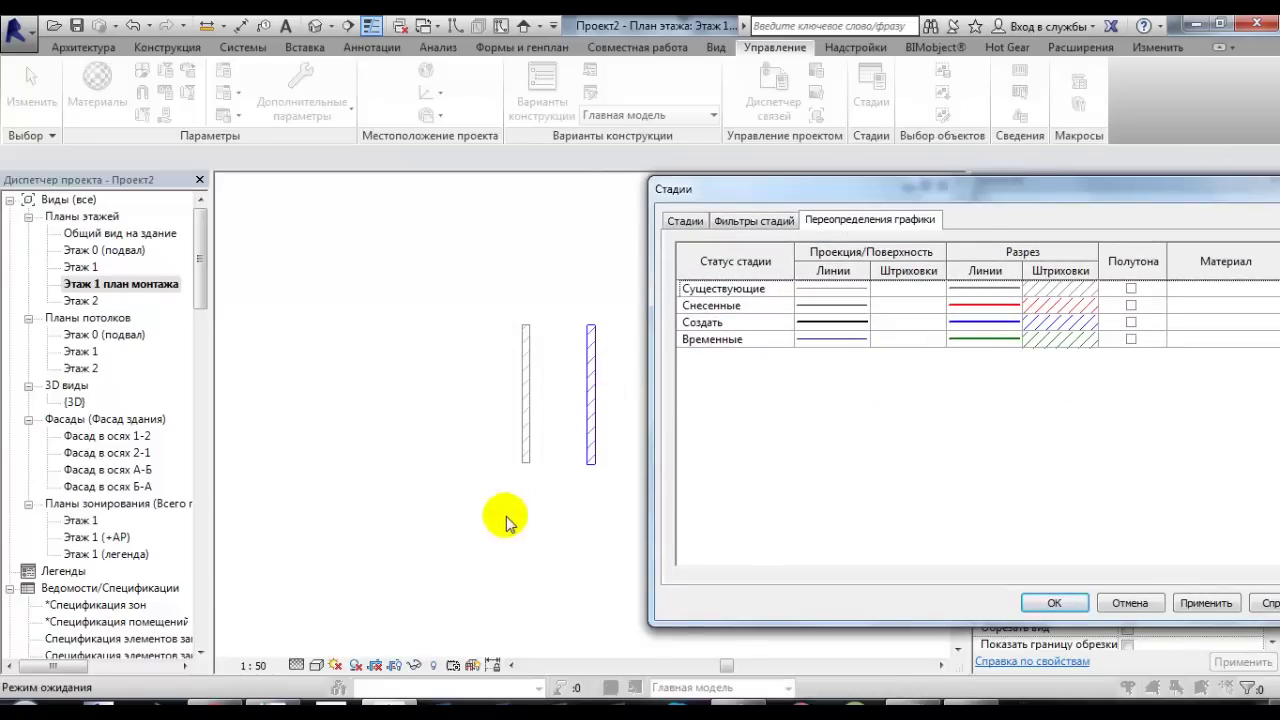
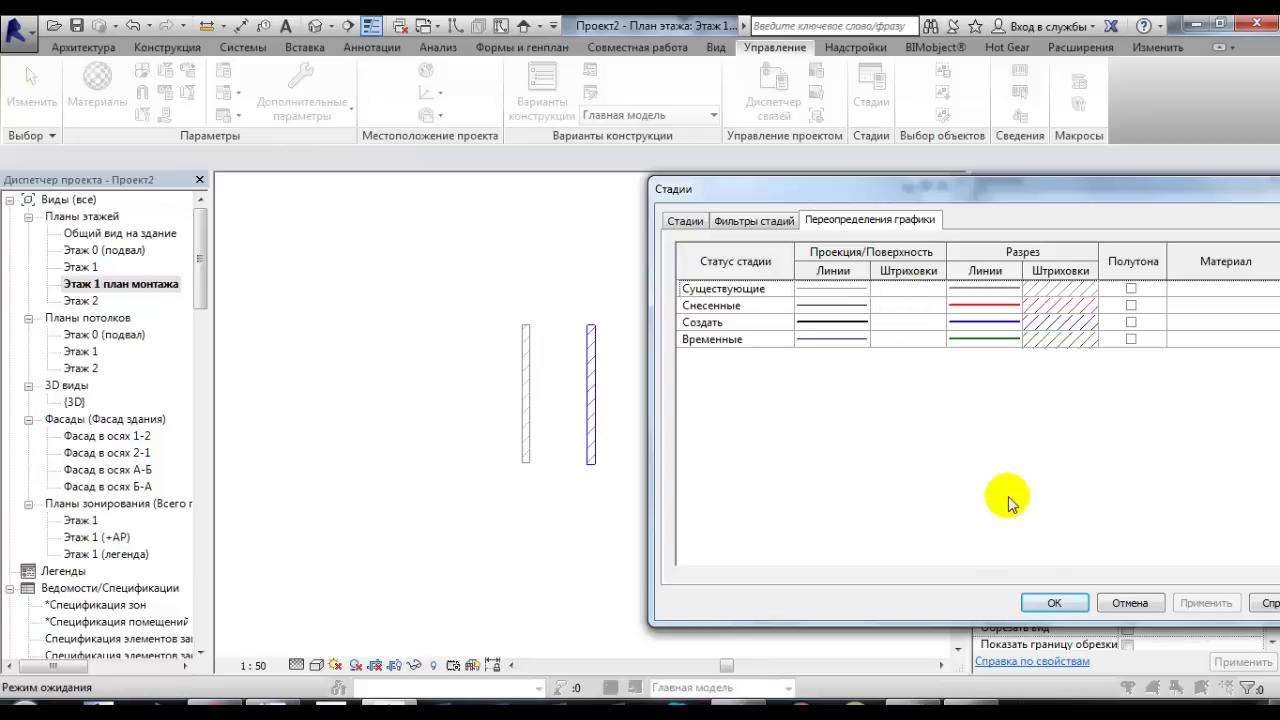
# - Set Existing phase projection lines to weight 3 and grey RGB 128-128-128
pyautogui.click(837, 287)
pyautogui.click(837, 287)
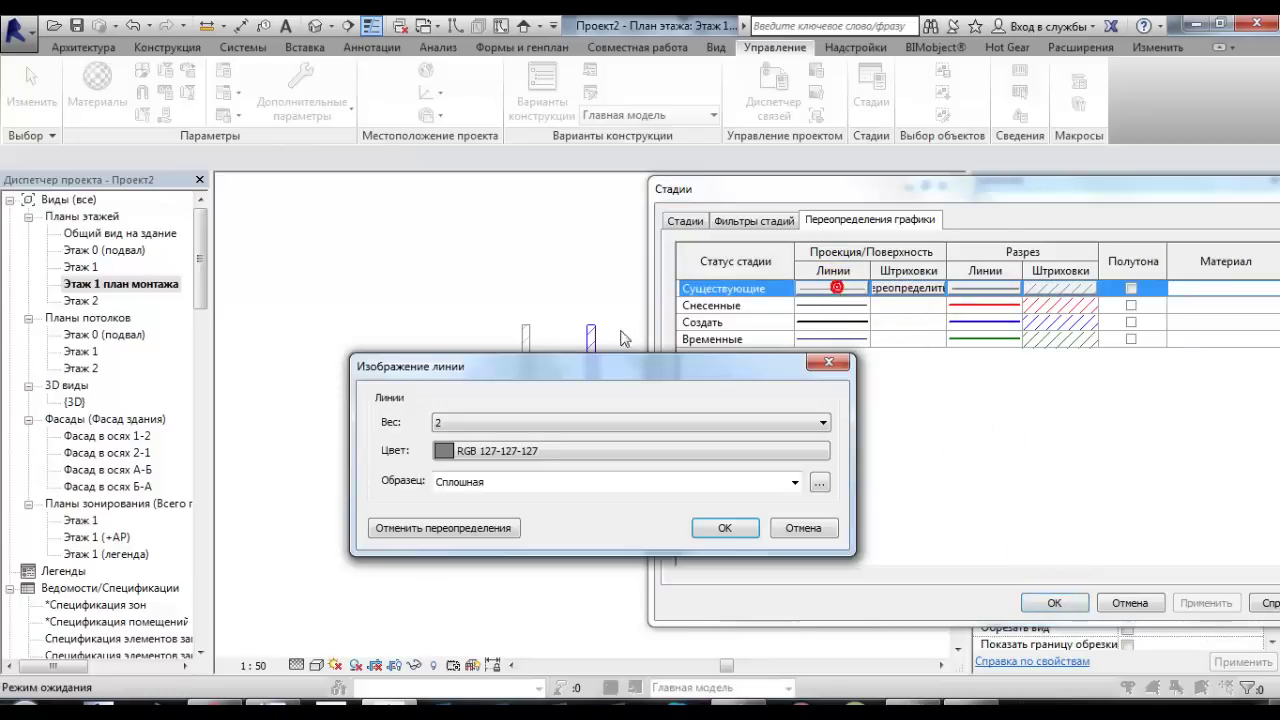
pyautogui.click(480, 422)
pyautogui.click(459, 481)
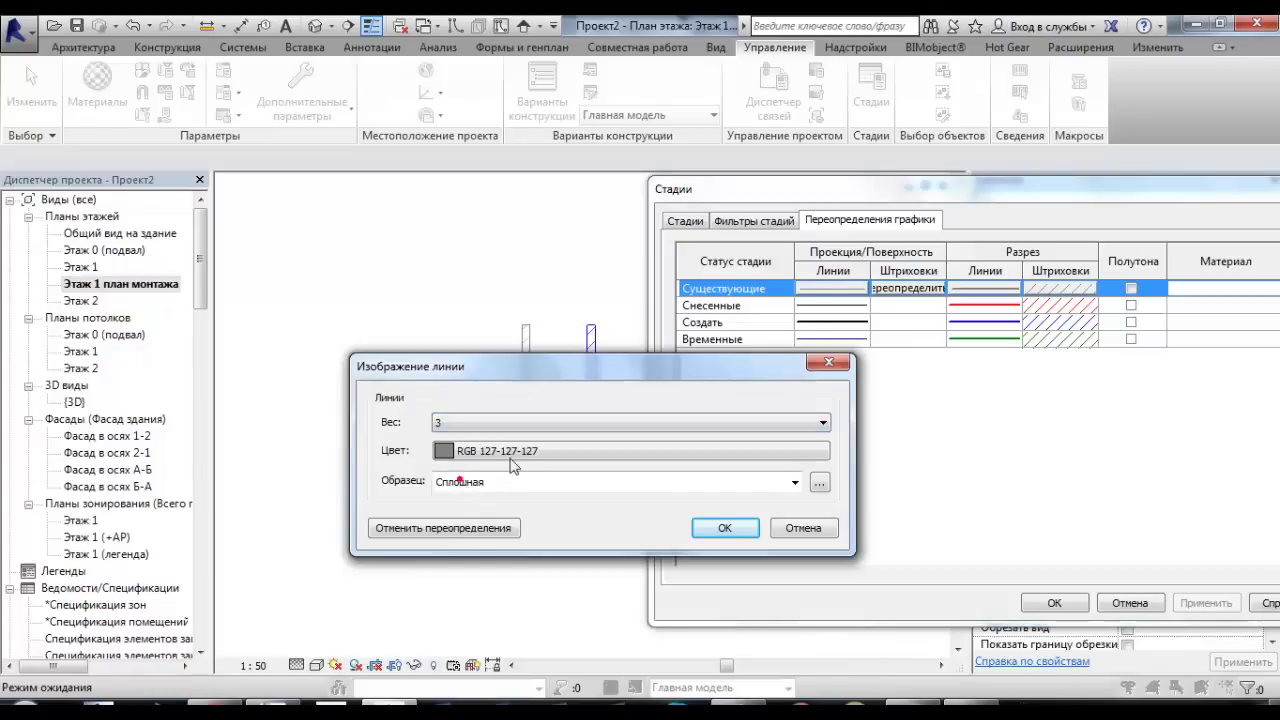
pyautogui.click(511, 457)
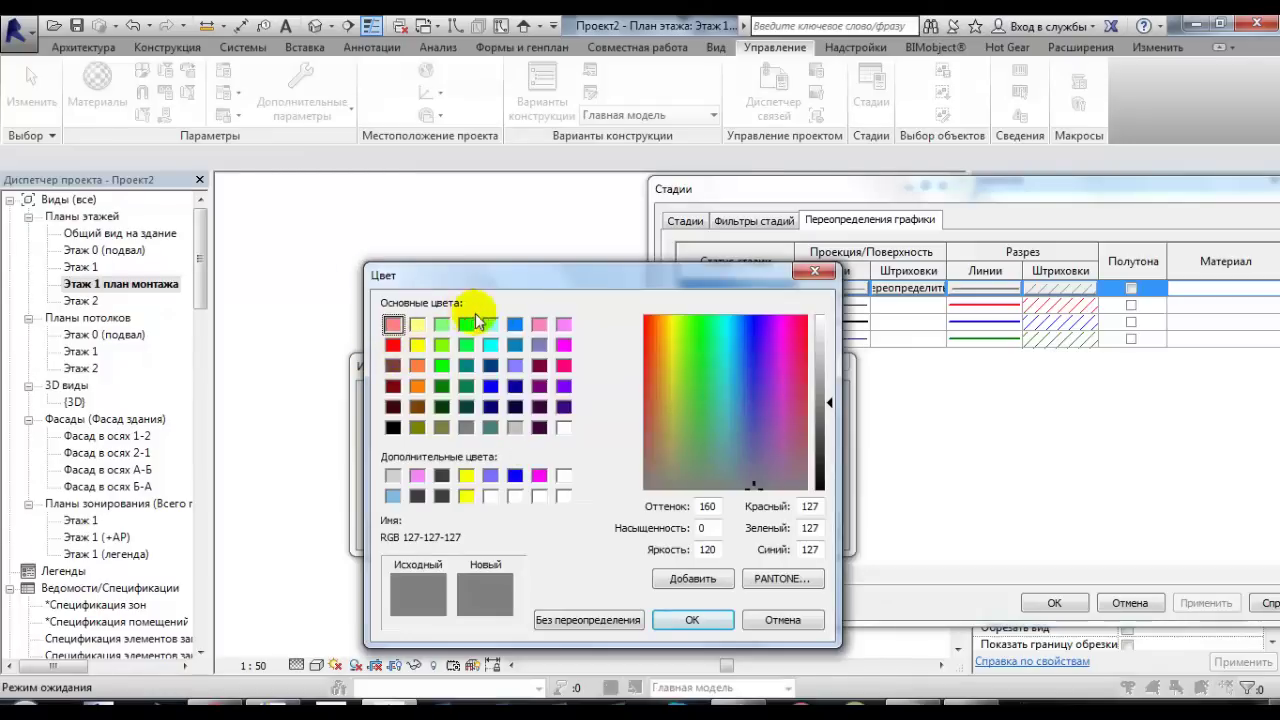
pyautogui.click(708, 628)
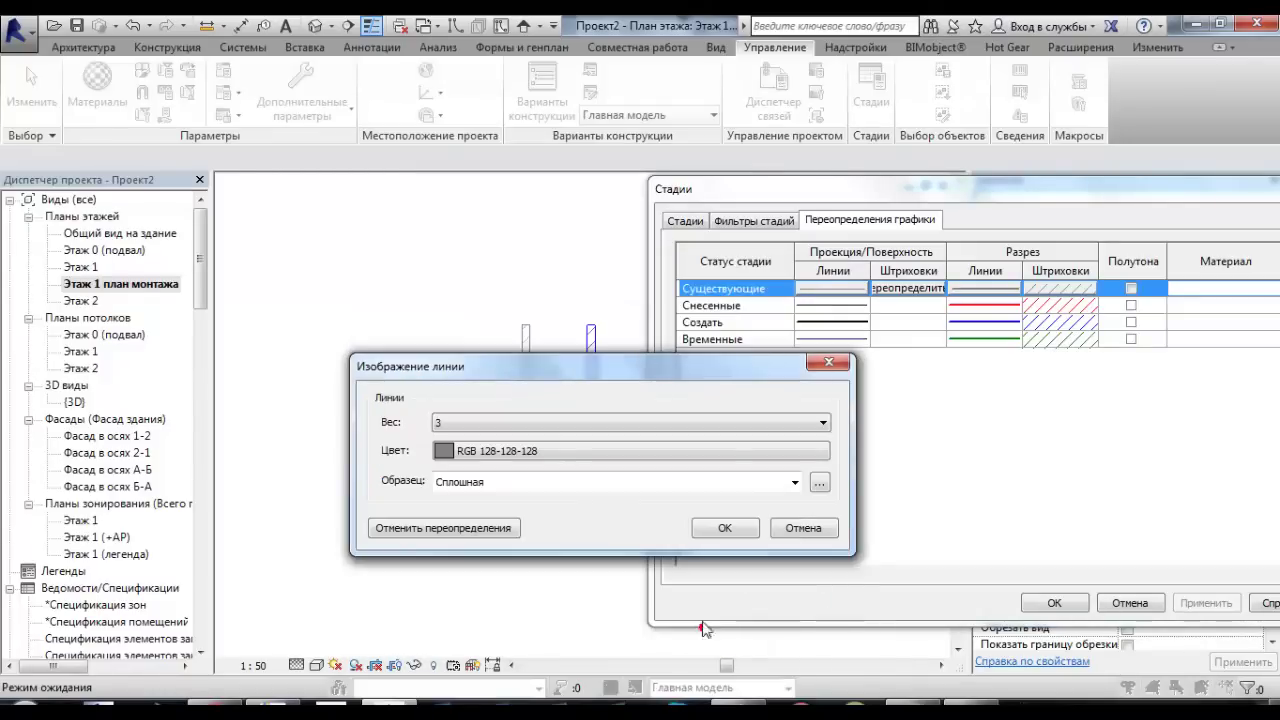
pyautogui.click(729, 533)
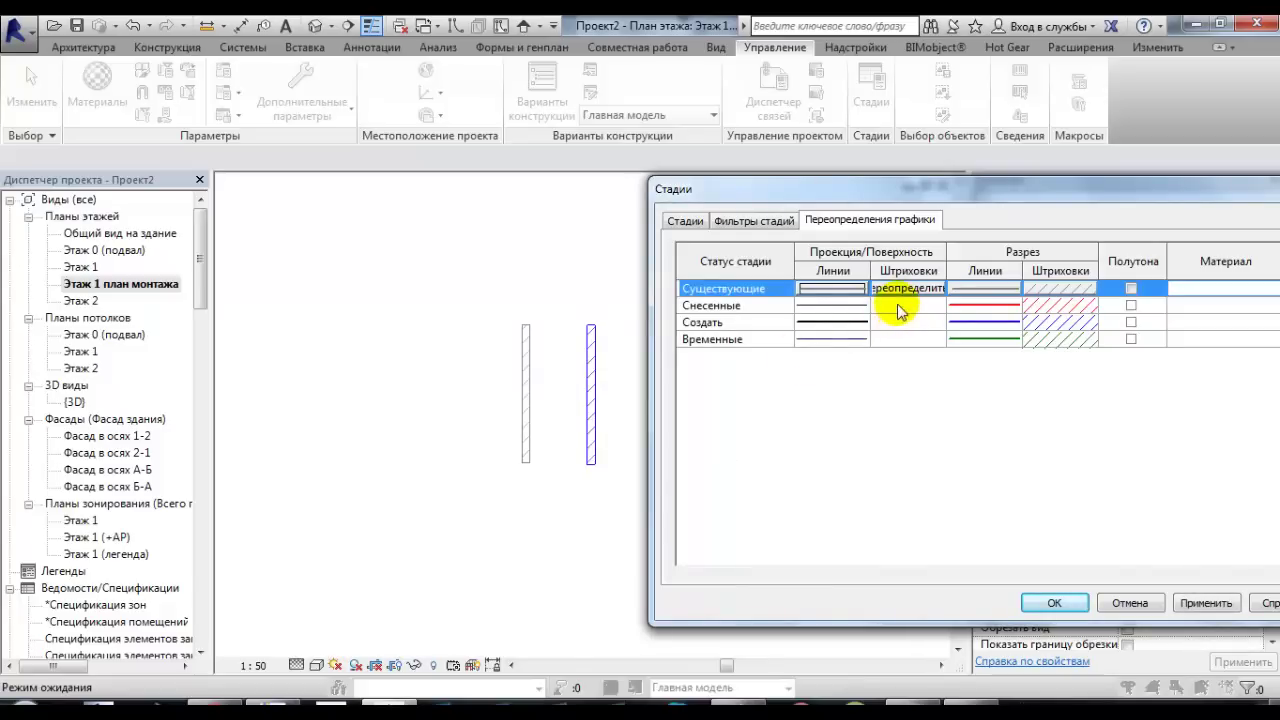
# - Set Demolished phase projection lines to red with weight 3
pyautogui.click(835, 306)
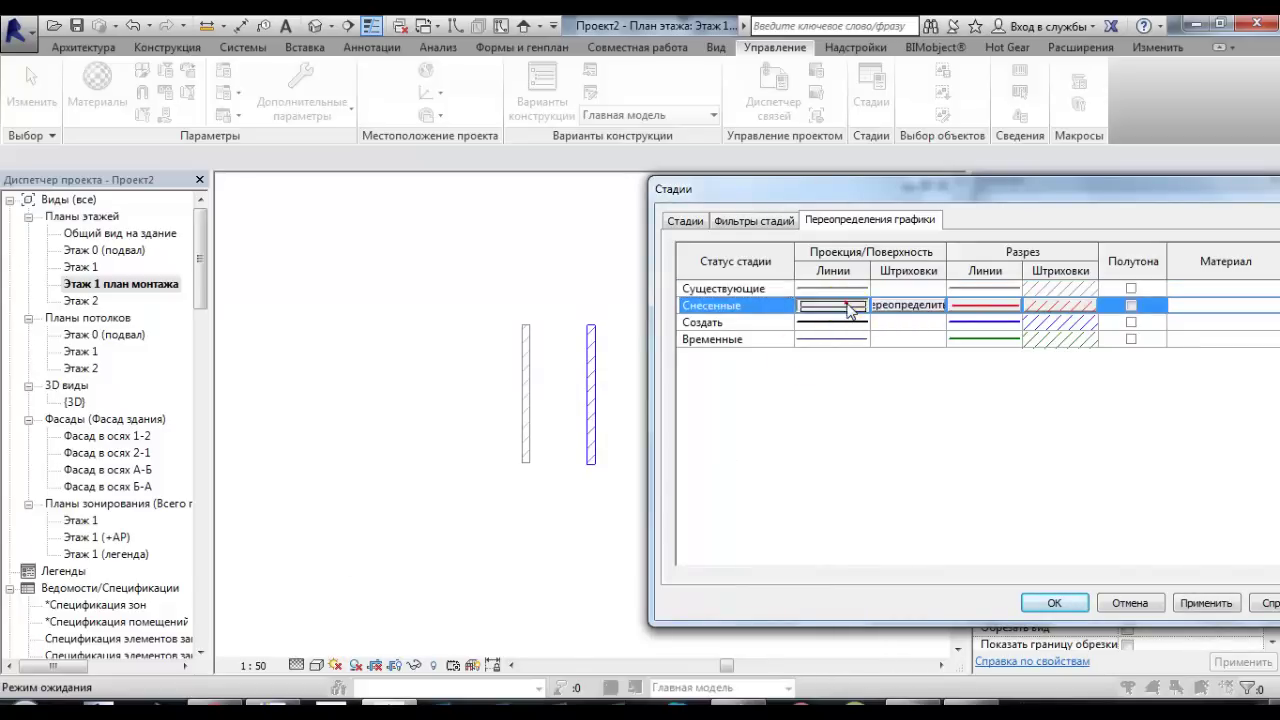
pyautogui.click(849, 307)
pyautogui.click(462, 447)
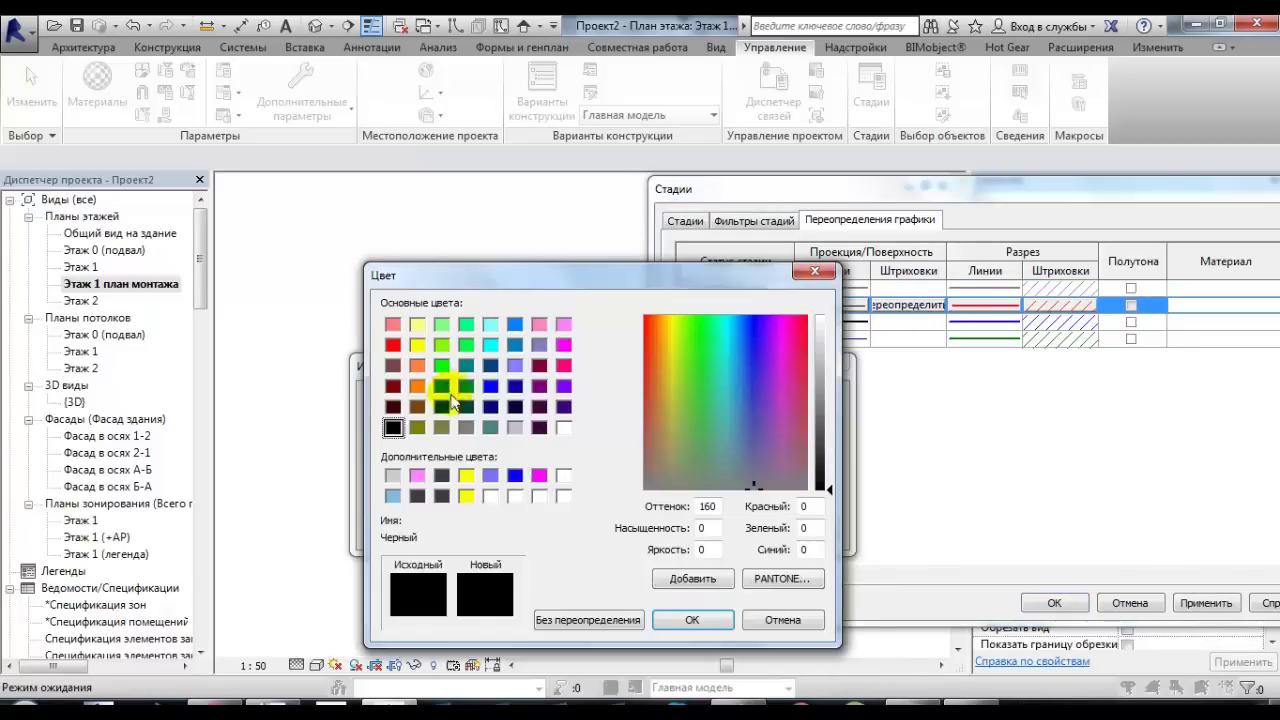
pyautogui.click(392, 346)
pyautogui.click(689, 617)
pyautogui.click(594, 422)
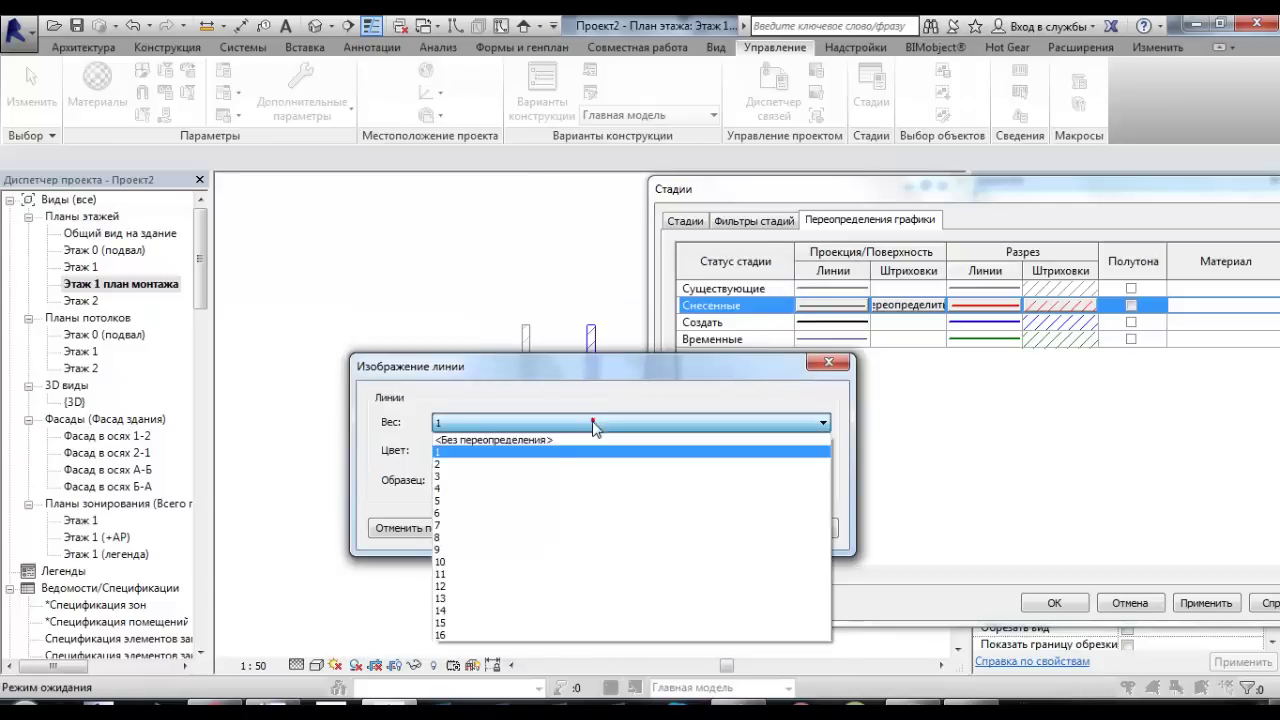
pyautogui.click(486, 474)
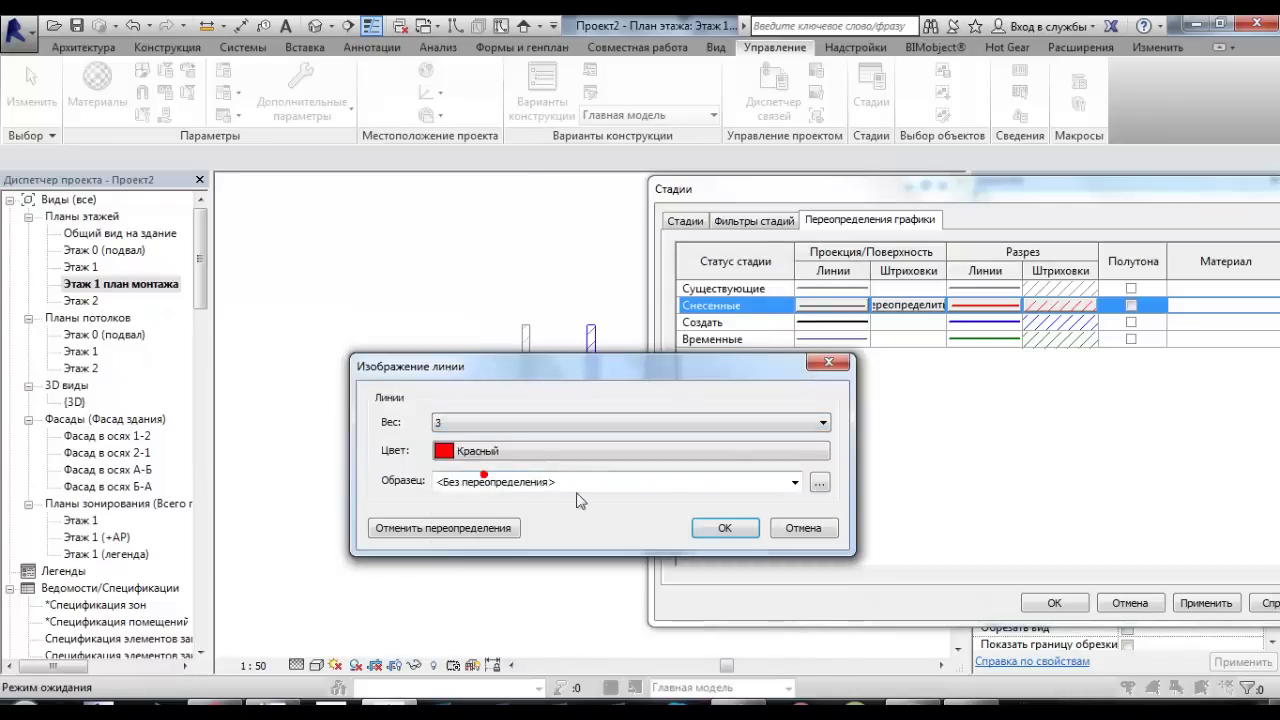
pyautogui.click(724, 528)
pyautogui.click(846, 324)
# - Set New phase projection lines to weight 3 and blue
pyautogui.click(840, 332)
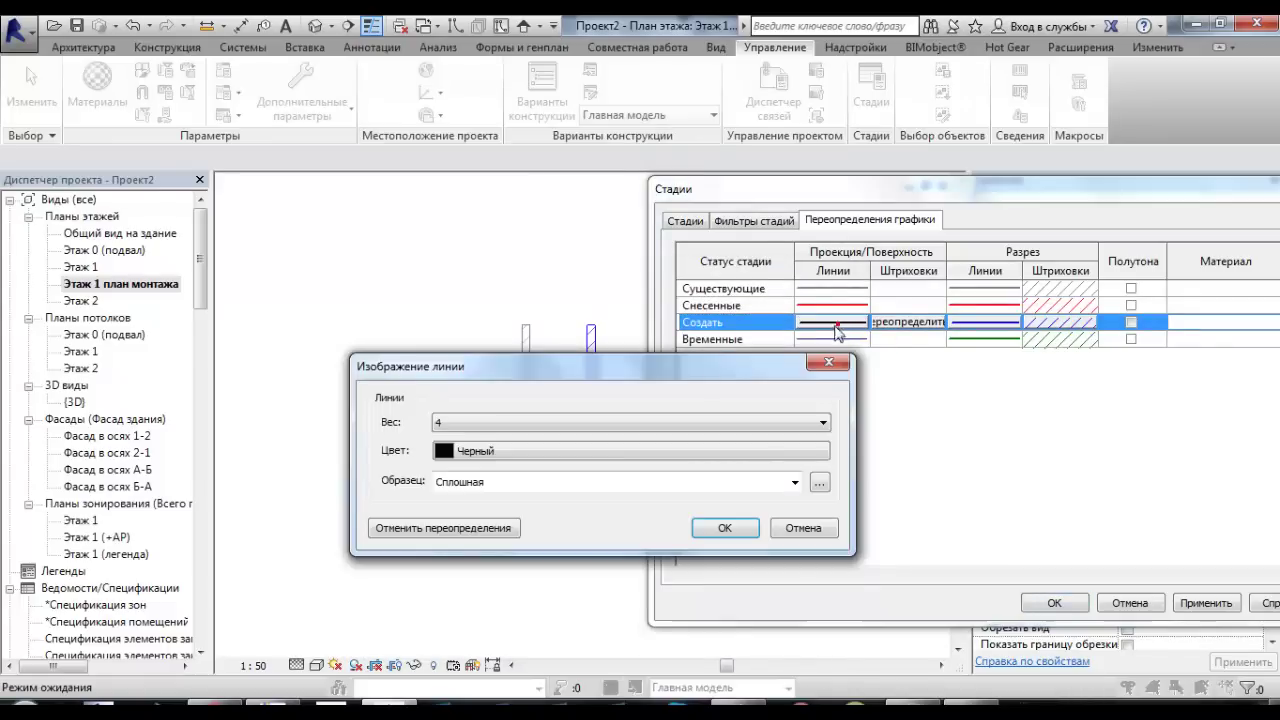
pyautogui.click(495, 426)
pyautogui.click(460, 469)
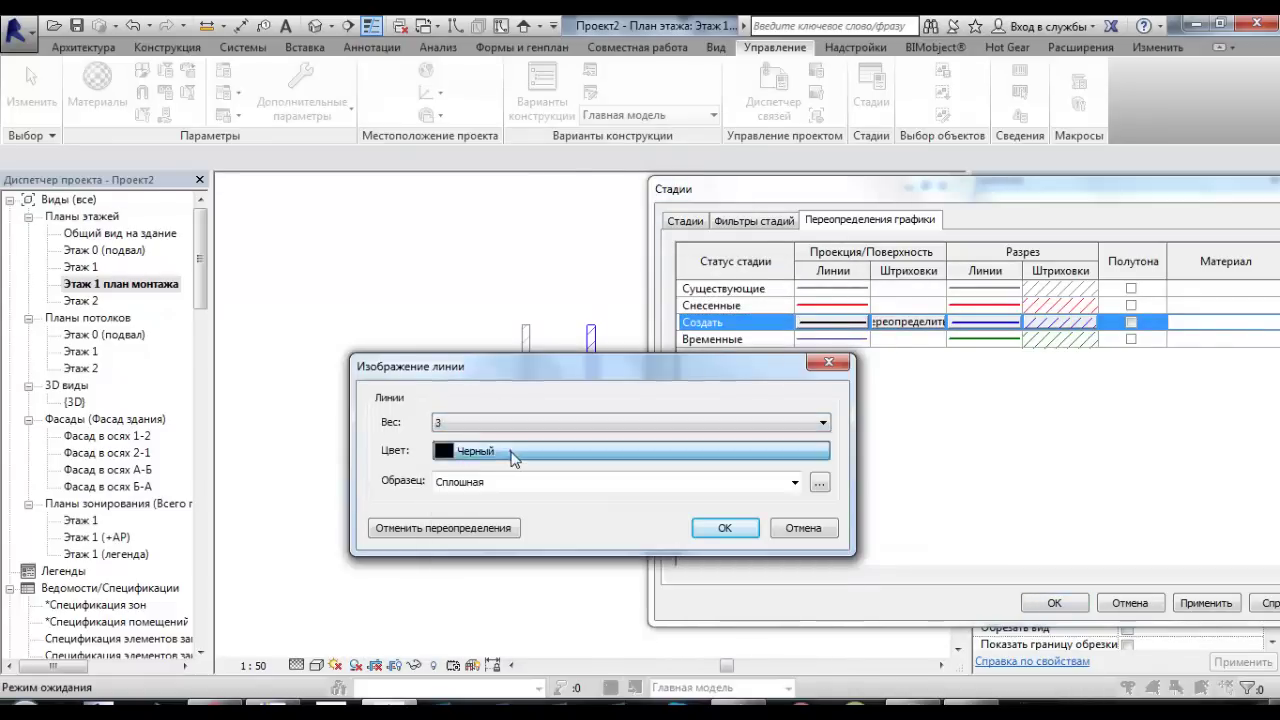
pyautogui.click(490, 451)
pyautogui.click(514, 476)
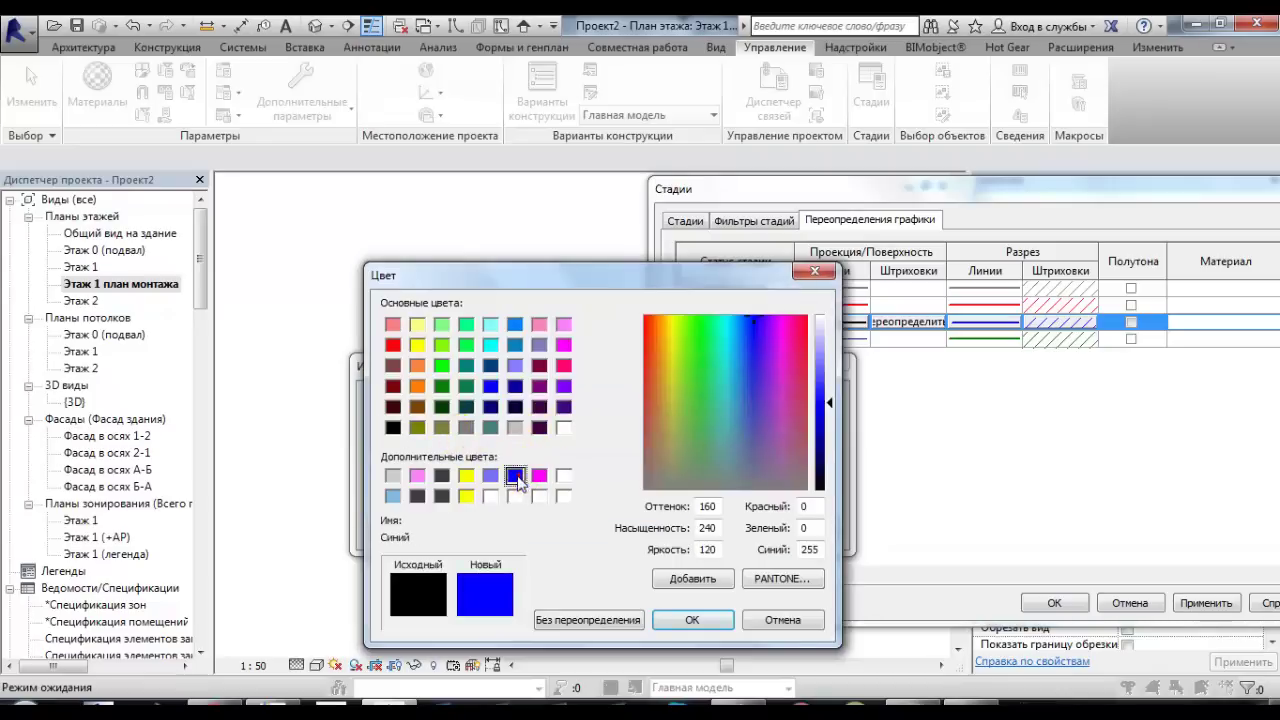
pyautogui.click(693, 620)
pyautogui.click(734, 540)
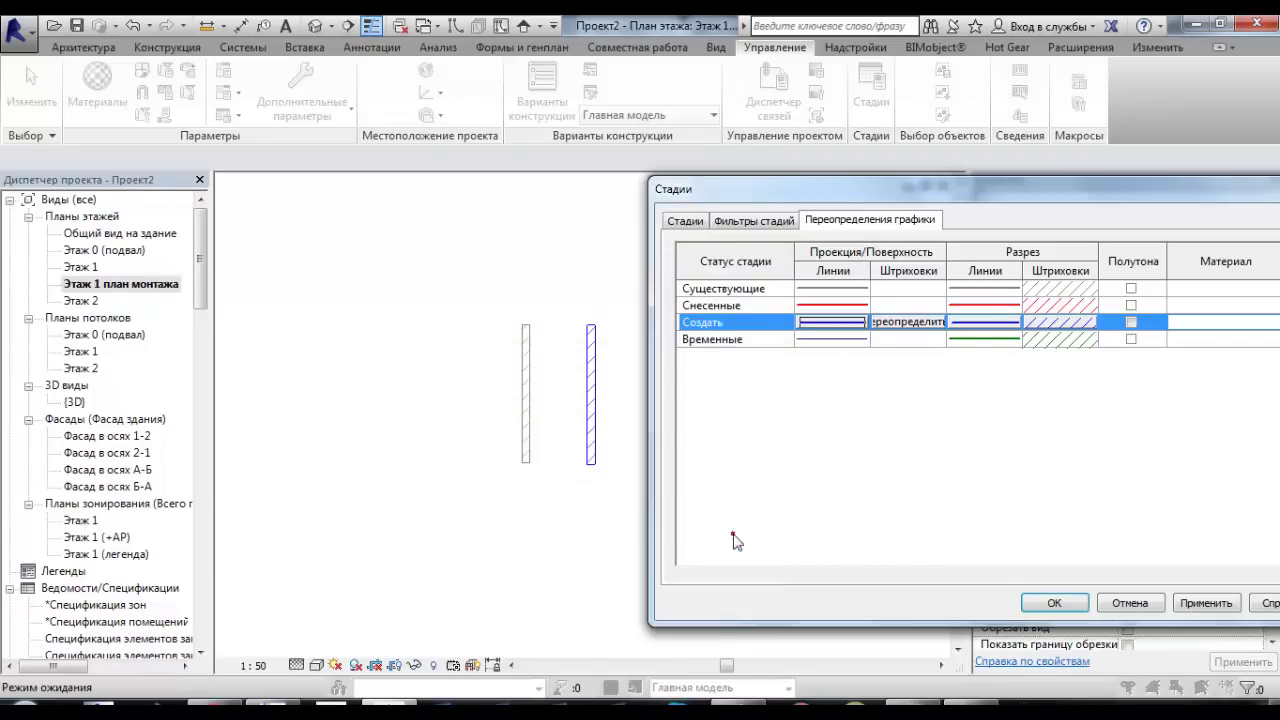
# - Set Temporary phase lines to green RGB 000-128-000, weight 3, and apply the overrides
pyautogui.click(847, 340)
pyautogui.click(847, 338)
pyautogui.click(591, 440)
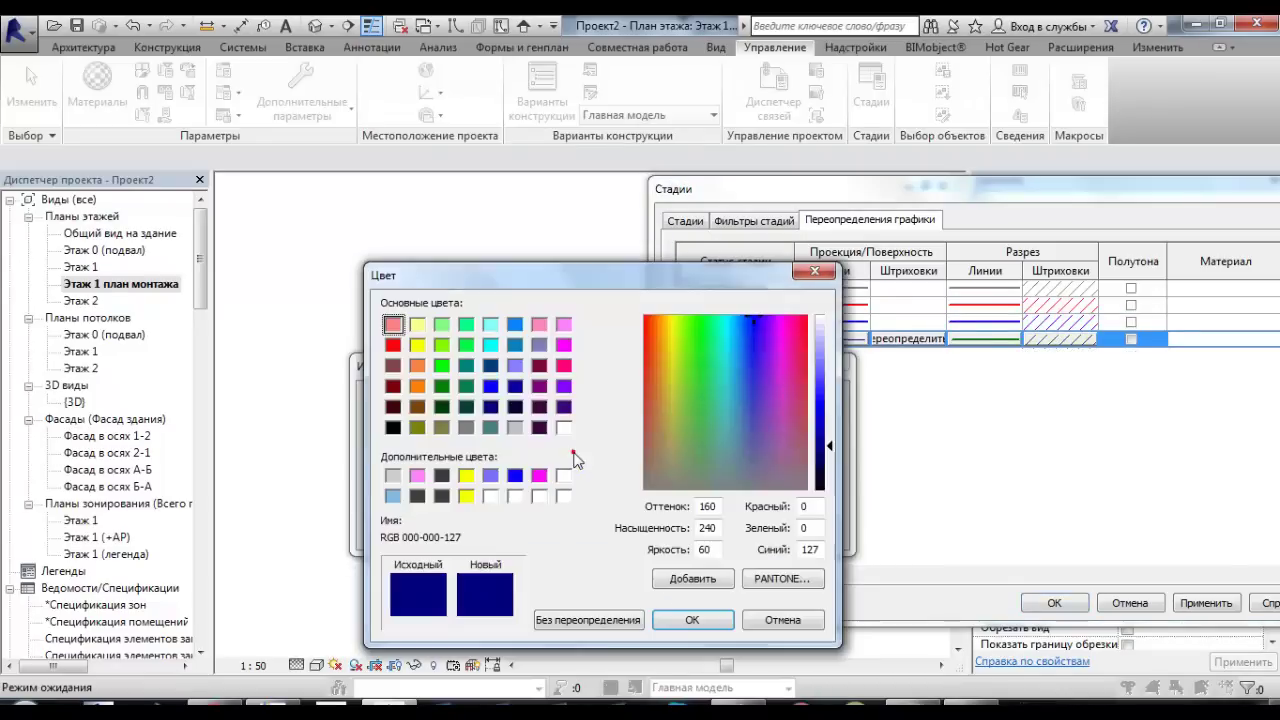
pyautogui.click(443, 386)
pyautogui.click(680, 622)
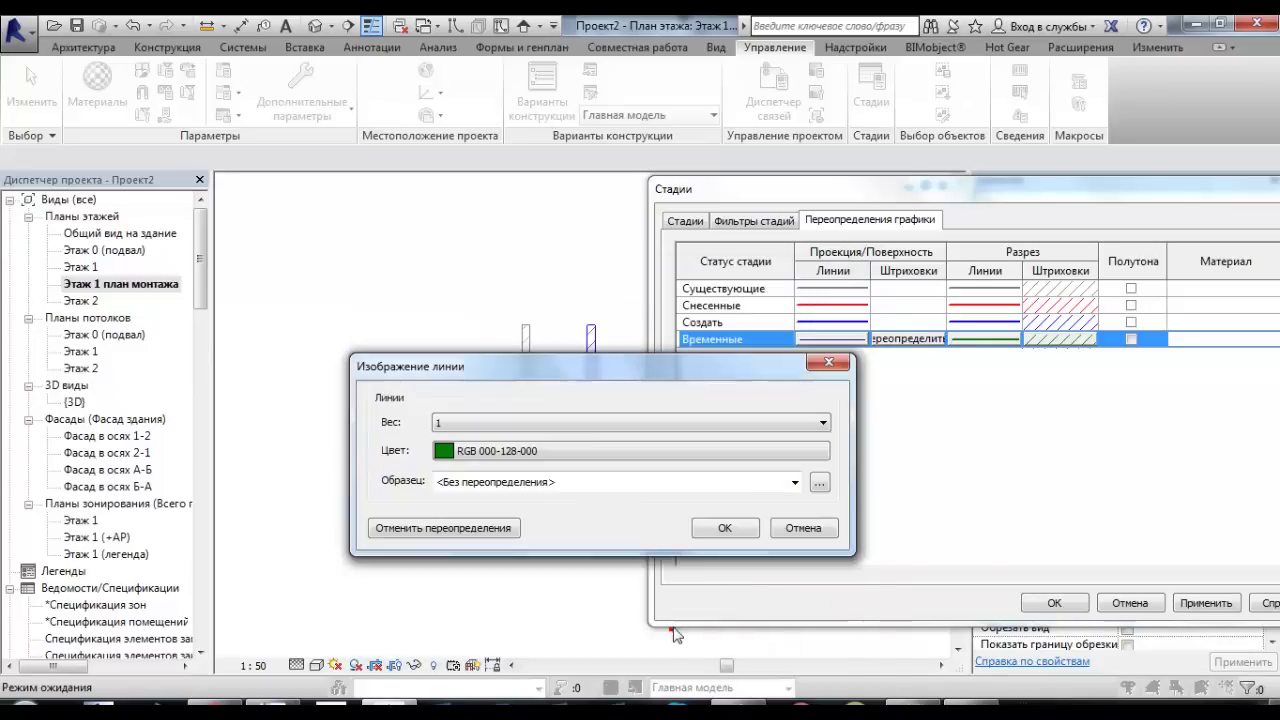
pyautogui.click(560, 423)
pyautogui.click(475, 484)
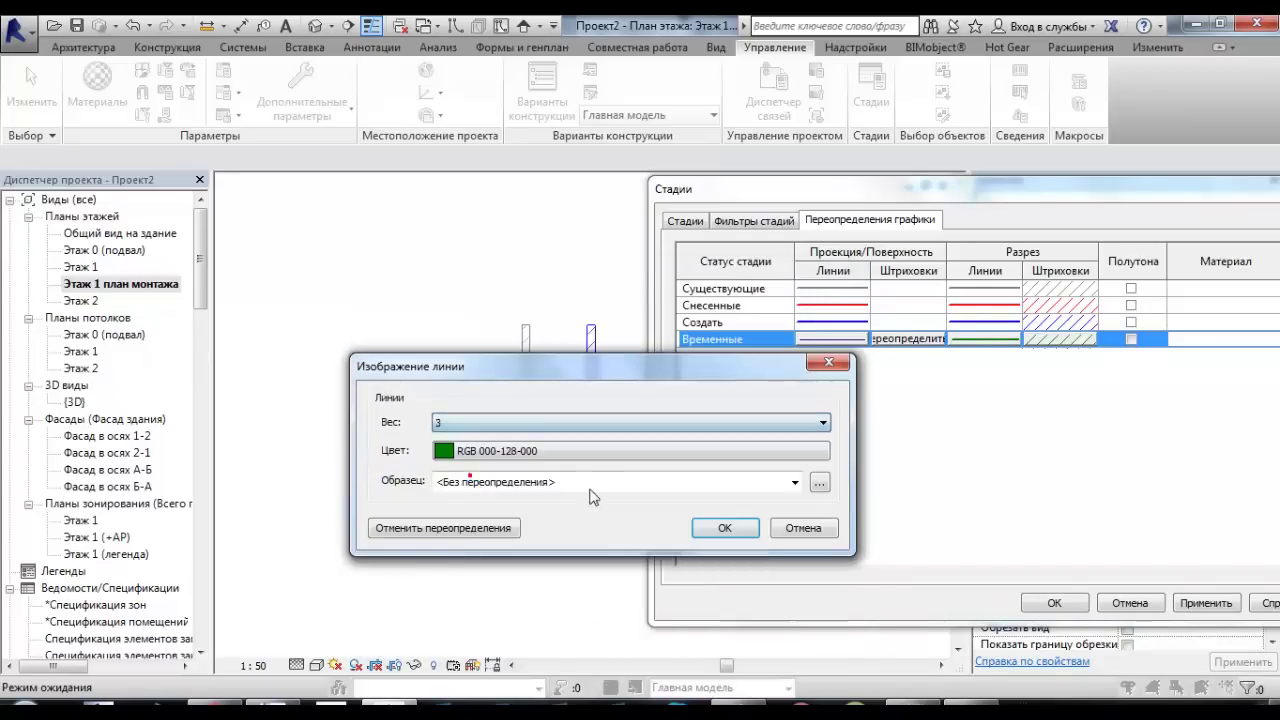
pyautogui.click(723, 529)
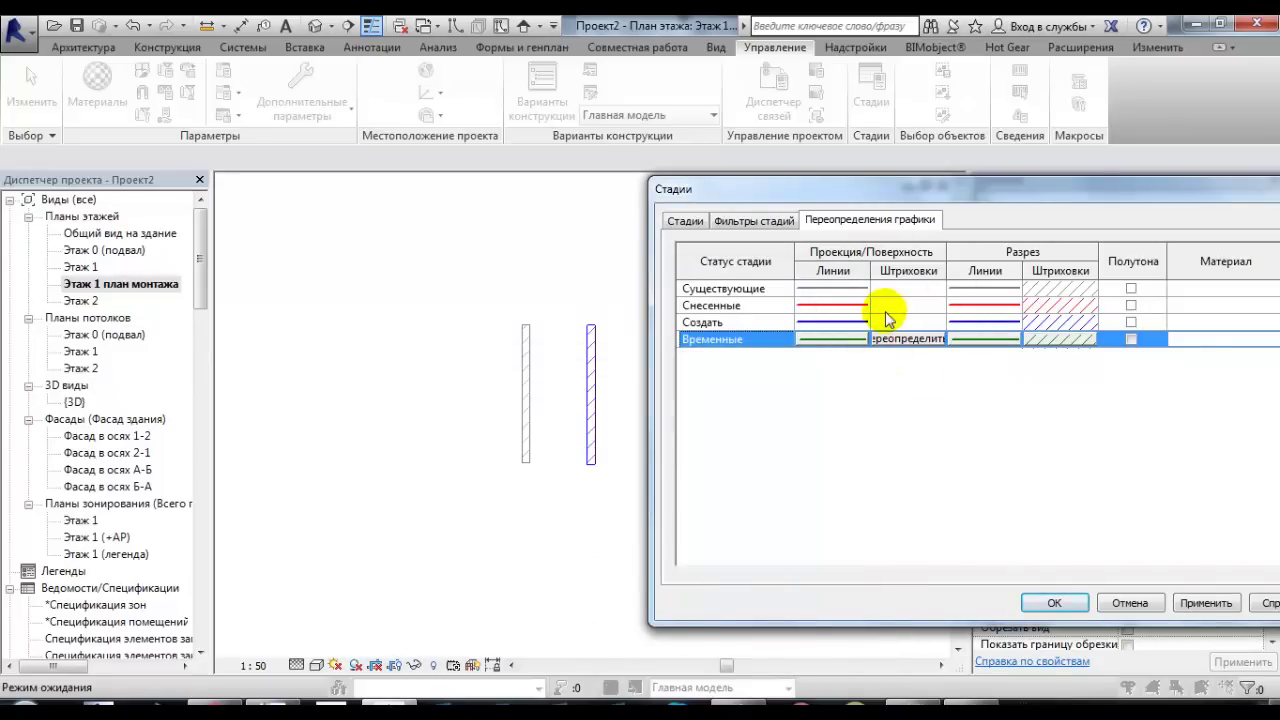
pyautogui.moveTo(832, 192); pyautogui.dragTo(853, 188)
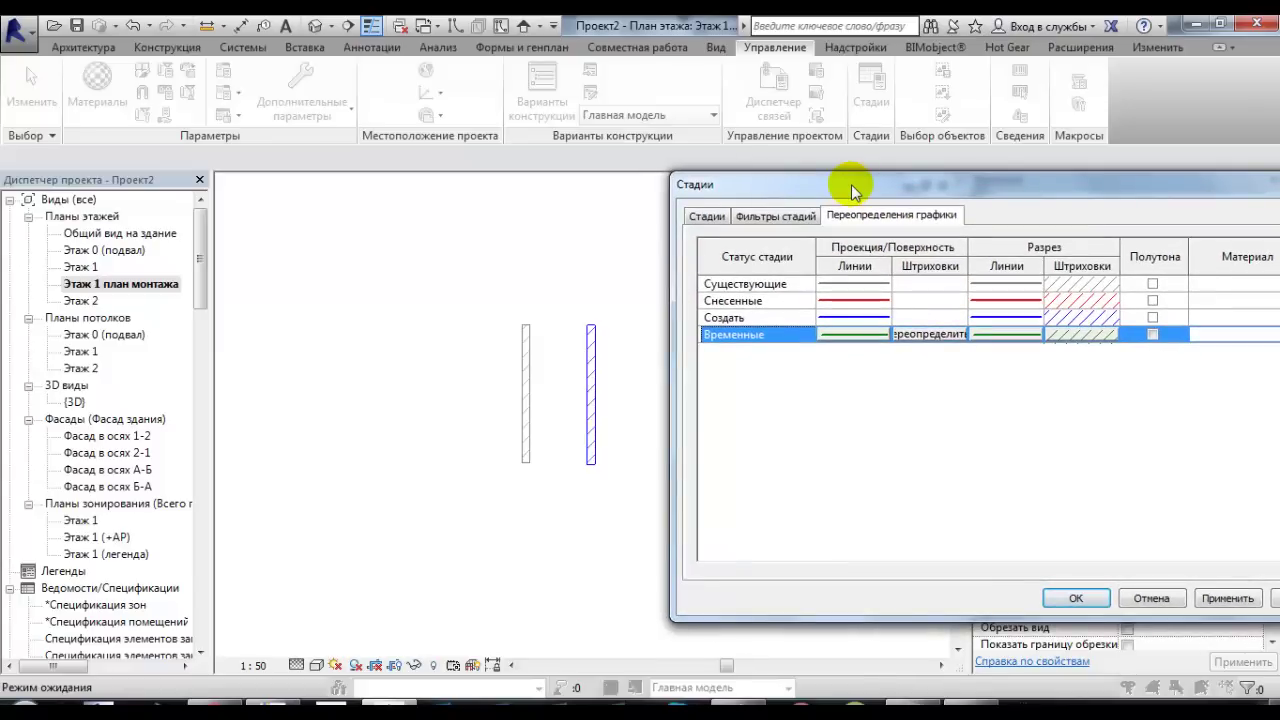
pyautogui.moveTo(853, 188); pyautogui.dragTo(805, 194)
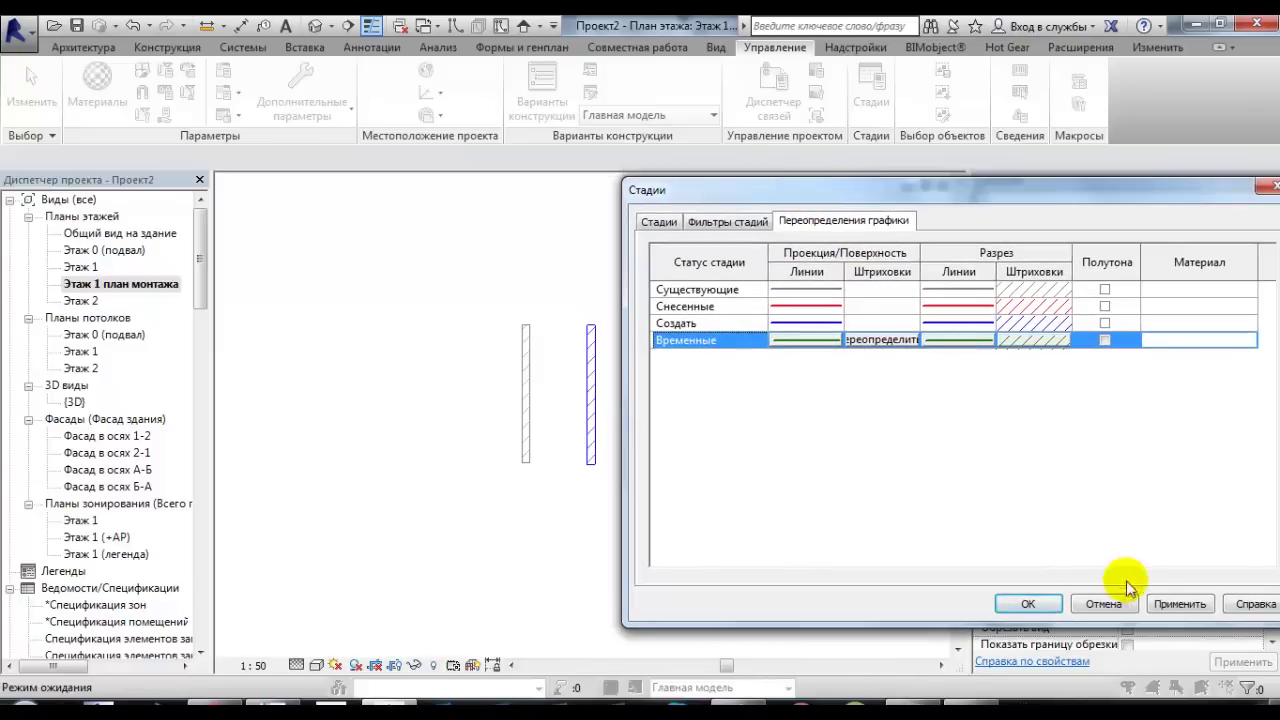
pyautogui.click(1152, 600)
# - Close the Phases dialog and set the current view's phase filter to Фильтр 1
pyautogui.click(1025, 604)
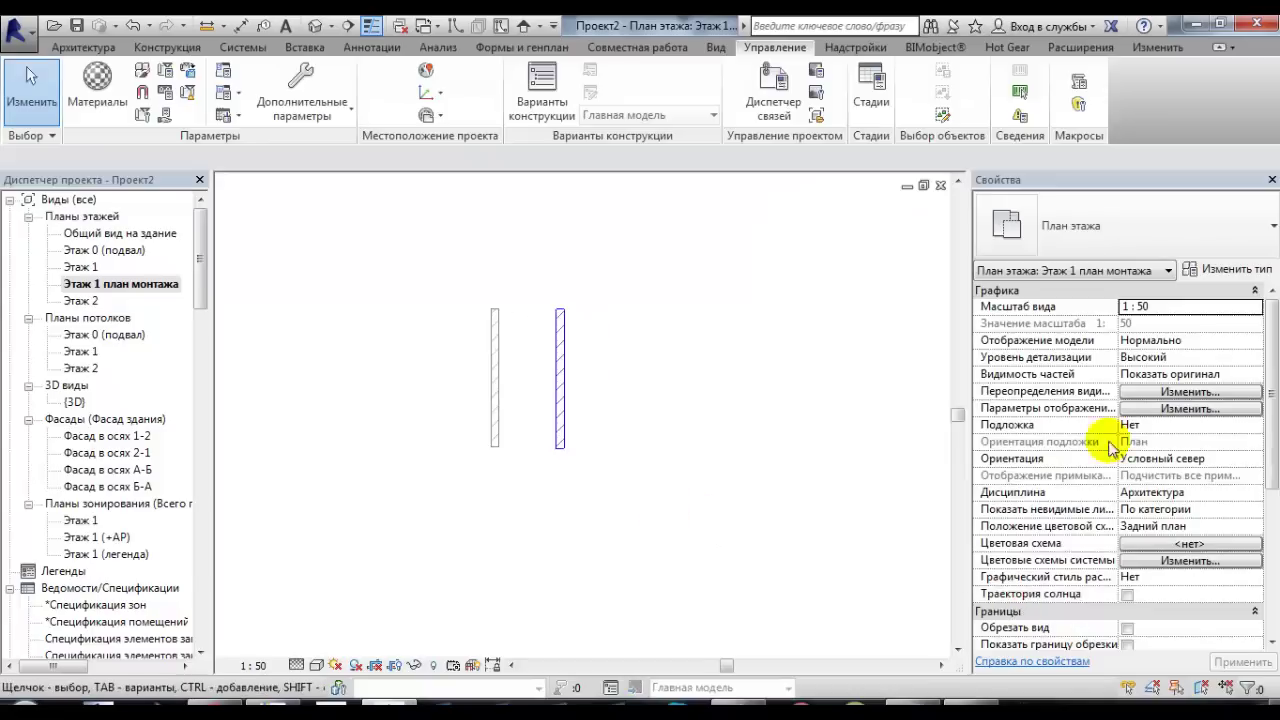
pyautogui.moveTo(1270, 390); pyautogui.dragTo(1250, 583)
pyautogui.click(1255, 594)
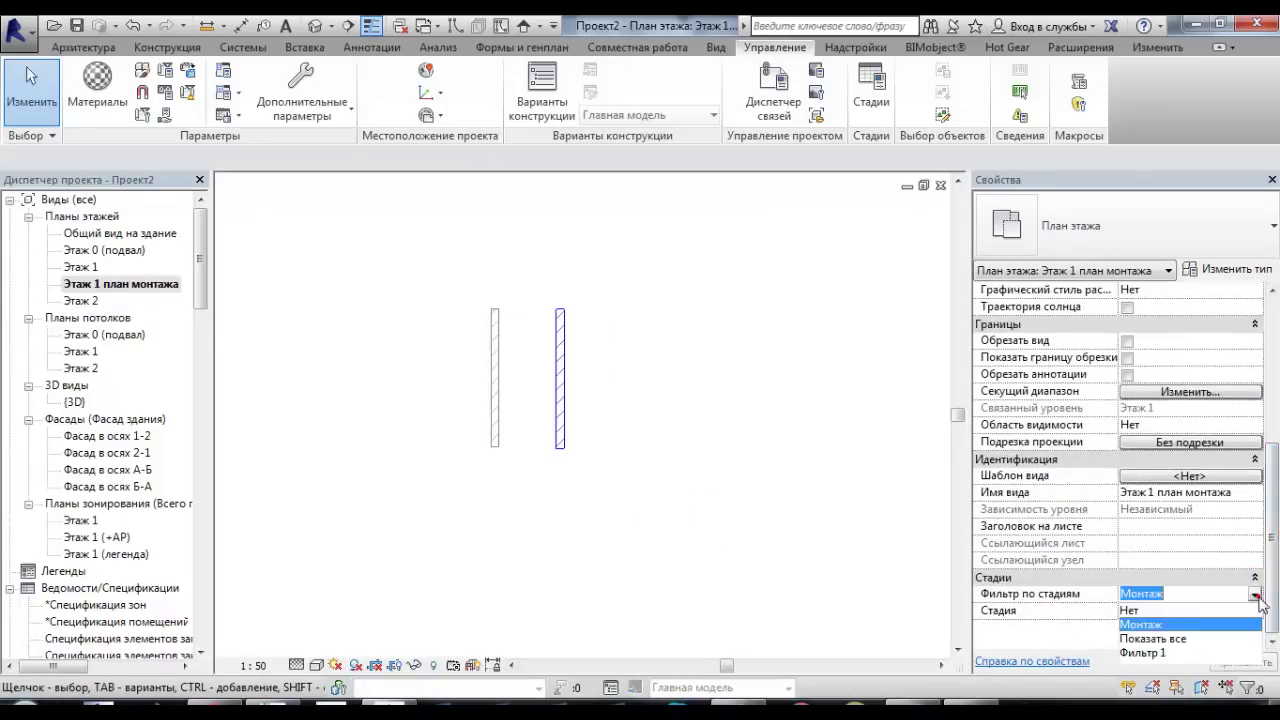
pyautogui.click(1143, 653)
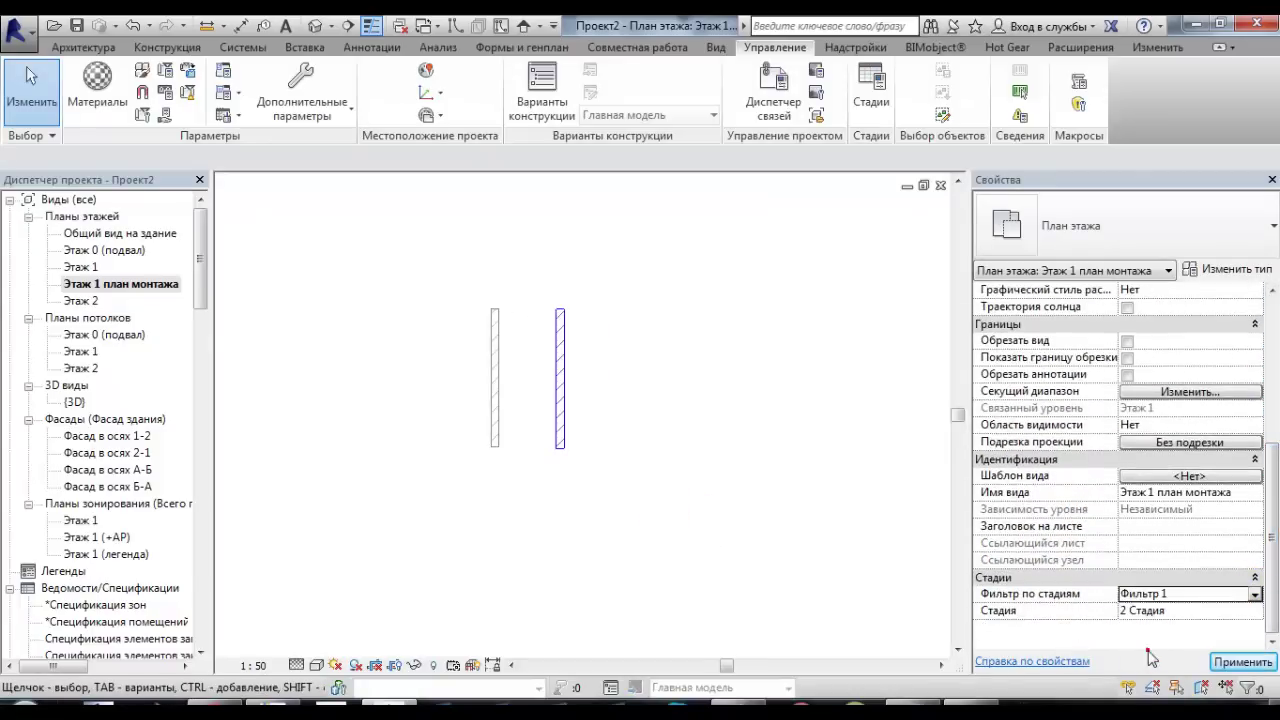
pyautogui.scroll(-1, 622, 515)
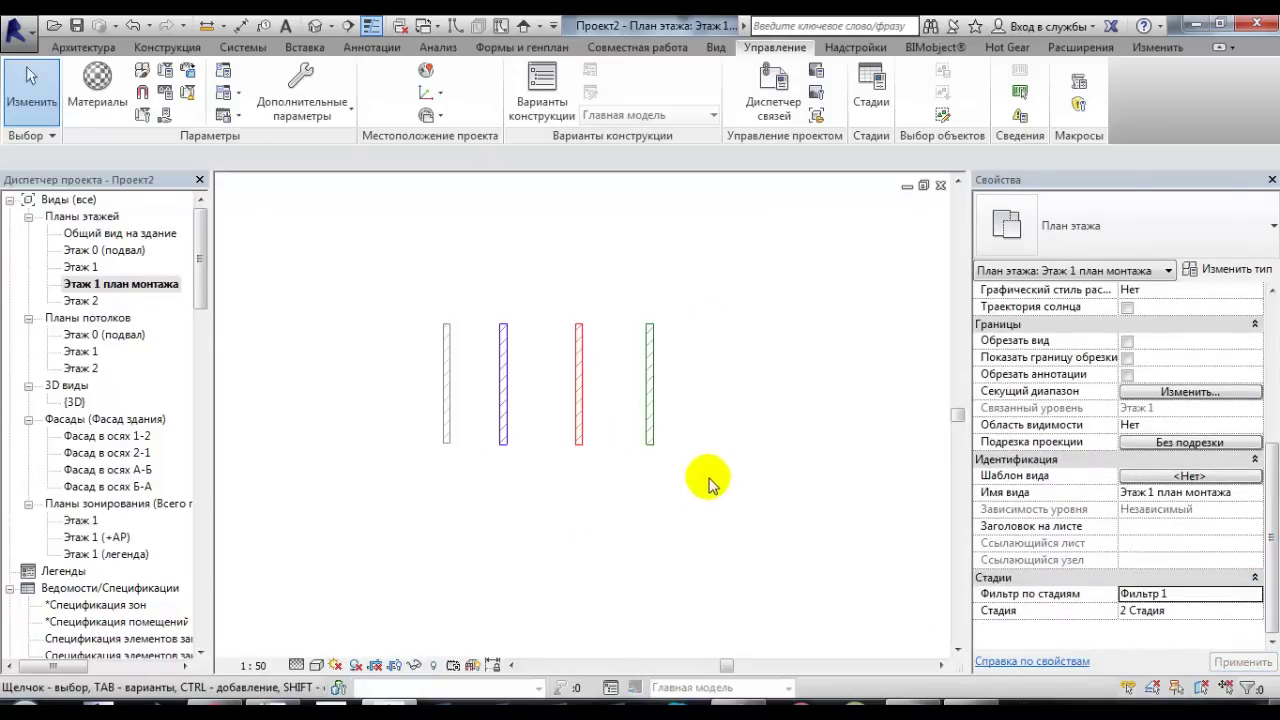
# - Open the Общий вид на здание floor plan at High detail level, framing the four walls
pyautogui.doubleClick(145, 243)
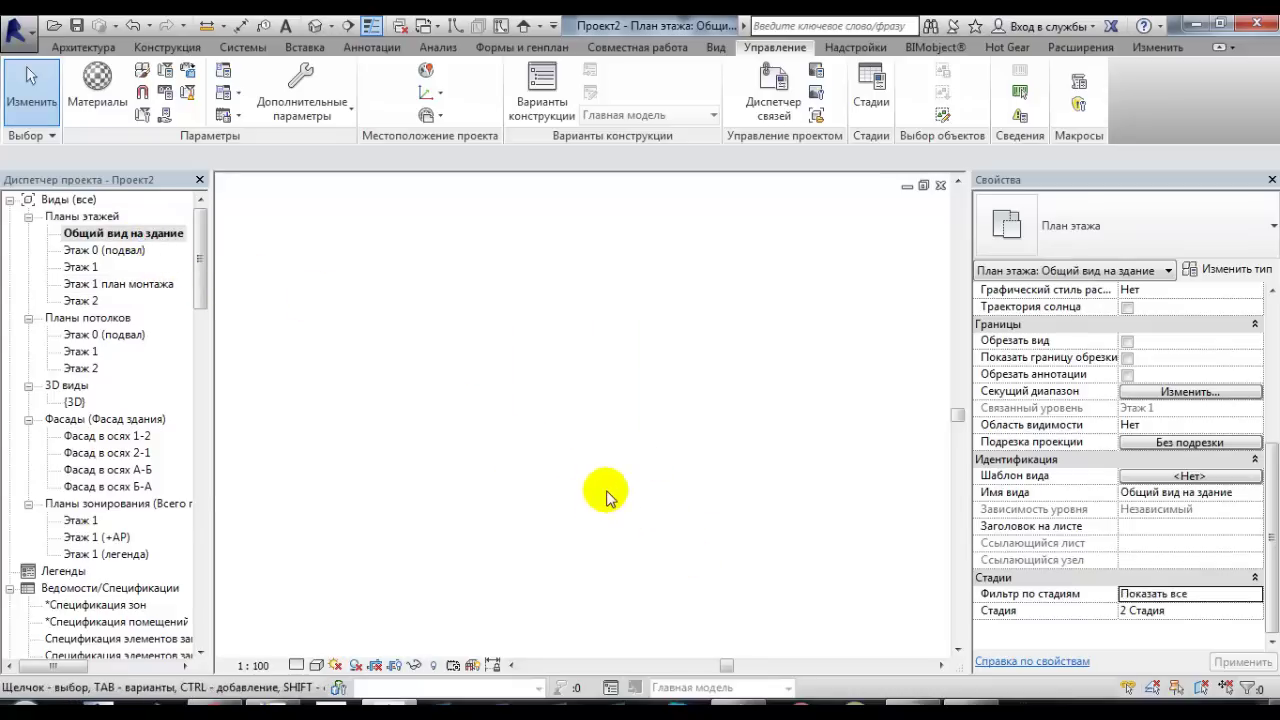
pyautogui.scroll(1, 593, 452)
pyautogui.scroll(2, 600, 440)
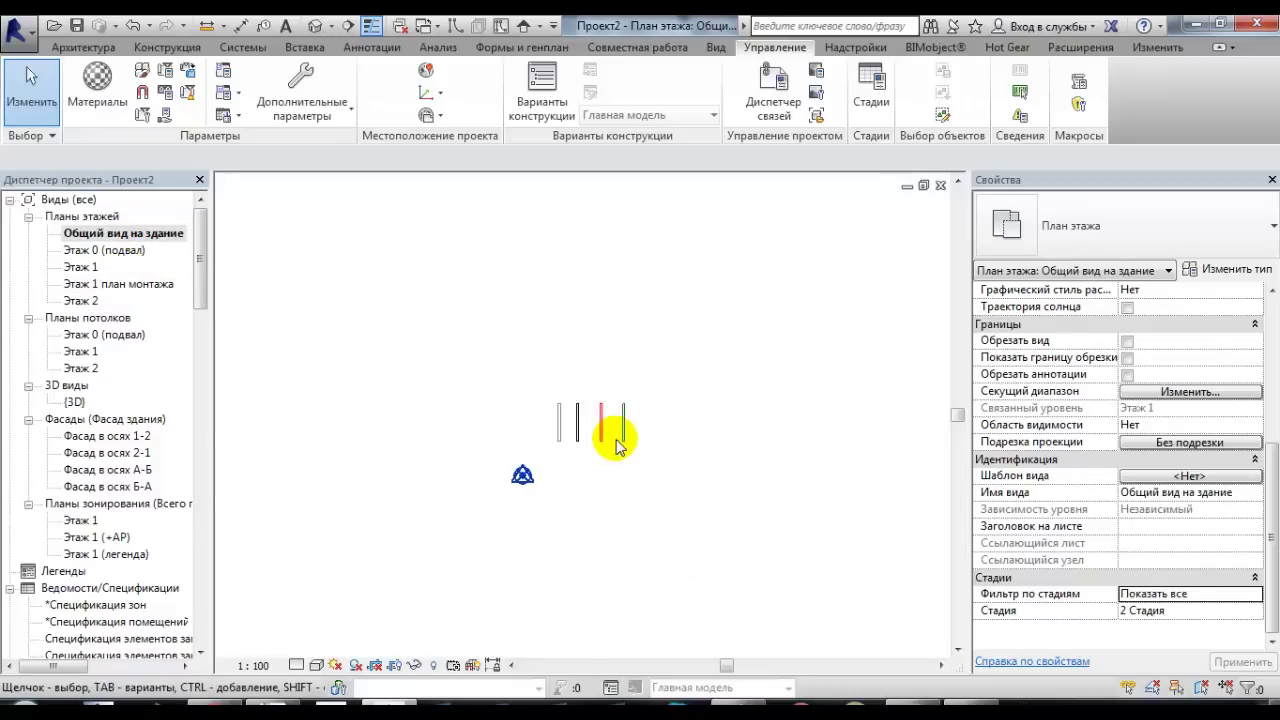
pyautogui.scroll(2, 605, 440)
pyautogui.scroll(2, 608, 450)
pyautogui.moveTo(608, 450); pyautogui.dragTo(538, 486, button='middle')
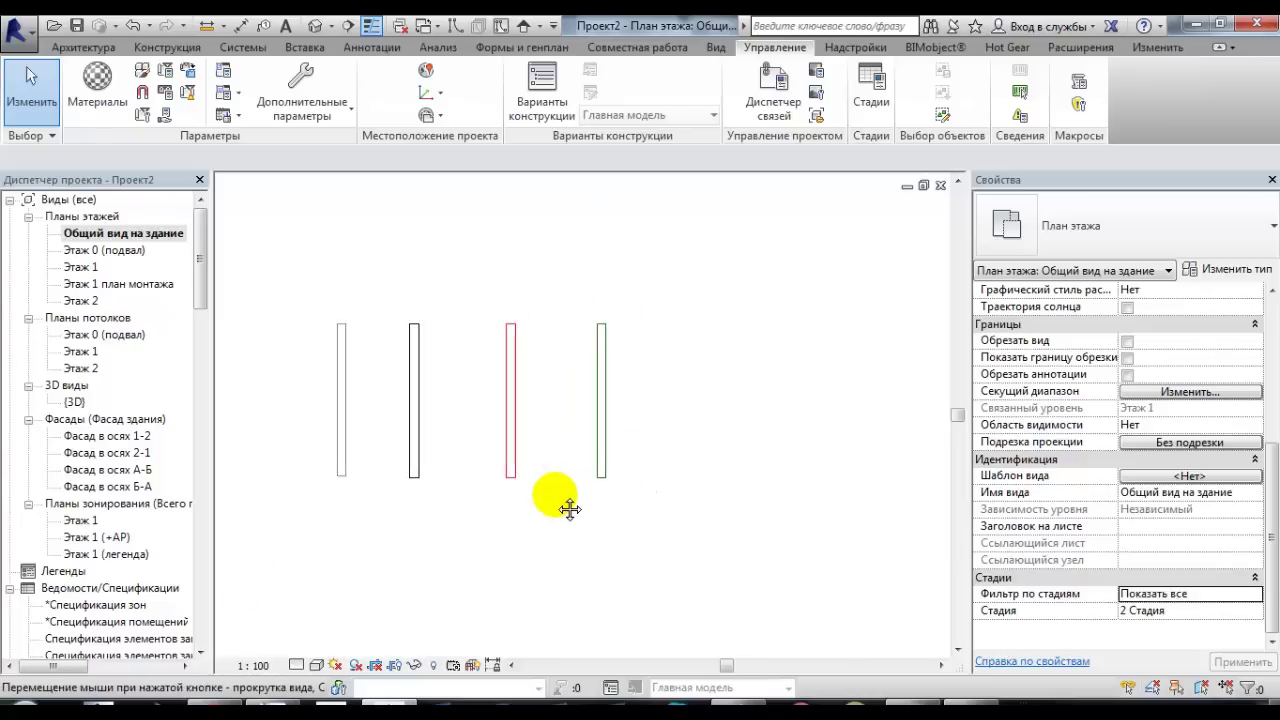
pyautogui.click(297, 665)
pyautogui.click(313, 645)
pyautogui.moveTo(420, 528)
pyautogui.mouseDown(button='middle')
pyautogui.moveTo(528, 540)
pyautogui.moveTo(506, 557)
pyautogui.mouseUp(button='middle')
pyautogui.scroll(2, 410, 507)
pyautogui.scroll(1, 451, 423)
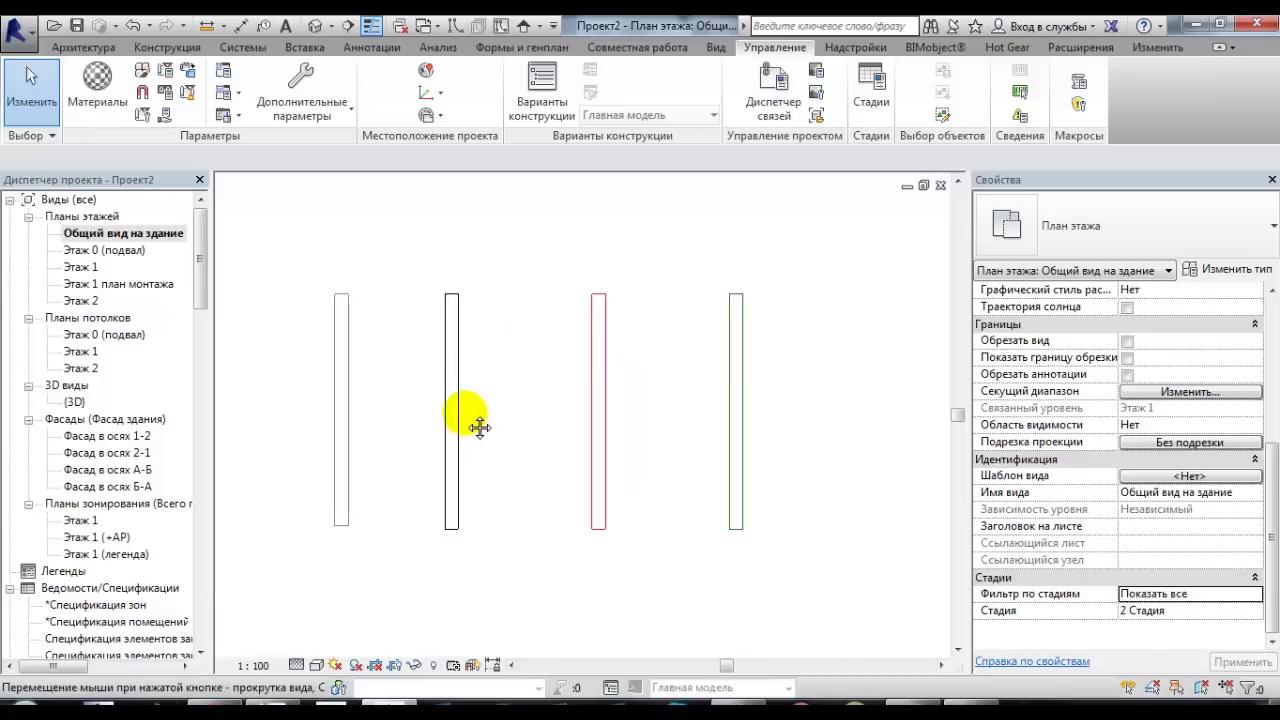
pyautogui.scroll(1, 400, 421)
pyautogui.scroll(1, 363, 423)
pyautogui.scroll(-1, 363, 423)
pyautogui.scroll(1, 420, 470)
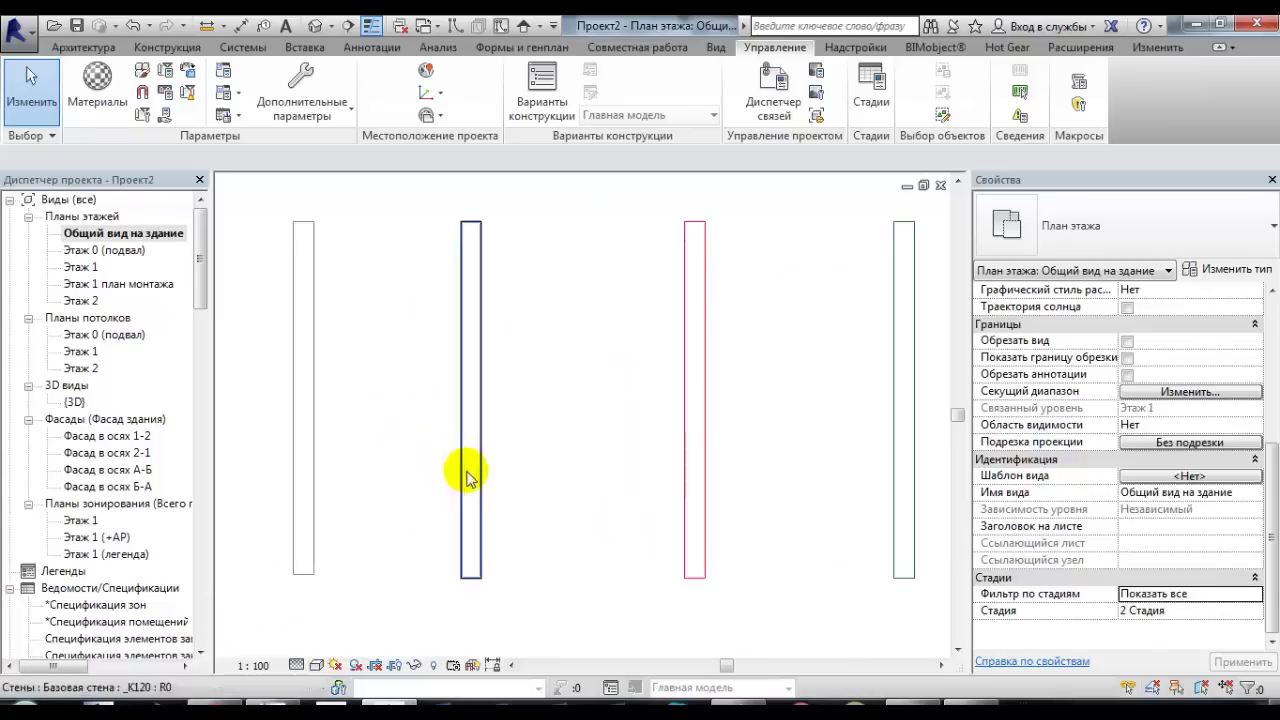
pyautogui.scroll(-1, 477, 471)
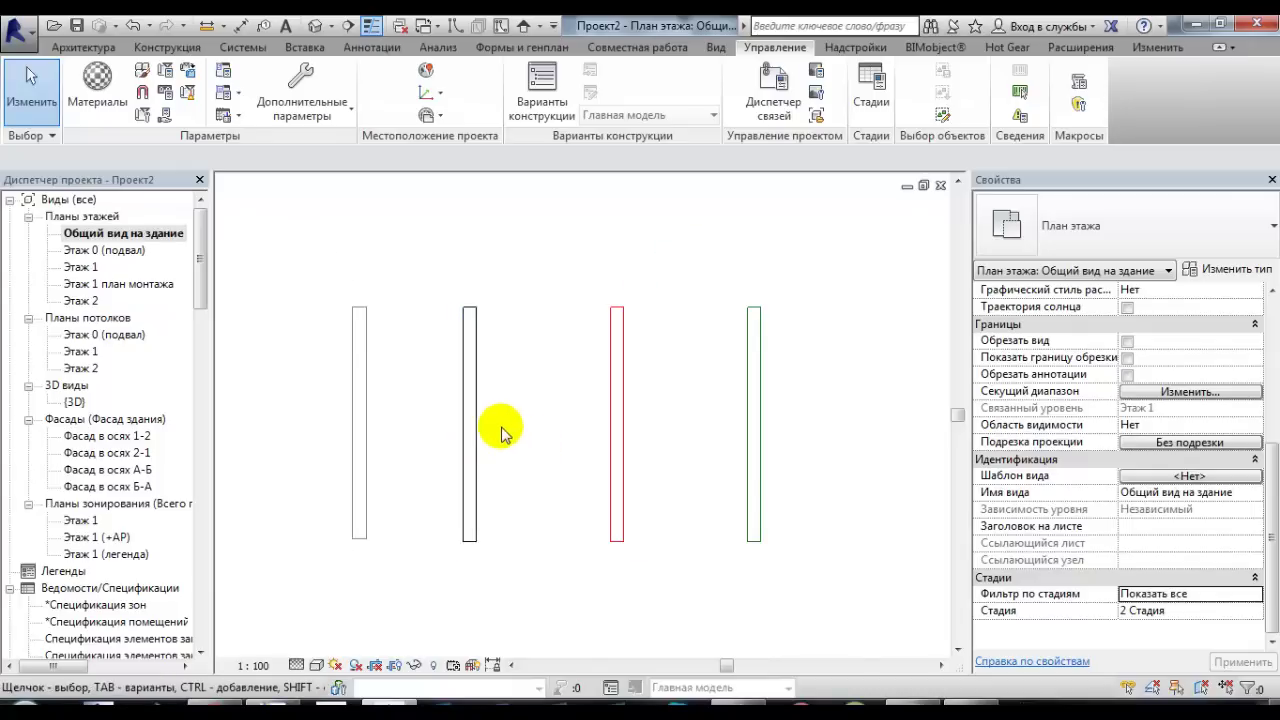
# - Review the phase graphic overrides table in Manage > Phases
pyautogui.click(871, 88)
pyautogui.click(805, 221)
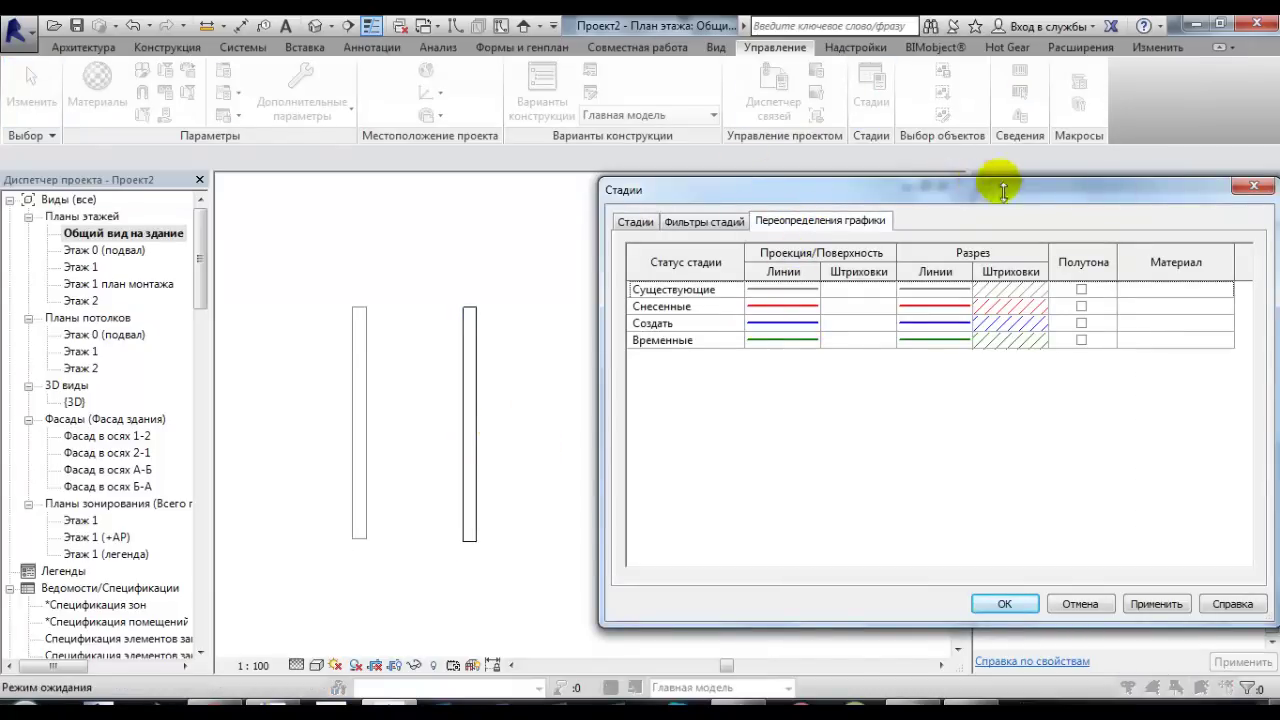
pyautogui.click(1245, 188)
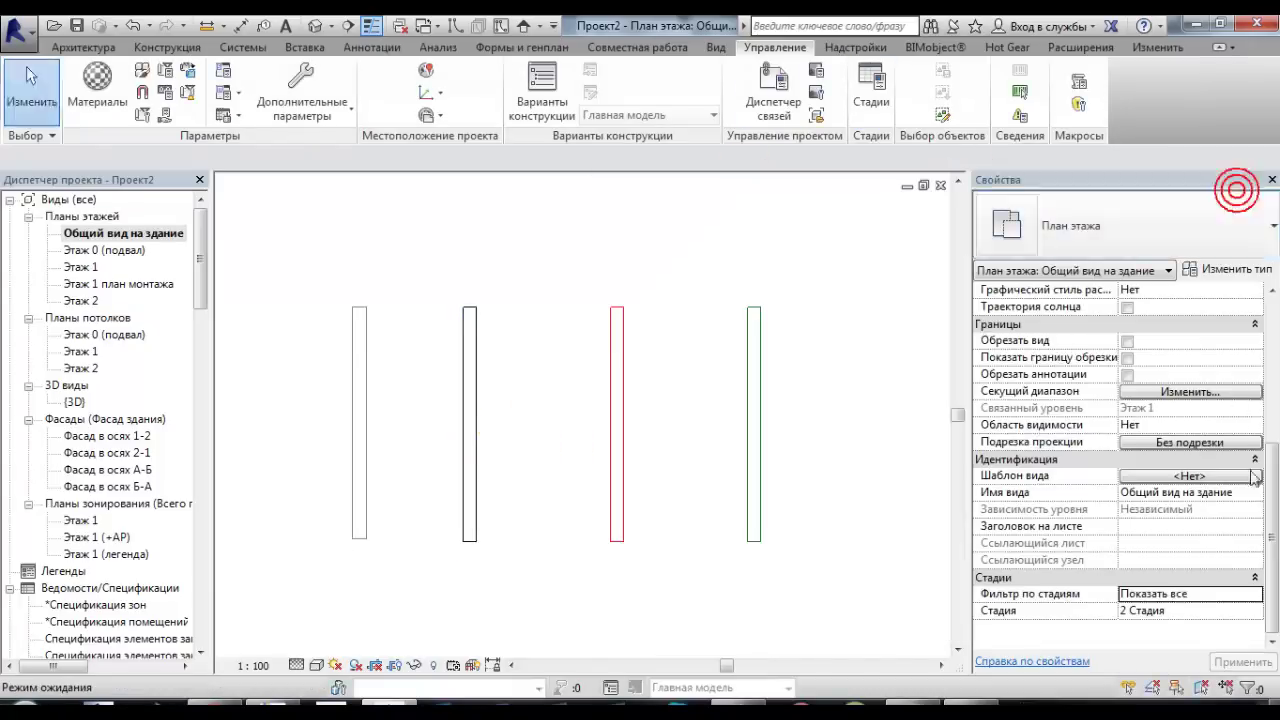
# - Set the plan's phase filter to Фильтр 1 and turn off Thin Lines for full line weights
pyautogui.click(1255, 594)
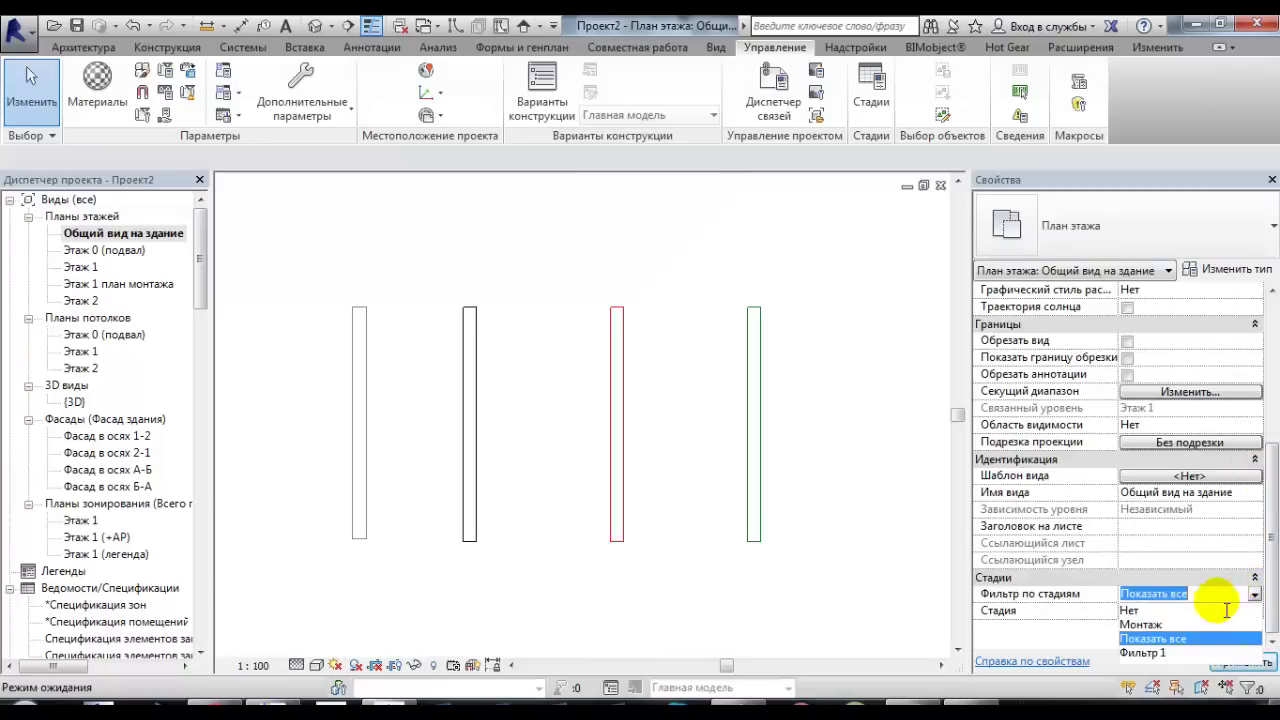
pyautogui.click(1142, 653)
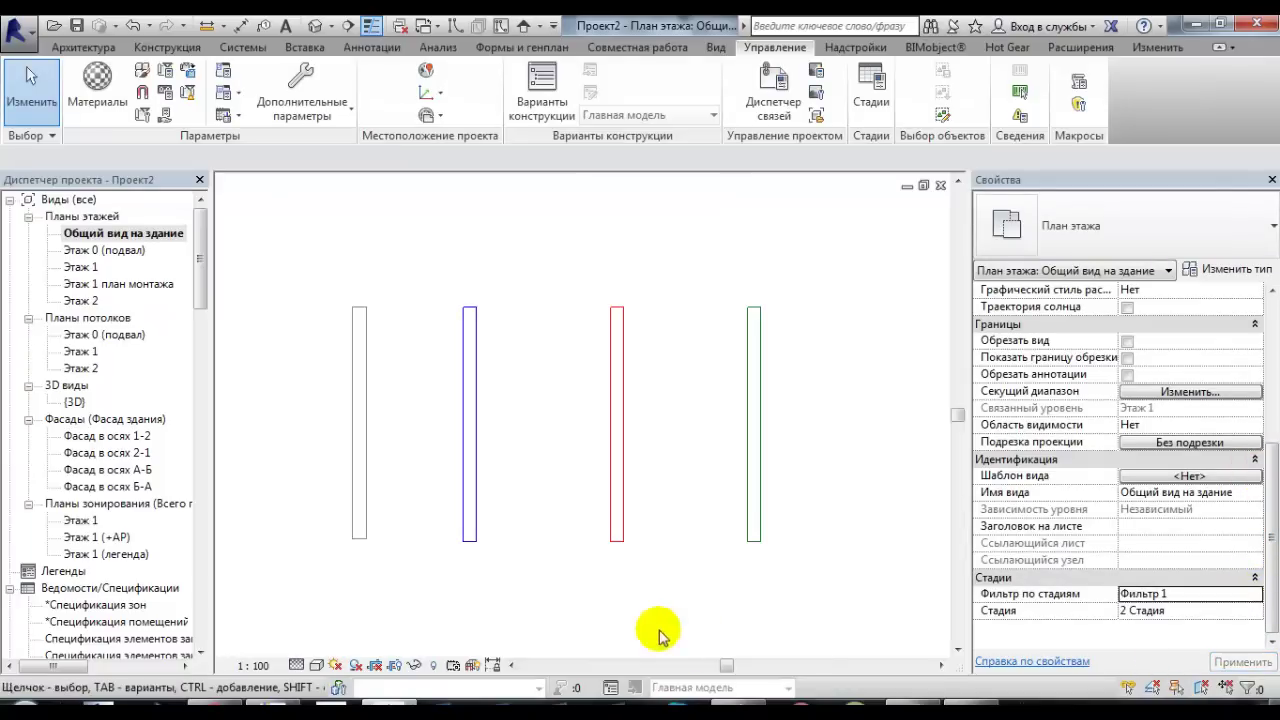
pyautogui.moveTo(432, 556)
pyautogui.mouseDown(button='middle')
pyautogui.moveTo(441, 527)
pyautogui.moveTo(421, 545)
pyautogui.mouseUp(button='middle')
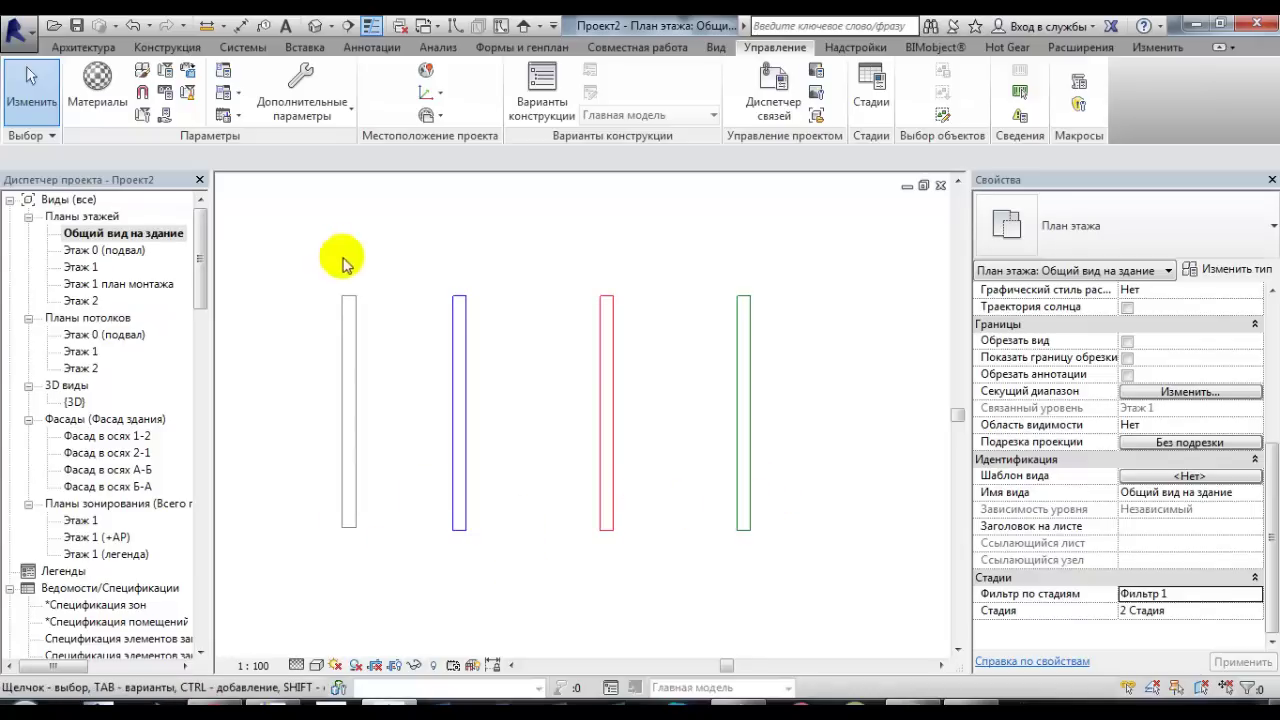
pyautogui.click(371, 25)
pyautogui.moveTo(508, 410); pyautogui.dragTo(529, 401, button='middle')
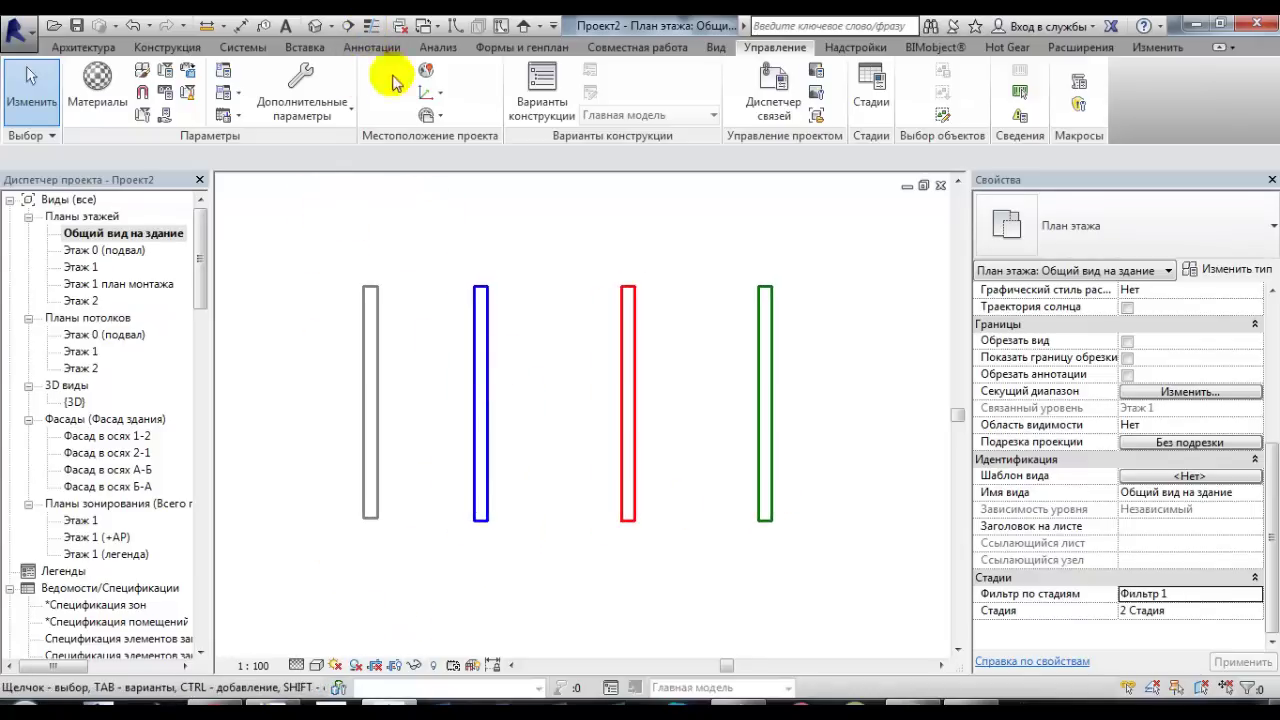
pyautogui.scroll(-1, 514, 366)
pyautogui.scroll(1, 514, 366)
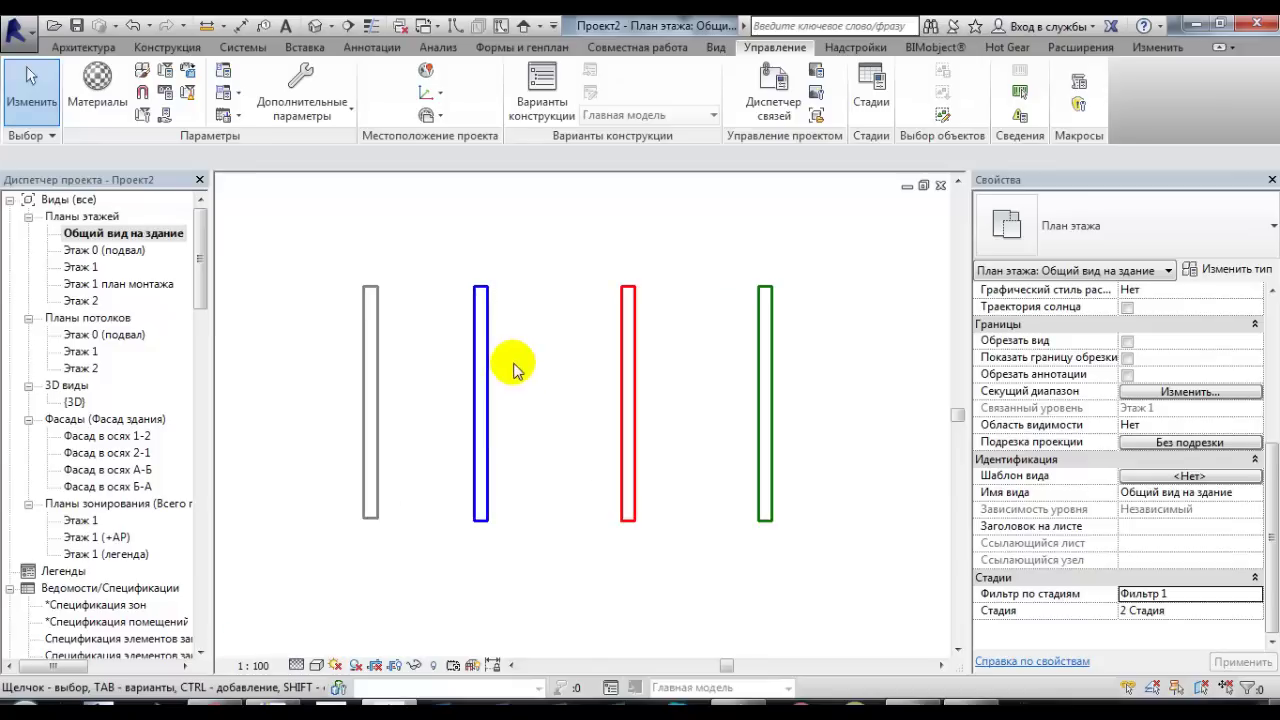
pyautogui.scroll(-1, 515, 385)
pyautogui.moveTo(514, 388)
pyautogui.mouseDown(button='middle')
pyautogui.moveTo(523, 406)
pyautogui.moveTo(523, 338)
pyautogui.mouseUp(button='middle')
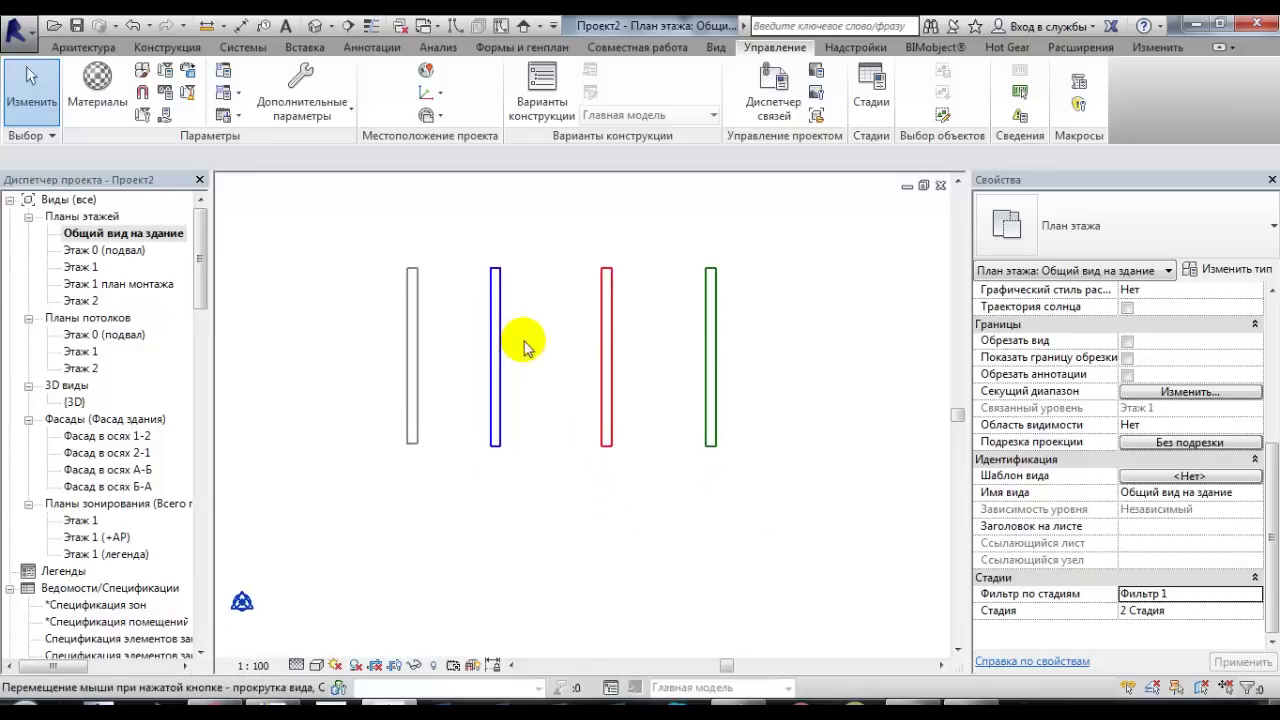
# - Open the {3D} view and orbit to see the four walls at an angle
pyautogui.doubleClick(72, 403)
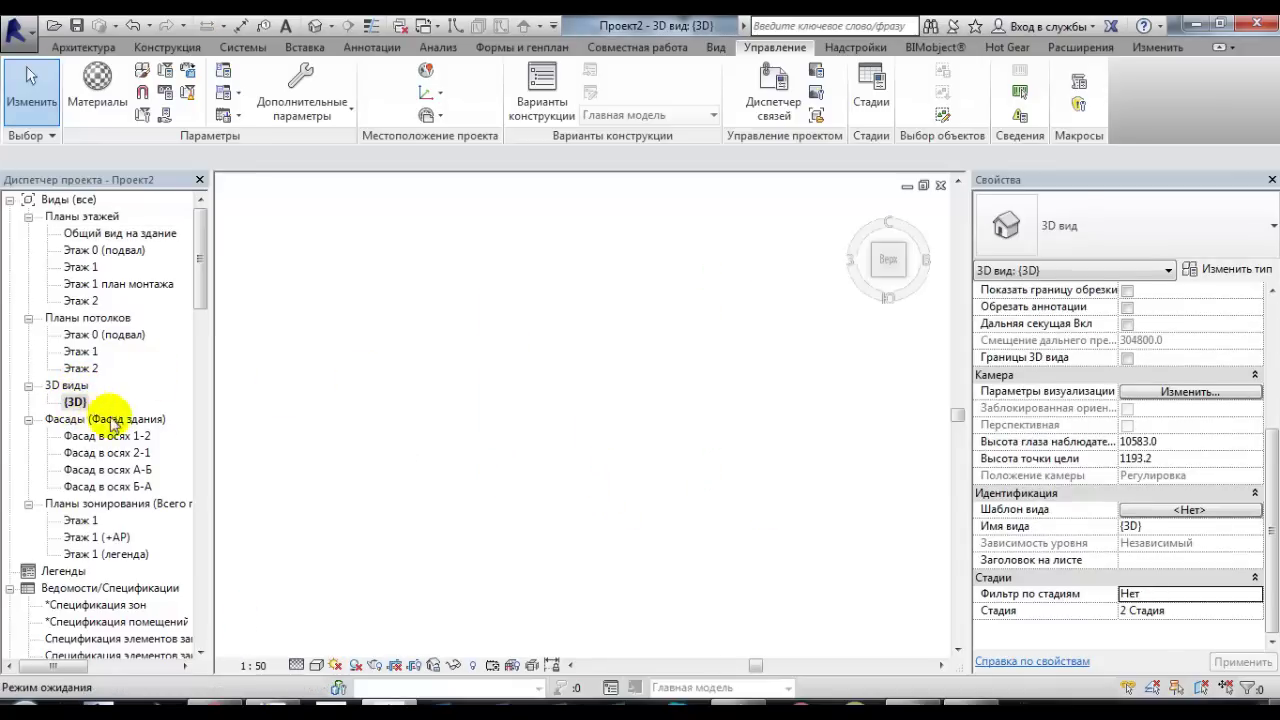
pyautogui.keyDown('shift'); pyautogui.moveTo(631, 460); pyautogui.dragTo(800, 355, button='middle'); pyautogui.keyUp('shift')
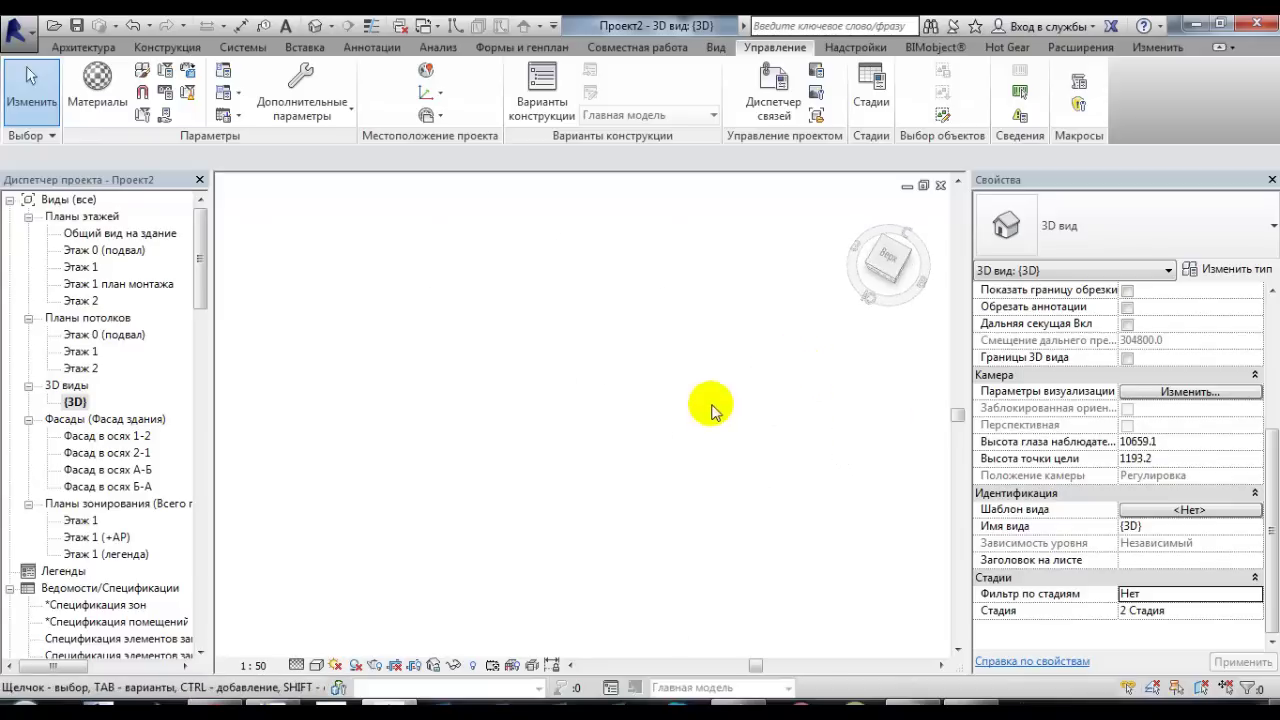
pyautogui.moveTo(712, 412)
pyautogui.keyDown('shift'); pyautogui.mouseDown(button='middle')
pyautogui.moveTo(795, 466)
pyautogui.moveTo(735, 433)
pyautogui.mouseUp(button='middle'); pyautogui.keyUp('shift')
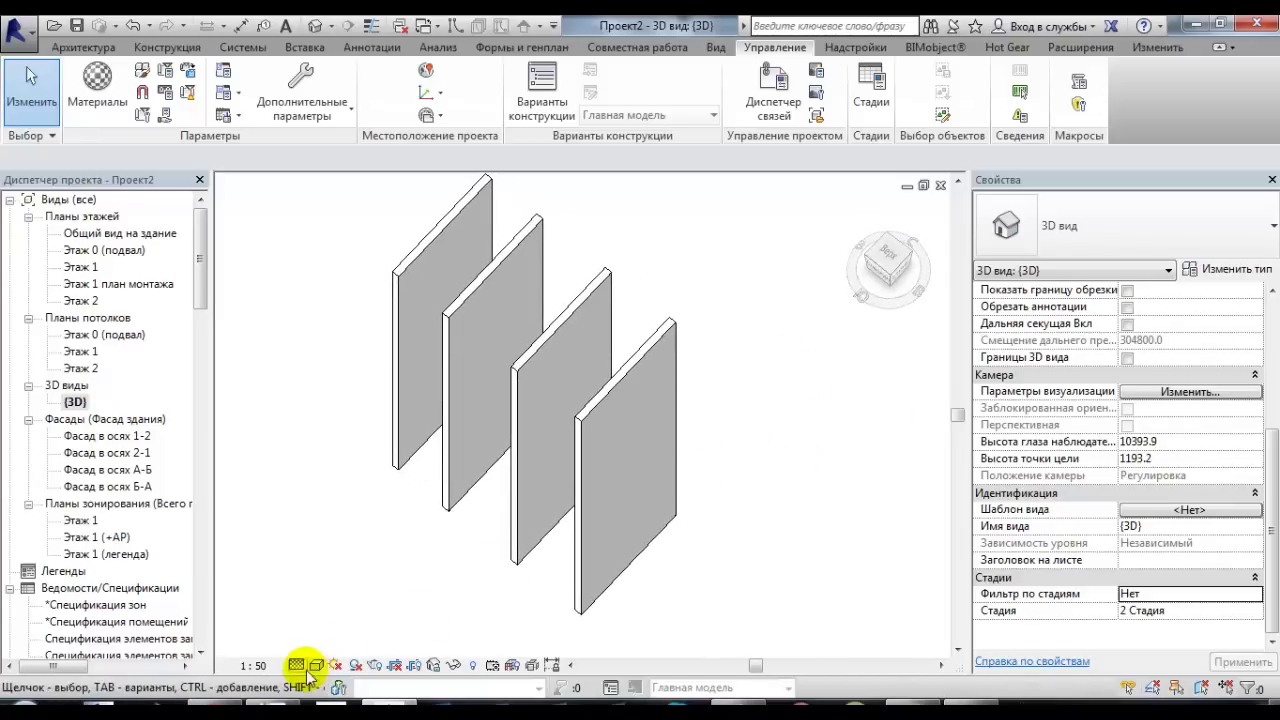
pyautogui.moveTo(528, 490); pyautogui.dragTo(584, 487, button='middle')
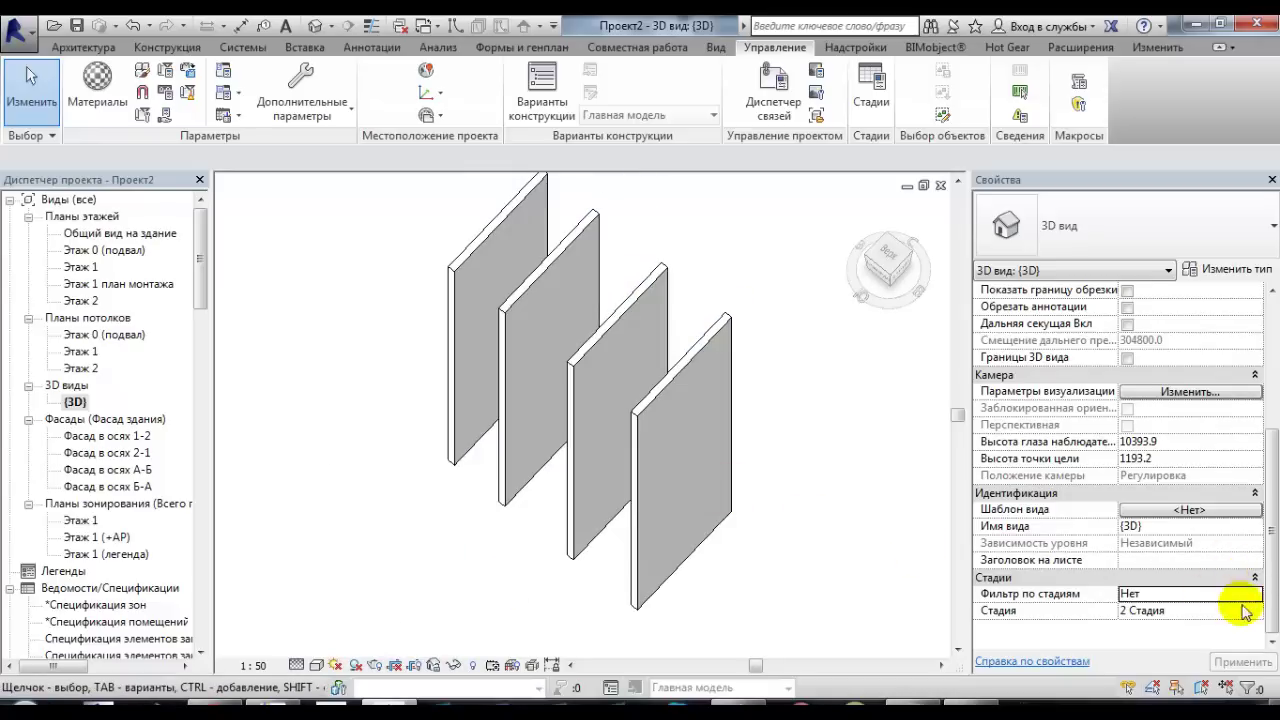
# - Set the 3D view's phase filter to Фильтр 1
pyautogui.click(1256, 594)
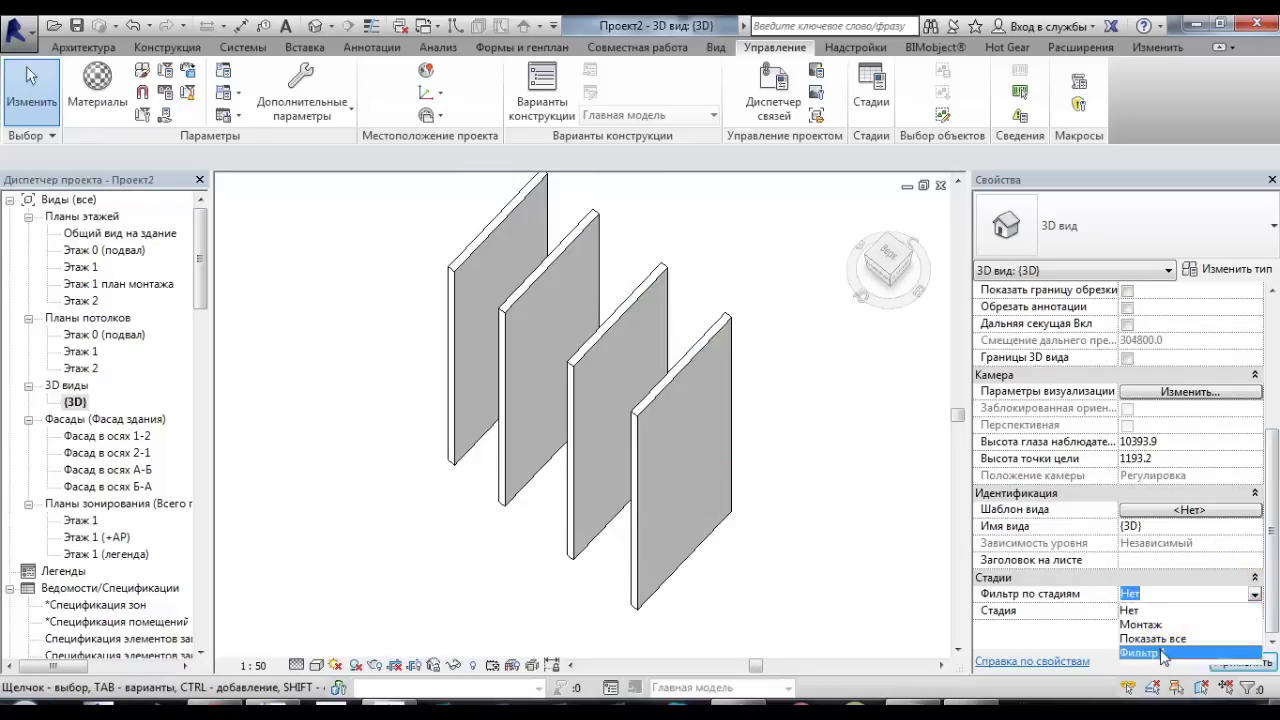
pyautogui.click(1150, 652)
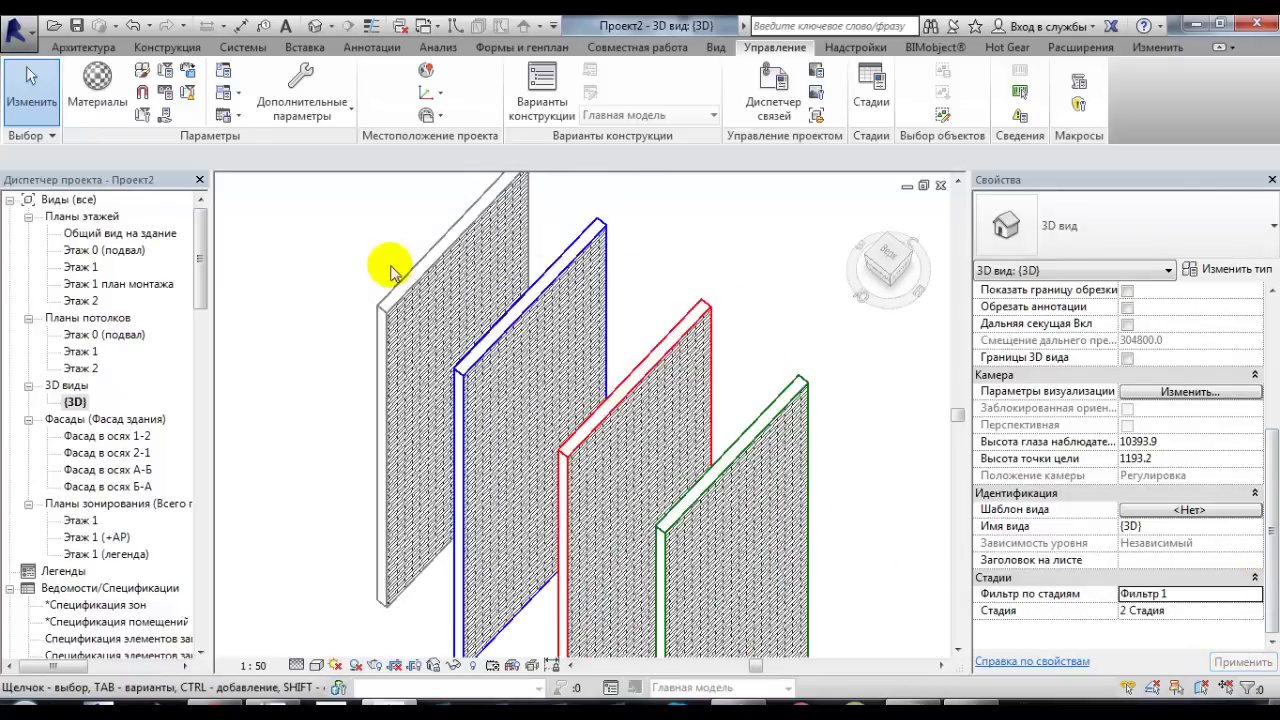
pyautogui.scroll(3, 386, 266)
pyautogui.scroll(-3, 386, 266)
pyautogui.scroll(3, 386, 268)
pyautogui.scroll(-3, 388, 278)
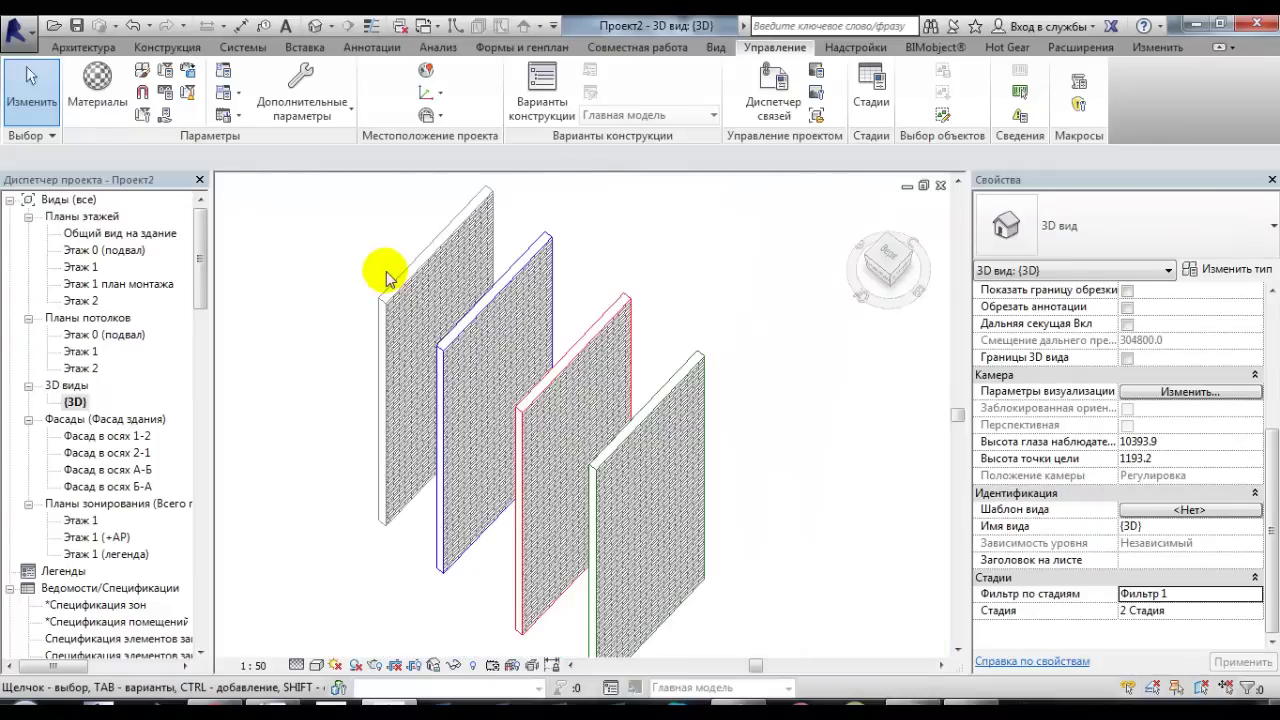
pyautogui.moveTo(697, 305)
pyautogui.mouseDown(button='middle')
pyautogui.moveTo(737, 309)
pyautogui.moveTo(685, 230)
pyautogui.moveTo(683, 254)
pyautogui.mouseUp(button='middle')
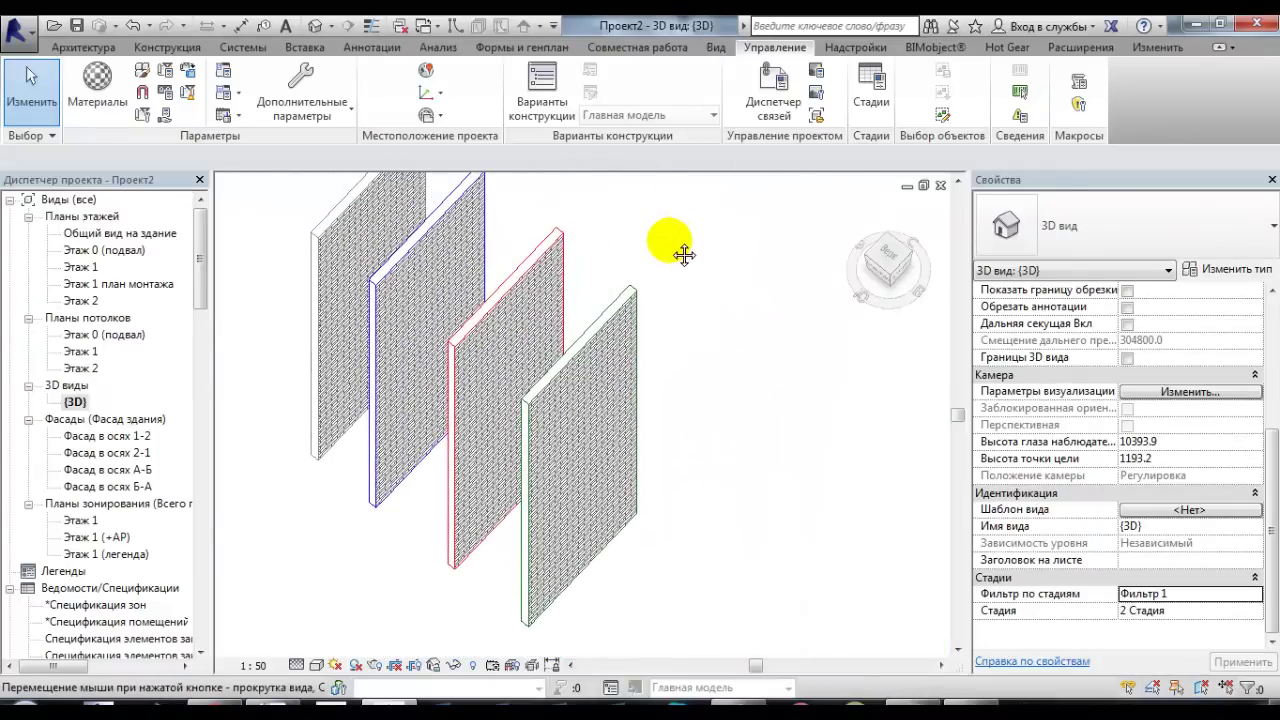
# - Set the Existing phase projection pattern override to Solid fill
pyautogui.click(862, 92)
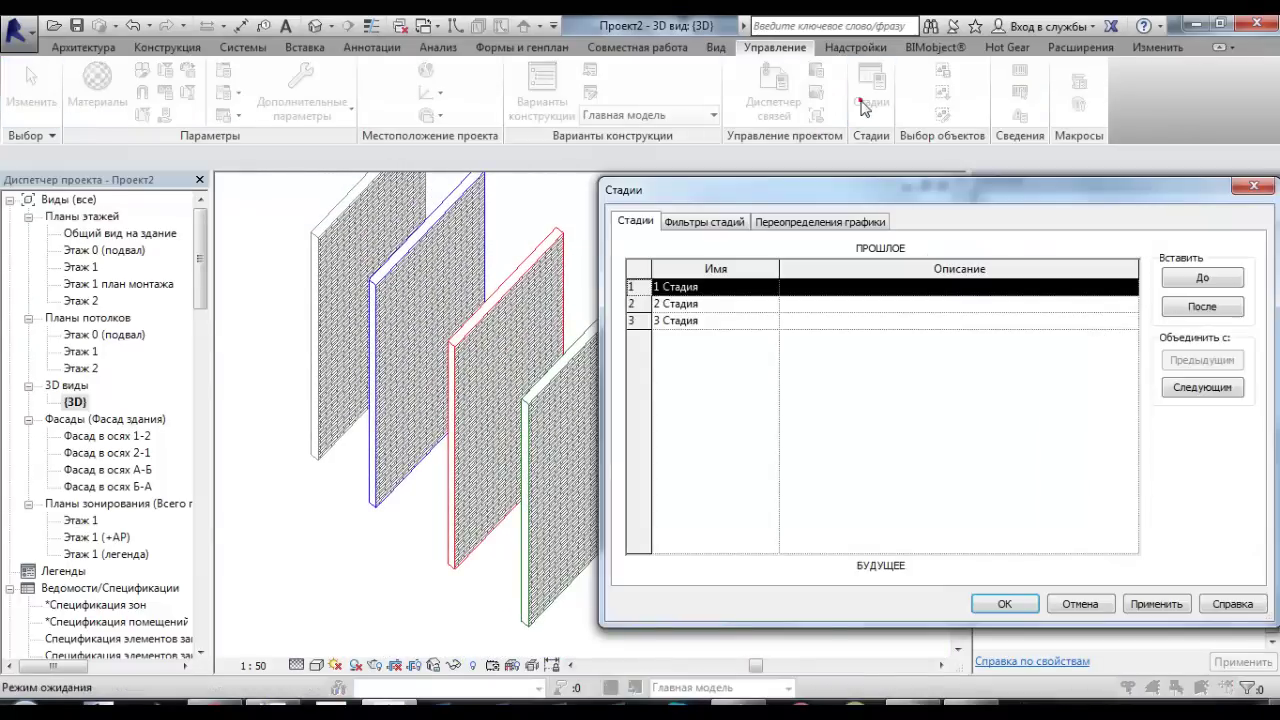
pyautogui.click(812, 222)
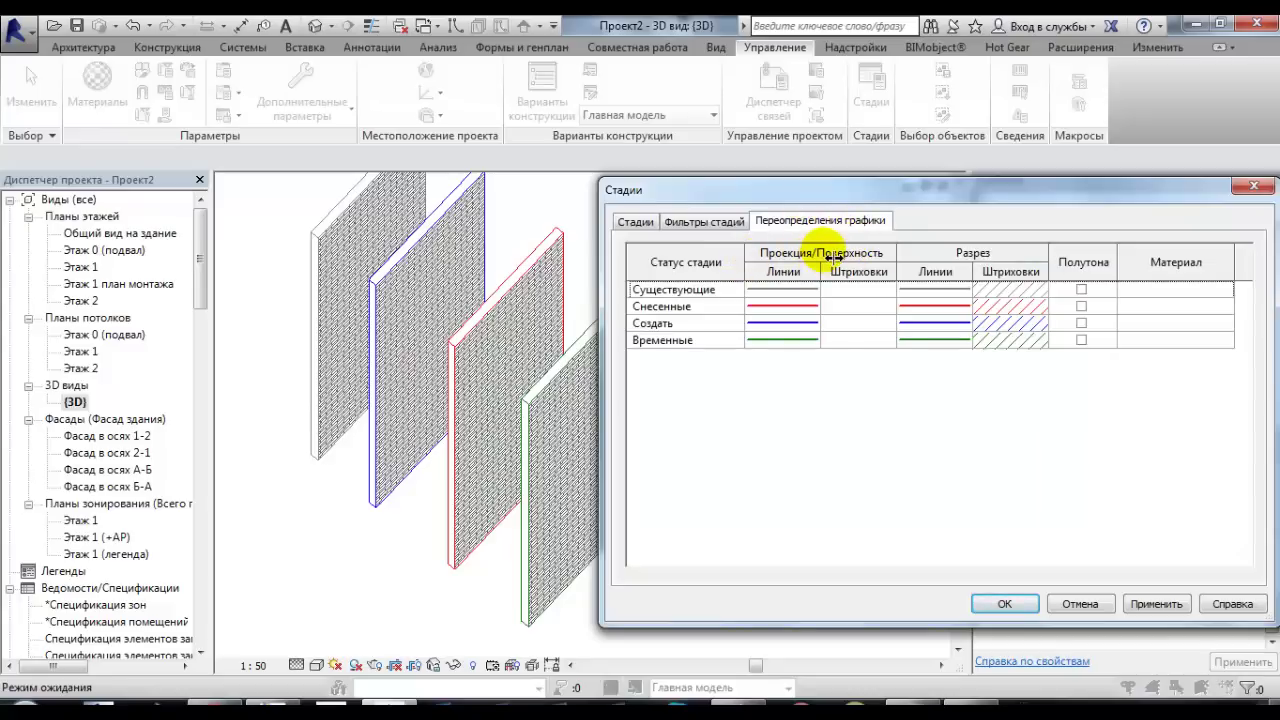
pyautogui.moveTo(790, 190); pyautogui.dragTo(1002, 190)
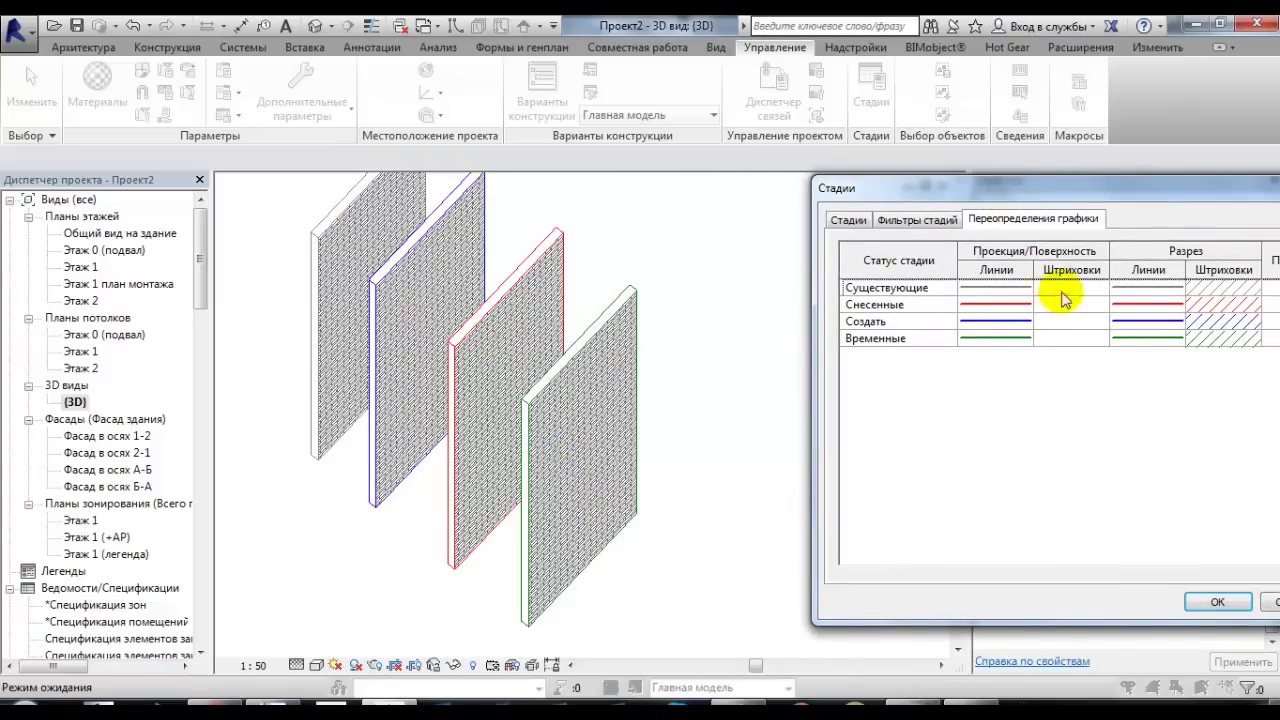
pyautogui.click(1106, 289)
pyautogui.click(1100, 289)
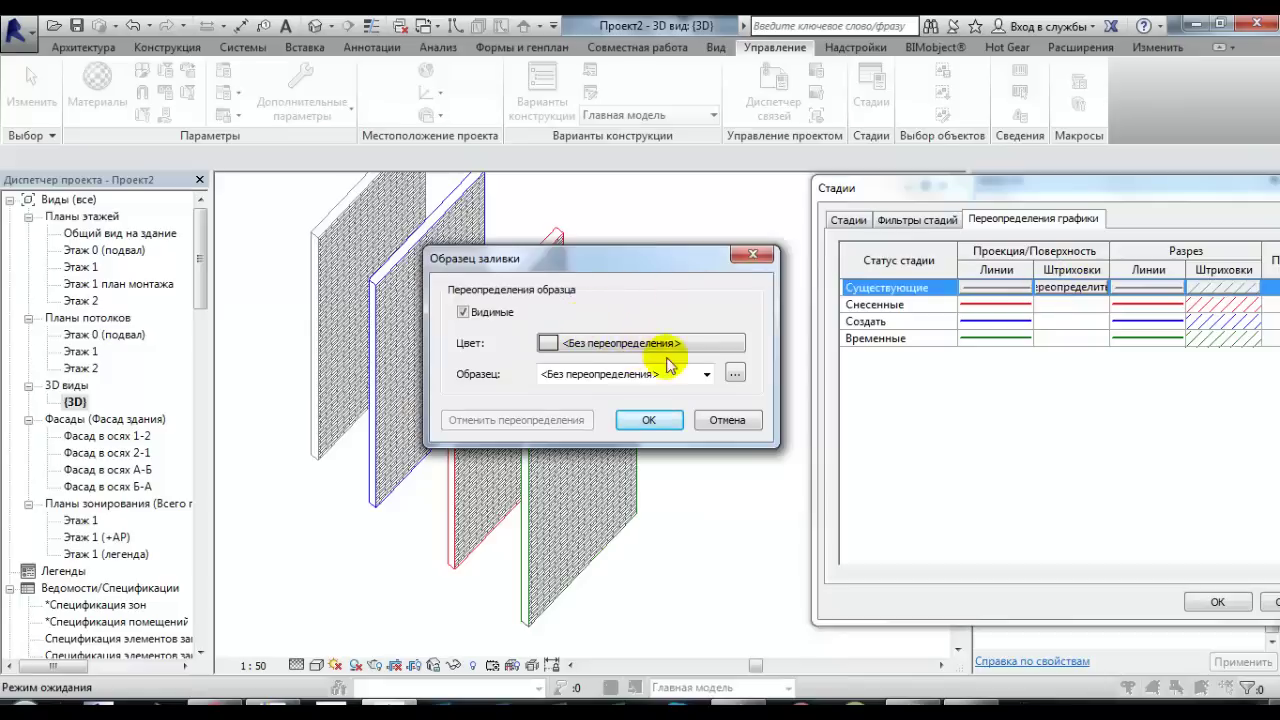
pyautogui.click(707, 378)
pyautogui.scroll(-3, 786, 329)
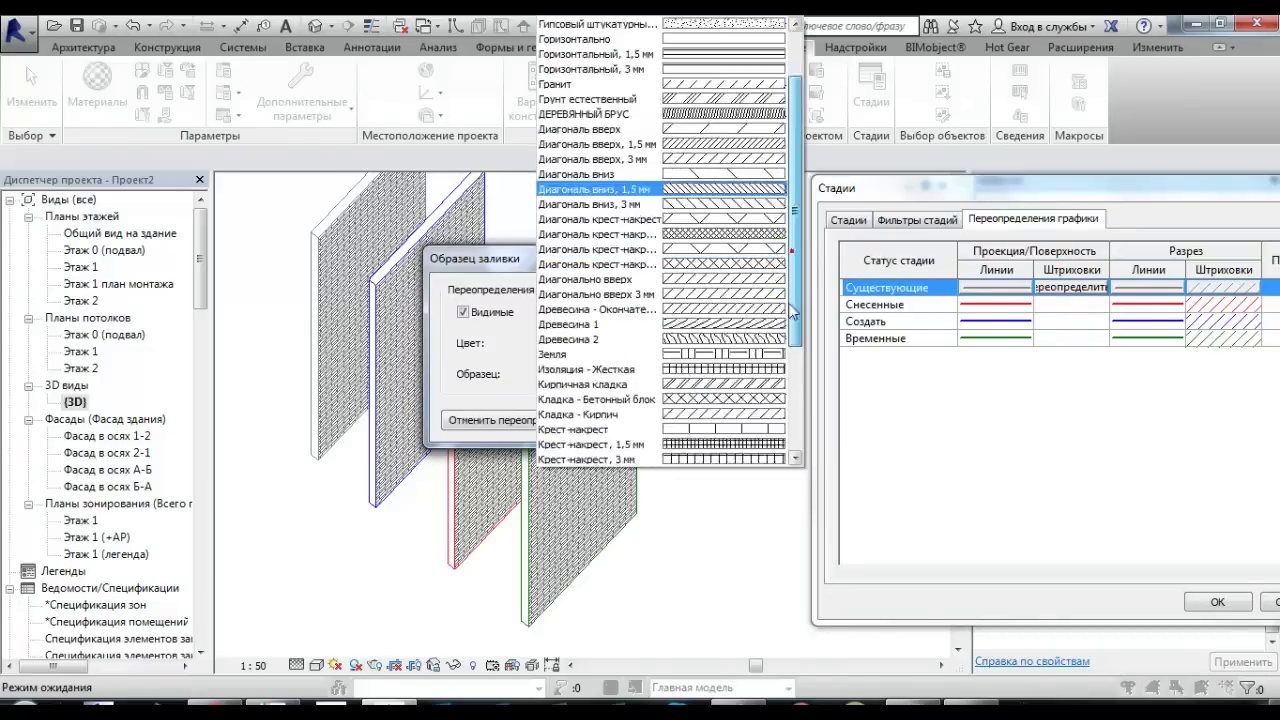
pyautogui.scroll(-3, 790, 428)
pyautogui.click(758, 400)
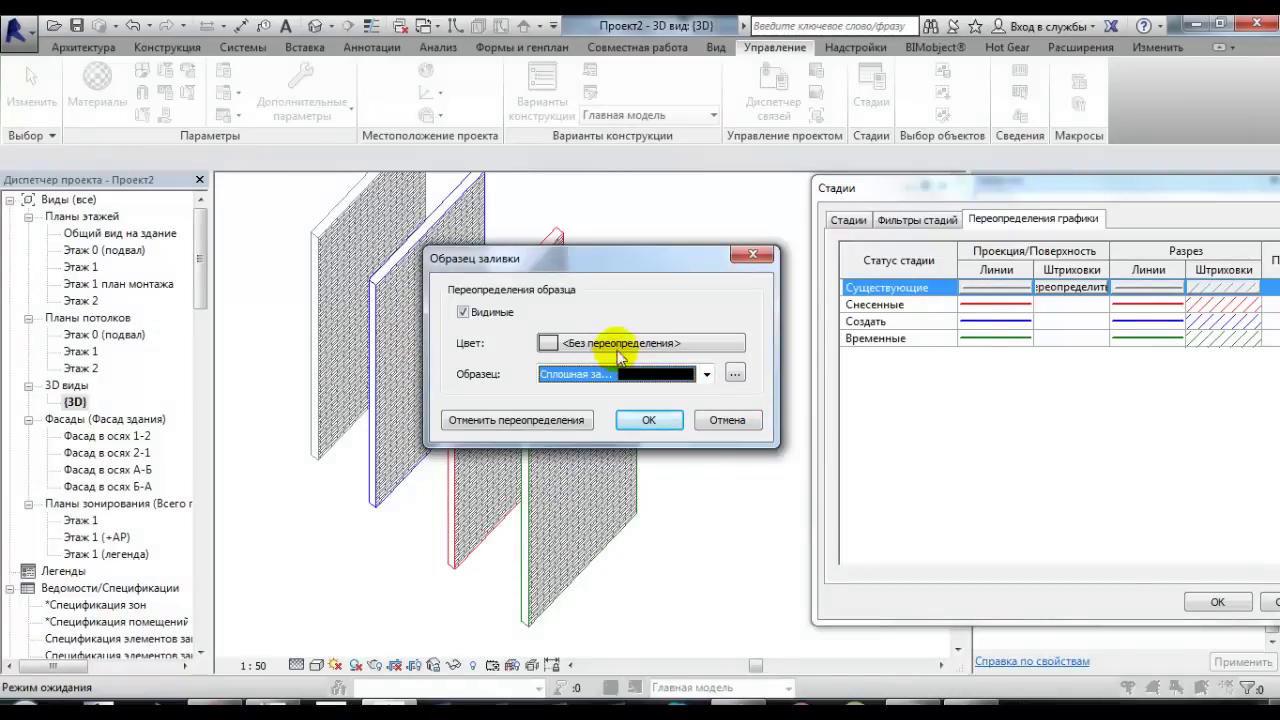
# - Colour the Existing solid fill grey 128-128-128 and apply the phase overrides
pyautogui.click(699, 347)
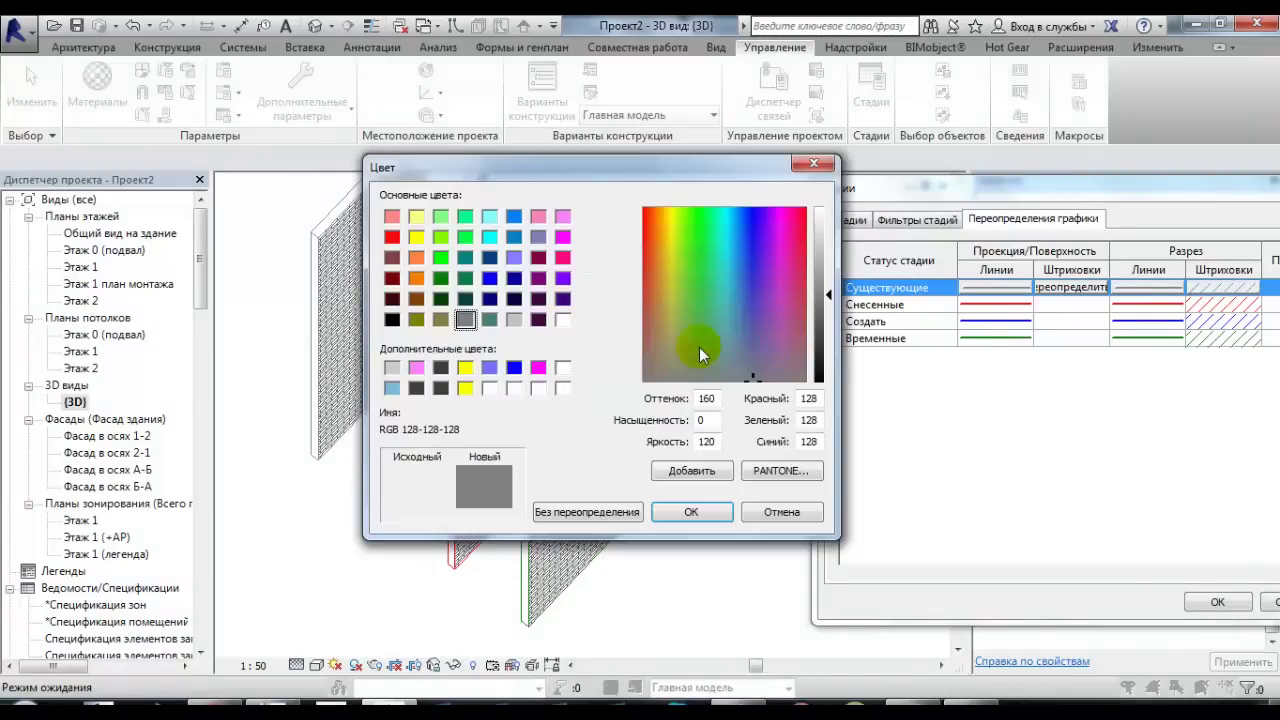
pyautogui.click(683, 512)
pyautogui.click(647, 425)
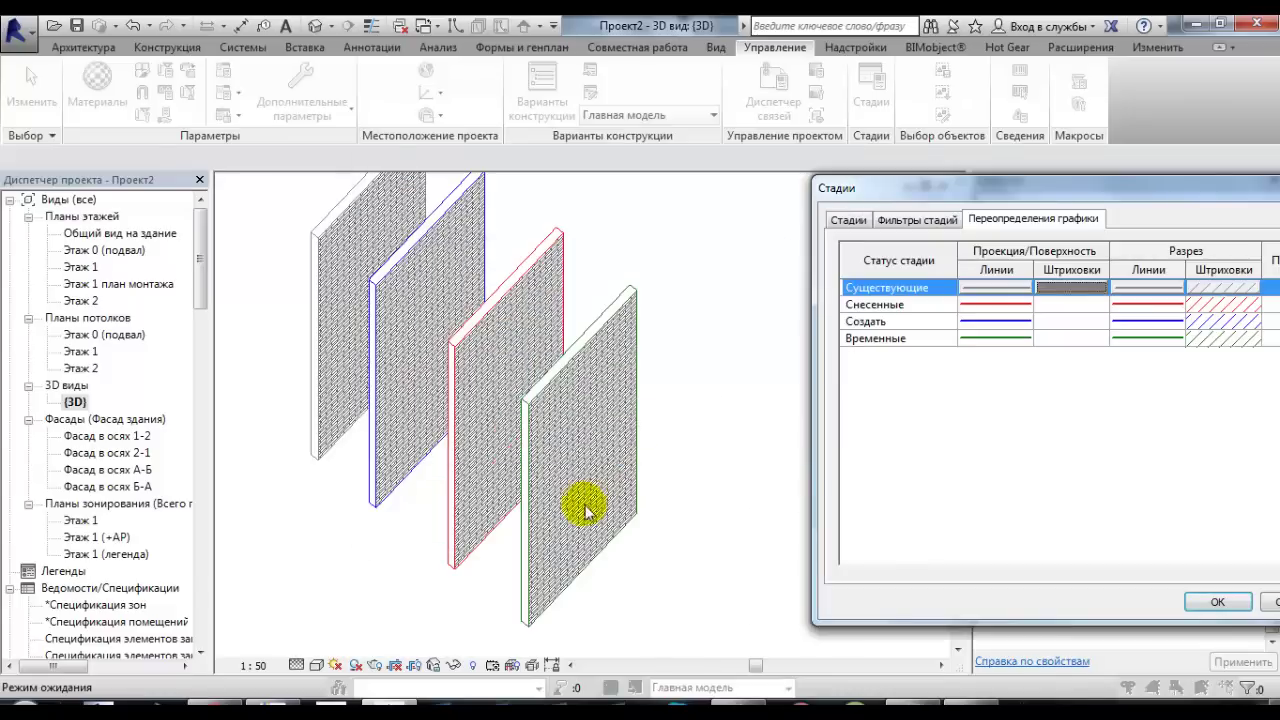
pyautogui.moveTo(1178, 195); pyautogui.dragTo(866, 150)
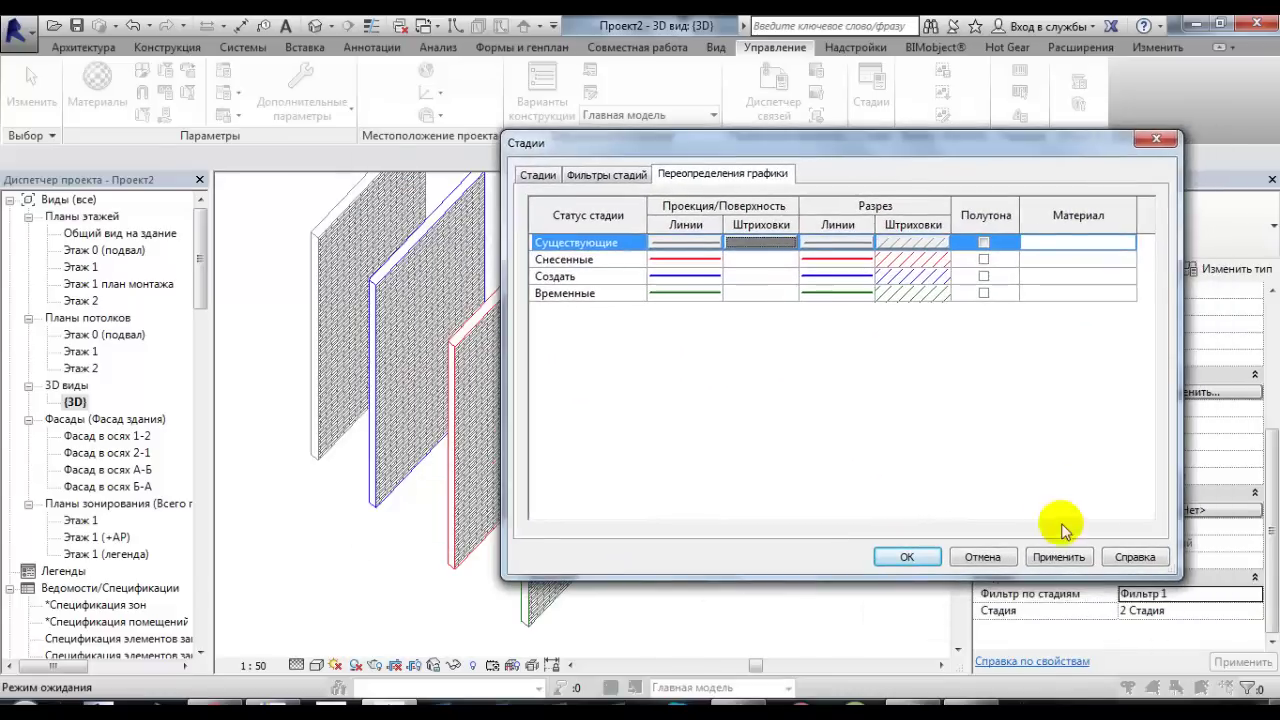
pyautogui.click(1045, 556)
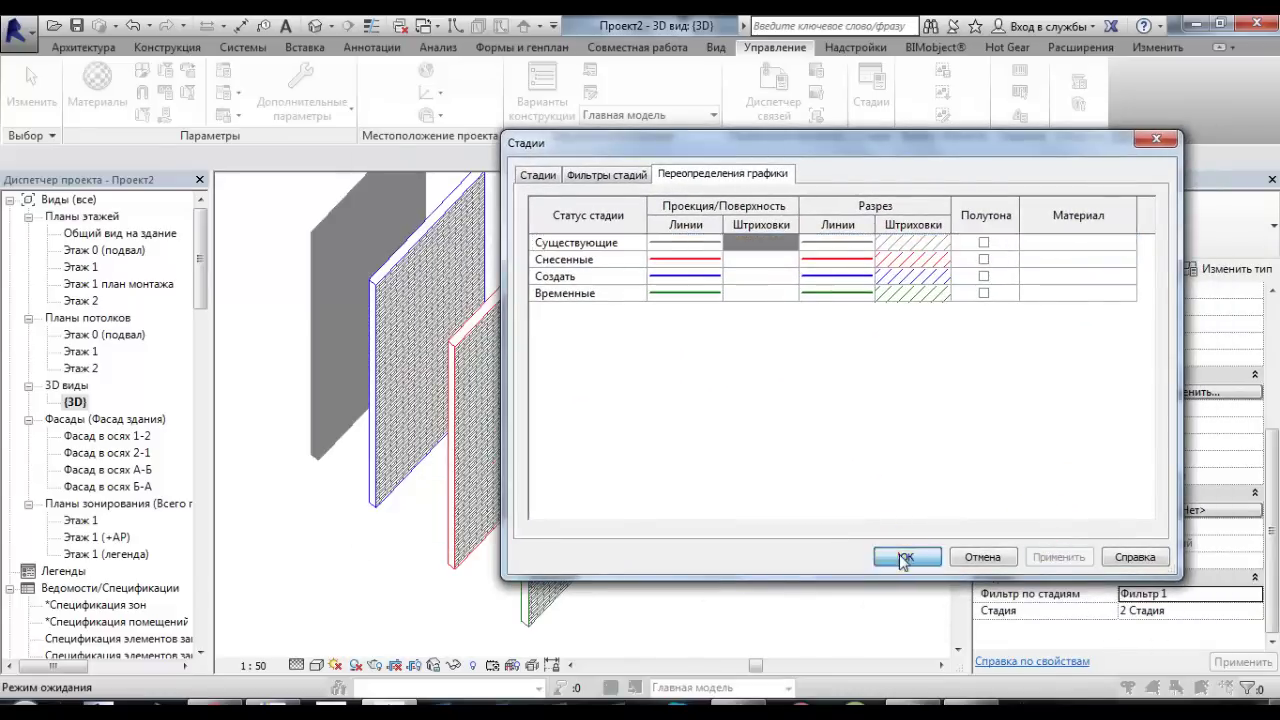
pyautogui.click(903, 557)
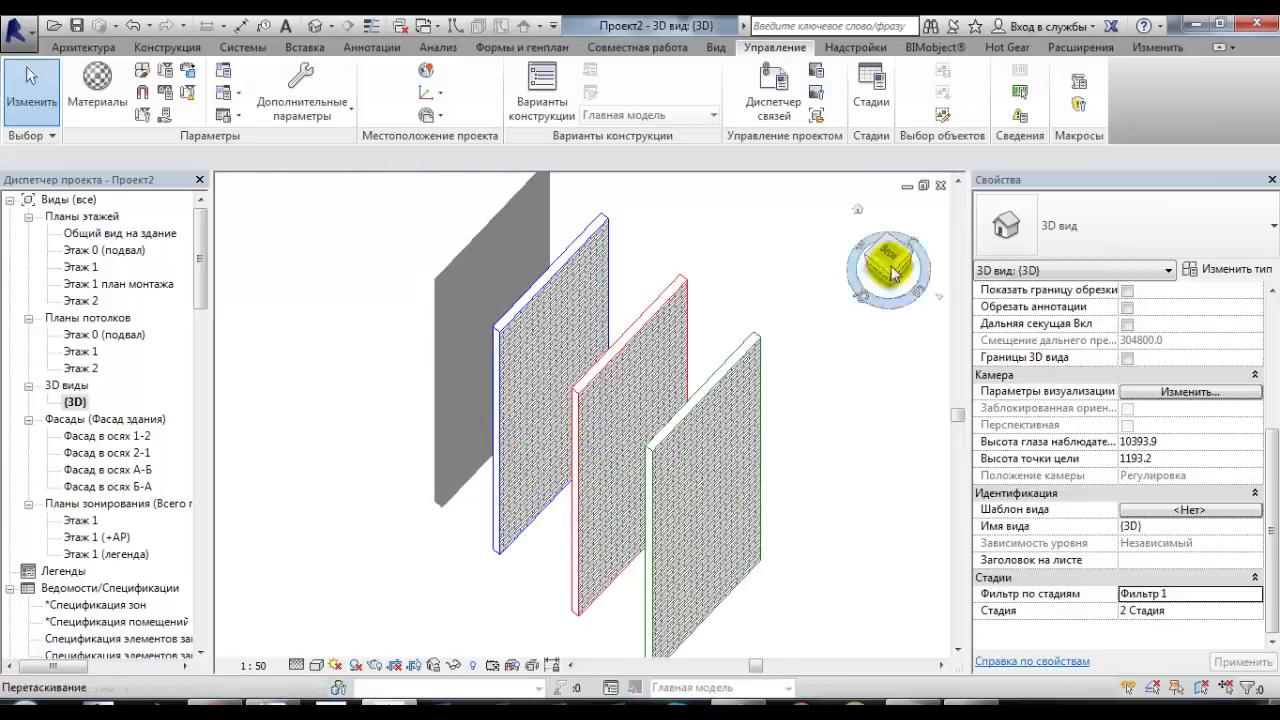
# - Assign the Вишня material to the Существующие phase status in the graphic overrides and apply it
pyautogui.moveTo(845, 421)
pyautogui.mouseDown(button='middle')
pyautogui.moveTo(722, 386)
pyautogui.moveTo(700, 408)
pyautogui.moveTo(711, 434)
pyautogui.moveTo(740, 363)
pyautogui.mouseUp(button='middle')
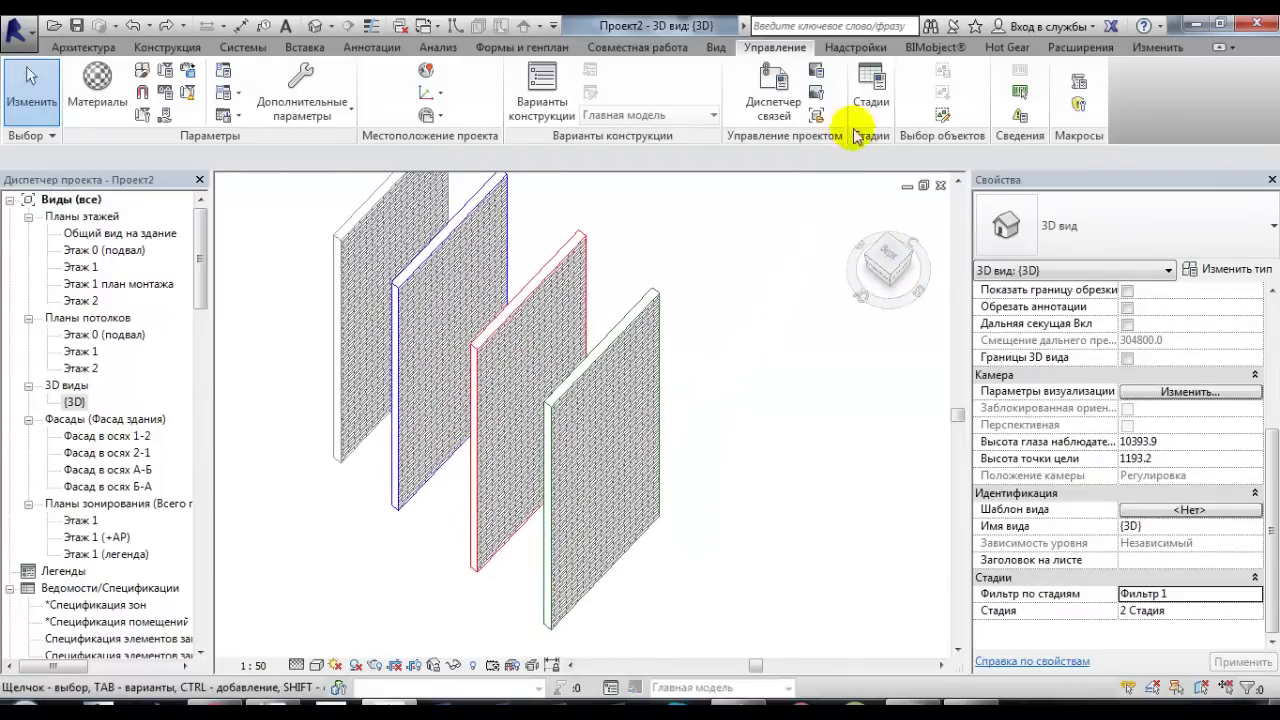
pyautogui.click(869, 100)
pyautogui.click(737, 176)
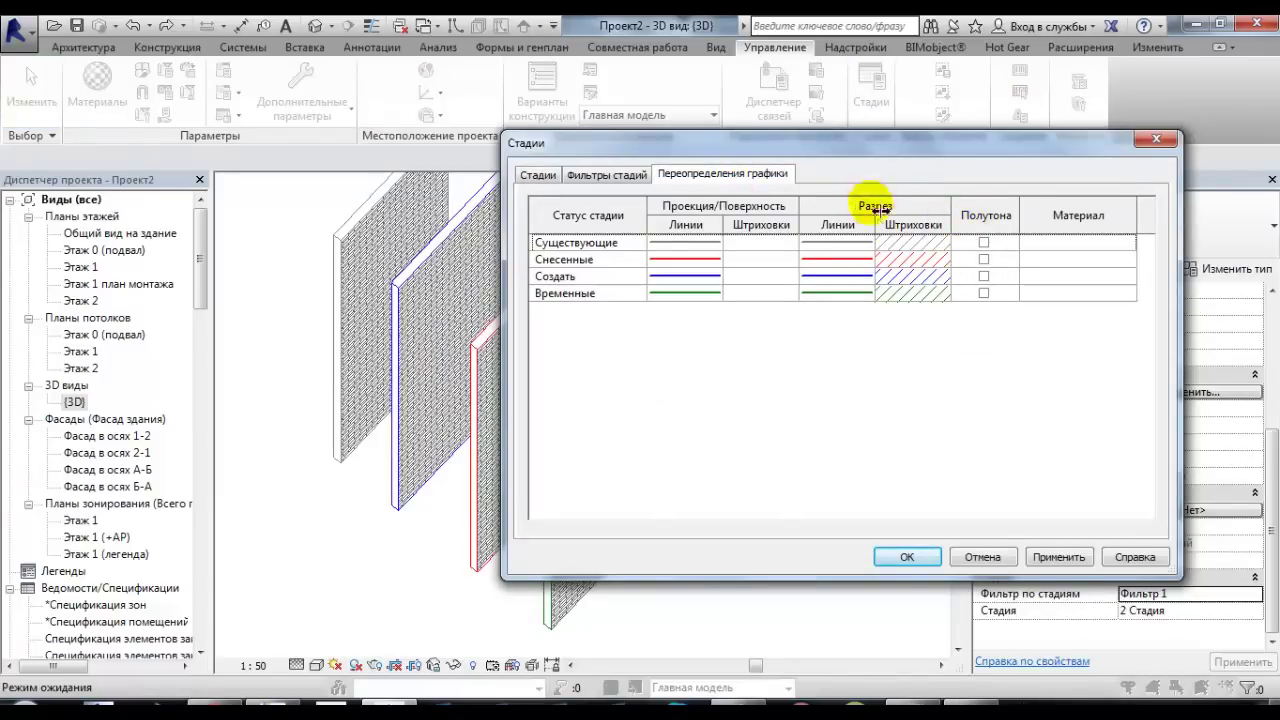
pyautogui.moveTo(980, 145)
pyautogui.mouseDown()
pyautogui.moveTo(1015, 203)
pyautogui.moveTo(997, 197)
pyautogui.mouseUp()
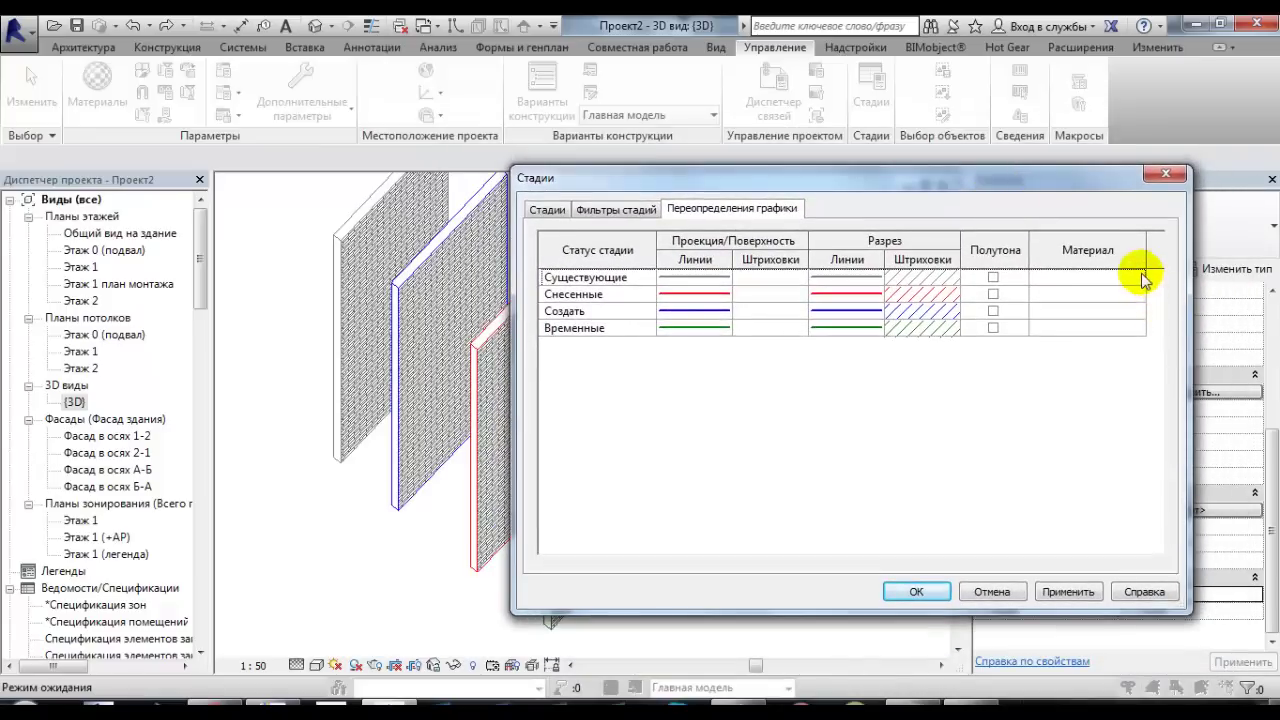
pyautogui.click(1141, 278)
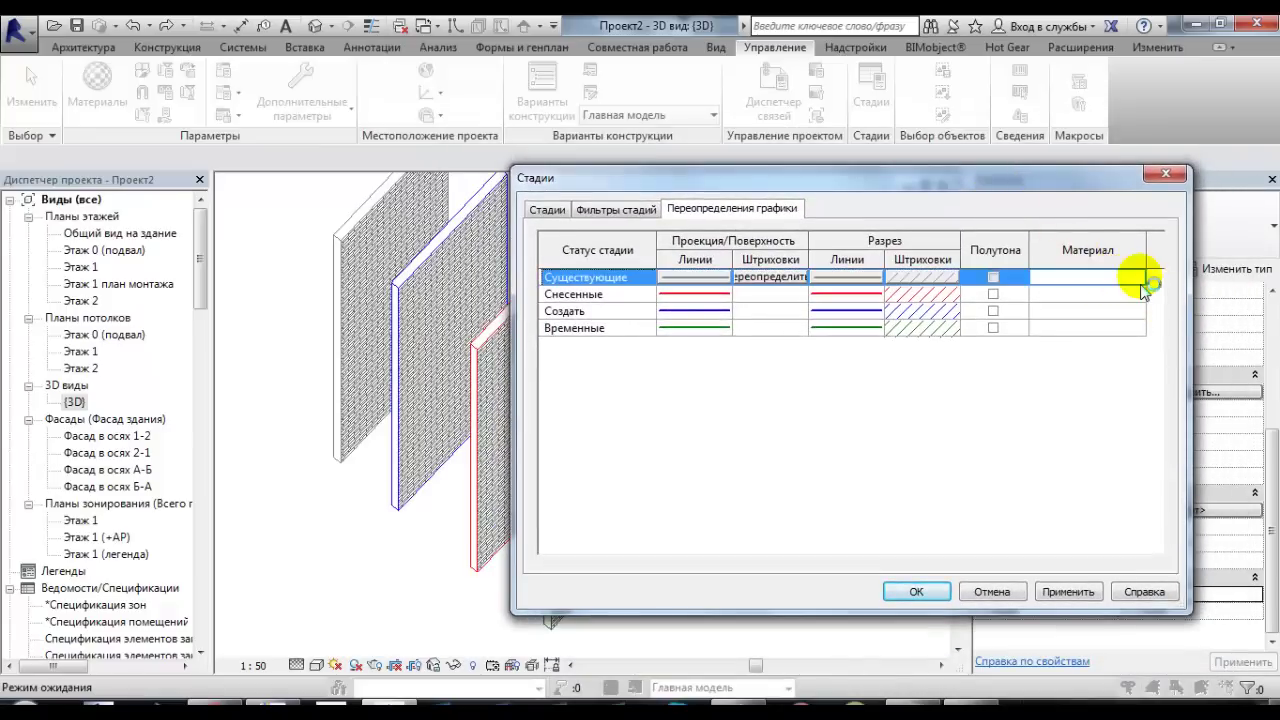
pyautogui.click(1140, 278)
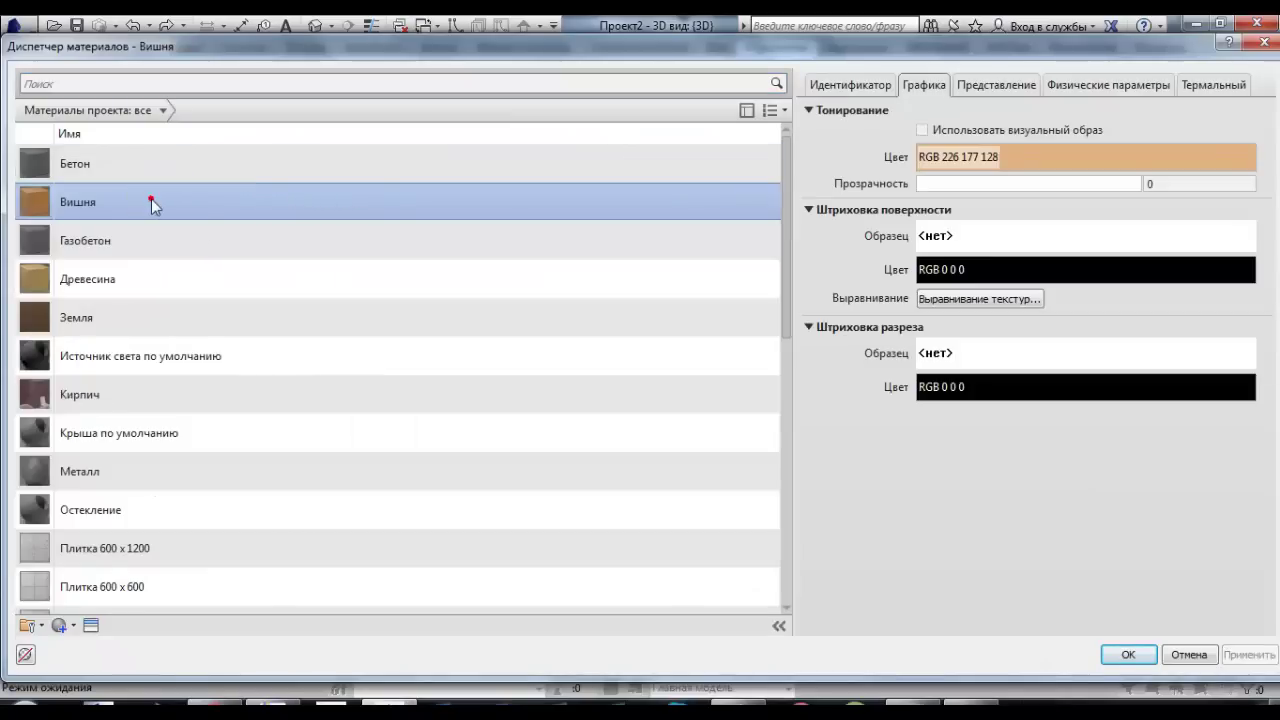
pyautogui.click(1133, 659)
pyautogui.click(1068, 592)
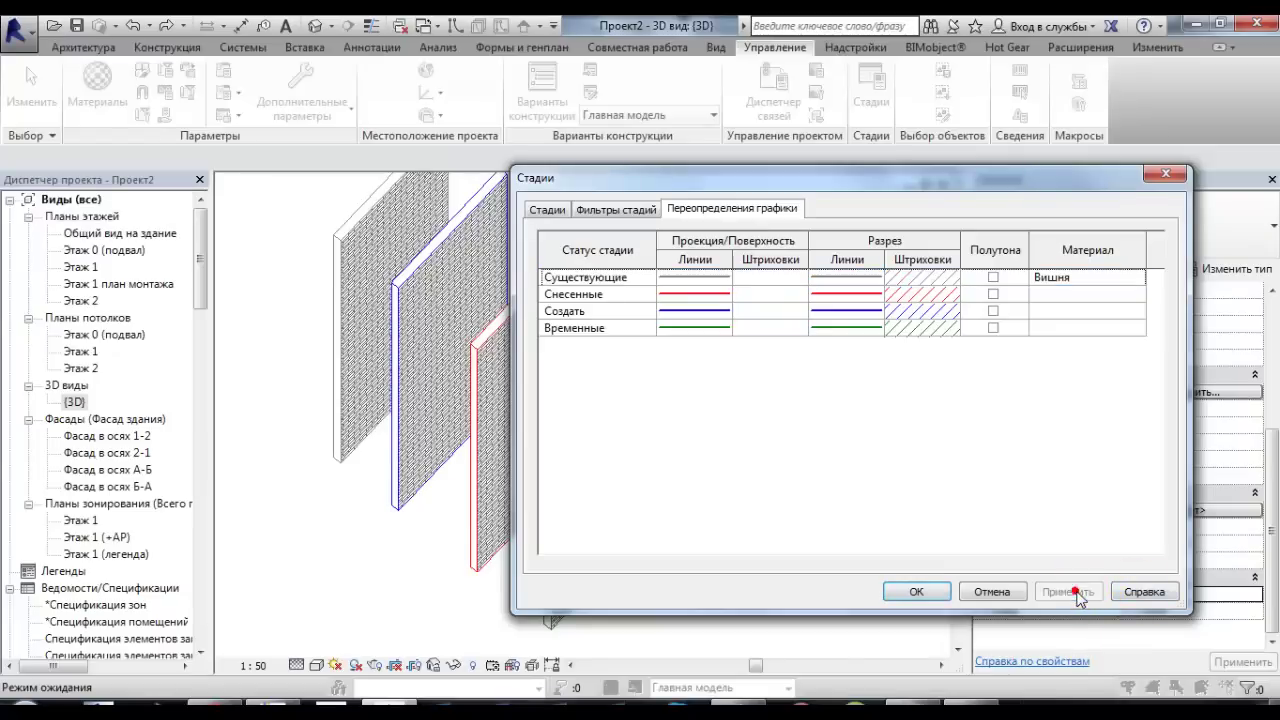
pyautogui.click(916, 591)
pyautogui.moveTo(748, 506)
pyautogui.mouseDown(button='middle')
pyautogui.moveTo(820, 571)
pyautogui.moveTo(771, 480)
pyautogui.mouseUp(button='middle')
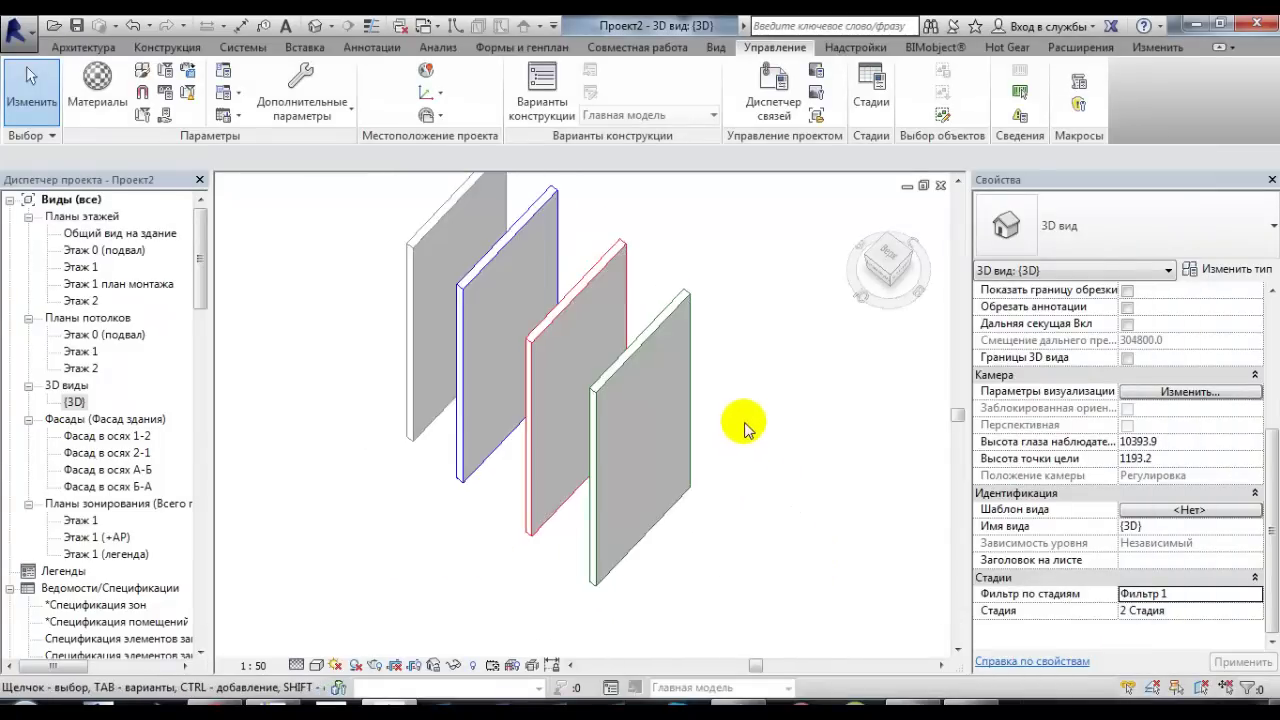
# - Switch the 3D view's visual style to Realistic
pyautogui.moveTo(794, 391); pyautogui.dragTo(783, 449, button='middle')
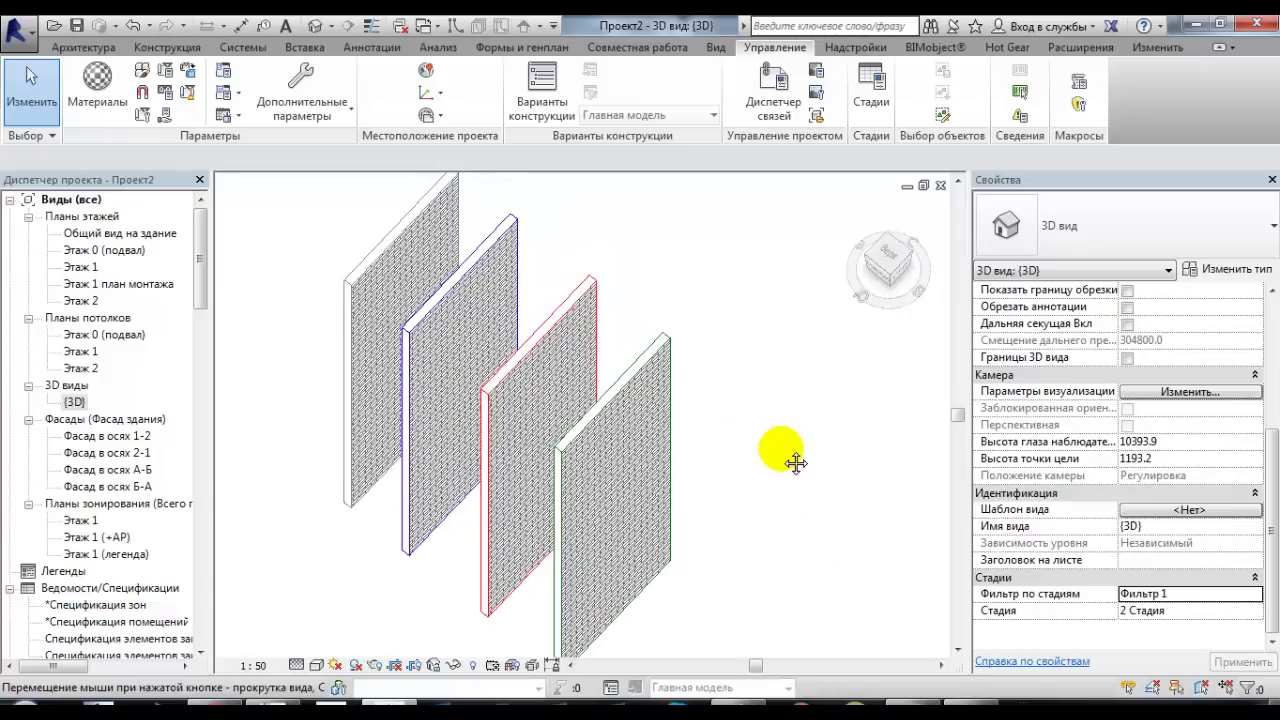
pyautogui.click(316, 665)
pyautogui.click(364, 627)
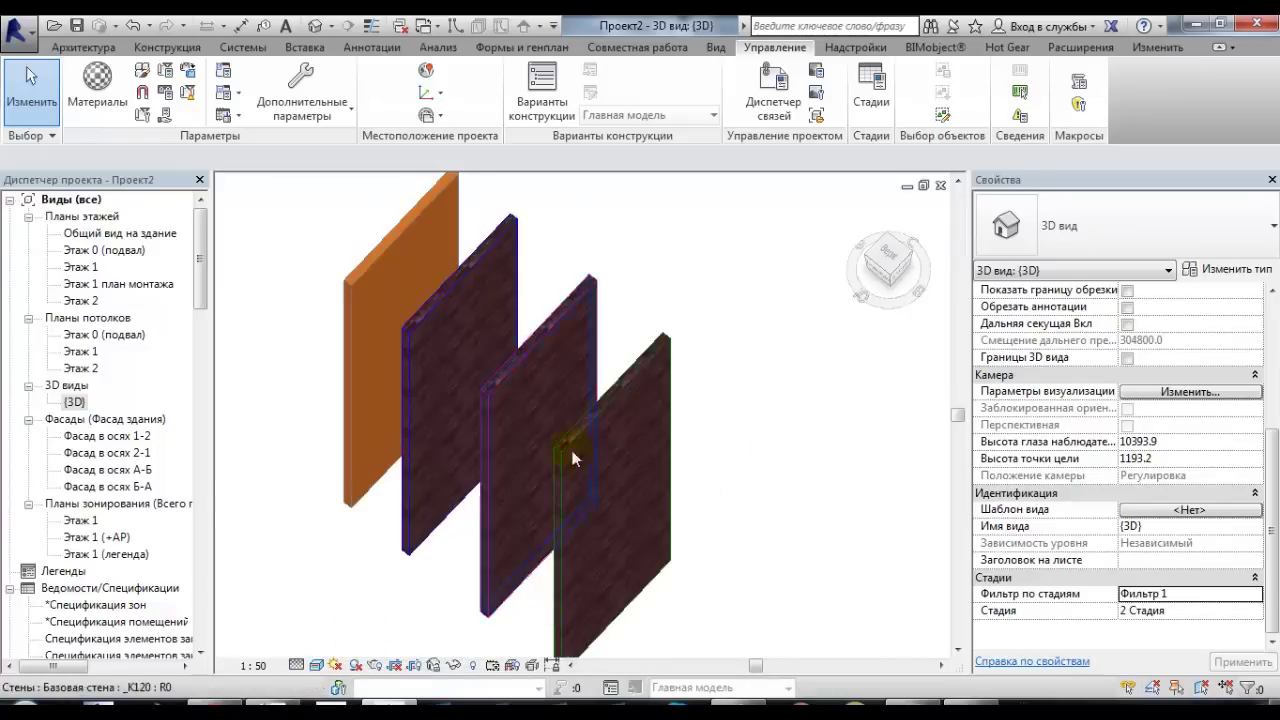
pyautogui.moveTo(500, 443); pyautogui.dragTo(726, 434, button='middle')
pyautogui.moveTo(689, 500); pyautogui.dragTo(670, 475, button='middle')
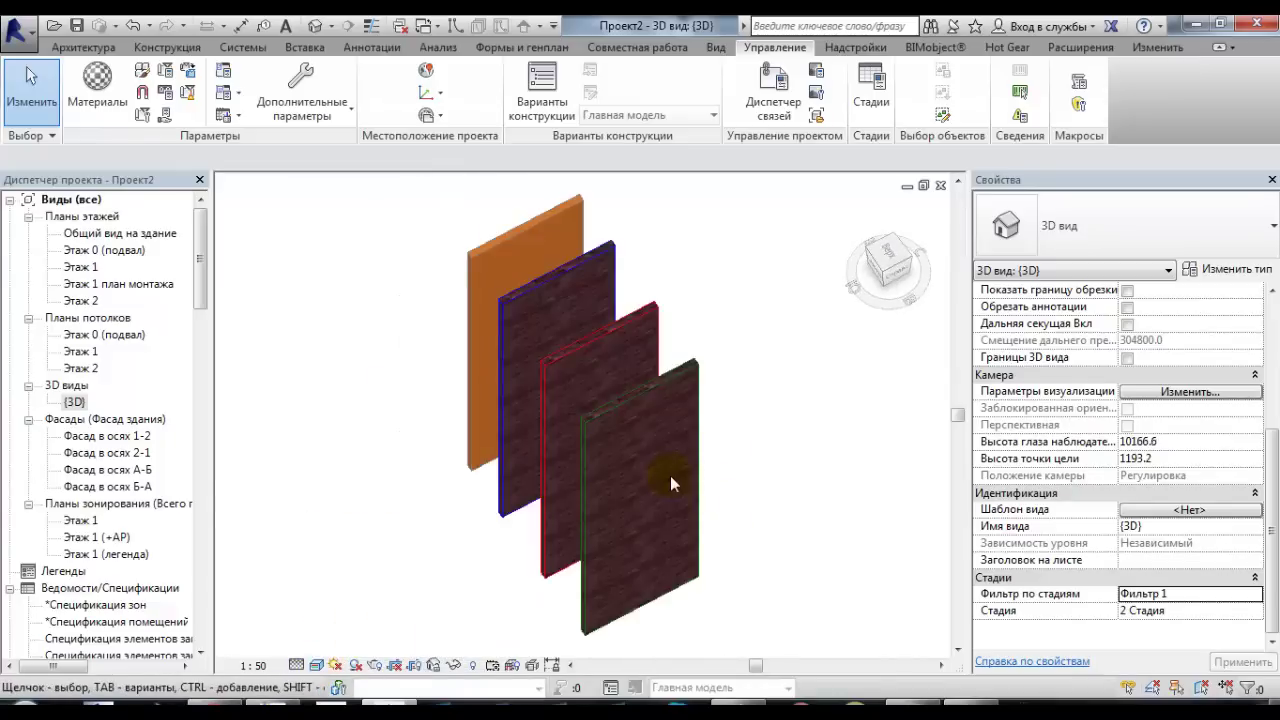
# - Select the front wall and the orange Вишня wall to check their phases, orbiting around the model
pyautogui.click(622, 408)
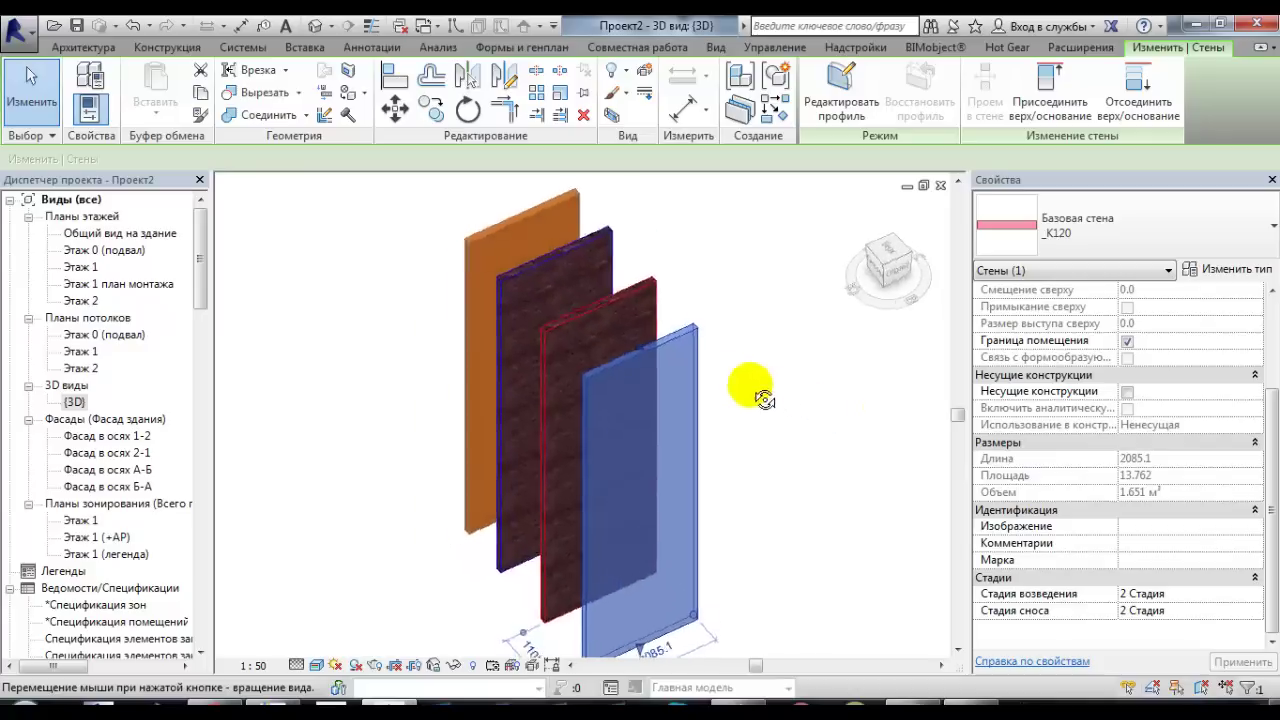
pyautogui.keyDown('shift'); pyautogui.moveTo(889, 419); pyautogui.dragTo(790, 366, button='middle'); pyautogui.keyUp('shift')
pyautogui.click(790, 366)
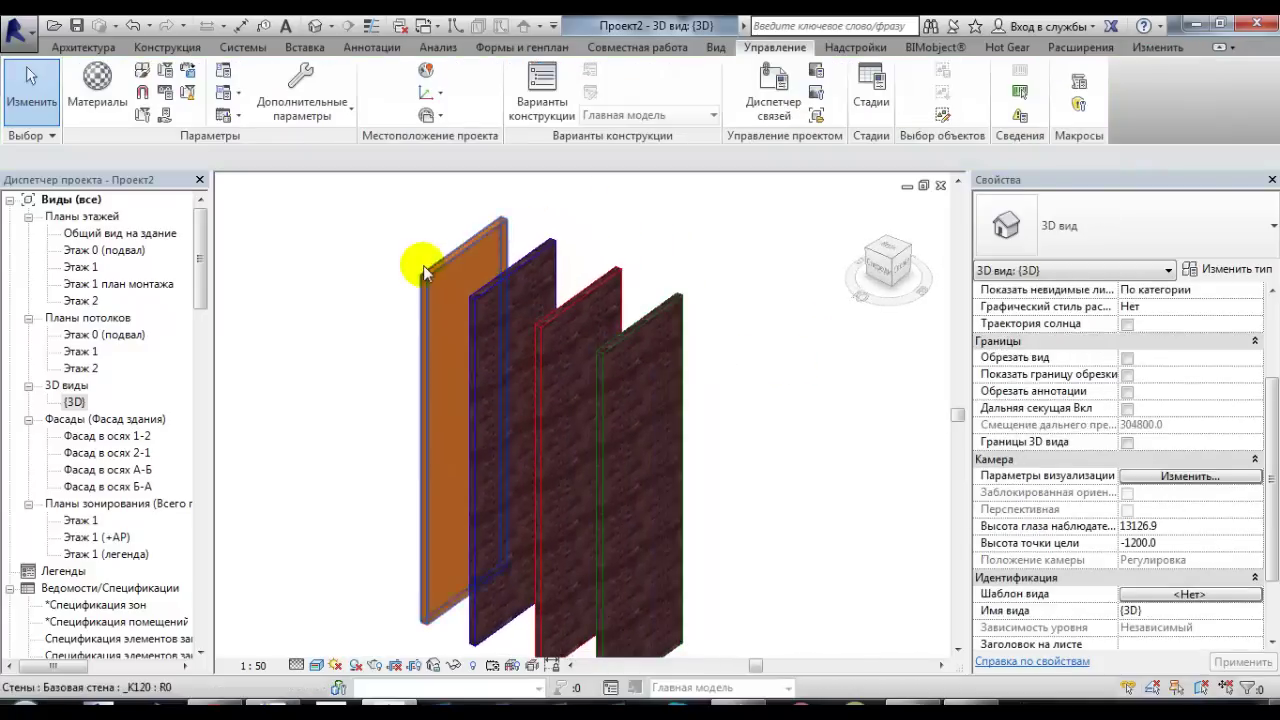
pyautogui.scroll(2, 423, 265)
pyautogui.click(436, 273)
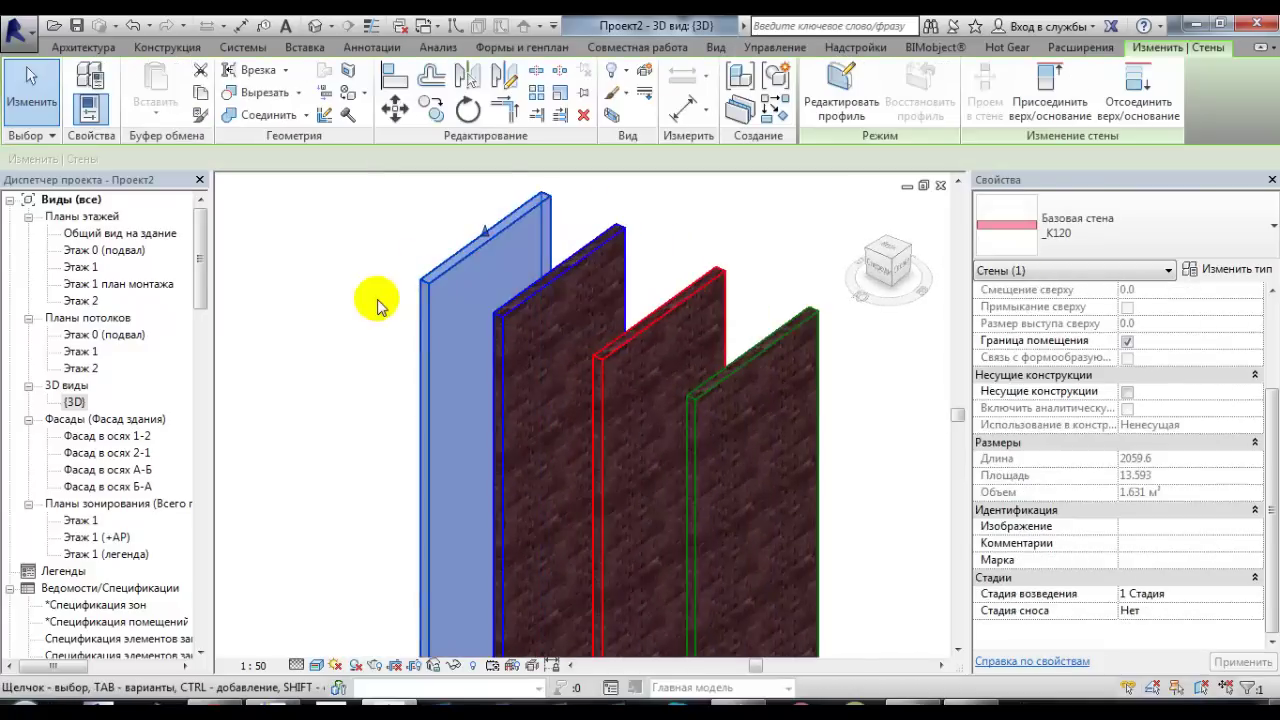
pyautogui.click(371, 294)
pyautogui.moveTo(371, 294)
pyautogui.keyDown('shift'); pyautogui.mouseDown(button='middle')
pyautogui.moveTo(371, 314)
pyautogui.moveTo(509, 339)
pyautogui.moveTo(660, 274)
pyautogui.moveTo(335, 300)
pyautogui.moveTo(386, 346)
pyautogui.moveTo(680, 314)
pyautogui.moveTo(540, 357)
pyautogui.moveTo(457, 350)
pyautogui.moveTo(386, 286)
pyautogui.moveTo(531, 343)
pyautogui.moveTo(507, 367)
pyautogui.moveTo(586, 414)
pyautogui.moveTo(800, 391)
pyautogui.moveTo(590, 417)
pyautogui.moveTo(517, 374)
pyautogui.moveTo(720, 371)
pyautogui.moveTo(591, 371)
pyautogui.moveTo(626, 392)
pyautogui.moveTo(751, 363)
pyautogui.moveTo(529, 363)
pyautogui.moveTo(592, 277)
pyautogui.mouseUp(button='middle'); pyautogui.keyUp('shift')
pyautogui.scroll(2, 553, 368)
pyautogui.scroll(1, 592, 277)
pyautogui.scroll(1, 602, 222)
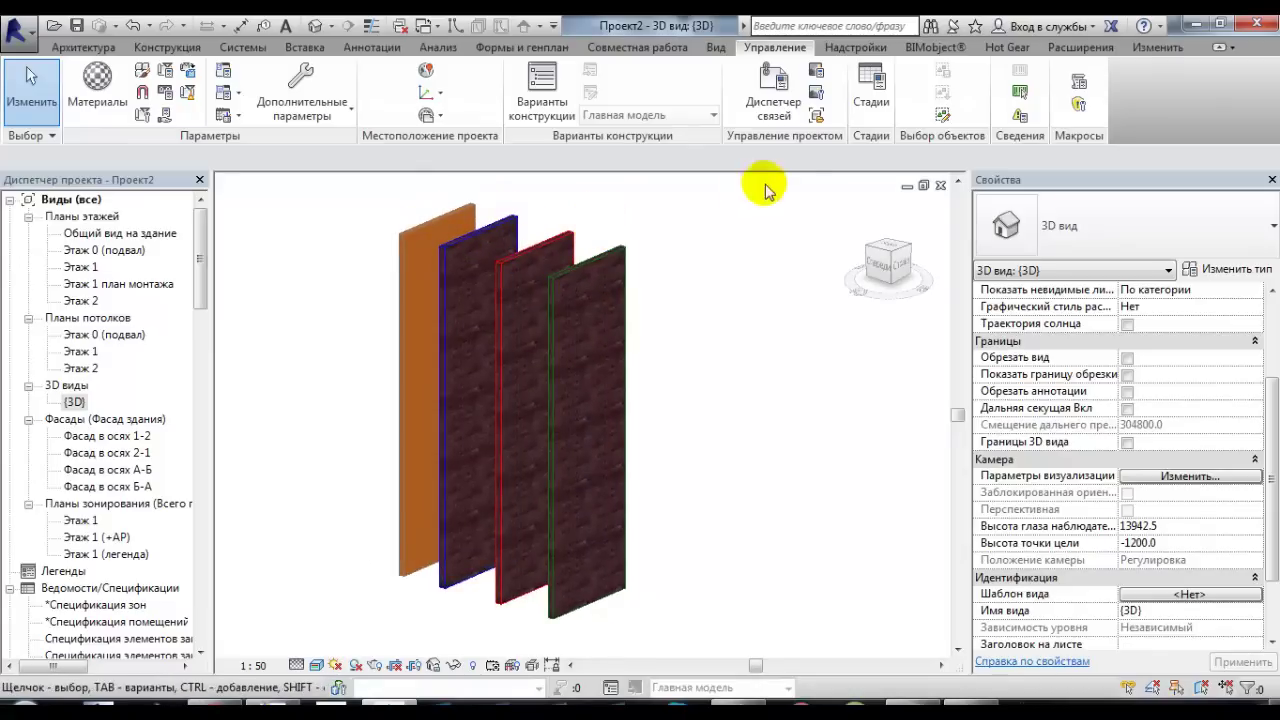
pyautogui.click(858, 115)
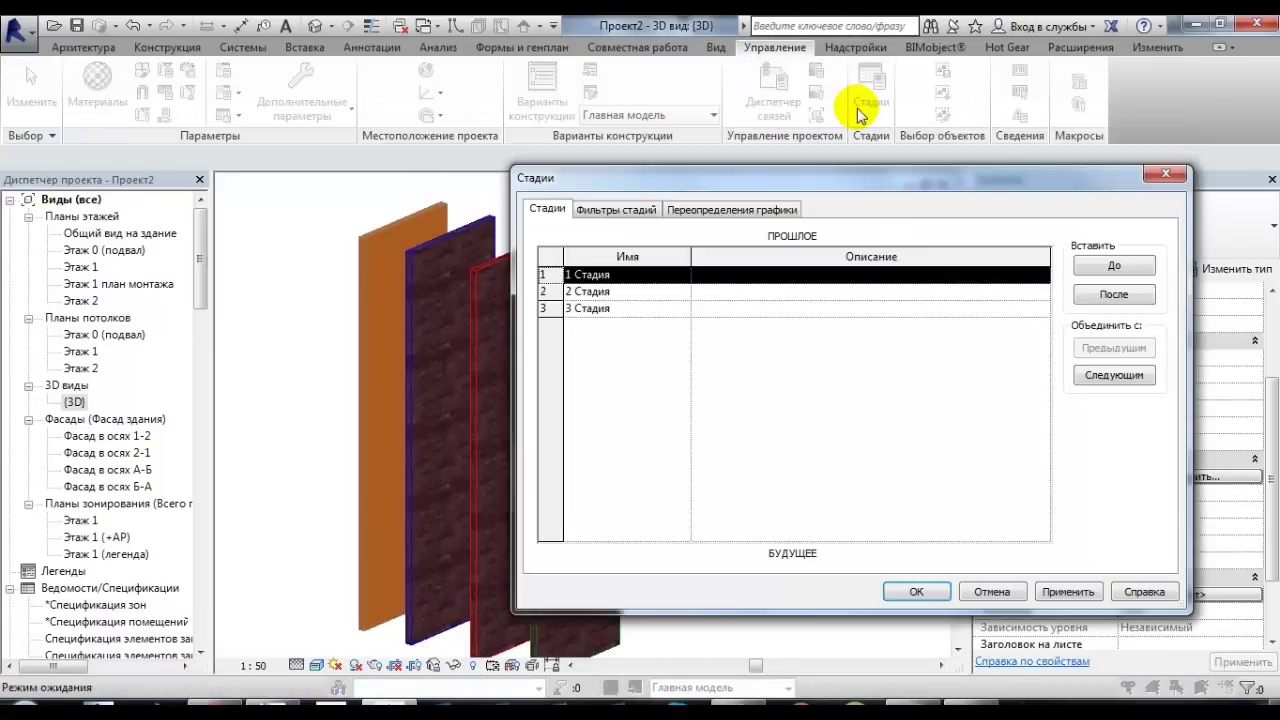
pyautogui.click(727, 209)
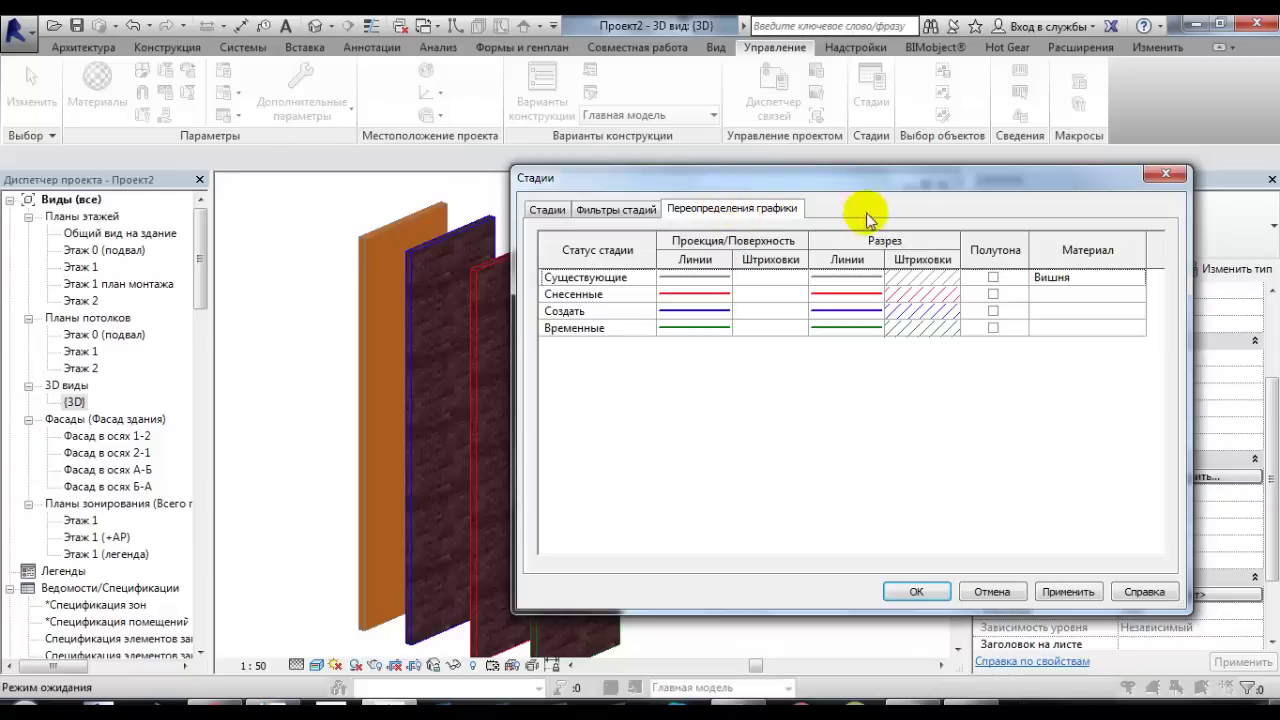
pyautogui.click(993, 278)
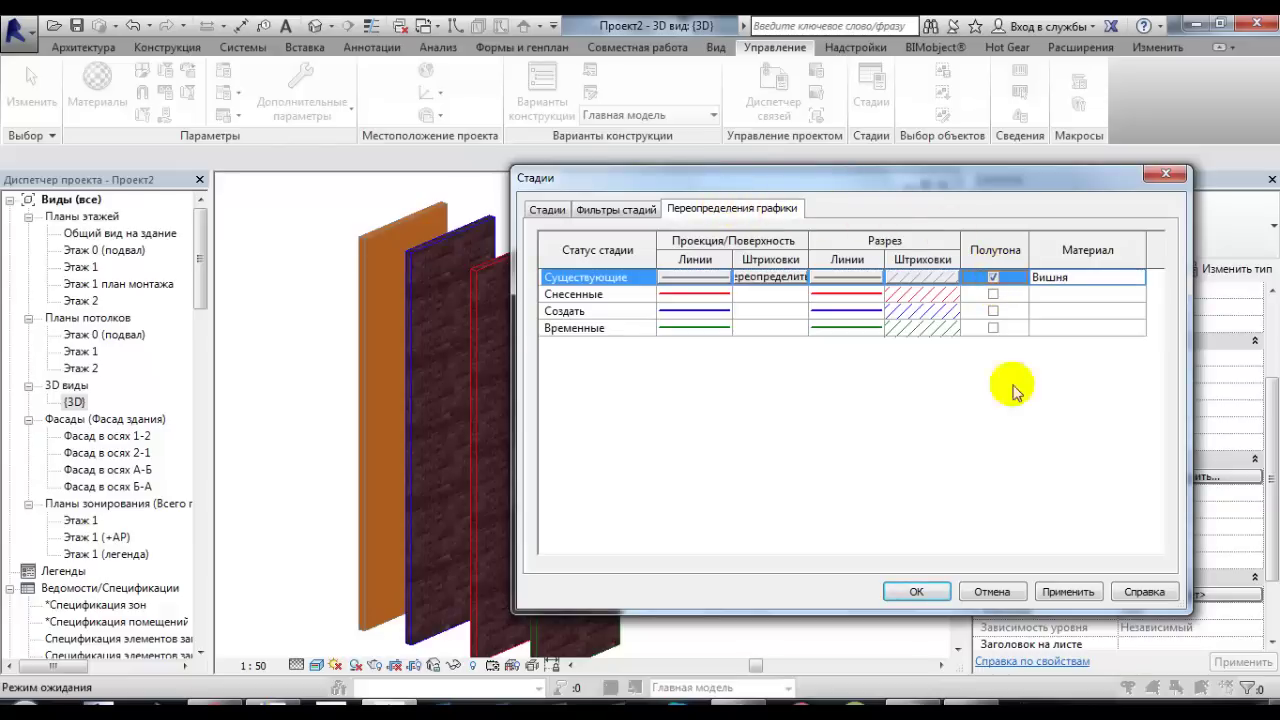
pyautogui.click(1068, 590)
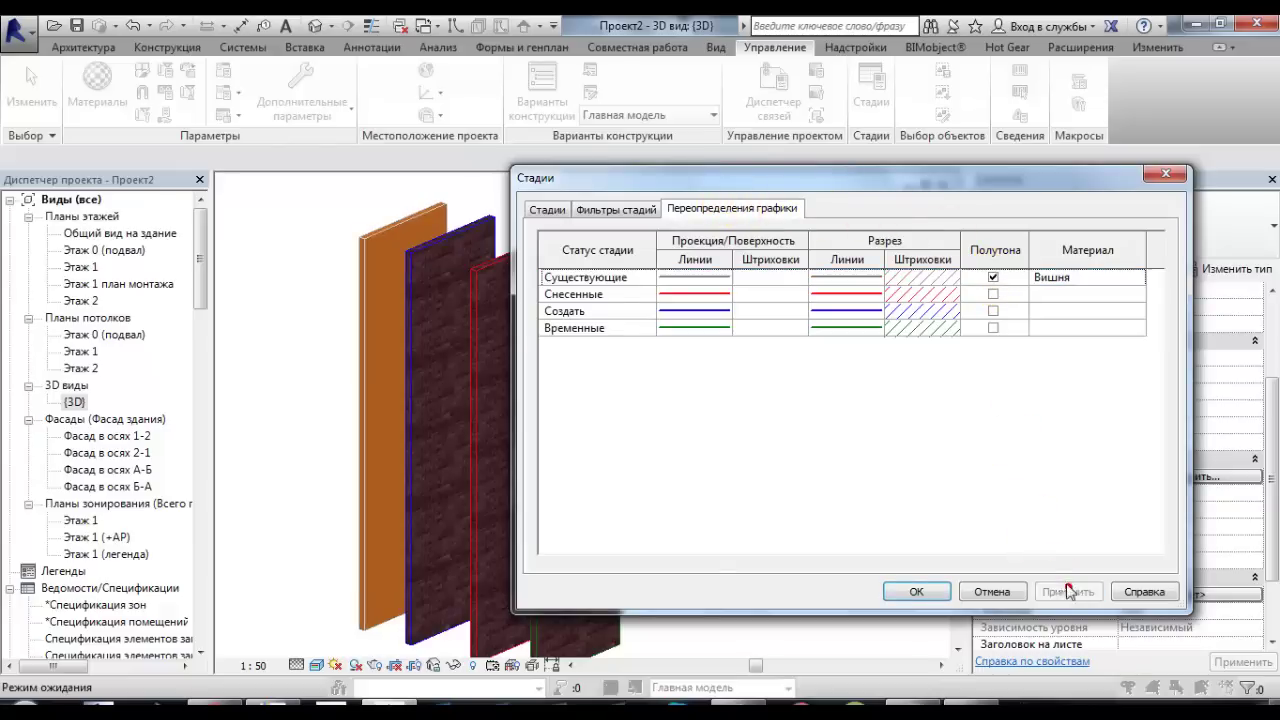
pyautogui.click(917, 591)
pyautogui.scroll(3, 357, 229)
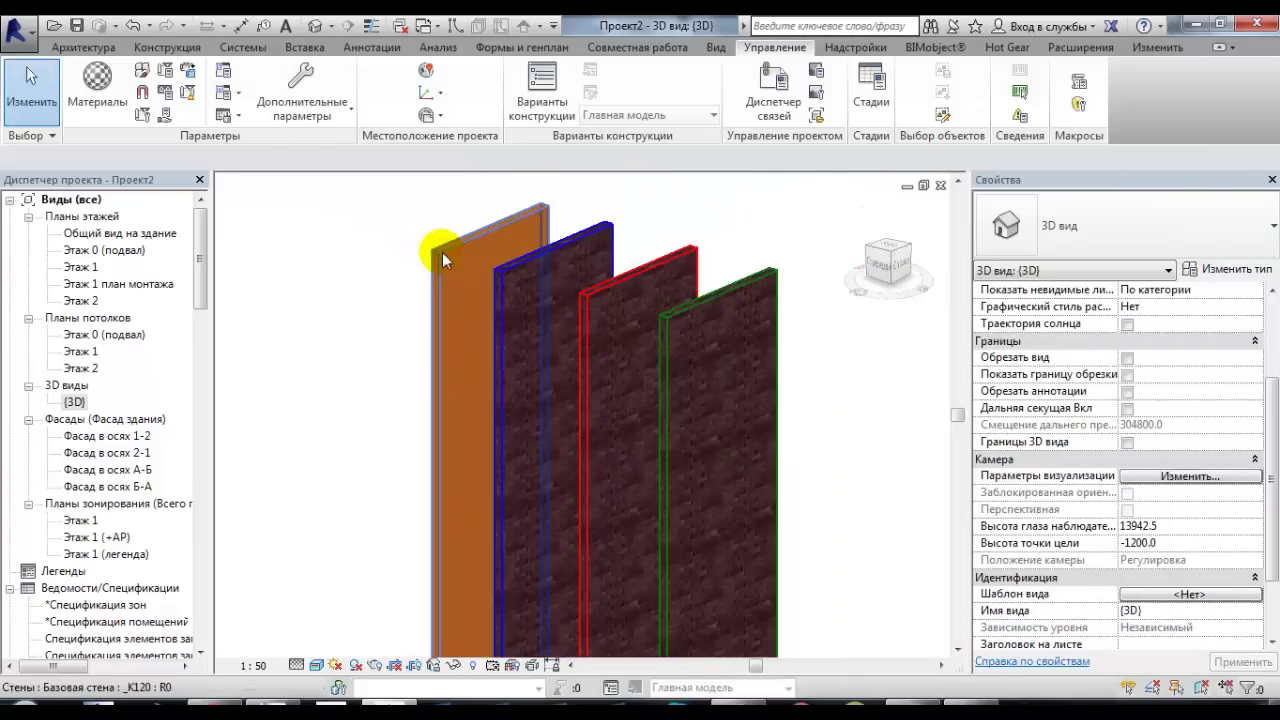
pyautogui.click(871, 95)
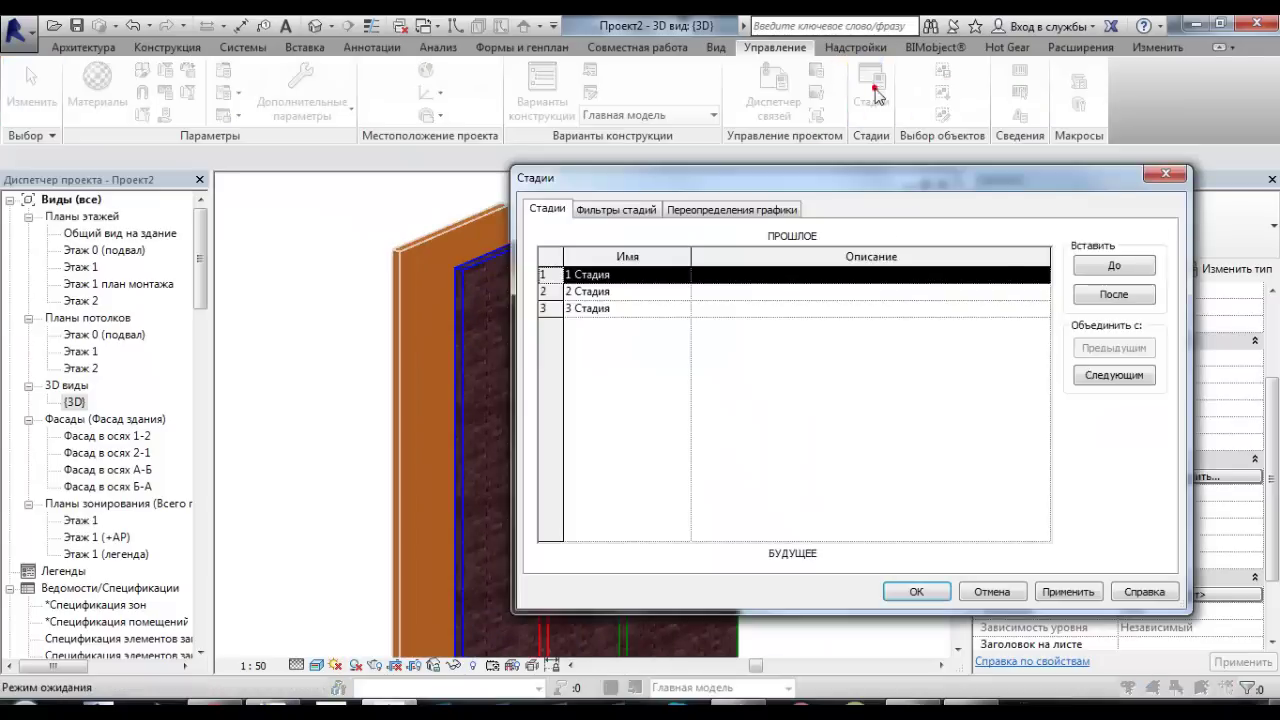
pyautogui.click(760, 209)
pyautogui.click(992, 278)
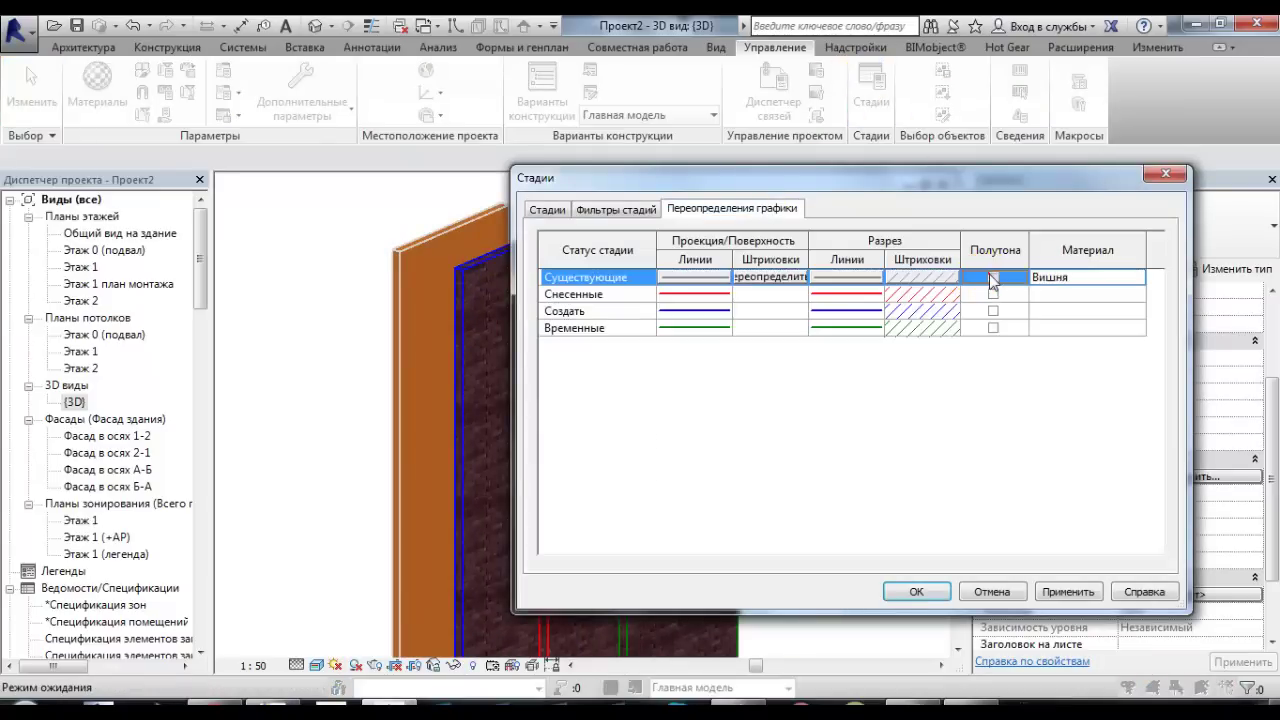
pyautogui.moveTo(858, 193)
pyautogui.mouseDown()
pyautogui.moveTo(1094, 147)
pyautogui.moveTo(978, 119)
pyautogui.mouseUp()
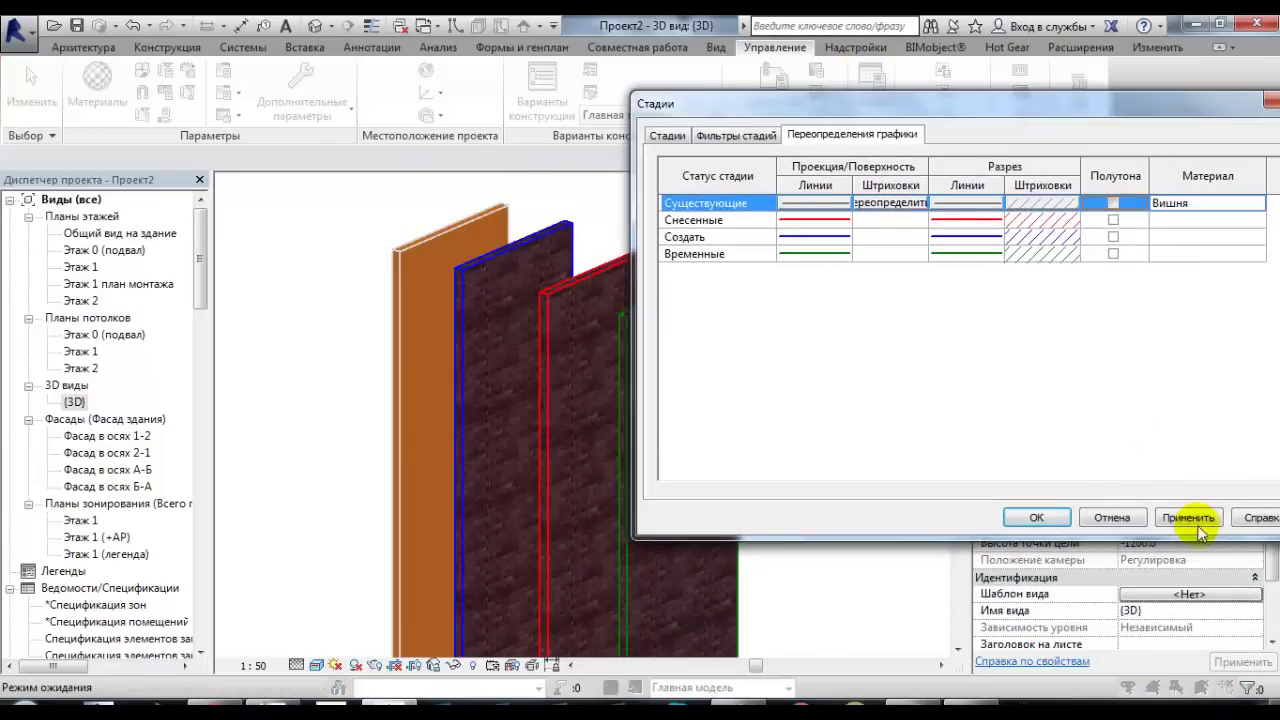
pyautogui.click(1113, 525)
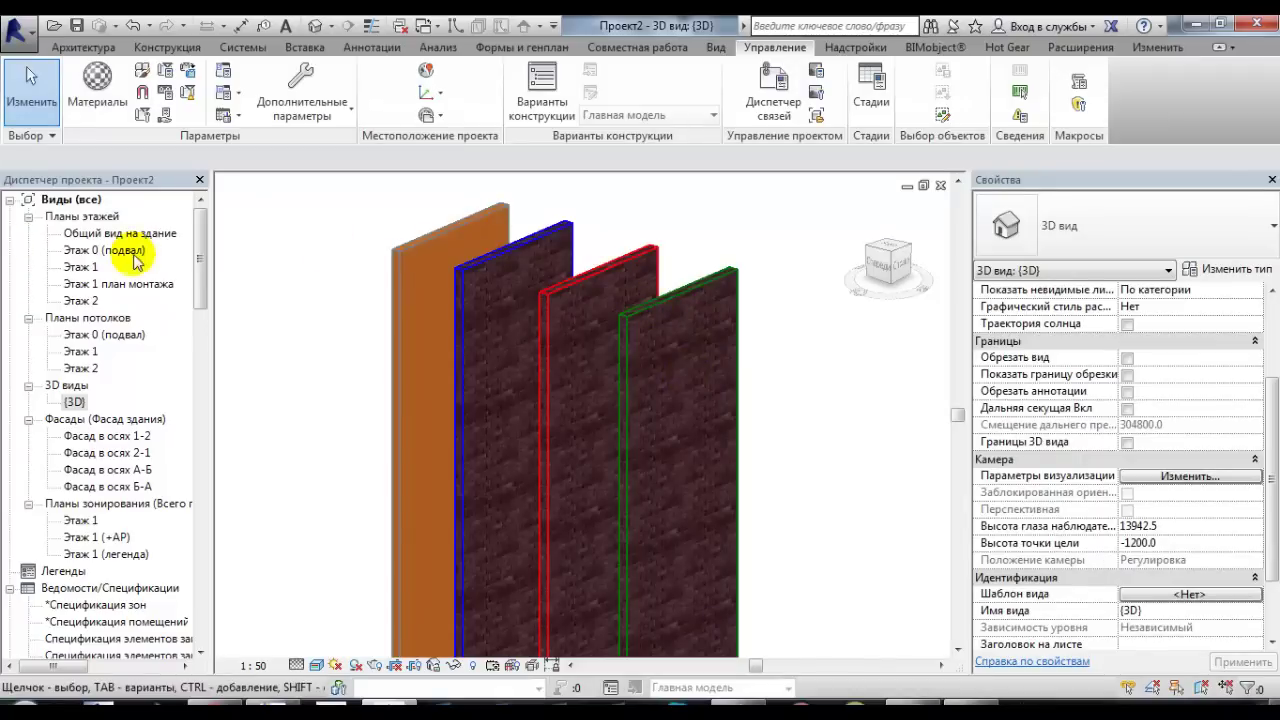
# - Open the Этаж 1 floor plan and pan to review the Существующая, Монтаж, Демонтаж and Временная walls
pyautogui.doubleClick(82, 268)
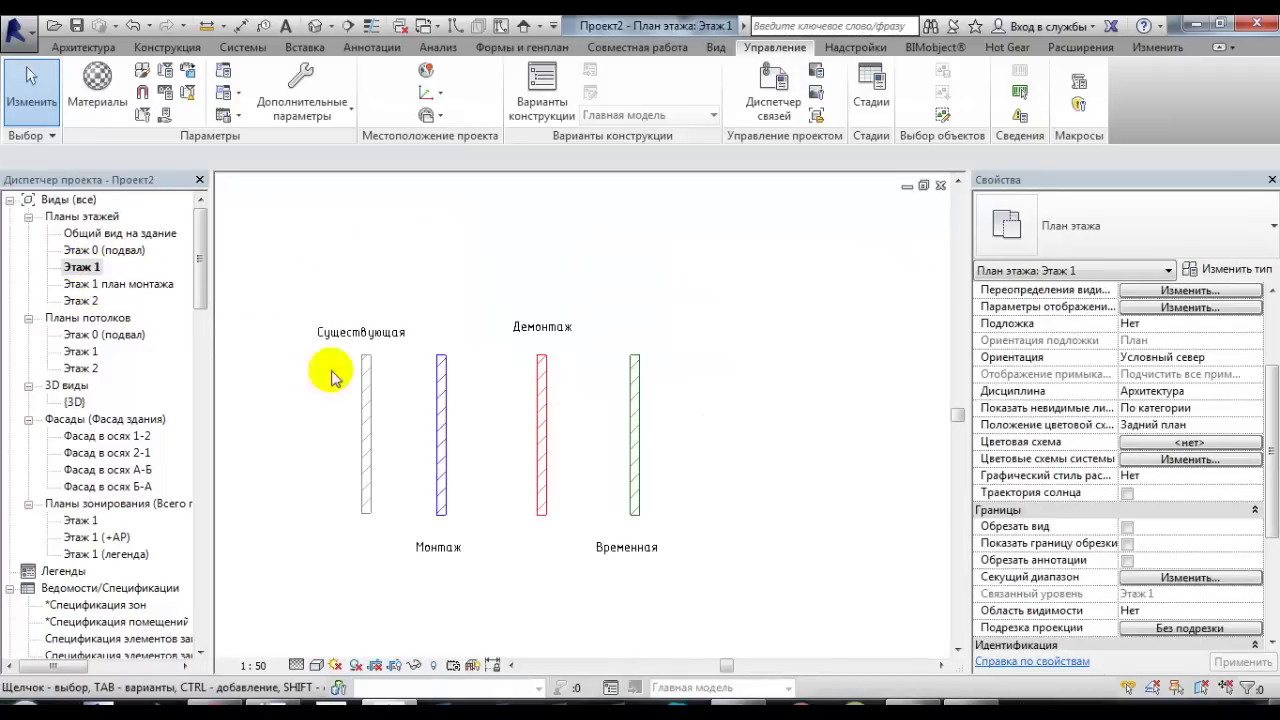
pyautogui.moveTo(1270, 443); pyautogui.dragTo(1257, 590)
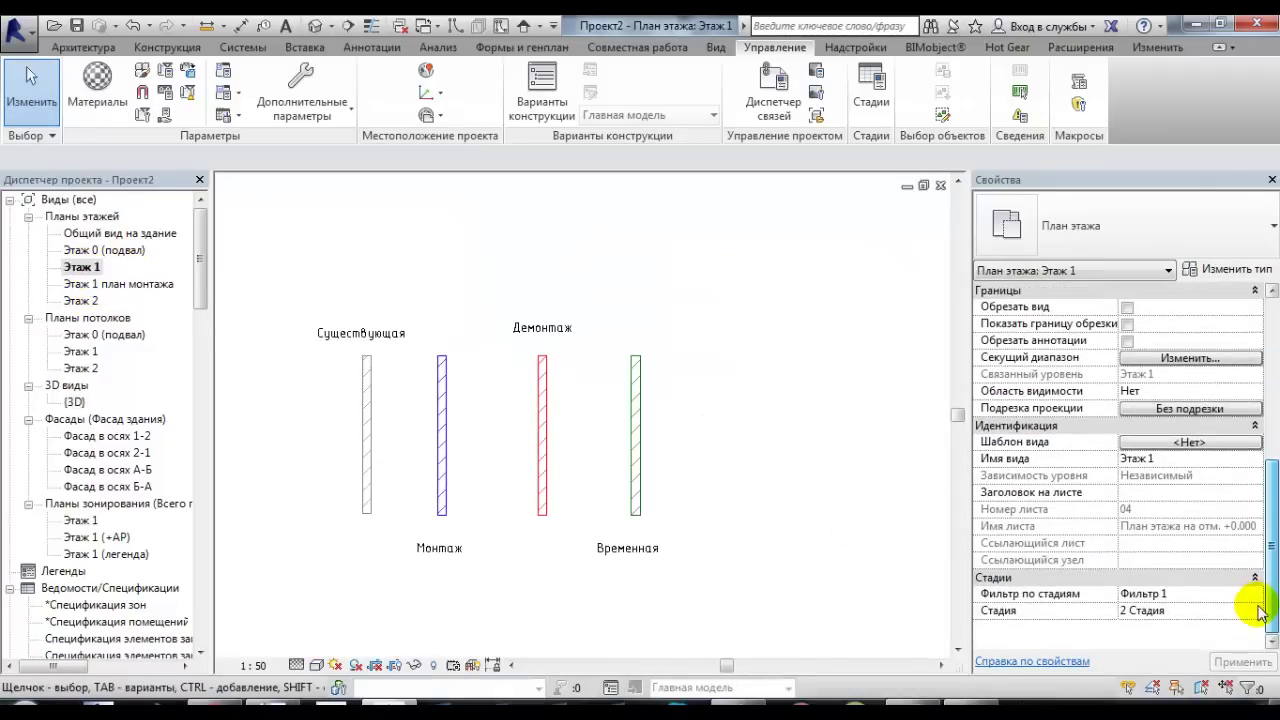
pyautogui.moveTo(801, 505); pyautogui.dragTo(805, 498, button='middle')
pyautogui.scroll(1, 770, 450)
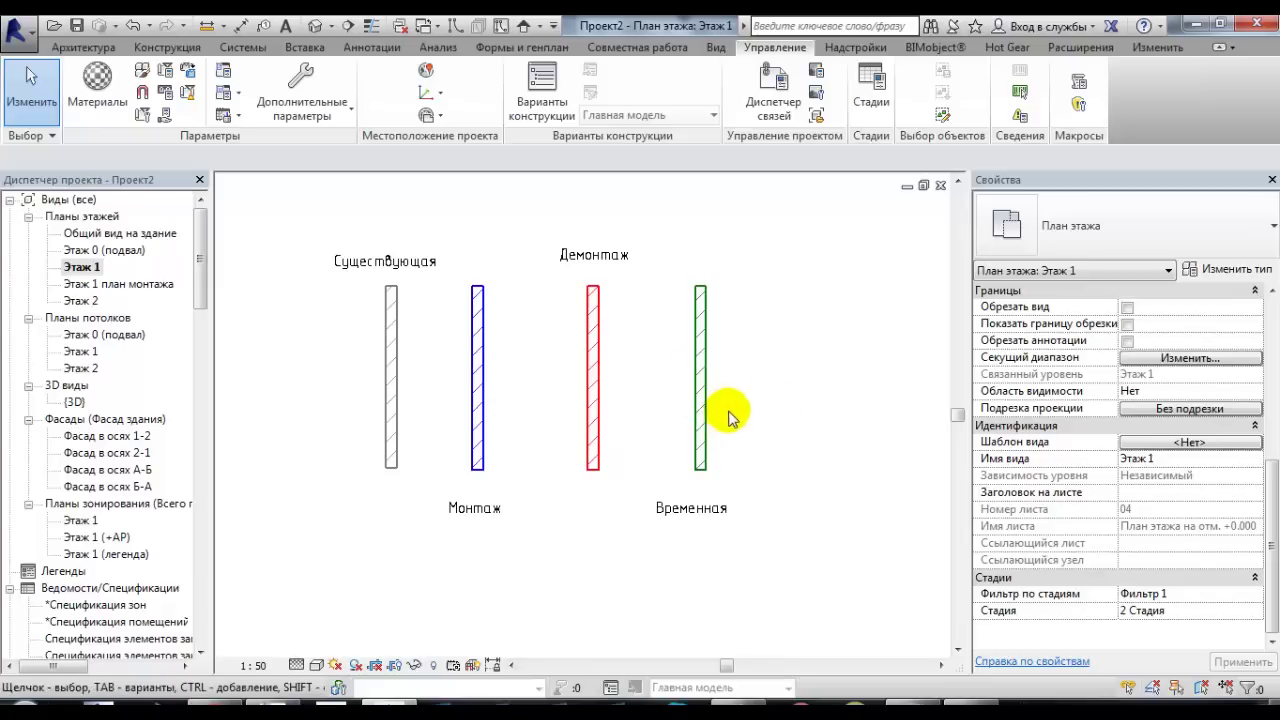
pyautogui.moveTo(757, 422); pyautogui.dragTo(798, 430, button='middle')
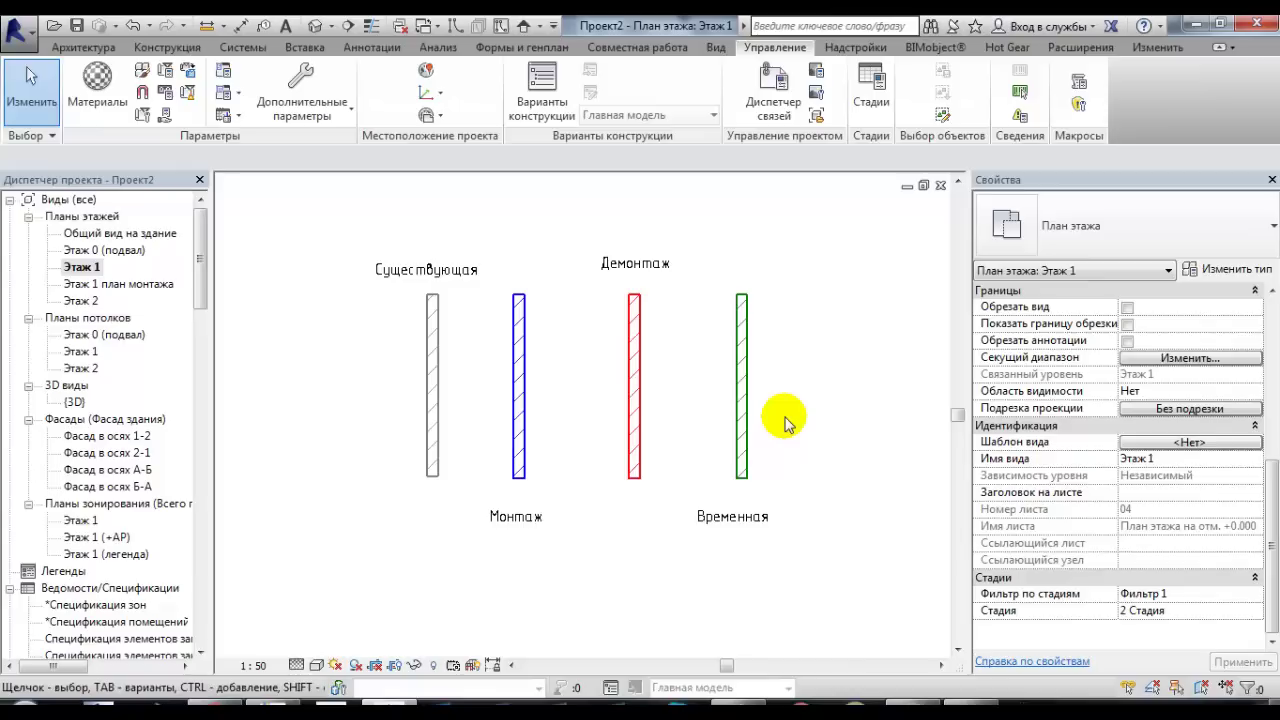
pyautogui.moveTo(610, 331); pyautogui.dragTo(594, 351, button='middle')
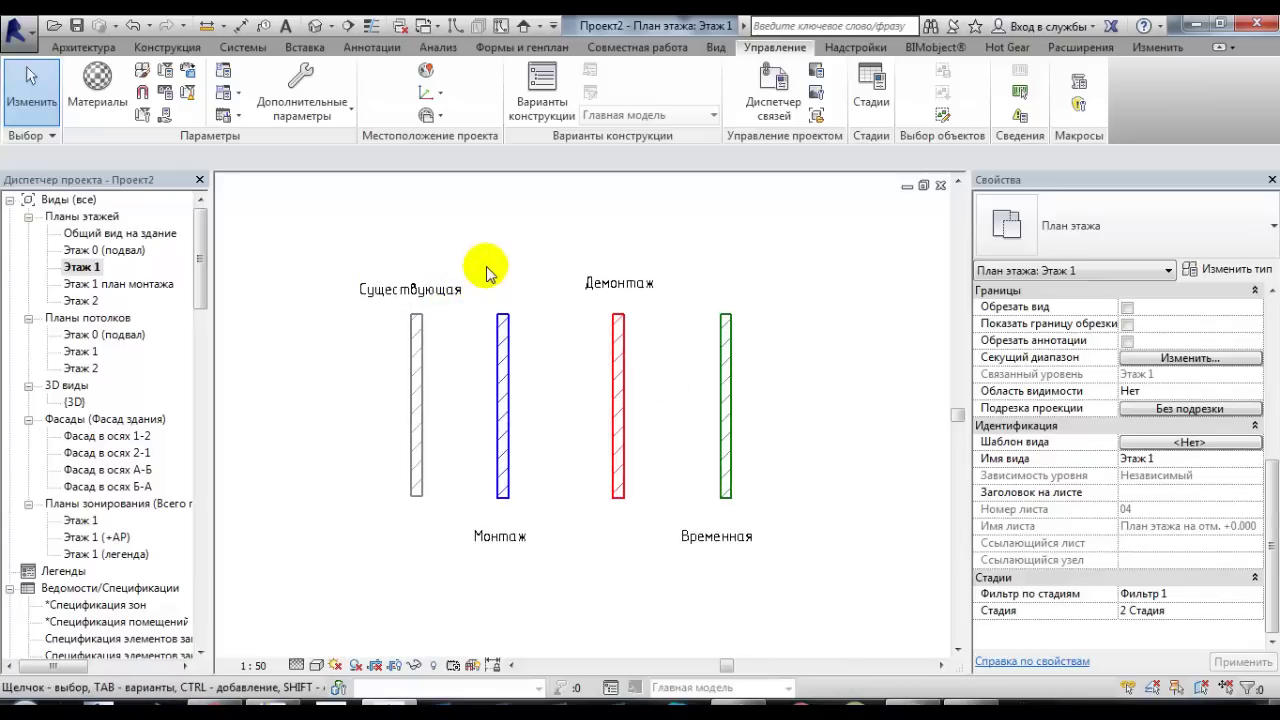
pyautogui.moveTo(537, 363); pyautogui.dragTo(550, 372, button='middle')
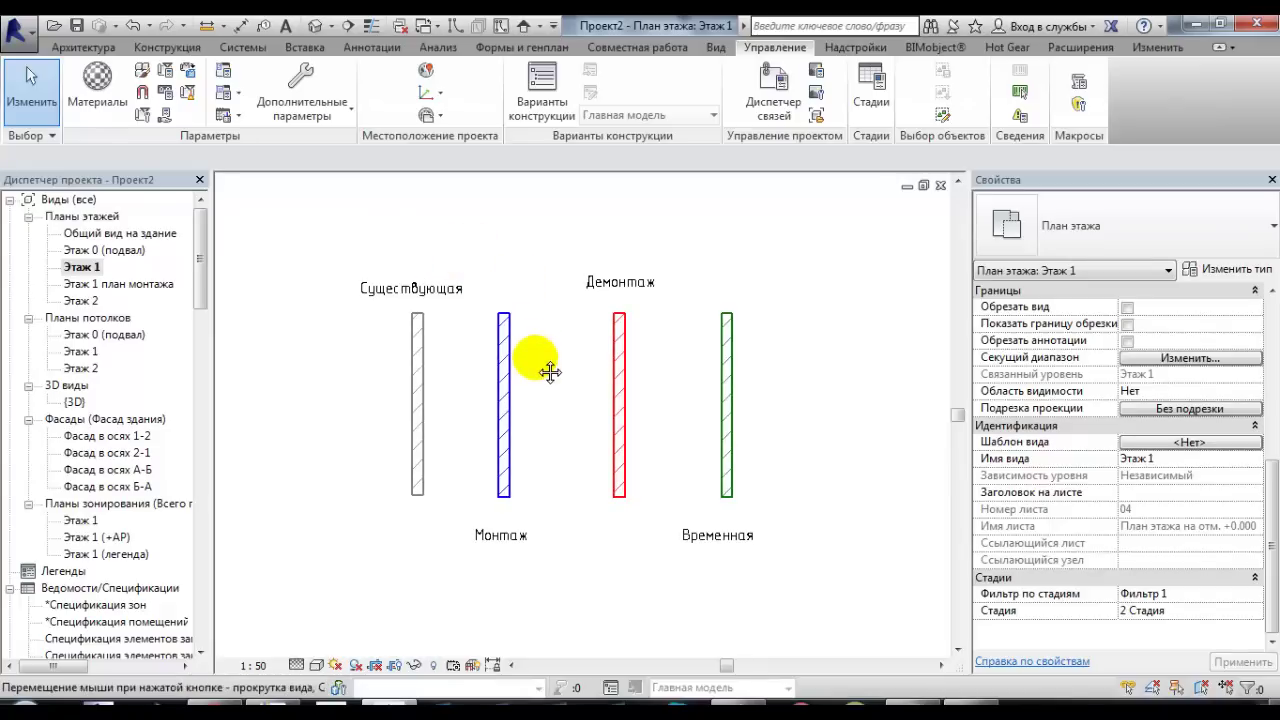